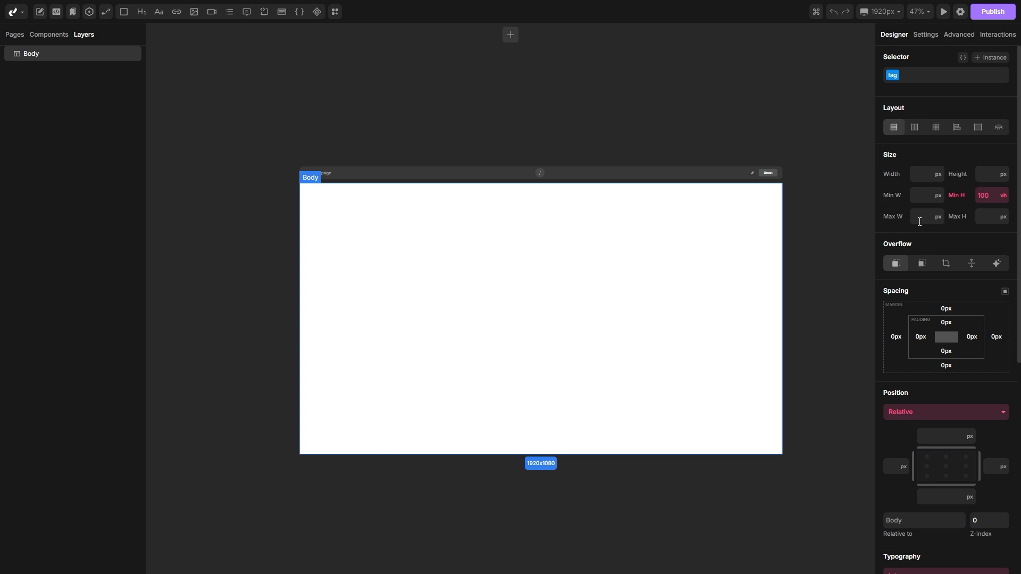
Step: Browse the Settings, Advanced and Interactions panels of the selected Body element, returning to the Designer panel
left_click(920, 35)
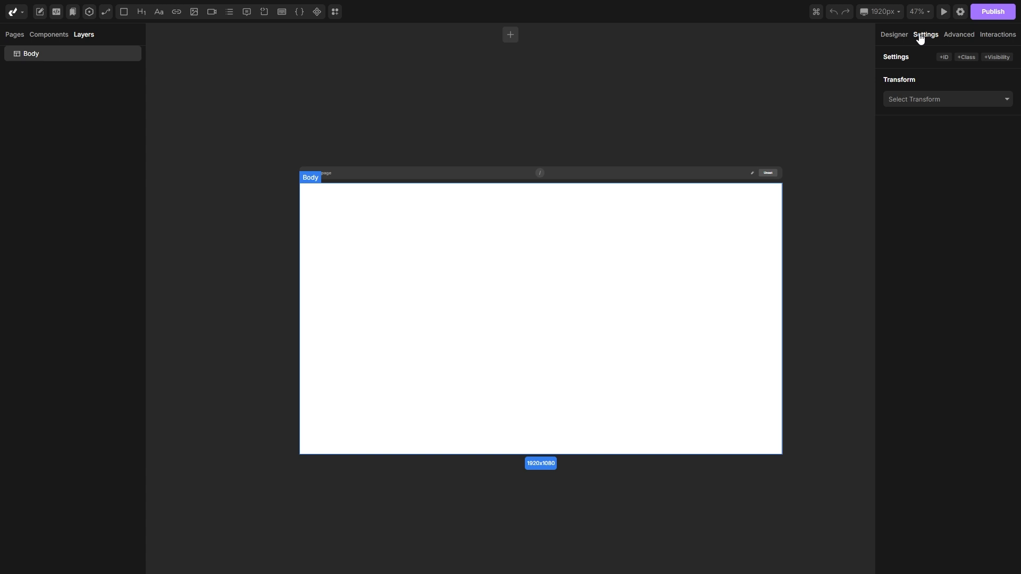
left_click(959, 35)
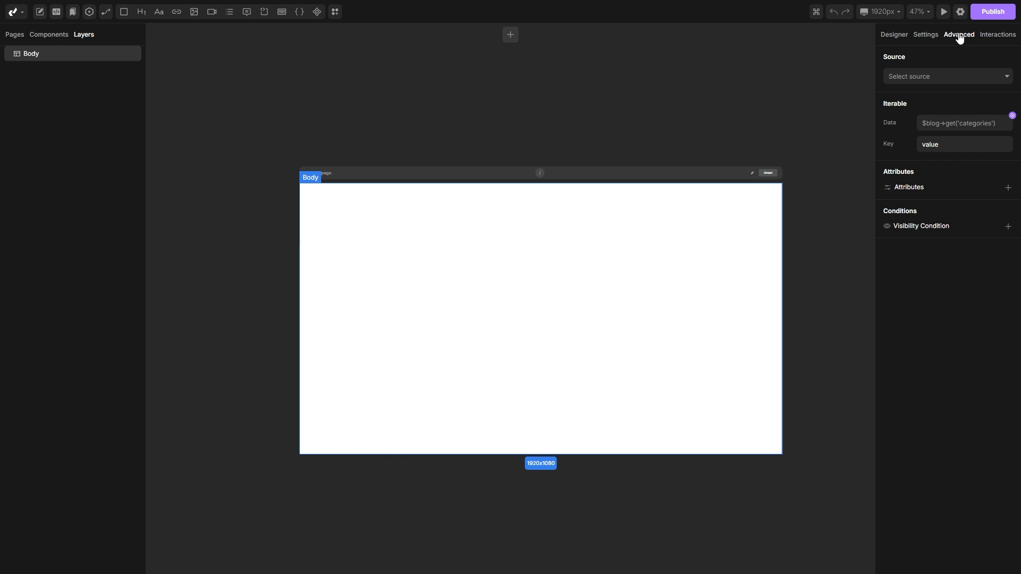
left_click(994, 35)
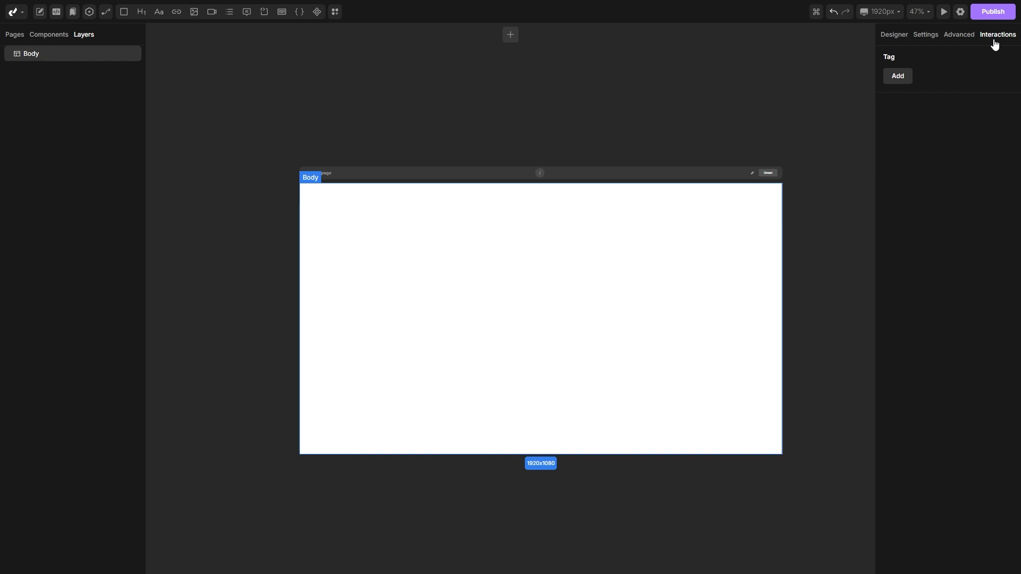
left_click(895, 35)
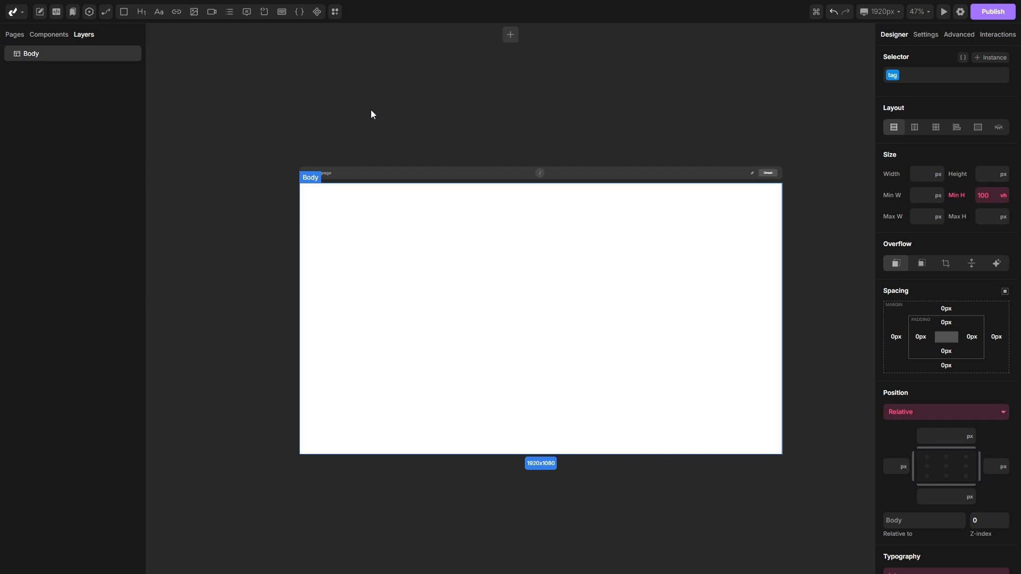
Step: Create a new global color named Text Secondary in the style manager
left_click(73, 11)
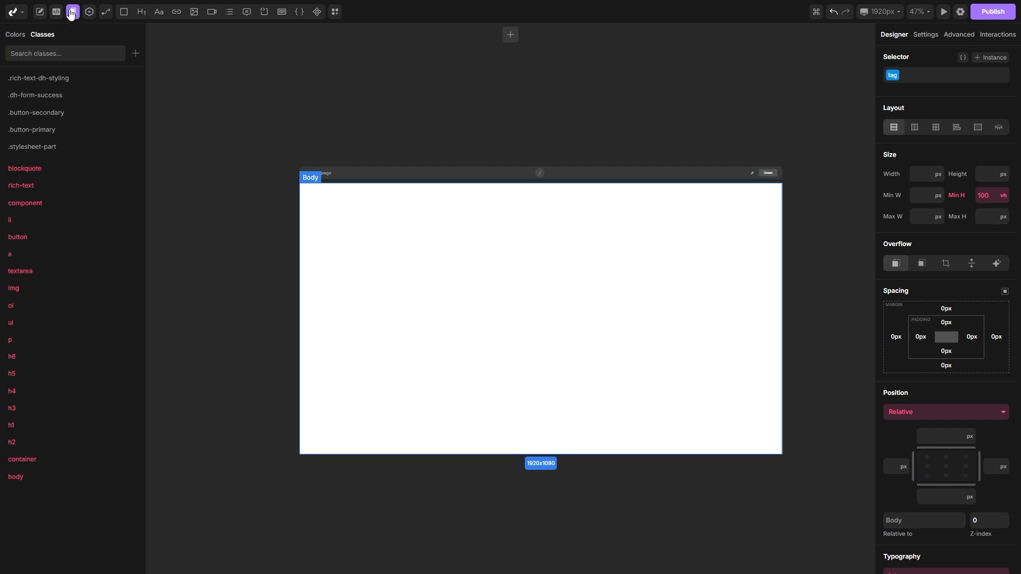
left_click(14, 35)
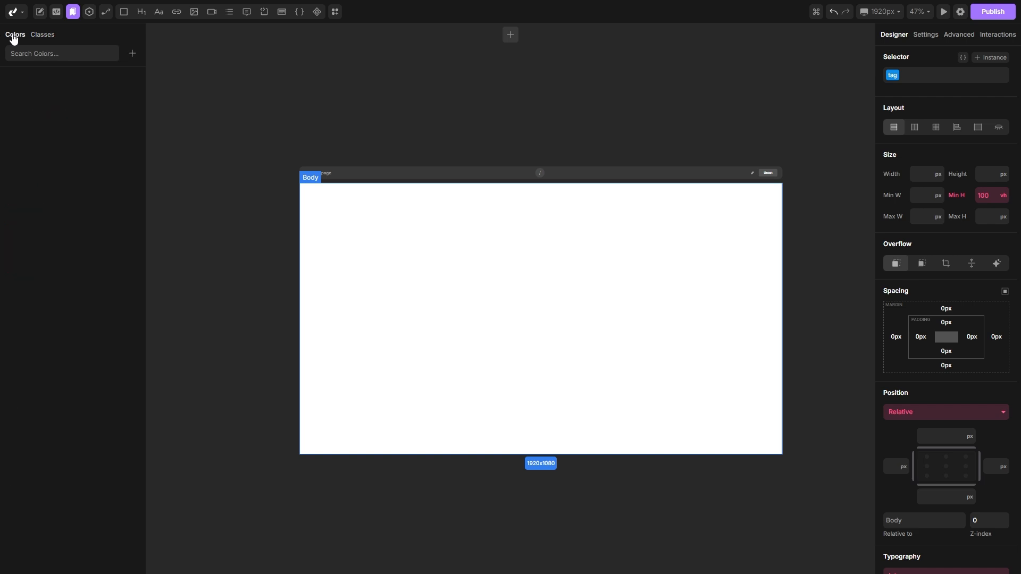
left_click(131, 54)
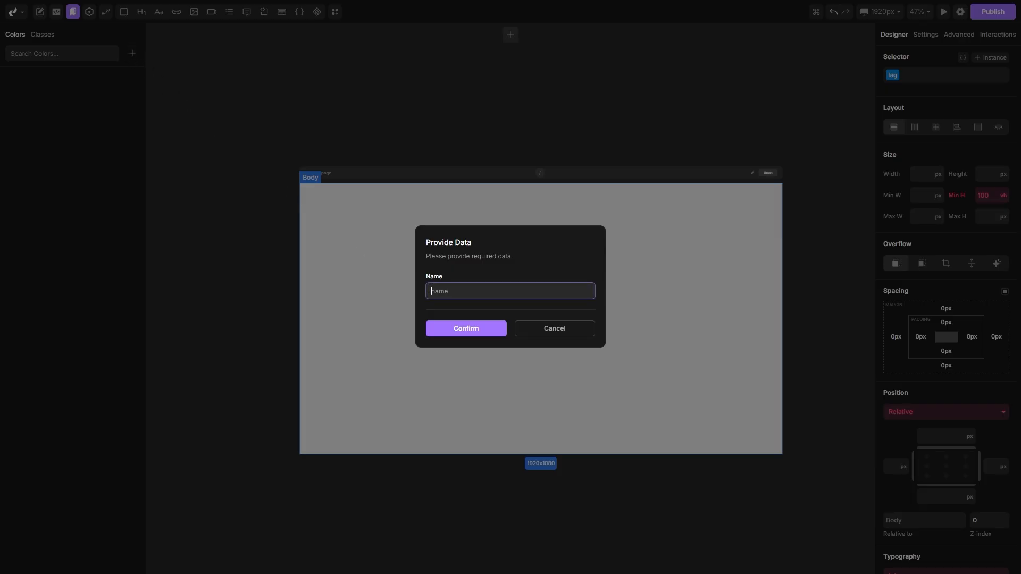
type("Text Secondary")
left_click(464, 325)
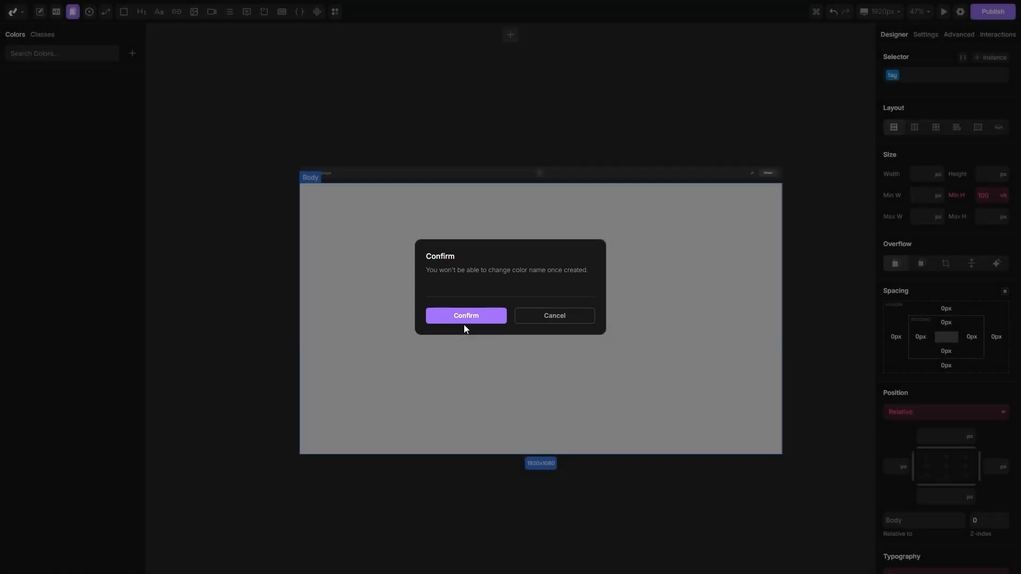
left_click(462, 319)
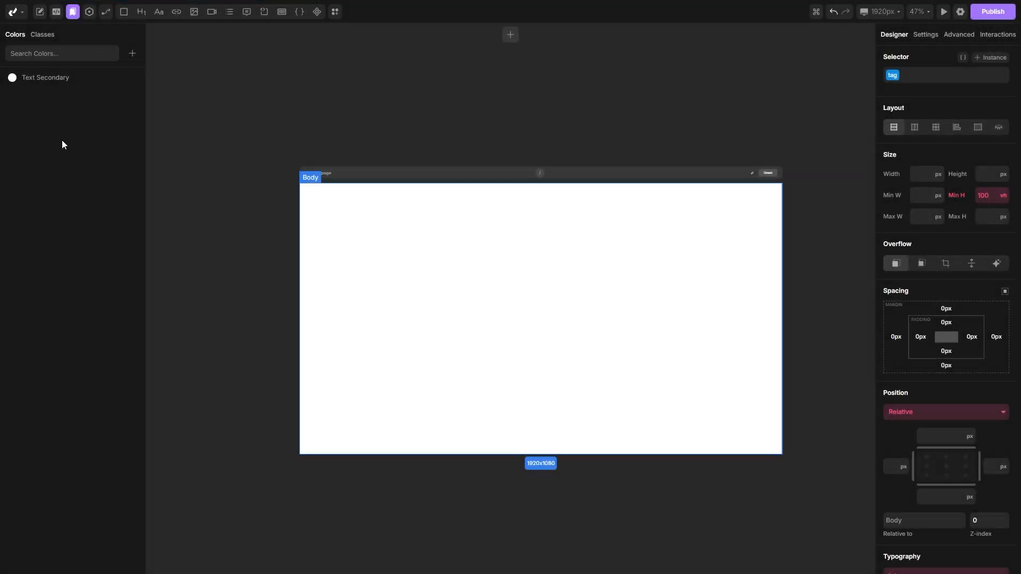
Step: Set the Text Secondary color to hex #6f6f6f
left_click(24, 83)
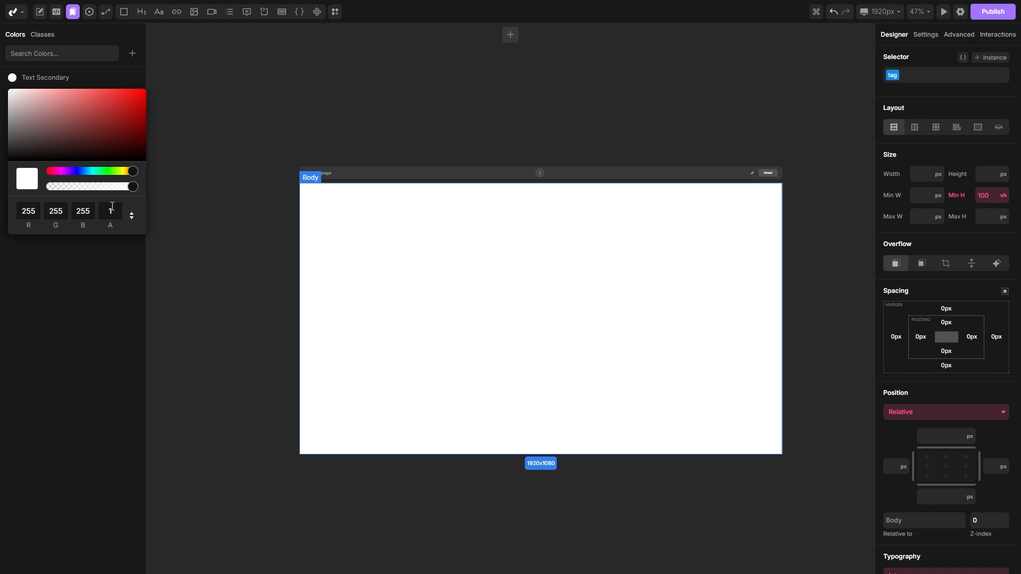
left_click(131, 216)
left_click(132, 215)
left_click(105, 212)
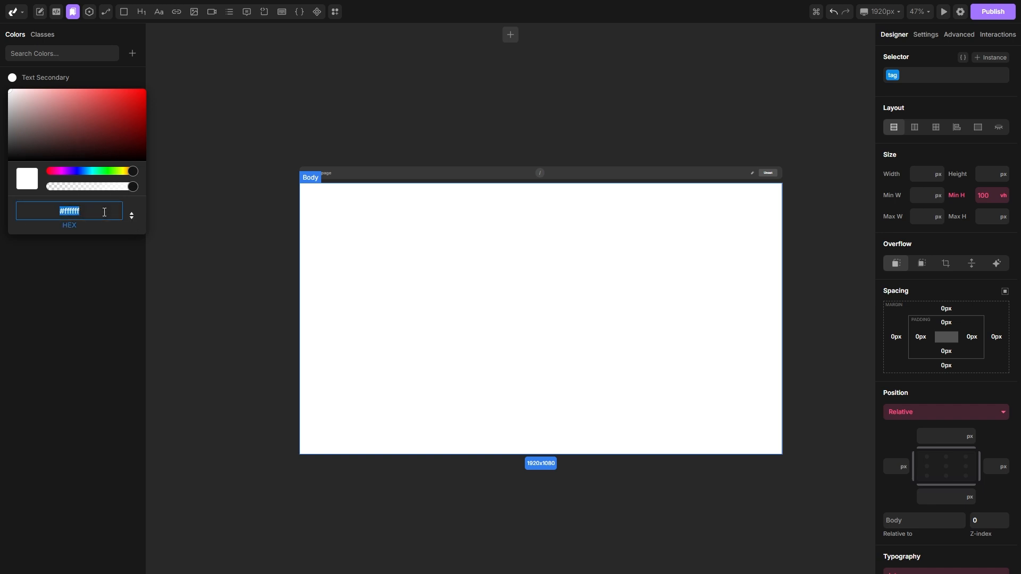
type("#6f6f6f")
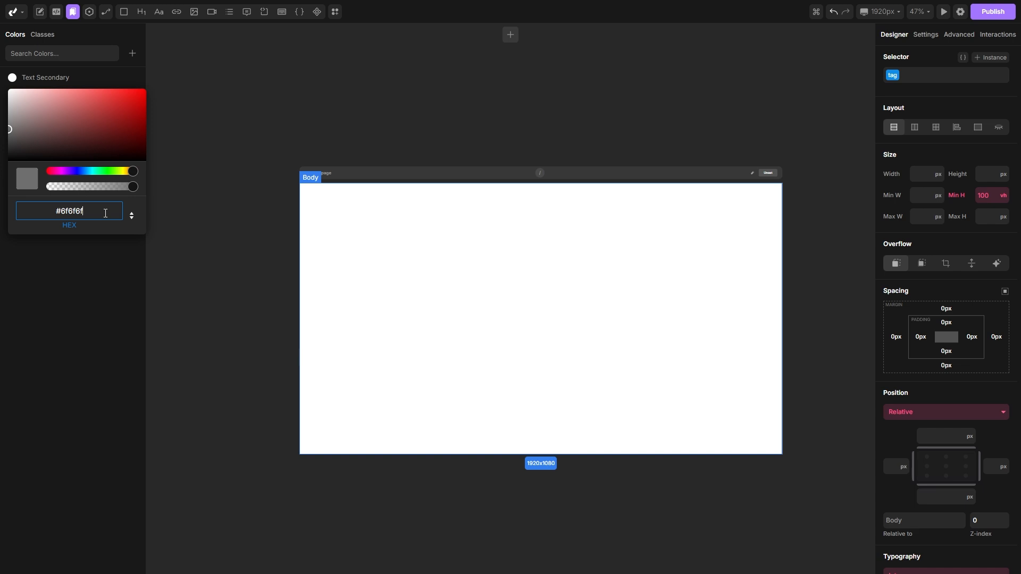
key("Return")
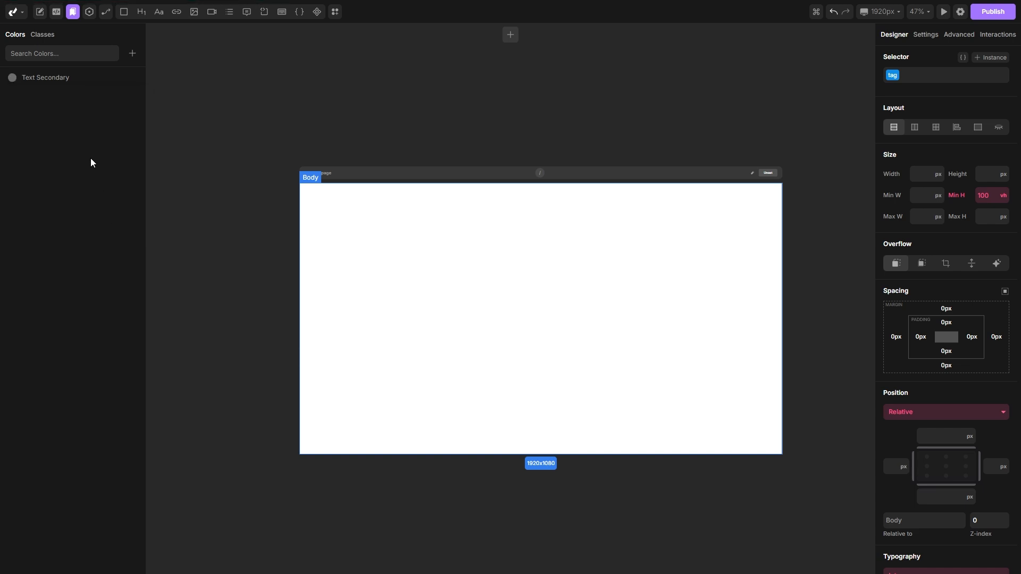
Step: Create a global color named Black and set it to pure black
left_click(133, 54)
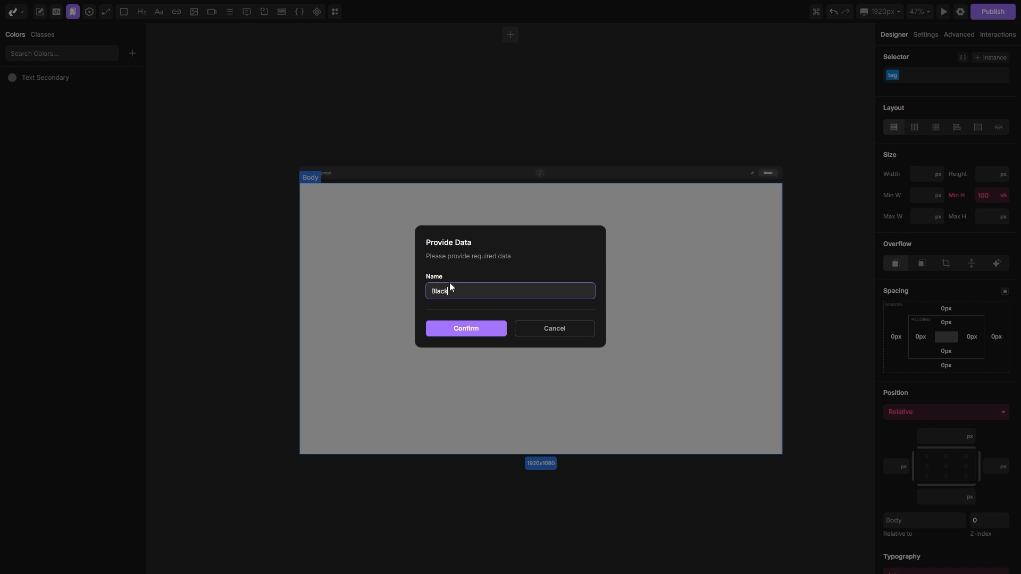
left_click(460, 328)
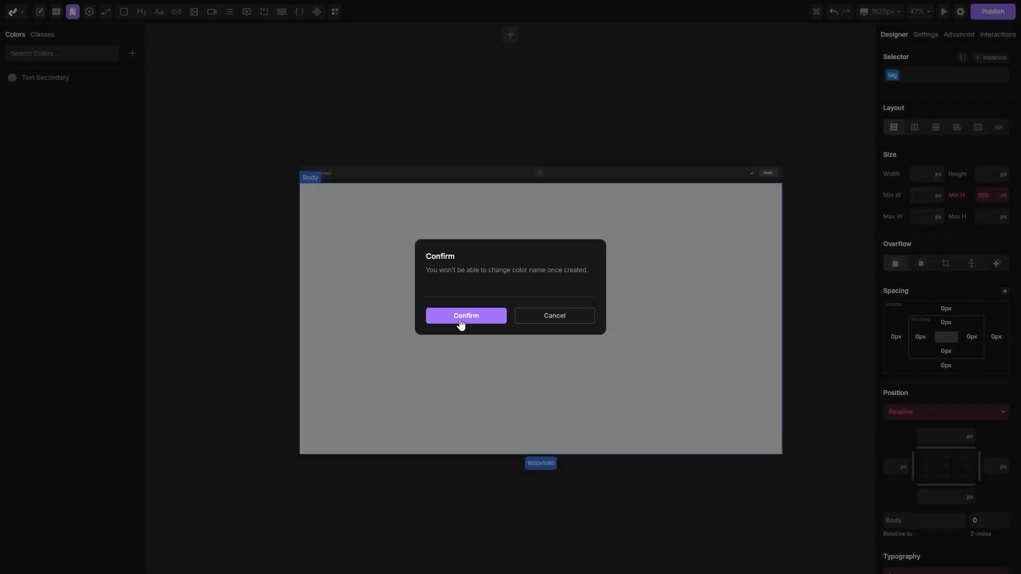
left_click(460, 320)
left_click(12, 78)
left_click_drag(50, 99, 5, 167)
left_click(65, 270)
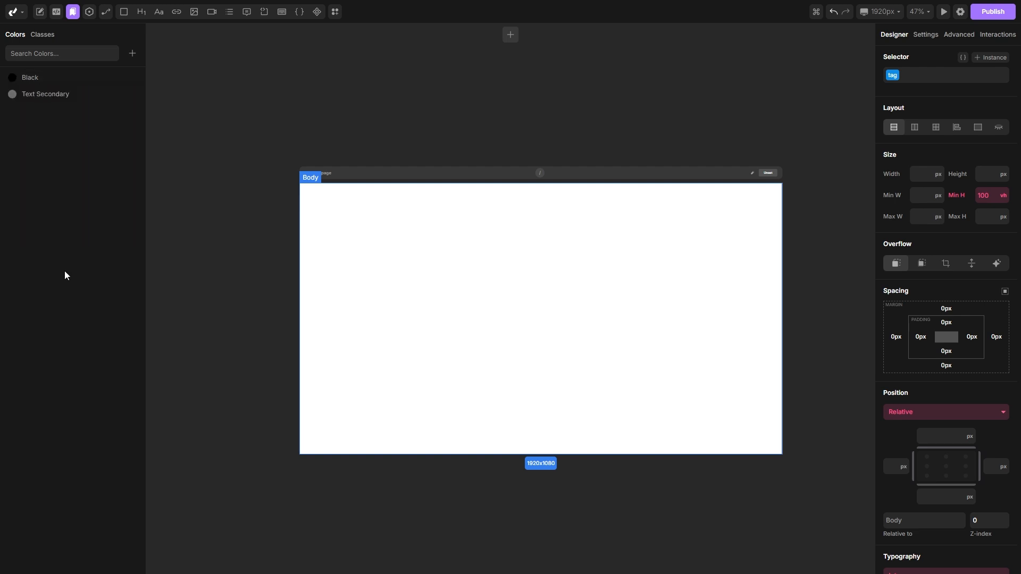
Step: Create a global color named White
left_click(132, 53)
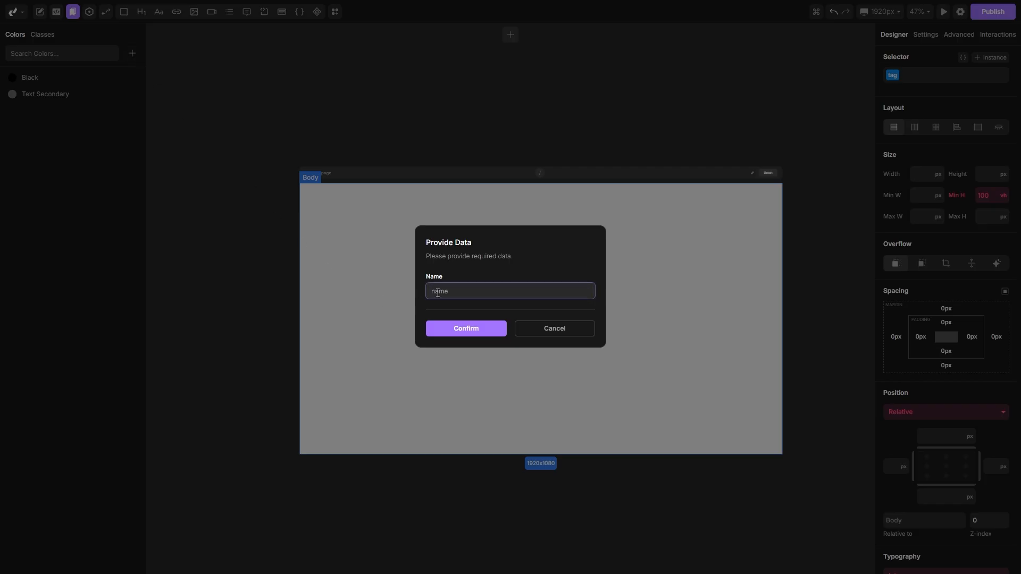
type("White")
left_click(455, 330)
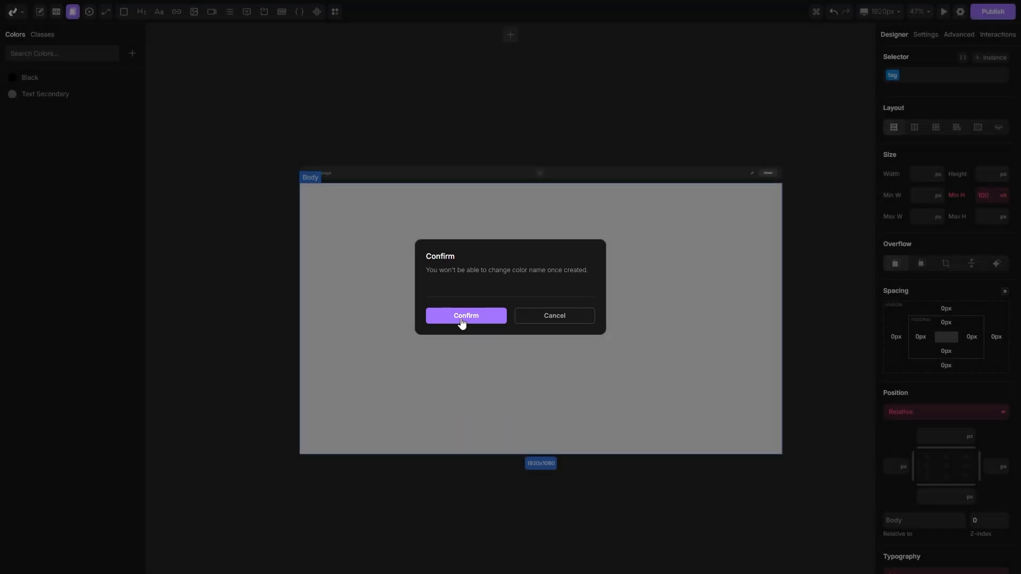
left_click(461, 319)
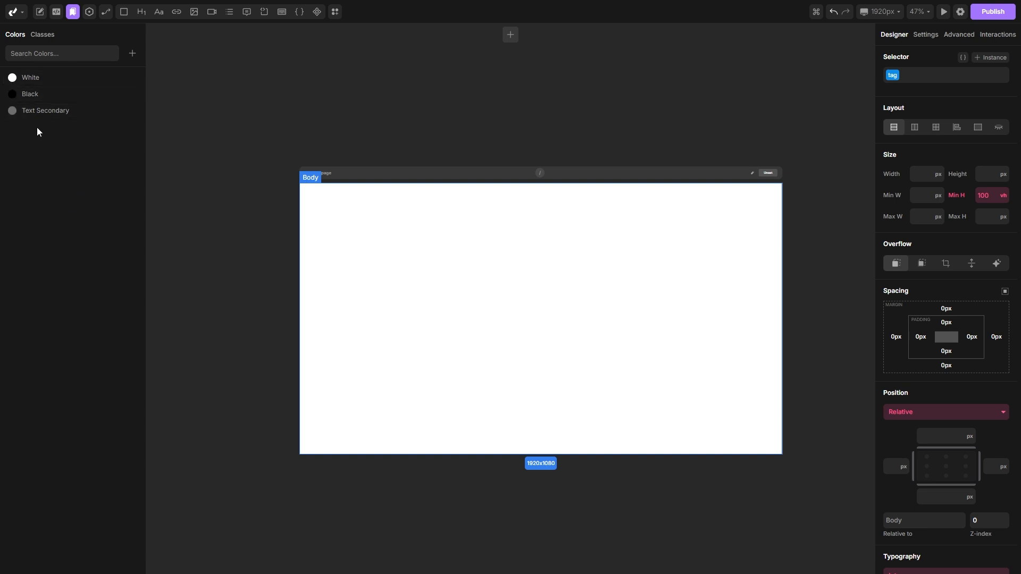
Step: Apply the Text Secondary color to the Body element's background
left_click(74, 12)
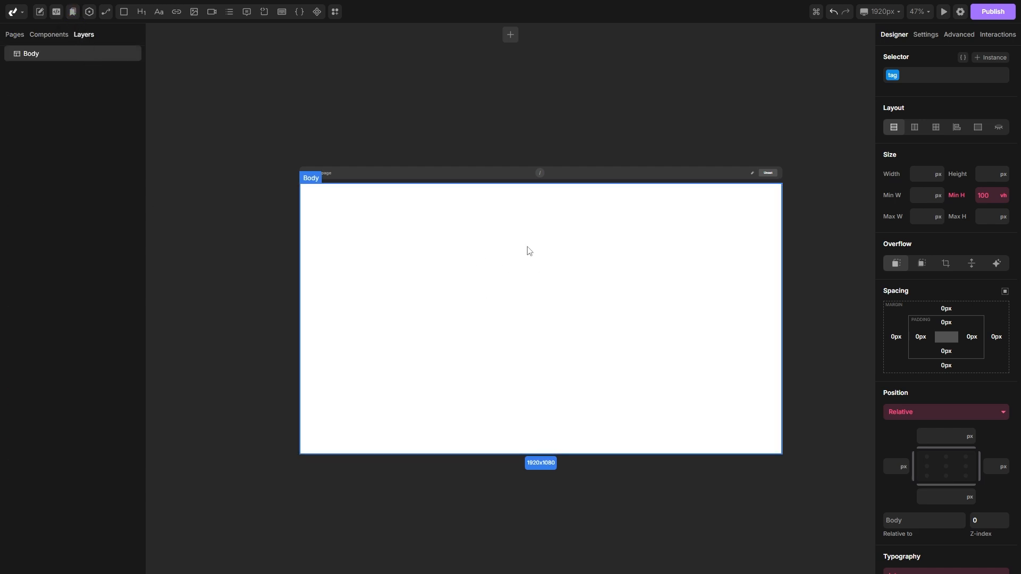
scroll(934, 223, "down", 7)
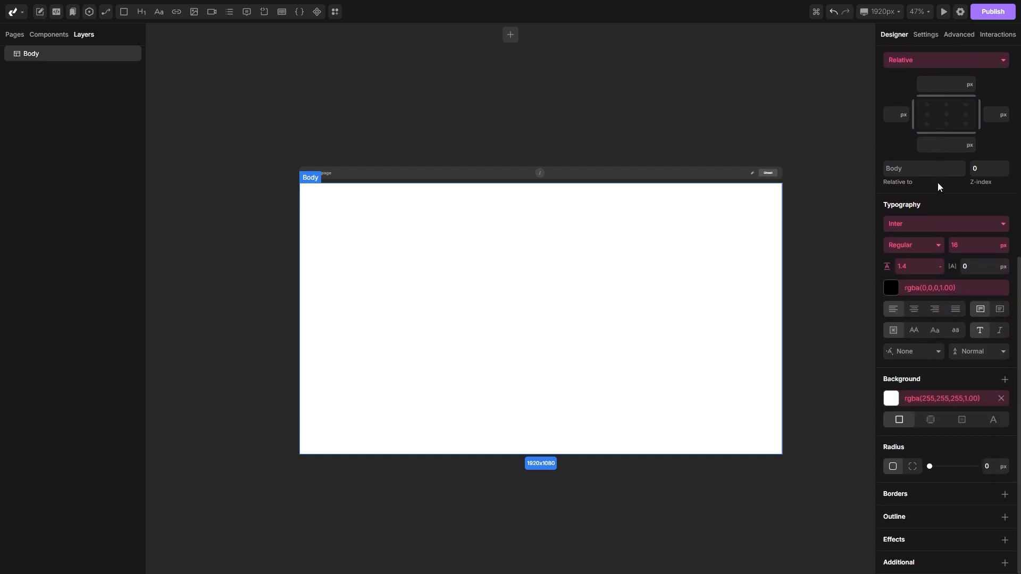
left_click(892, 399)
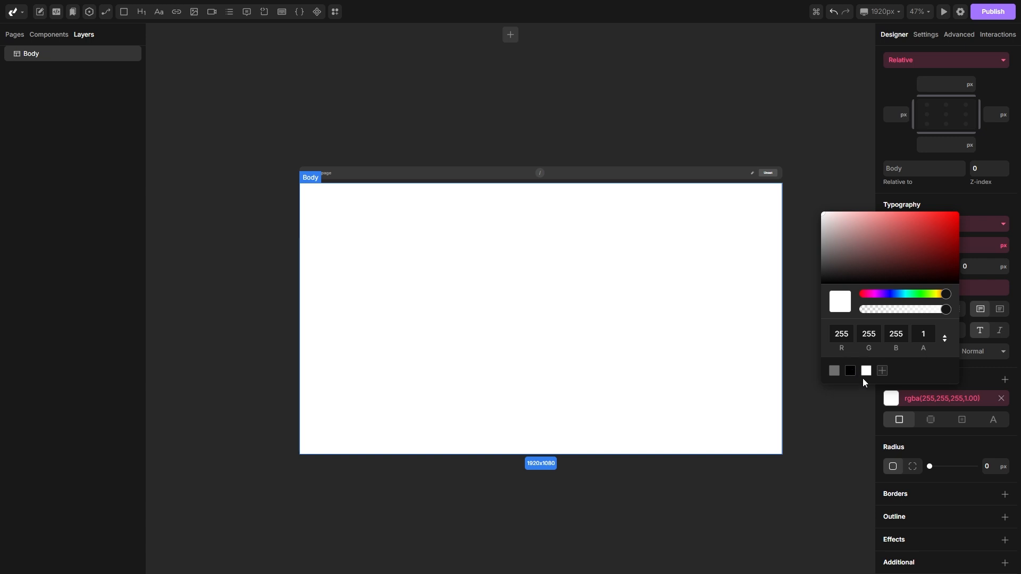
left_click(835, 372)
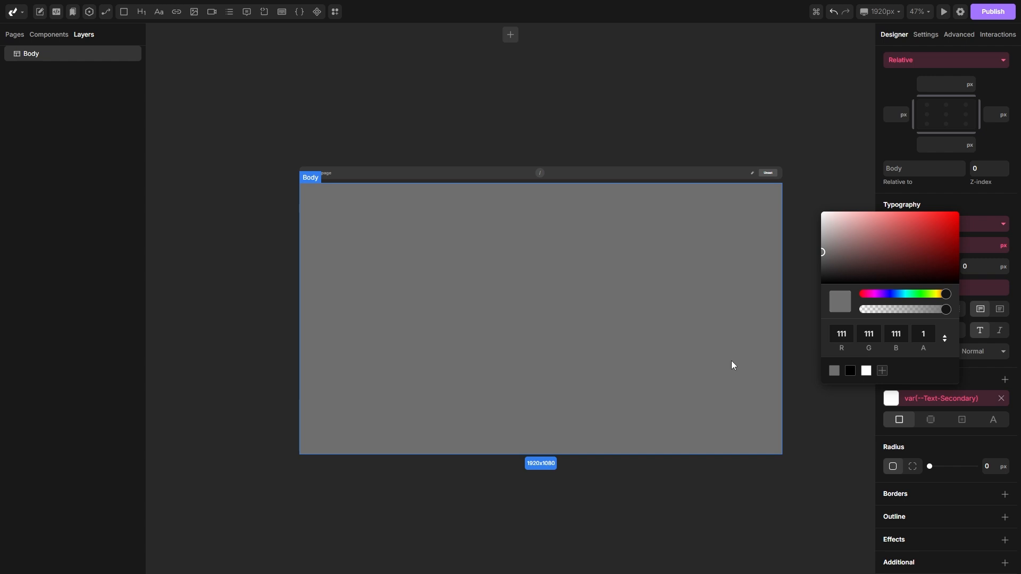
left_click(834, 370)
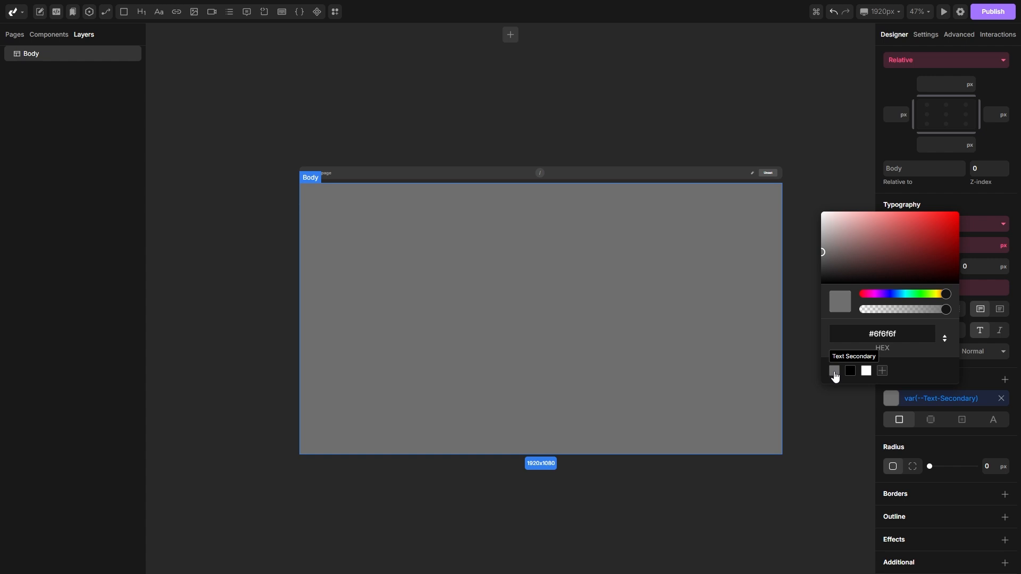
Step: Check the Text Secondary swatch in the colors list and revert the Body background to white
left_click(154, 63)
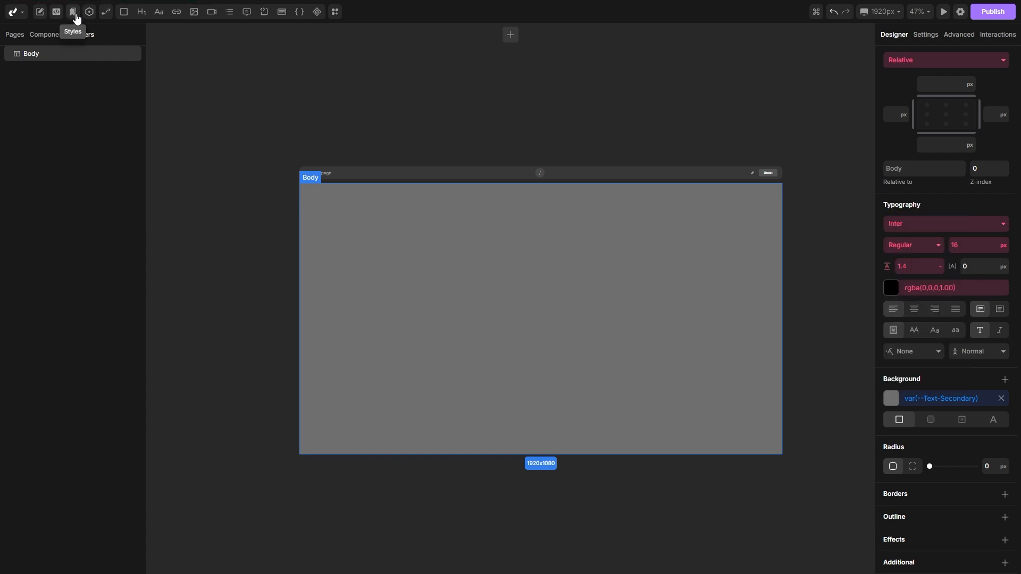
left_click(74, 15)
left_click(15, 35)
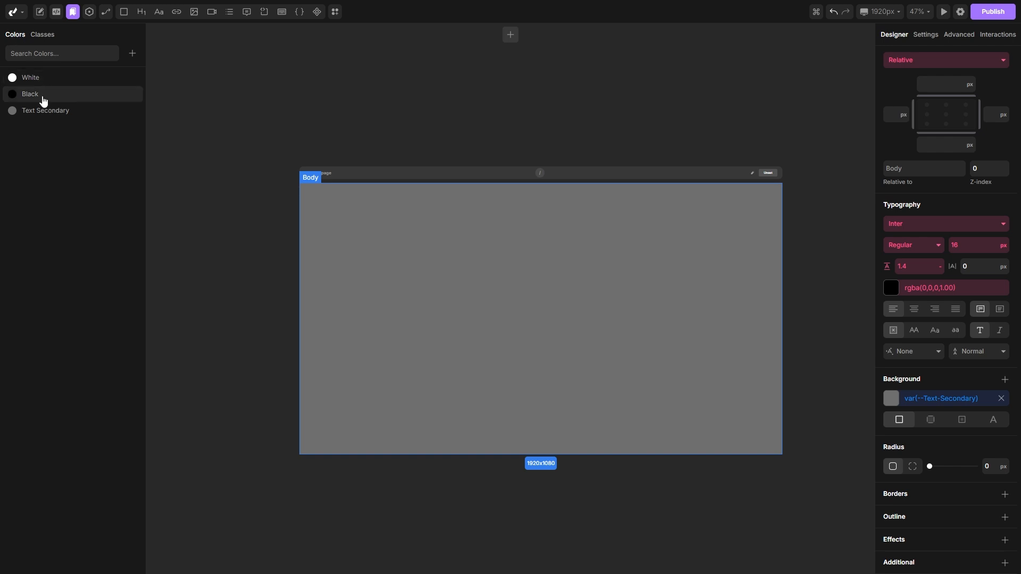
left_click(14, 111)
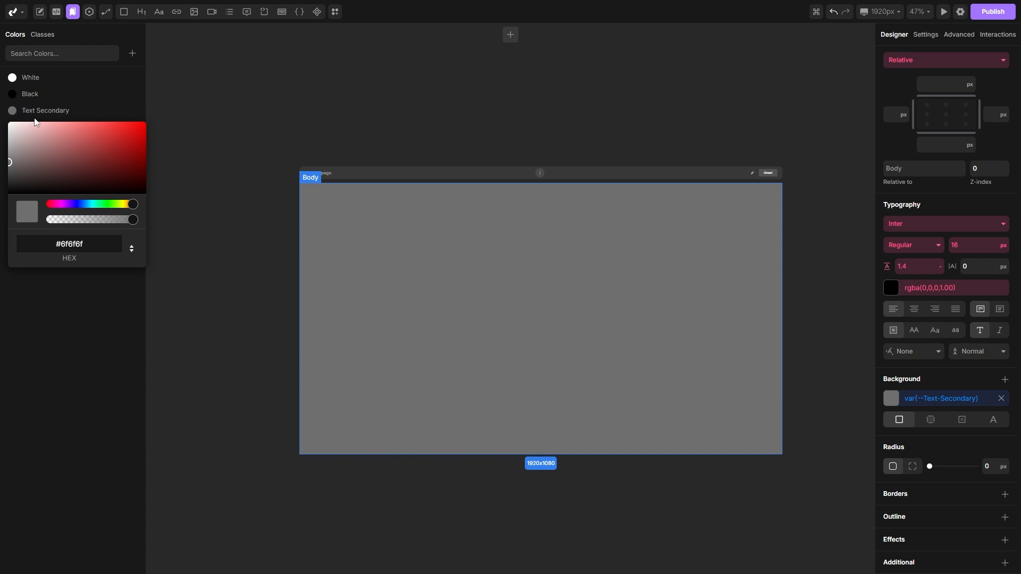
left_click(203, 161)
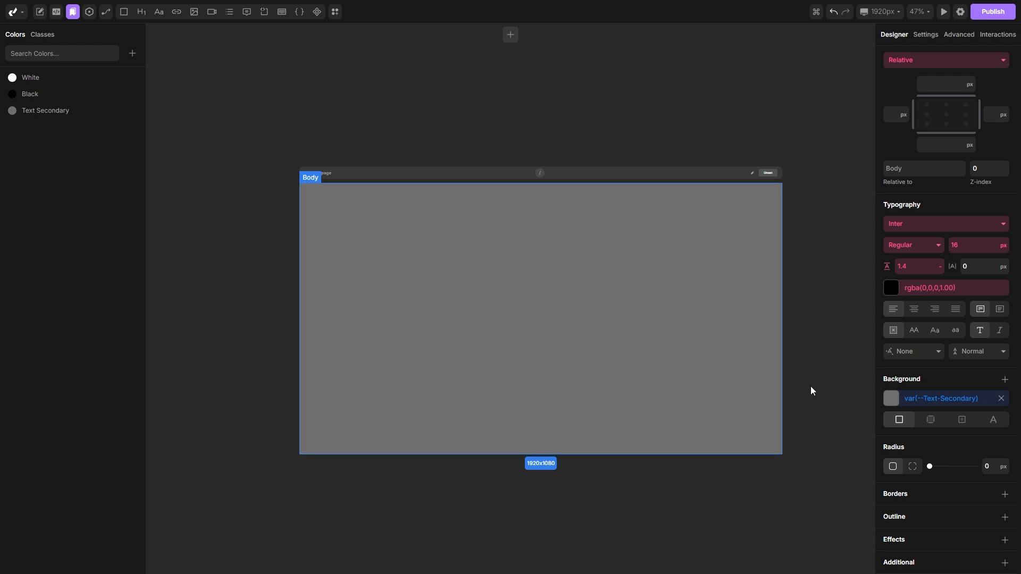
left_click(925, 401)
left_click(924, 435)
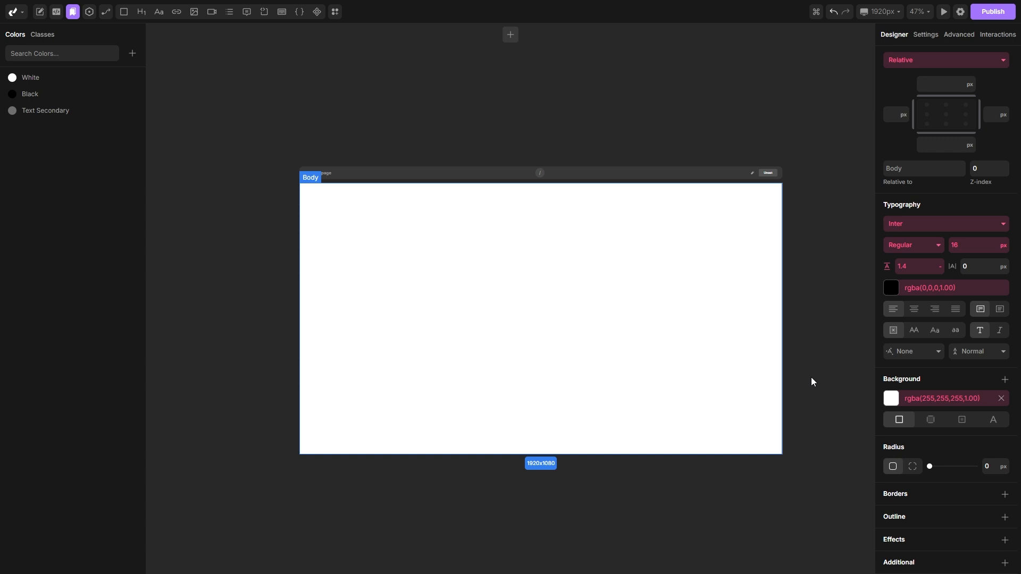
Step: Add a navbar from the Navbars category of the Sections library to the top of the page
left_click(335, 11)
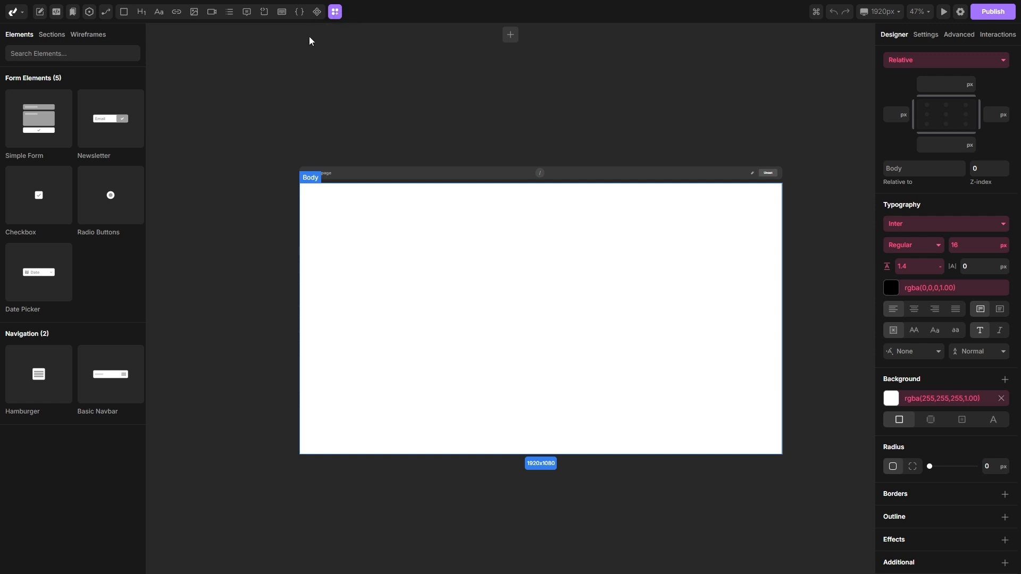
left_click(46, 38)
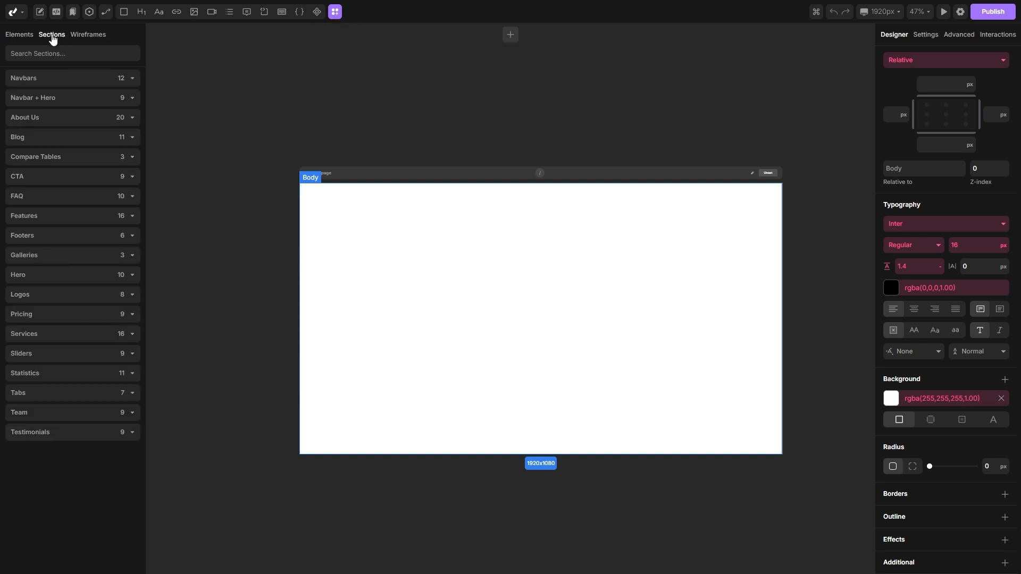
left_click(89, 38)
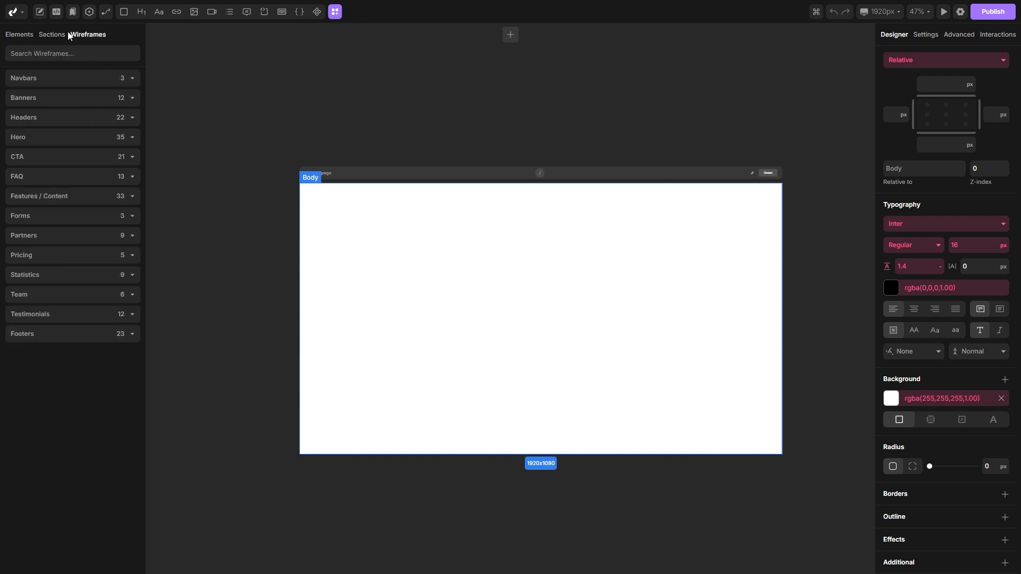
left_click(52, 36)
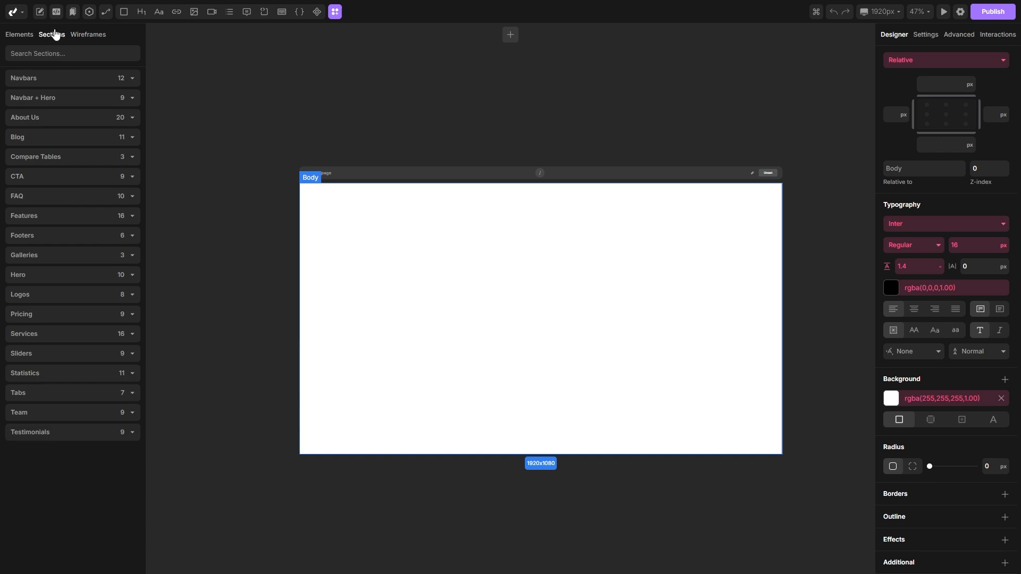
left_click(63, 80)
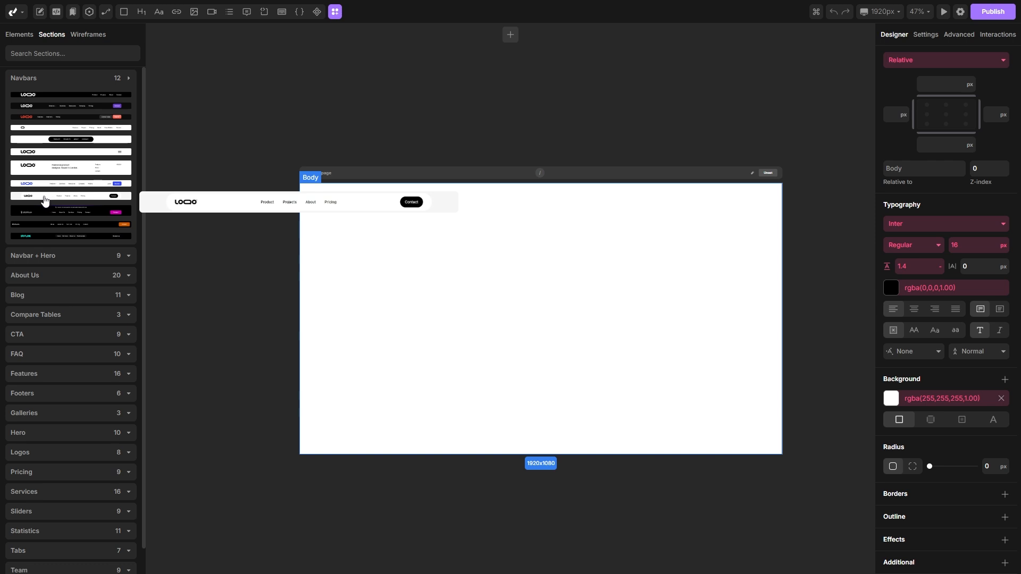
left_click_drag(47, 201, 477, 226)
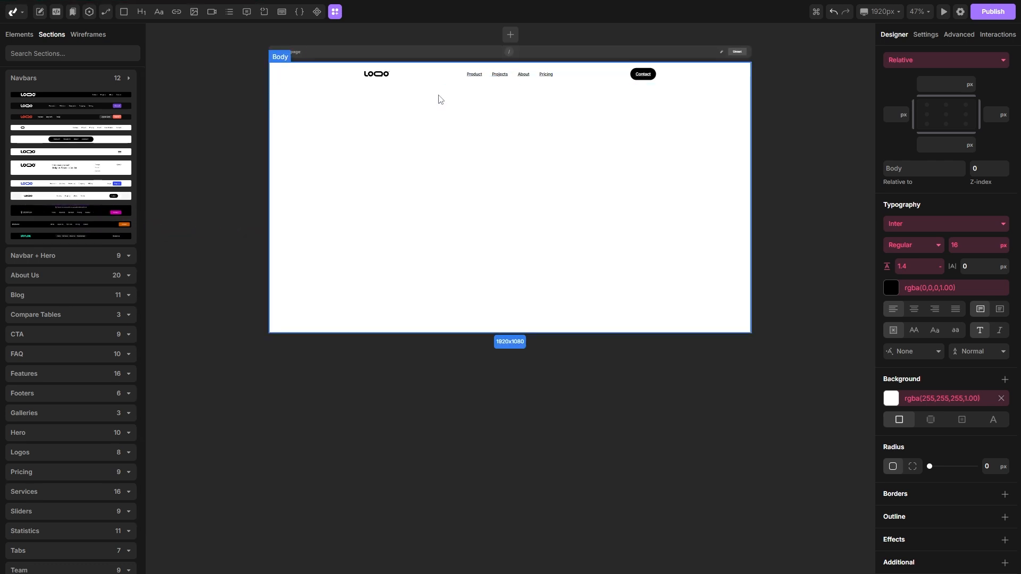
Step: Add an image-based hero section from the Hero category of the Sections library below the navbar
left_click(72, 79)
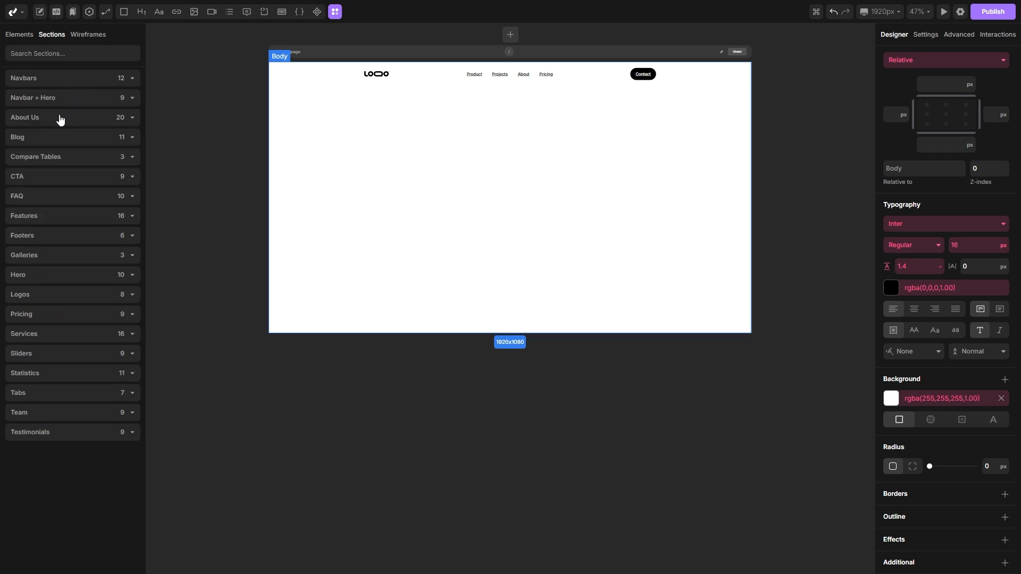
left_click(46, 275)
scroll(69, 277, "down", 5)
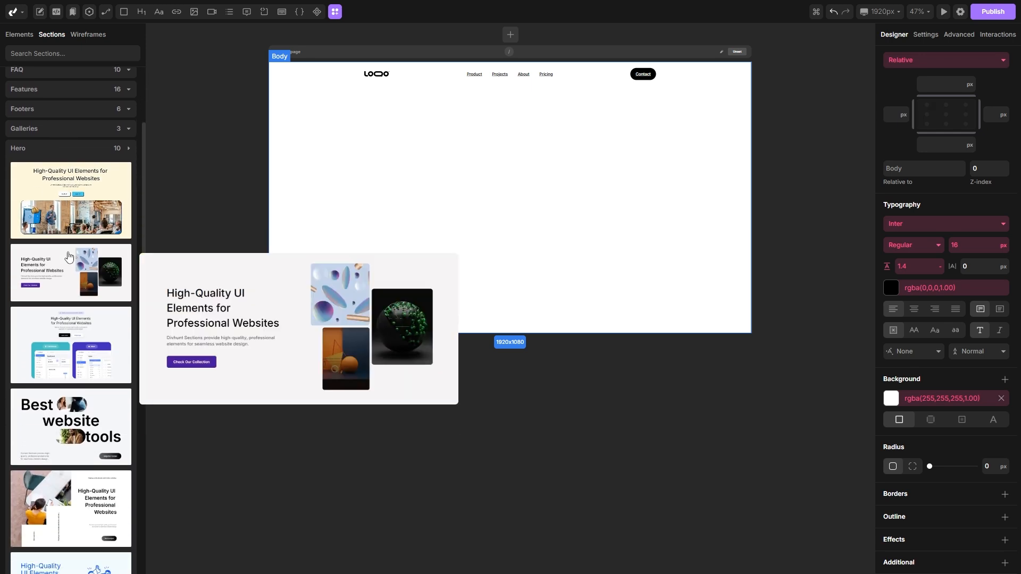
mouse_move(73, 217)
scroll(73, 216, "down", 2)
mouse_move(73, 253)
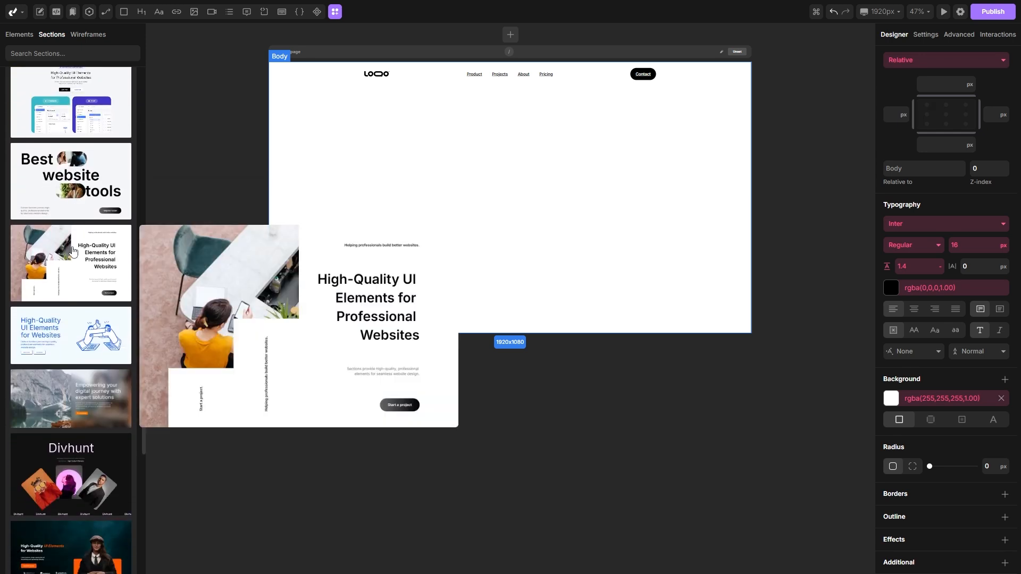
left_click_drag(54, 268, 510, 161)
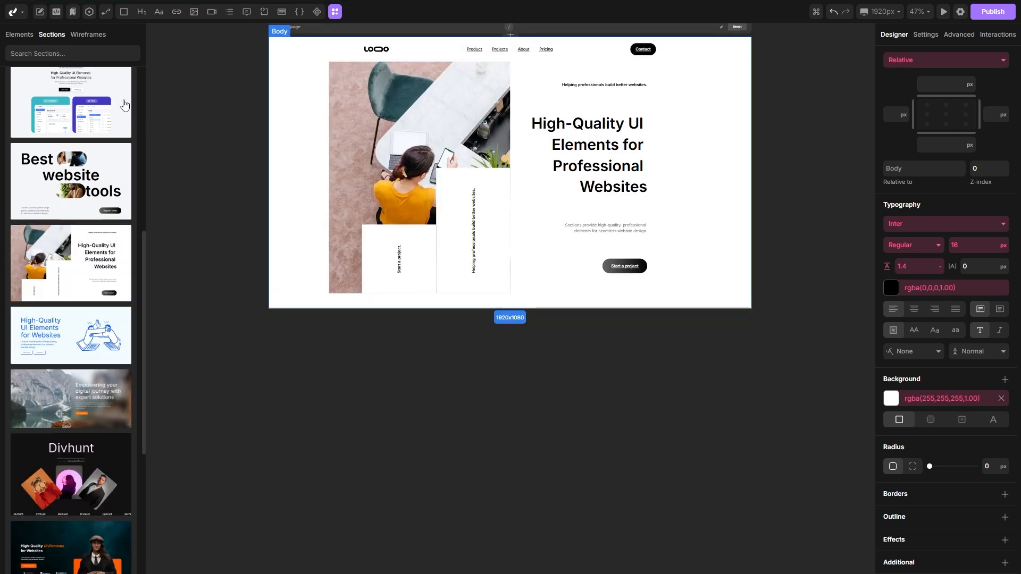
Step: Add a statistics section from the Statistics category of the Wireframes library below the hero
left_click(89, 35)
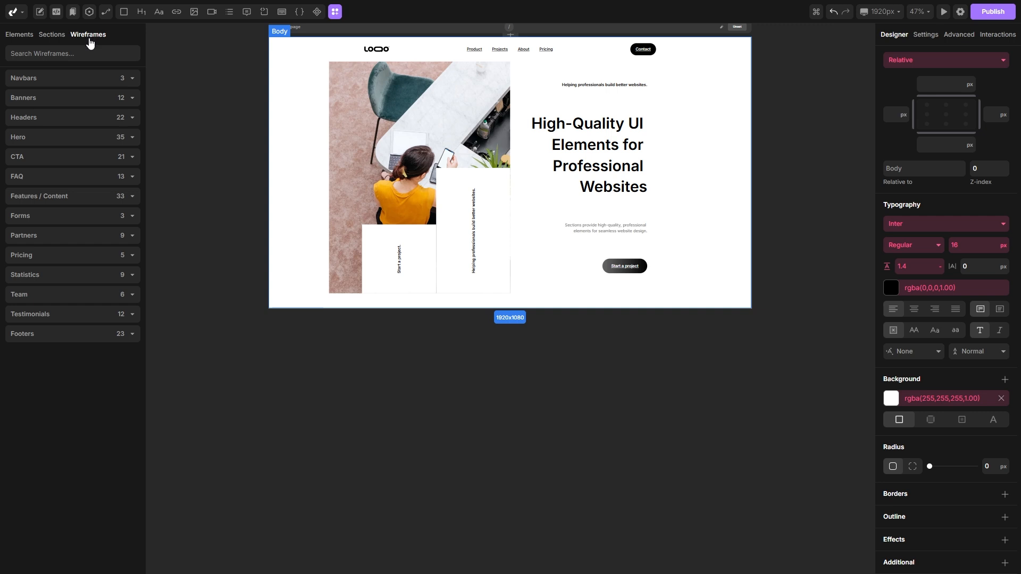
left_click(64, 277)
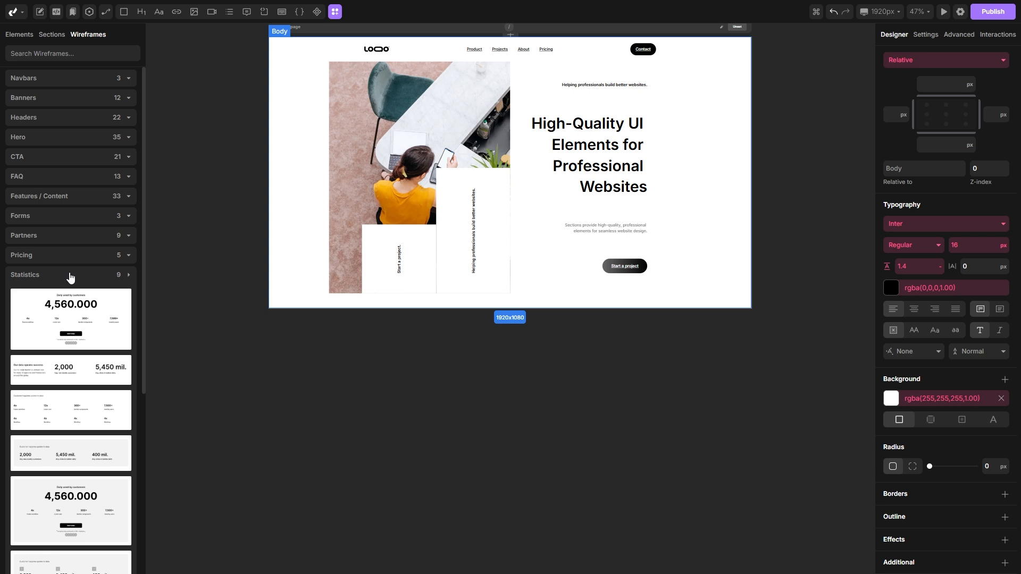
scroll(73, 266, "down", 2)
scroll(75, 264, "down", 1)
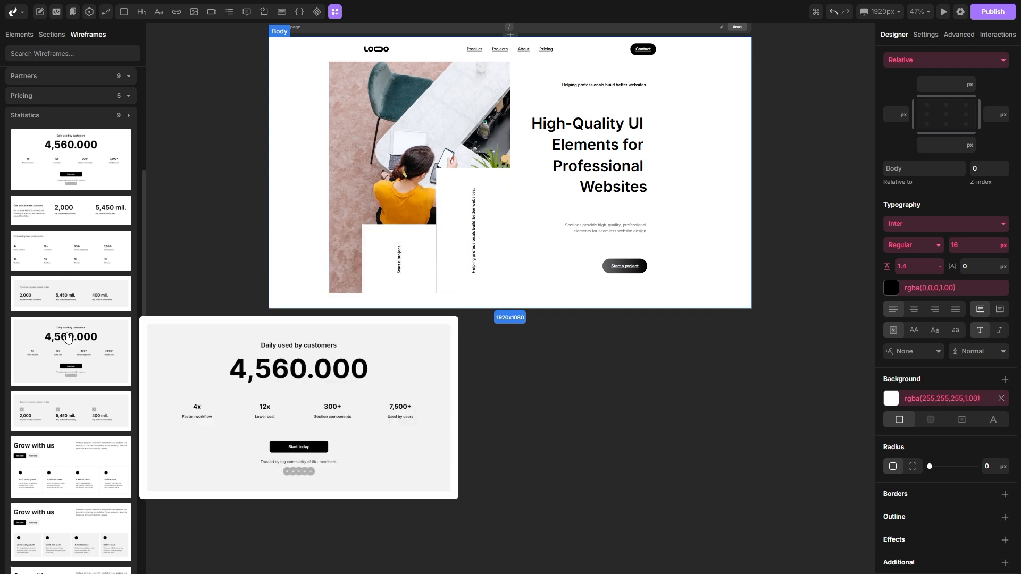
scroll(64, 332, "up", 1)
left_click_drag(51, 266, 375, 303)
scroll(422, 317, "up", 5)
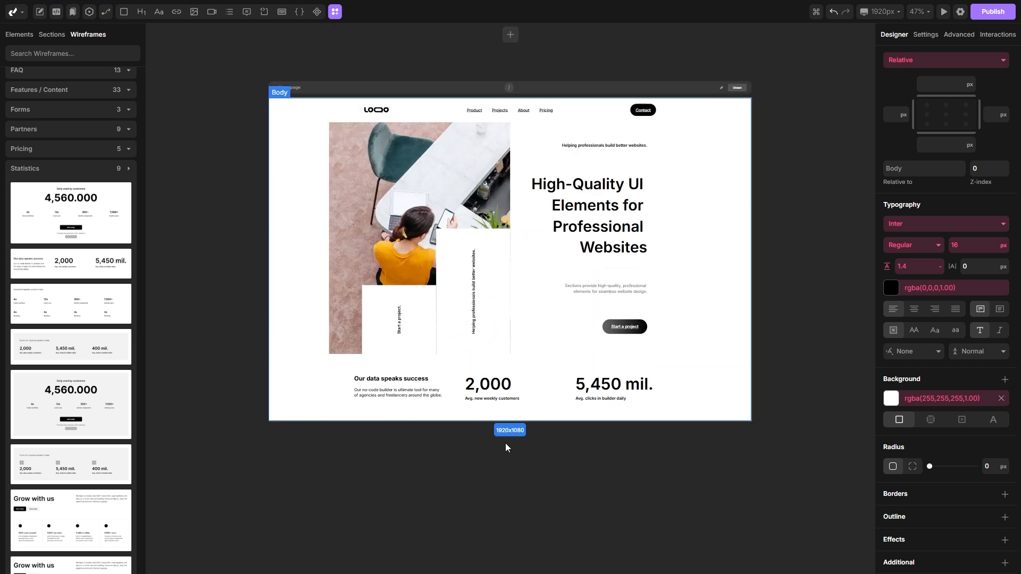
Step: Add a features section with an image banner from the Features category of the Sections library below the statistics
left_click(48, 37)
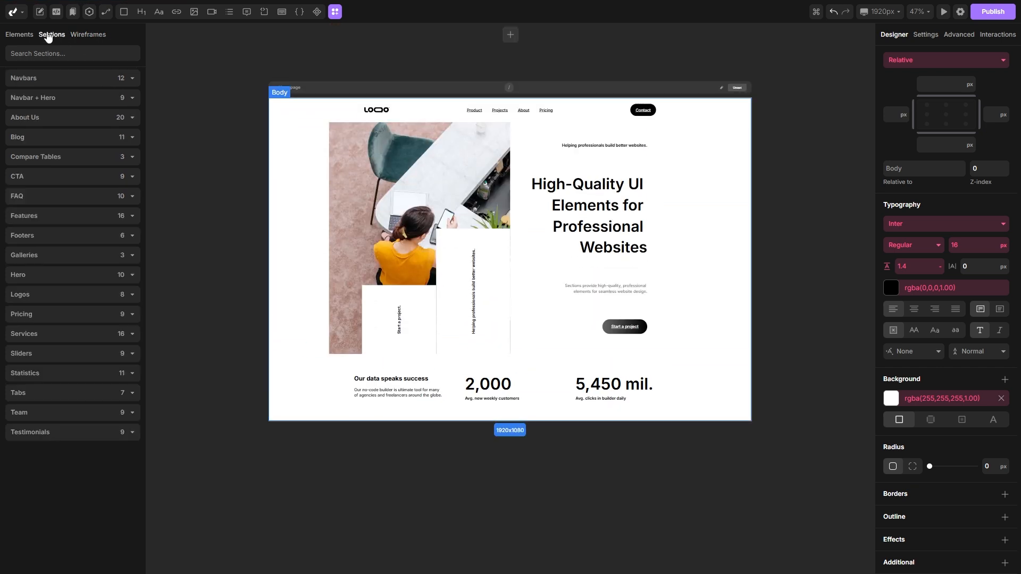
left_click(65, 217)
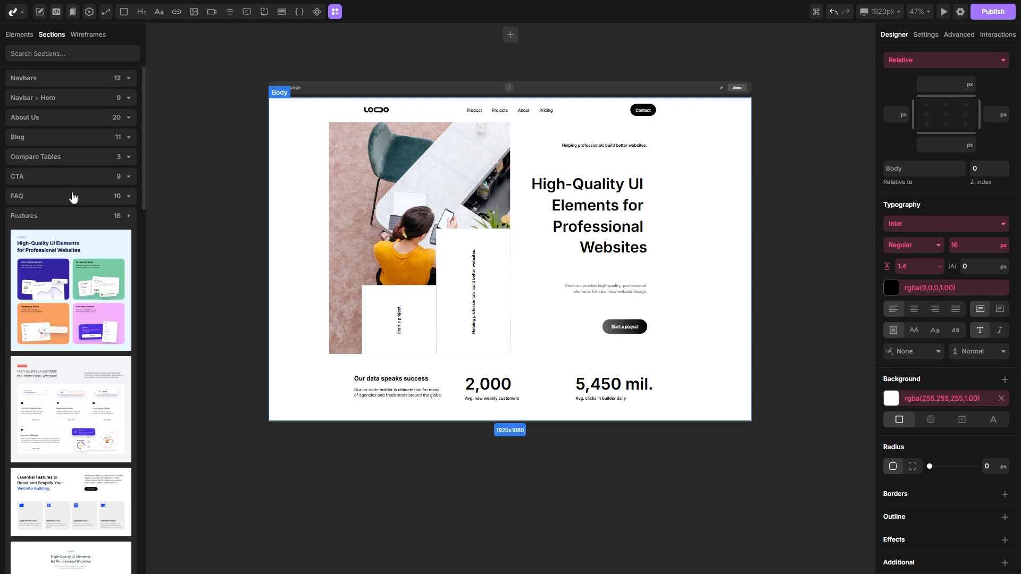
scroll(74, 191, "down", 2)
mouse_move(78, 181)
scroll(79, 181, "down", 10)
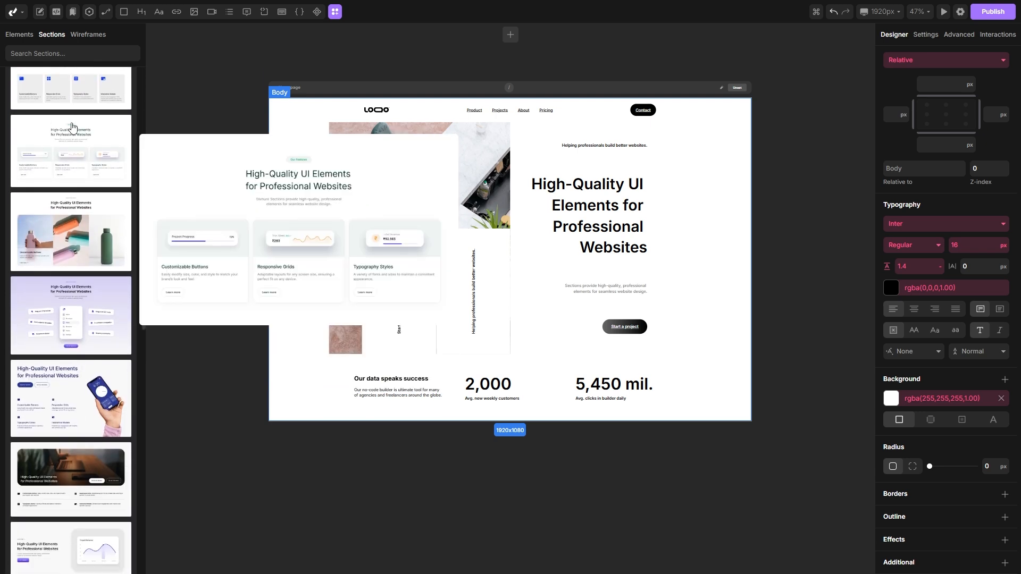
left_click_drag(75, 261, 394, 403)
scroll(386, 371, "down", 5)
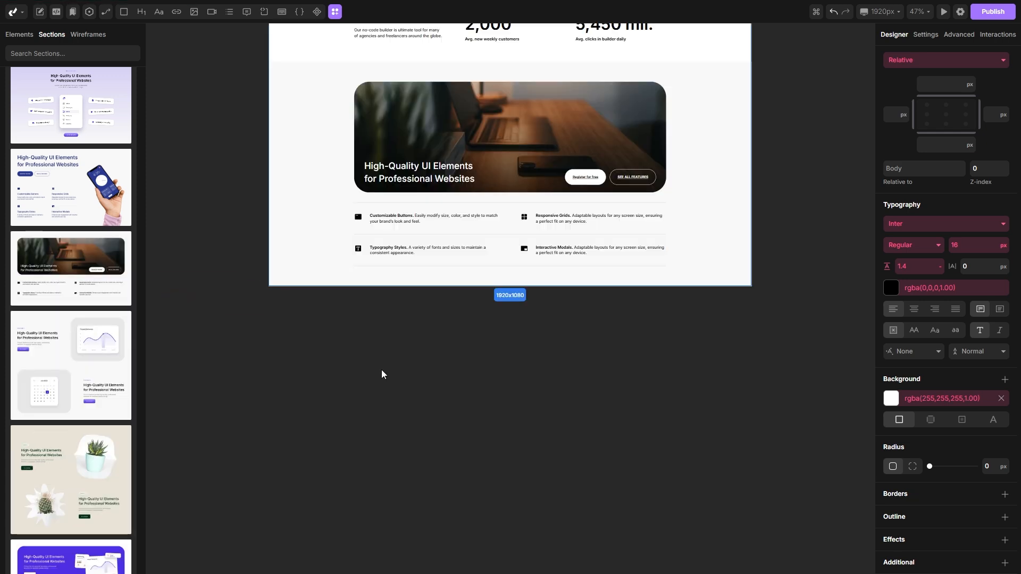
scroll(82, 303, "up", 10)
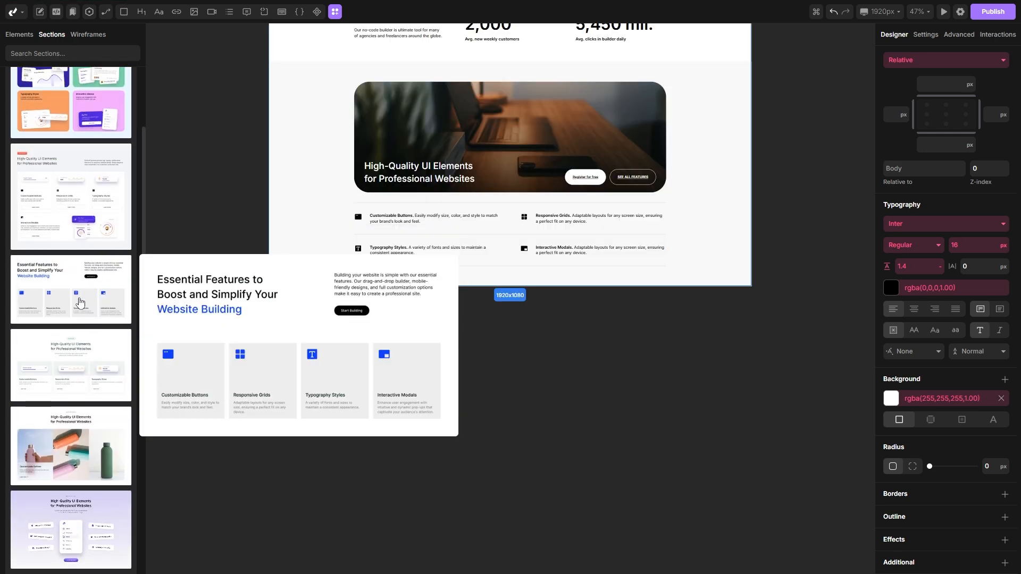
Step: Add a single-quote testimonial section from the Testimonials category below the features section
left_click(66, 216)
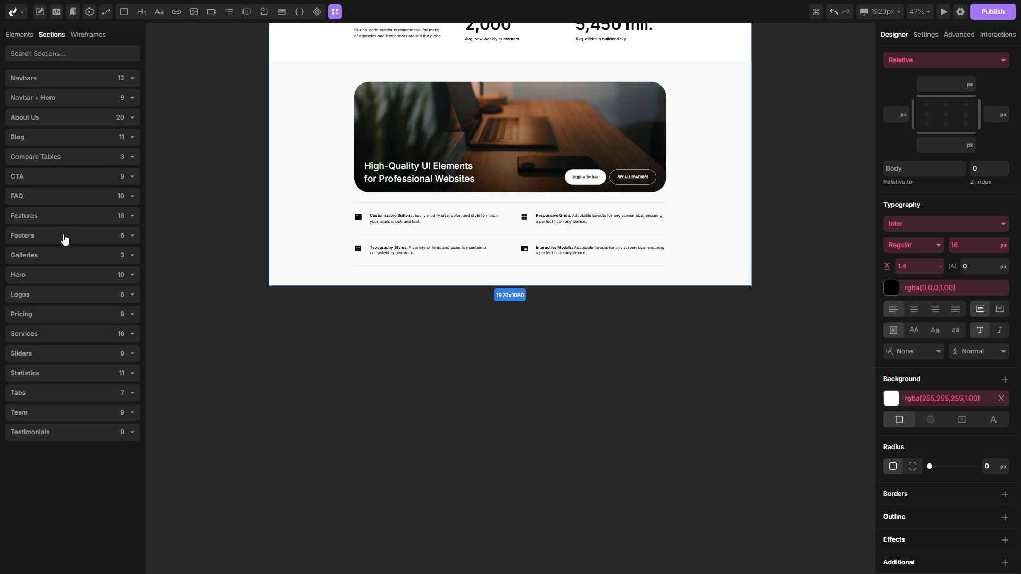
left_click(50, 432)
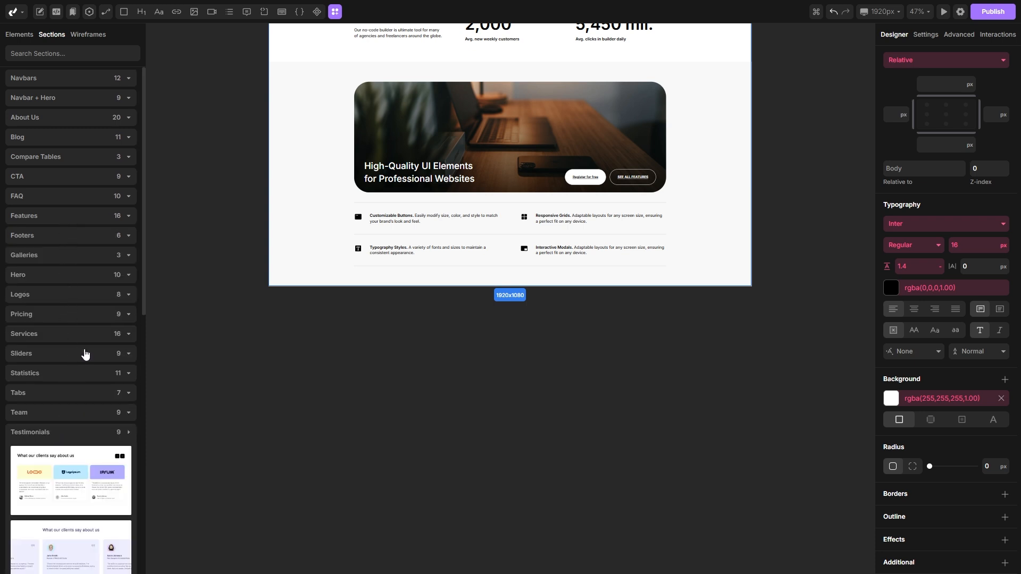
scroll(85, 354, "down", 4)
scroll(77, 347, "down", 1)
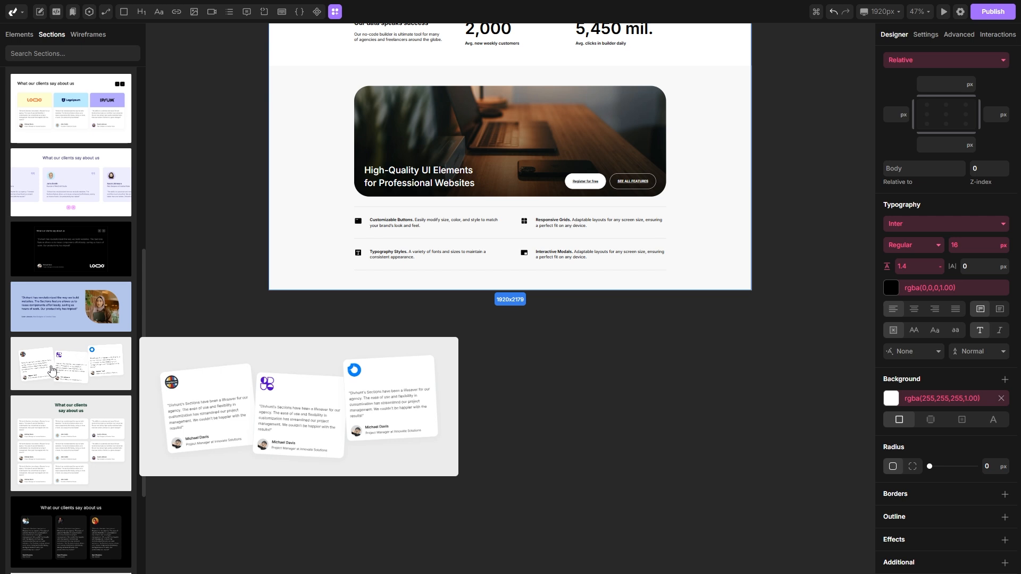
left_click_drag(69, 309, 369, 288)
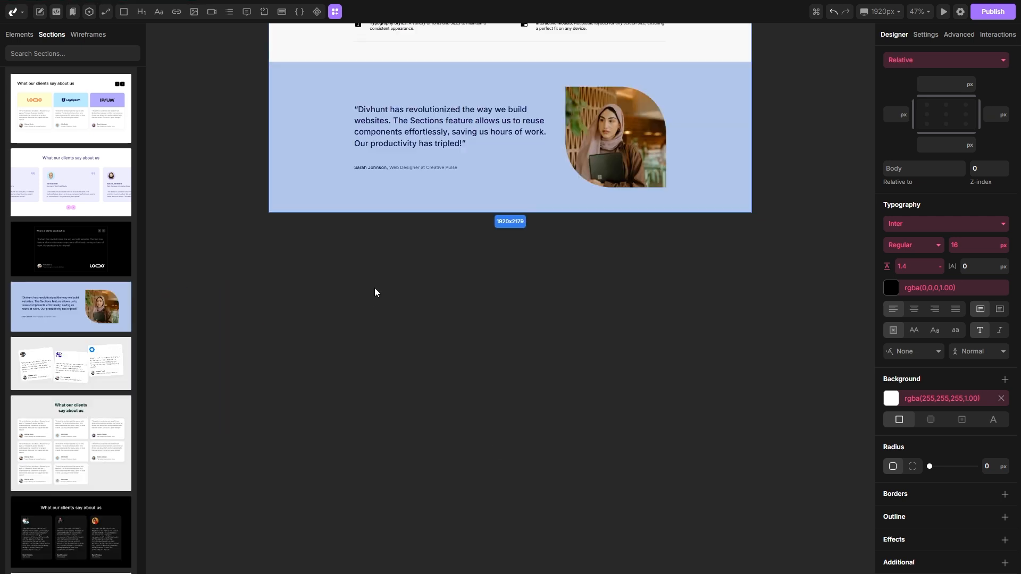
scroll(71, 291, "up", 3)
Step: Add a team slider section from the Team category below the testimonial
left_click(64, 225)
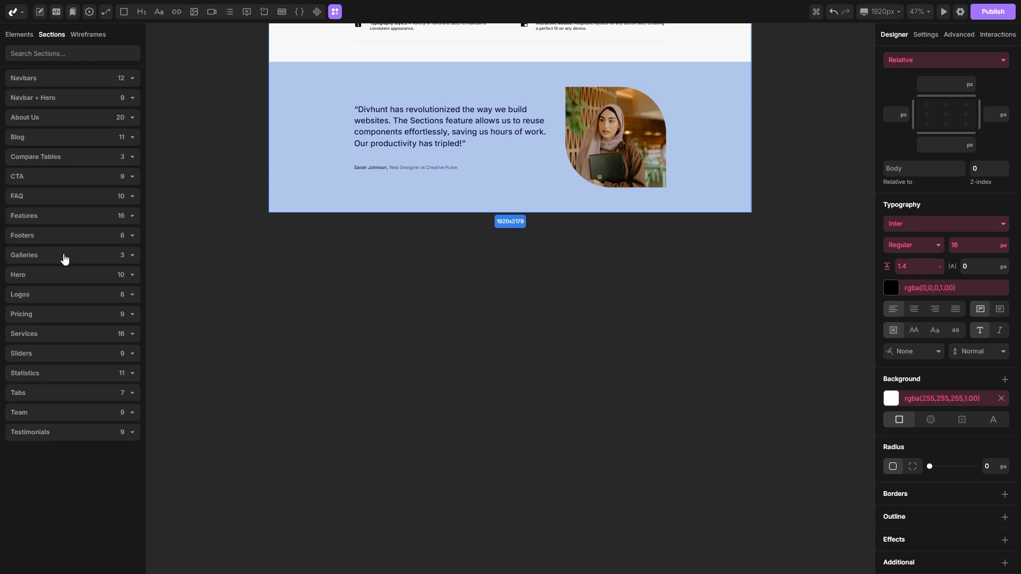
left_click(41, 412)
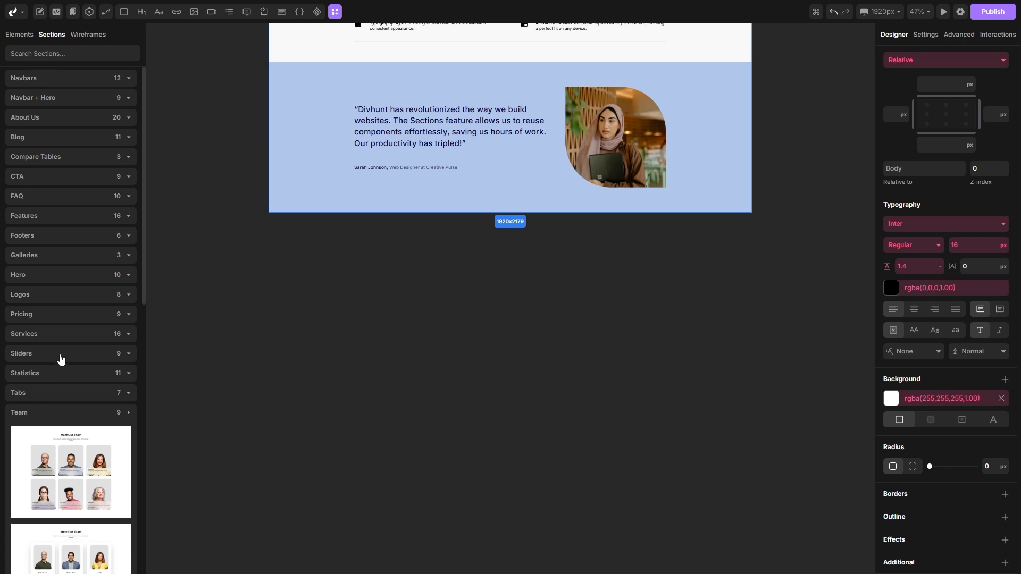
scroll(72, 298, "down", 5)
mouse_move(77, 266)
scroll(83, 261, "down", 5)
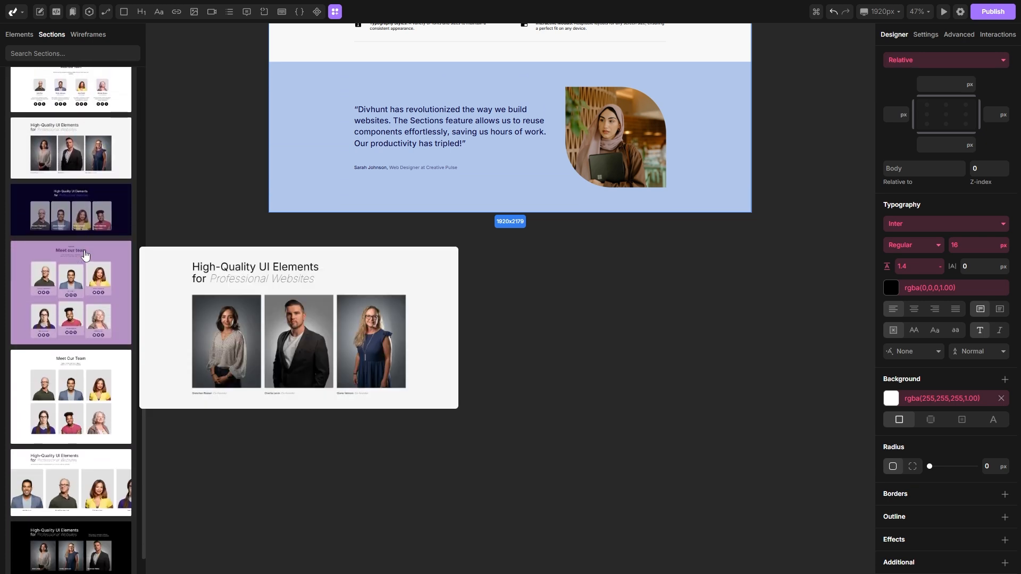
mouse_move(105, 395)
left_click_drag(49, 457, 388, 199)
scroll(396, 205, "down", 3)
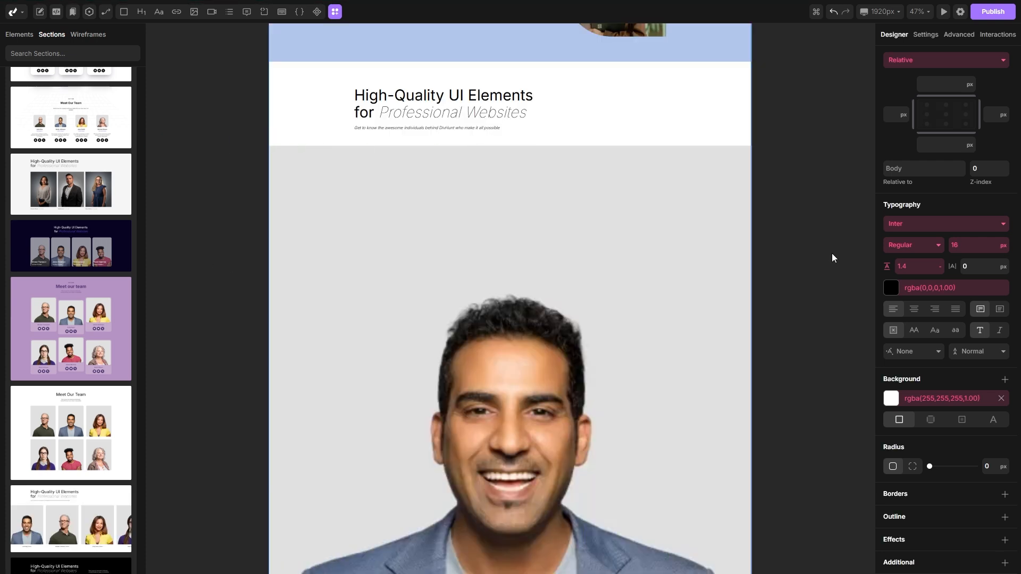
scroll(23, 419, "down", 2)
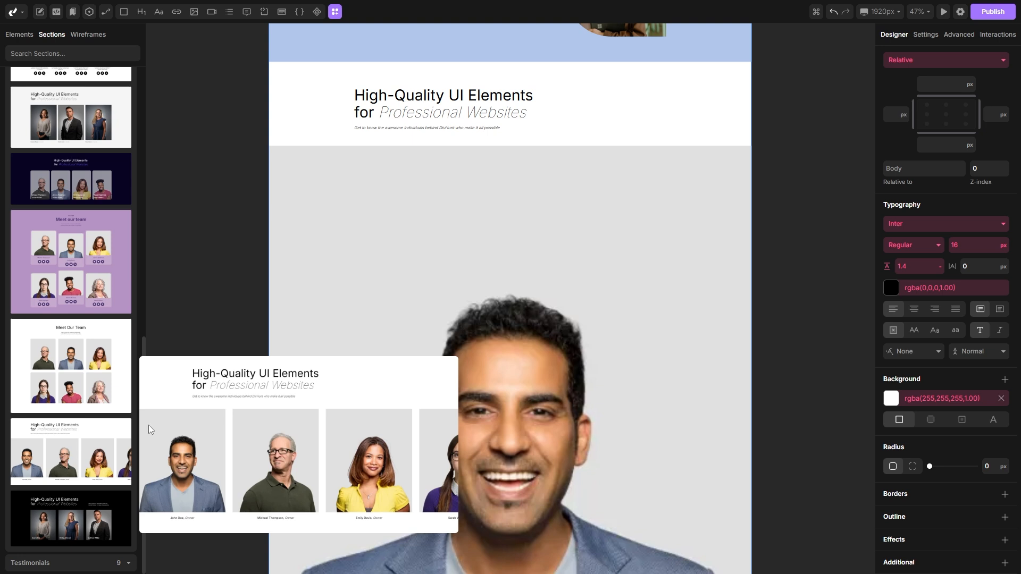
scroll(771, 320, "down", 4)
scroll(818, 369, "up", 6)
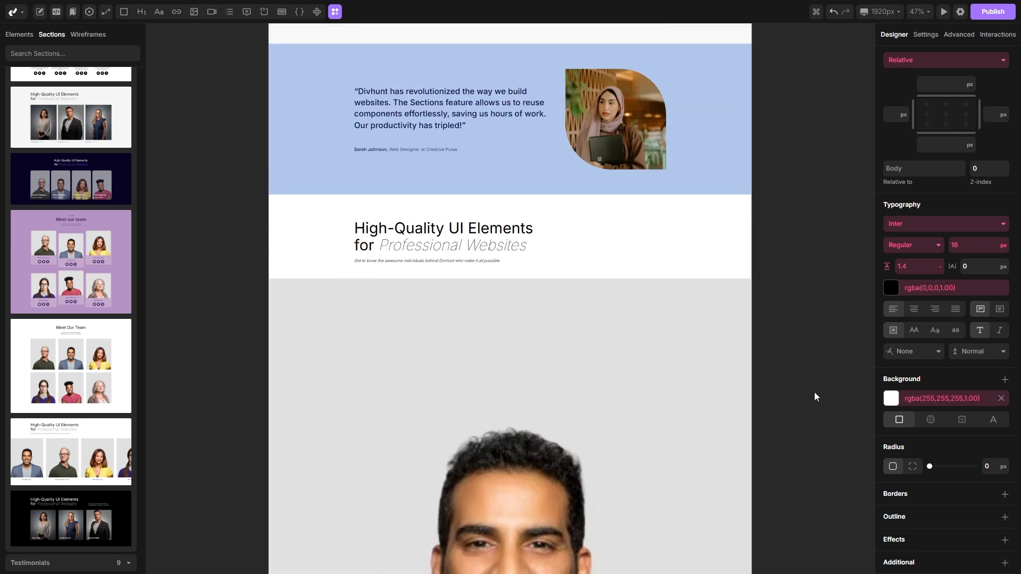
scroll(815, 365, "down", 3)
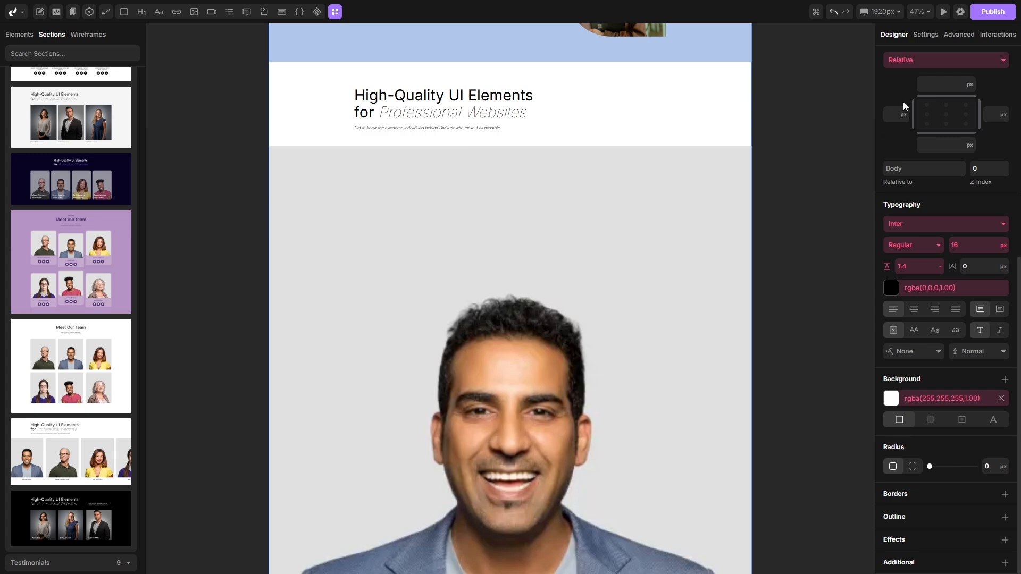
Step: Install the Swiper plugin from the project's plugin browser
left_click(960, 11)
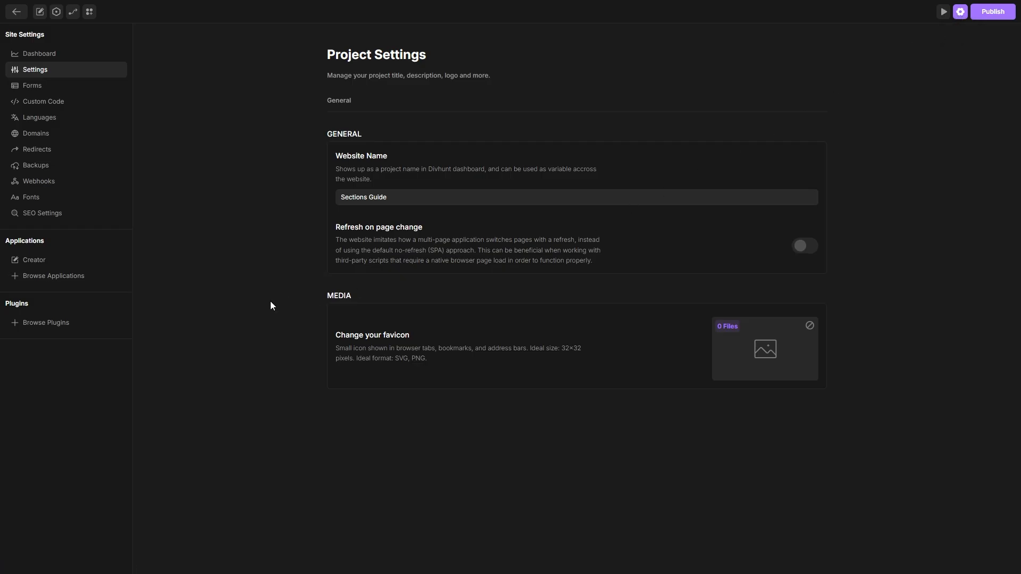
left_click(61, 323)
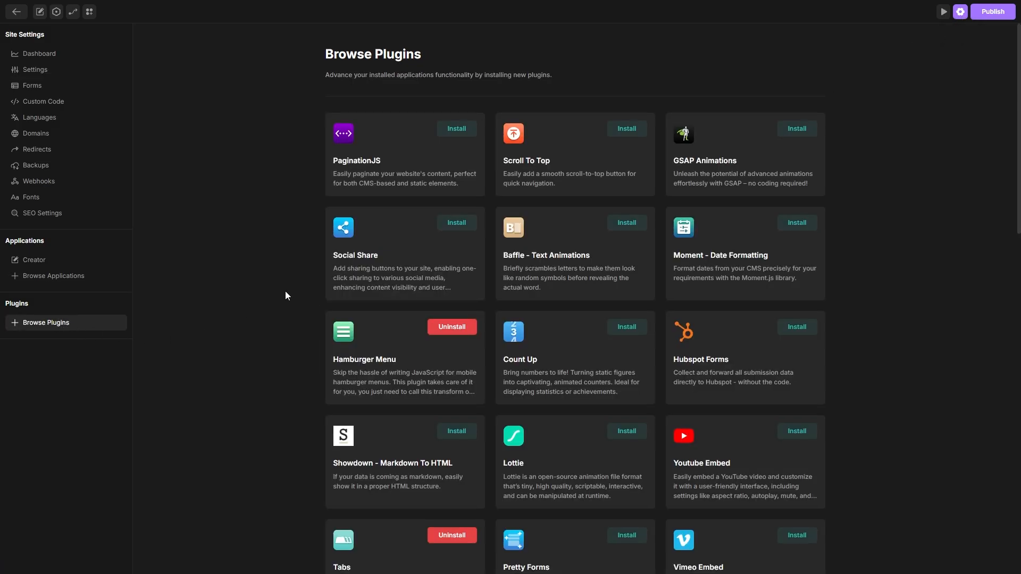
scroll(290, 287, "down", 8)
scroll(295, 269, "down", 6)
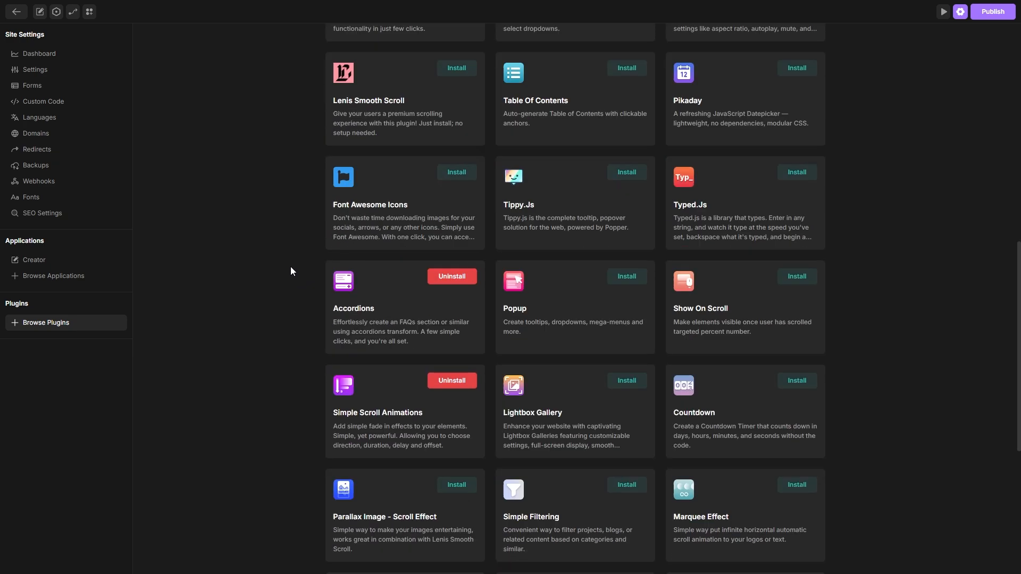
left_click(456, 416)
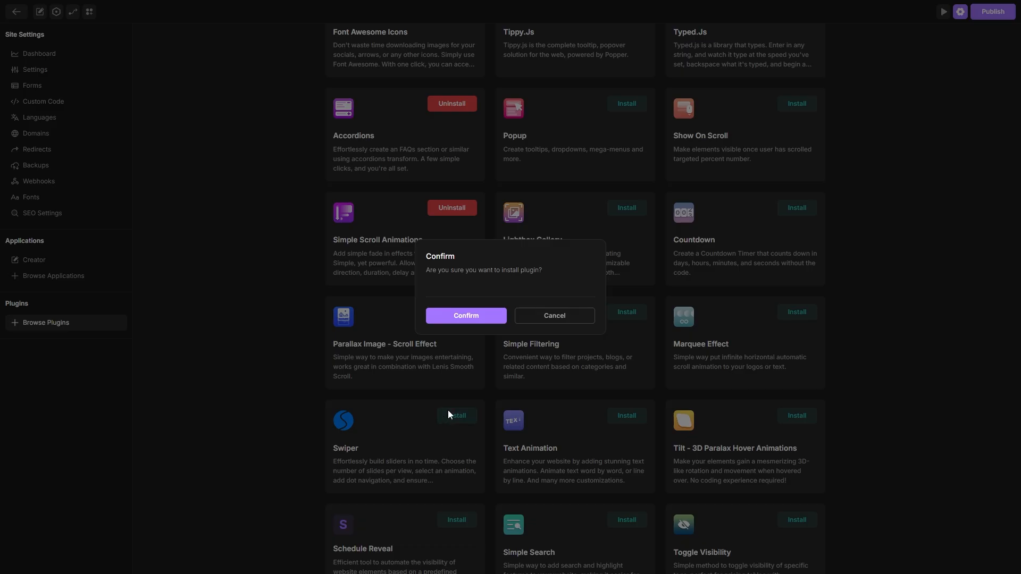
left_click(463, 316)
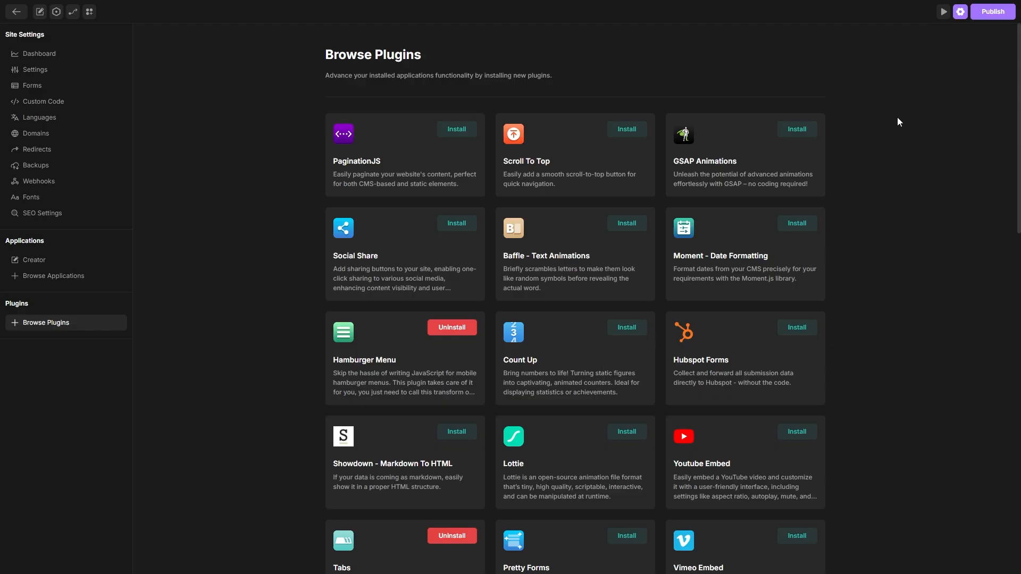
Step: Add a dark call-to-action section from the CTA category below the team section
left_click(960, 11)
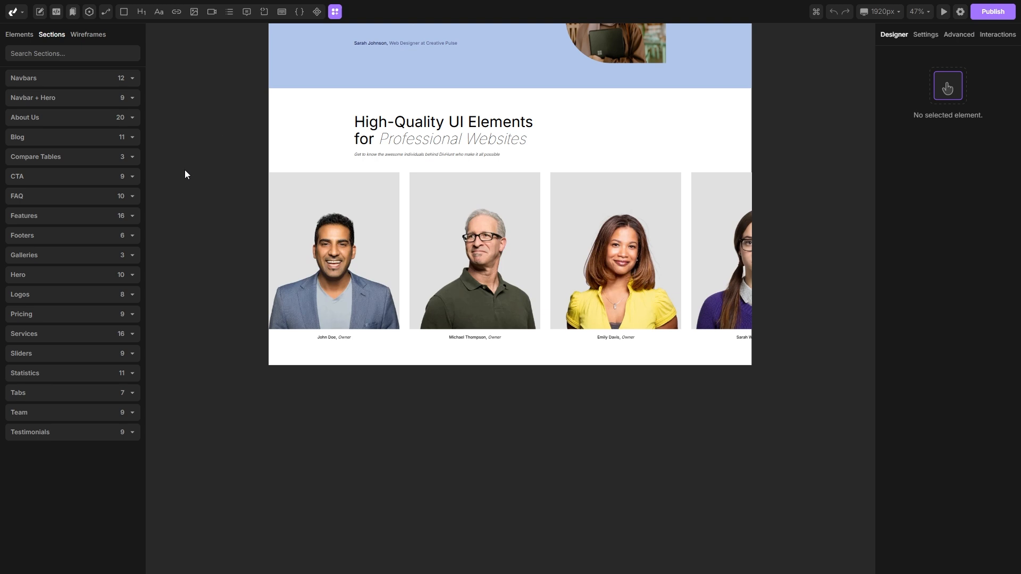
left_click(53, 176)
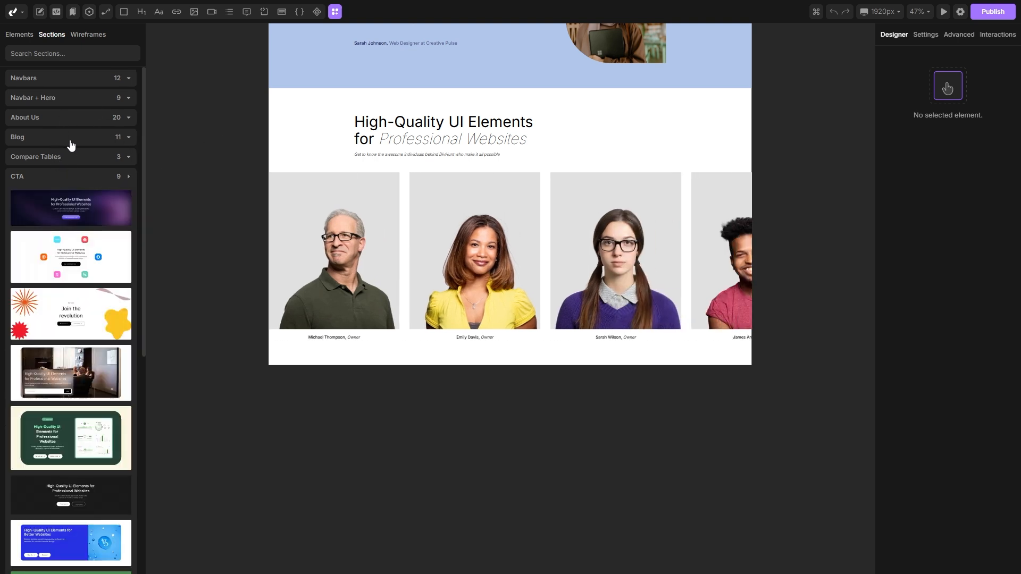
scroll(69, 134, "down", 4)
mouse_move(90, 250)
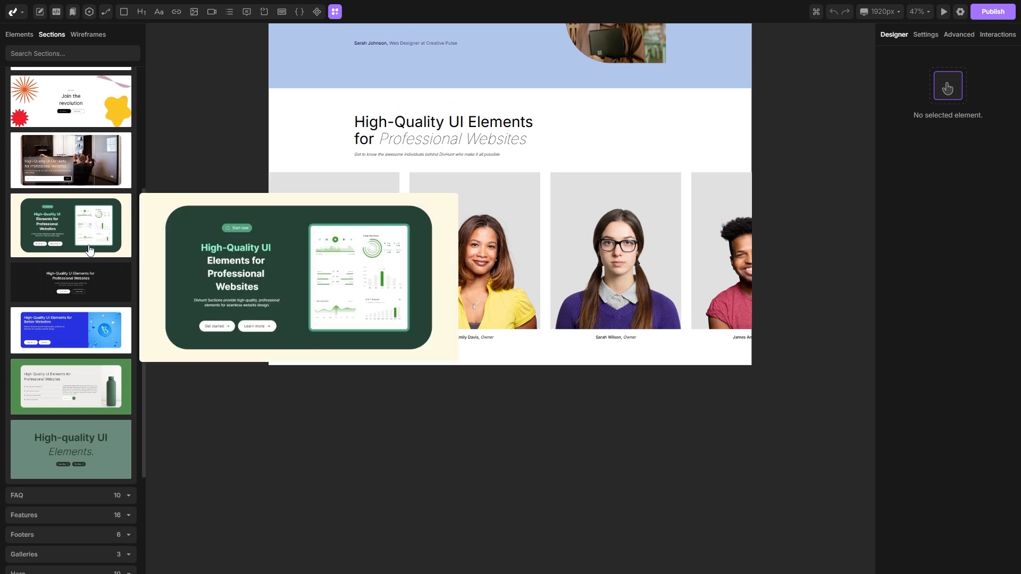
mouse_move(46, 286)
left_click_drag(48, 284, 365, 349)
scroll(362, 327, "down", 5)
scroll(363, 324, "up", 3)
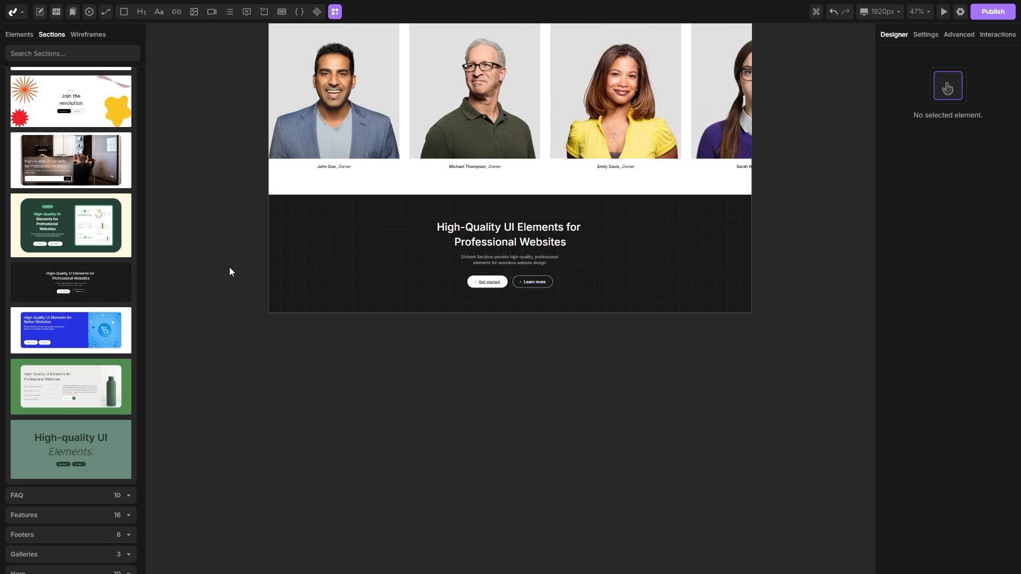
Step: Add a footer wireframe from the Wireframes Footers category below the call-to-action section
left_click(86, 36)
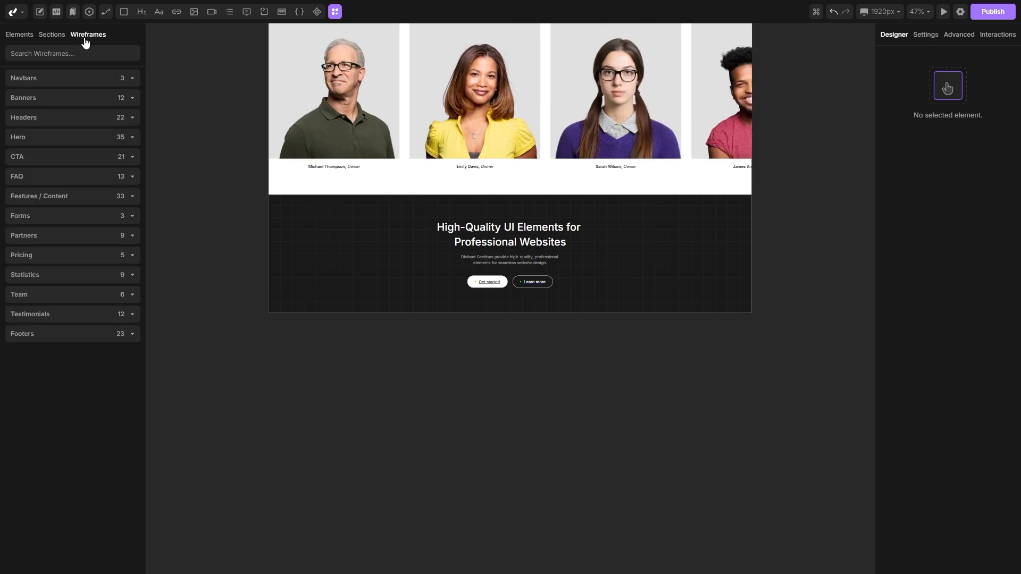
left_click(62, 340)
scroll(66, 324, "down", 10)
scroll(72, 276, "down", 5)
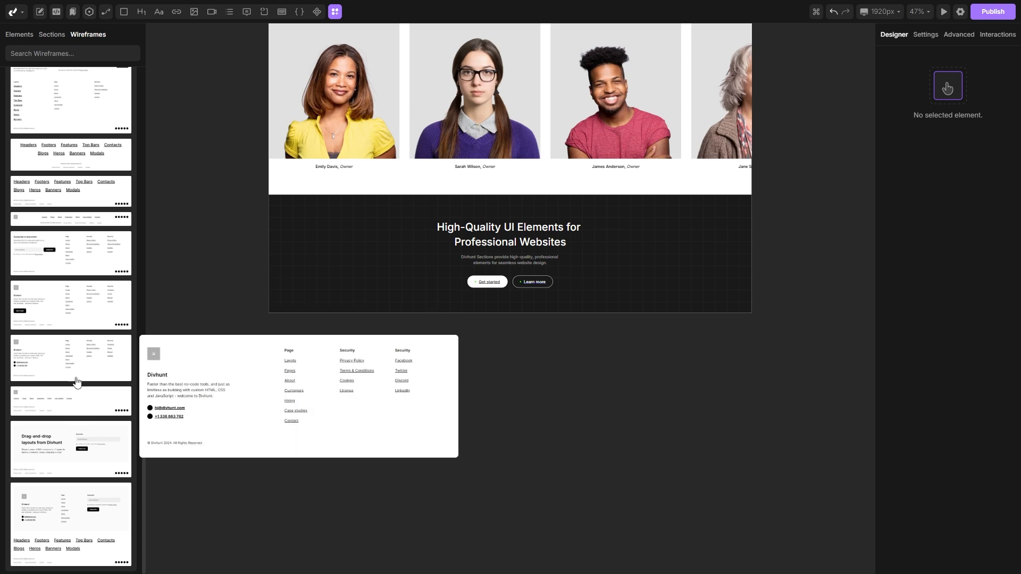
left_click_drag(63, 401, 367, 308)
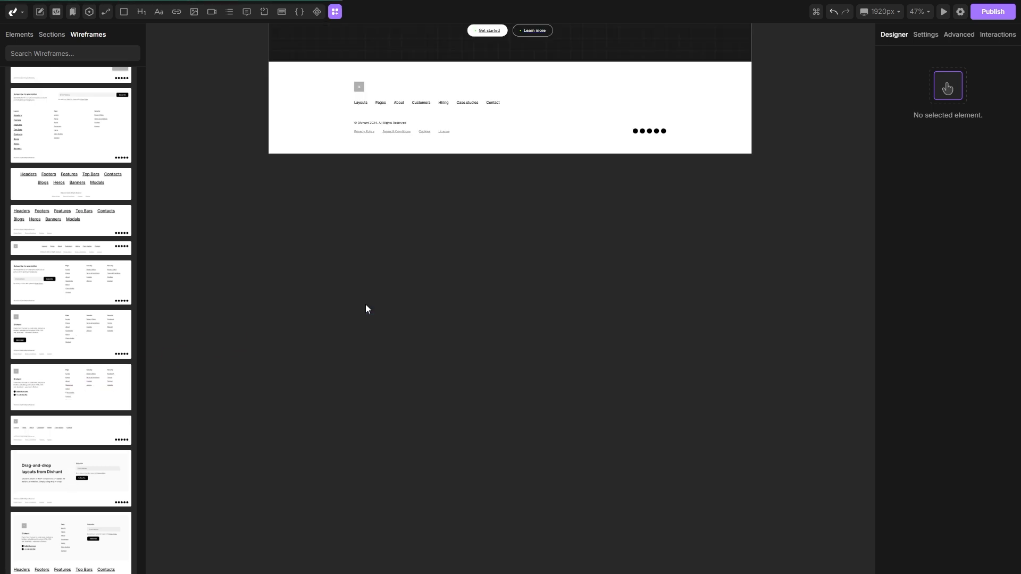
Step: Review the whole page, then preview it and narrow the preview to a mobile width of about 440 px
scroll(359, 320, "up", 5)
scroll(394, 353, "down", 3)
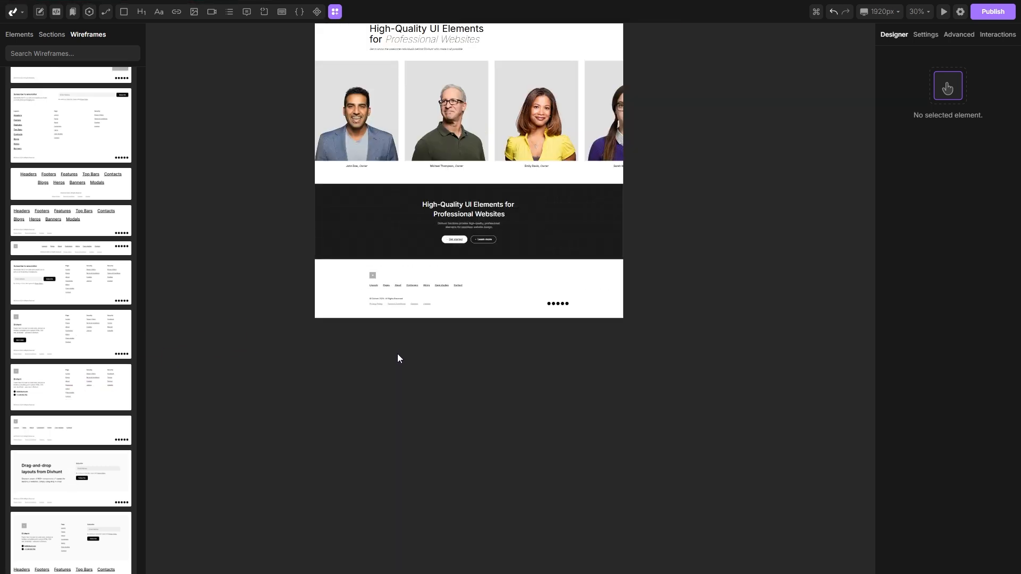
scroll(397, 353, "down", 2)
scroll(420, 367, "up", 2)
scroll(439, 381, "down", 2)
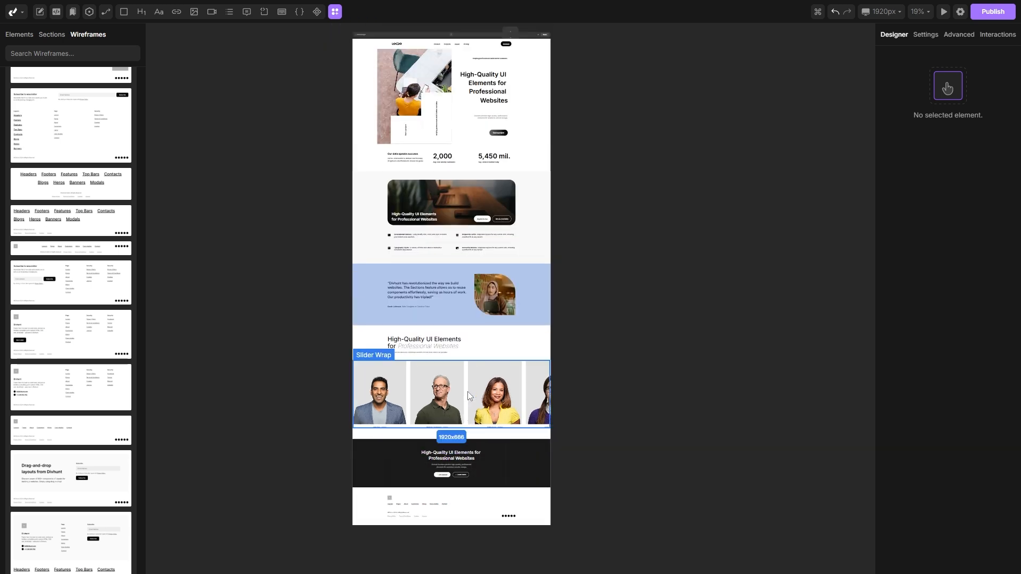
scroll(470, 396, "down", 1)
scroll(576, 383, "left", 2)
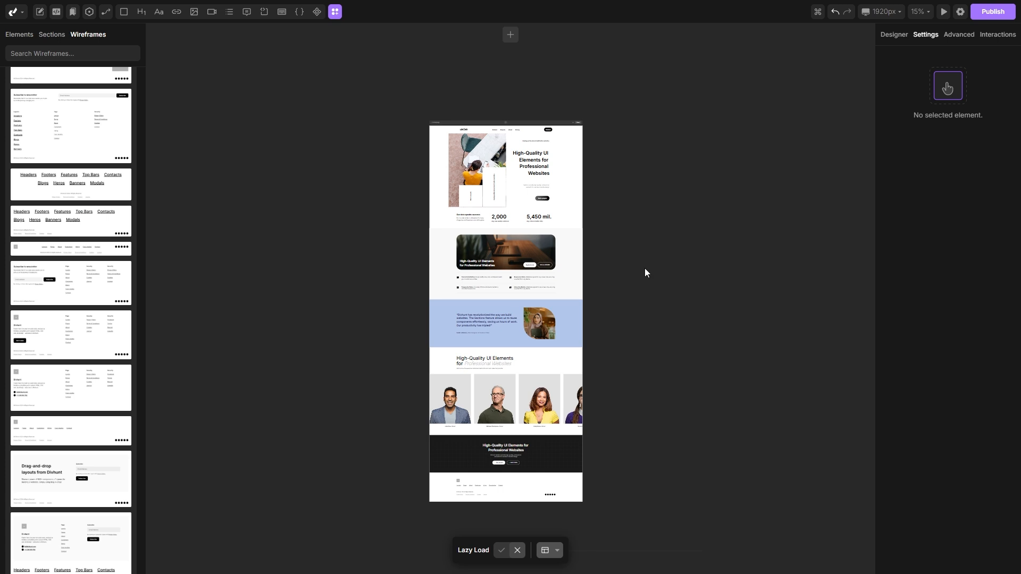
left_click(942, 12)
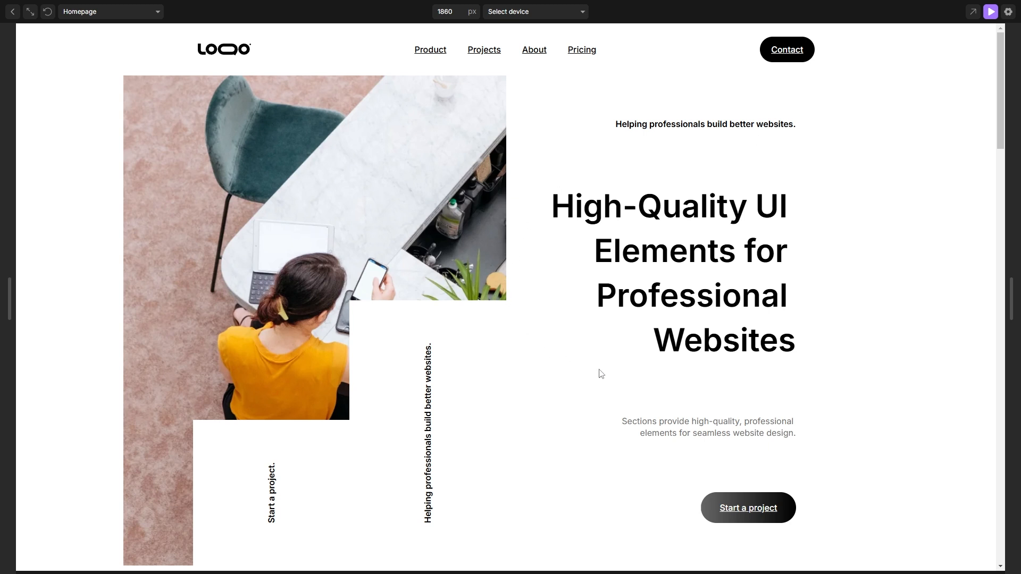
left_click_drag(1010, 307, 679, 299)
left_click_drag(670, 110, 654, 362)
left_click_drag(675, 306, 672, 52)
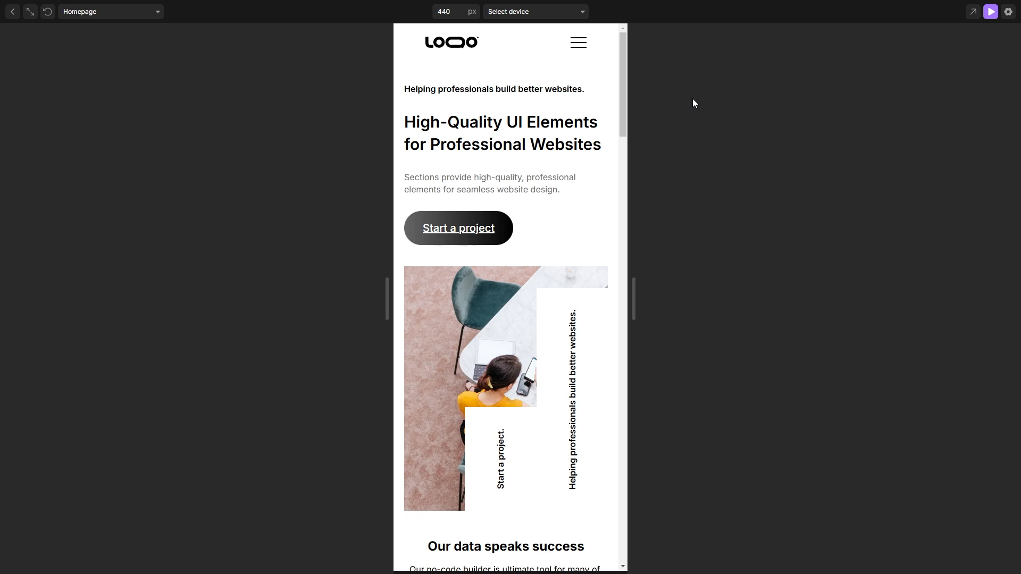
left_click(990, 13)
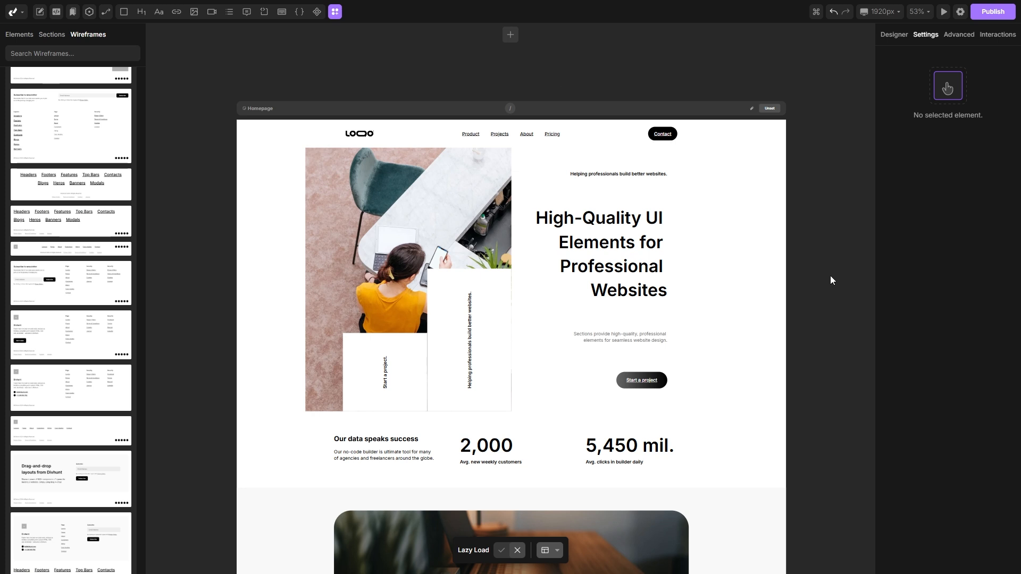
Step: Replace the hero heading text with "Welcome to my Digital Office"
left_click(602, 247)
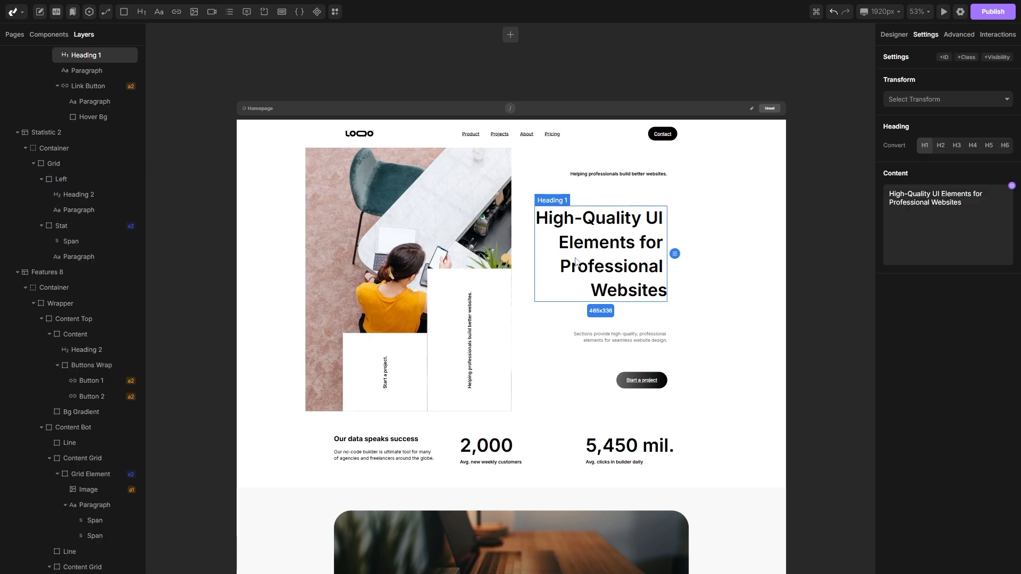
double_click(603, 248)
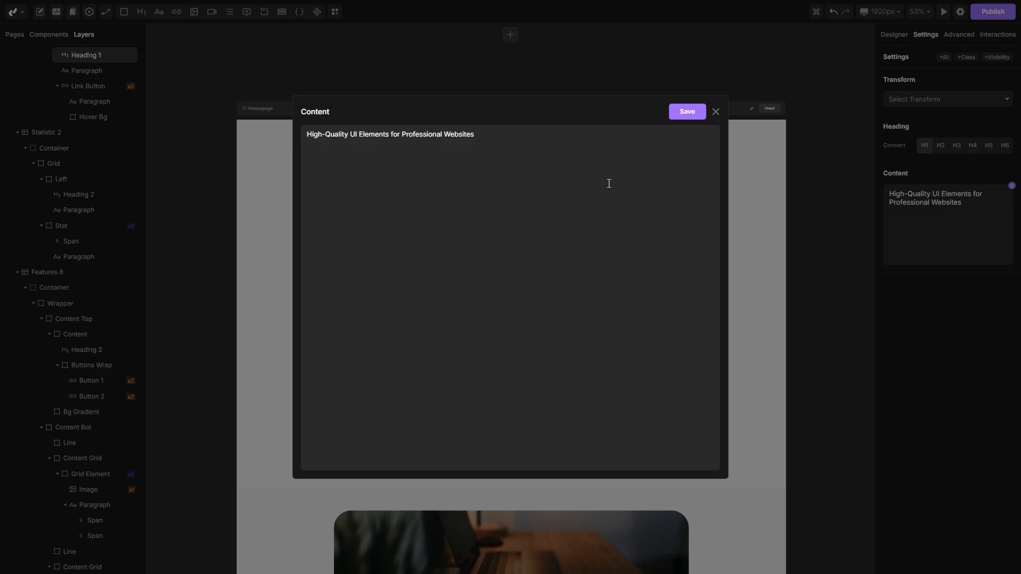
left_click(513, 150)
key("ctrl+a")
type("Welcome to my Digital Office")
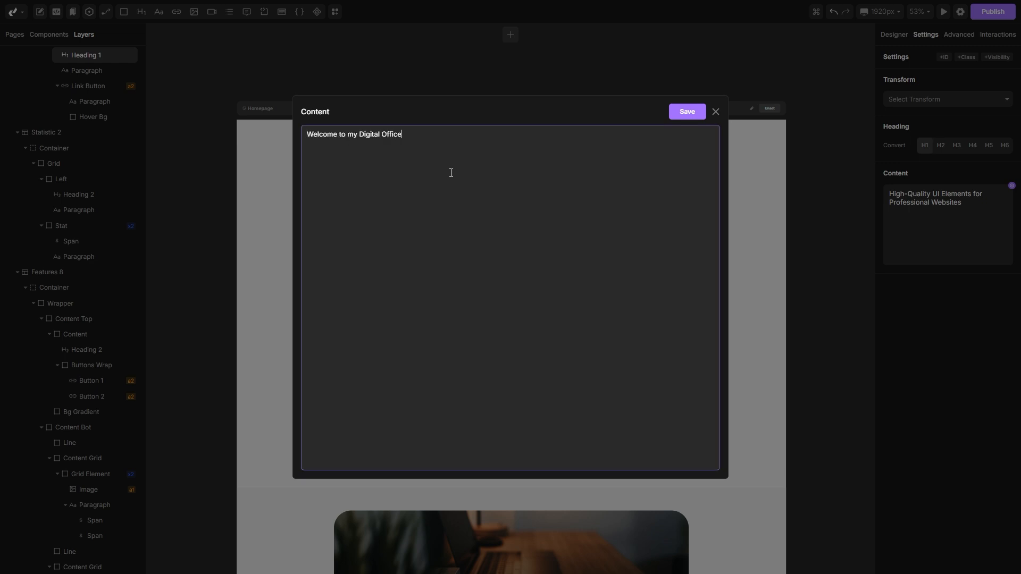
left_click(687, 112)
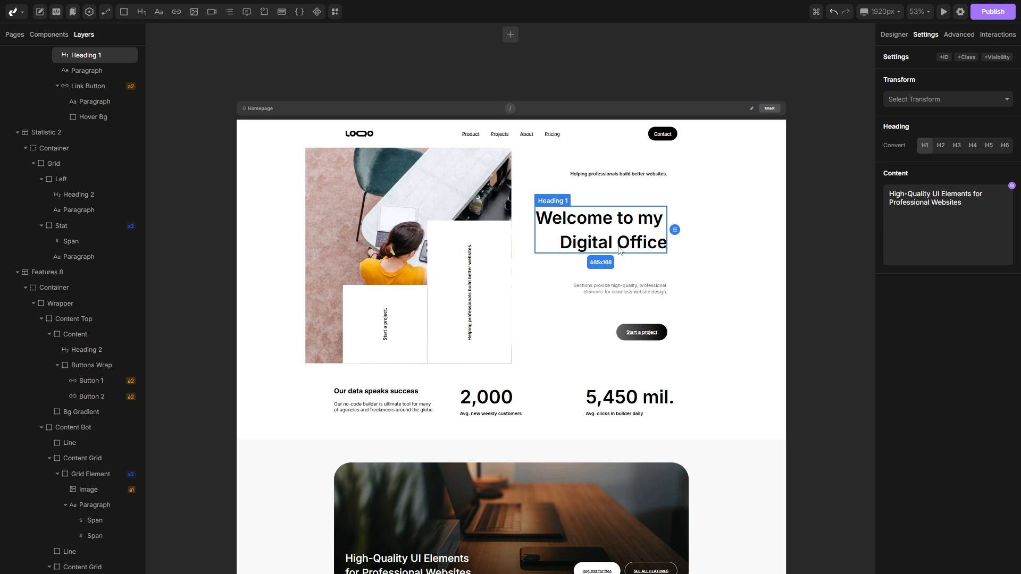
Step: Upload the logo and office images from the computer and replace the hero image with office.avif
left_click(364, 181)
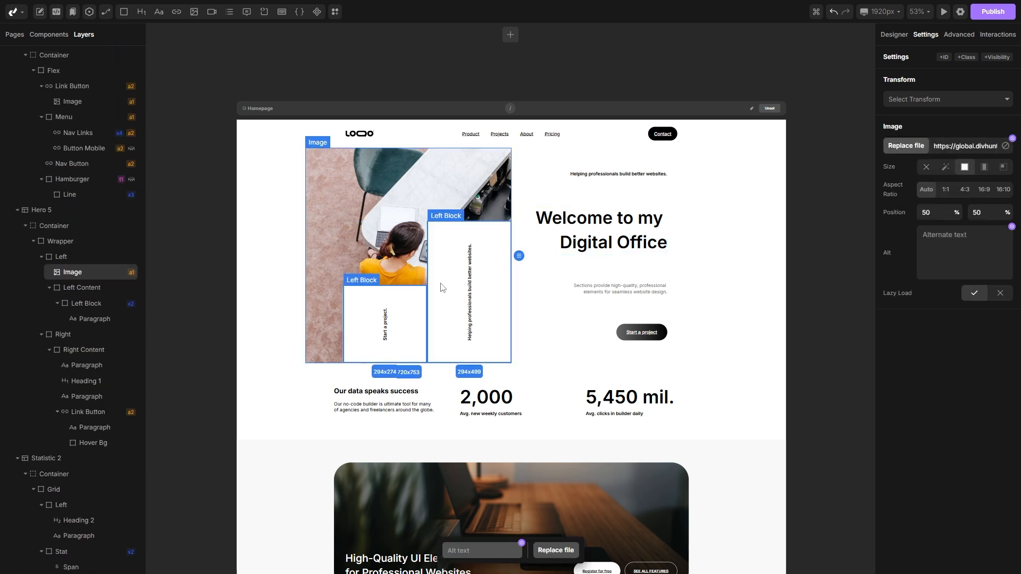
left_click(555, 549)
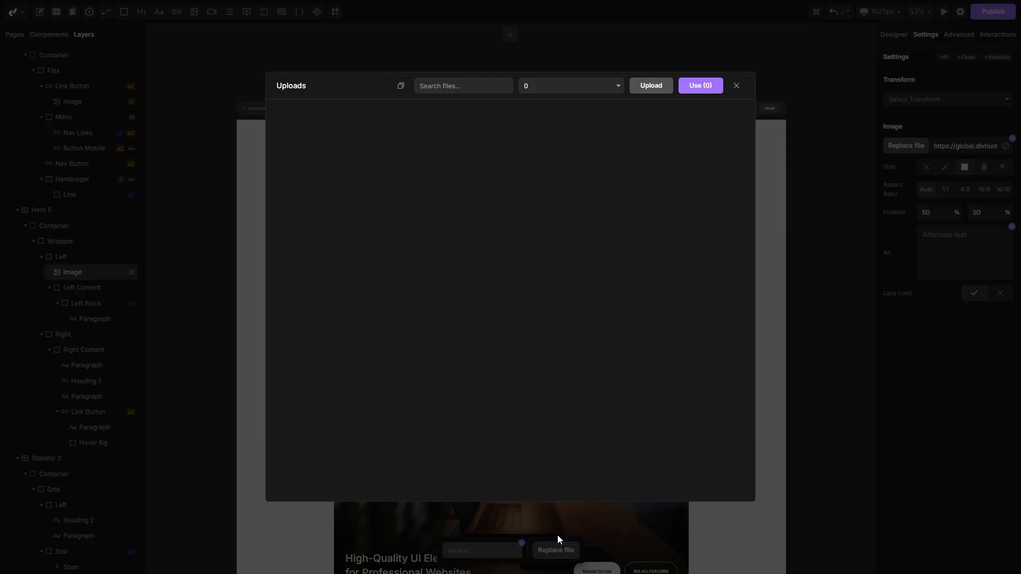
left_click(649, 85)
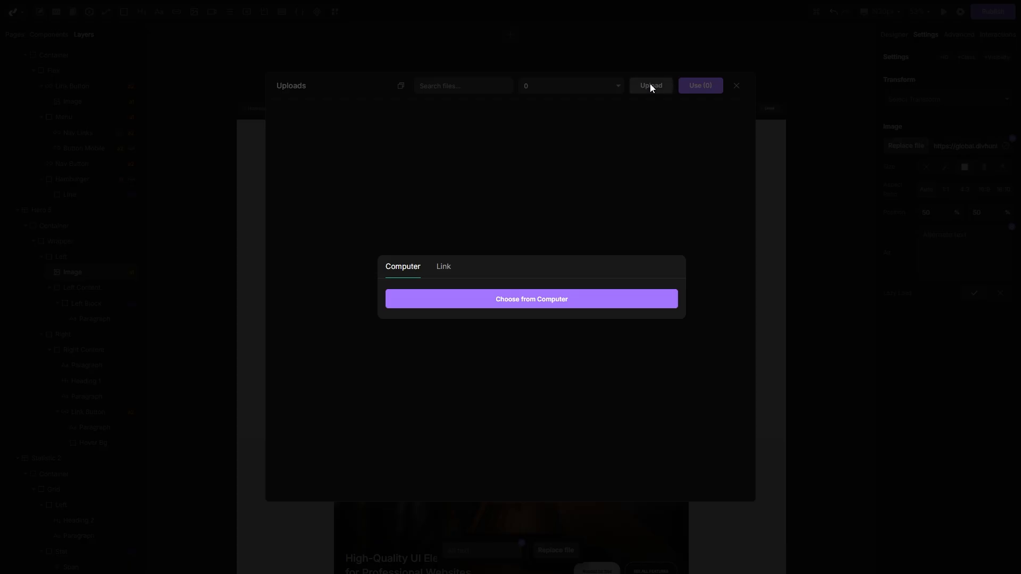
left_click(521, 298)
left_click_drag(366, 237, 142, 88)
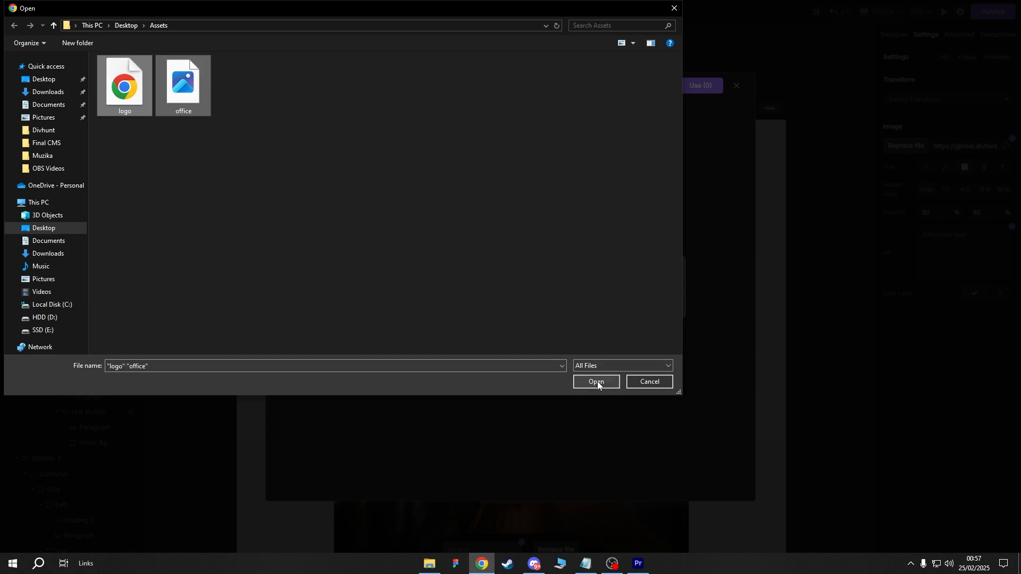
left_click(596, 382)
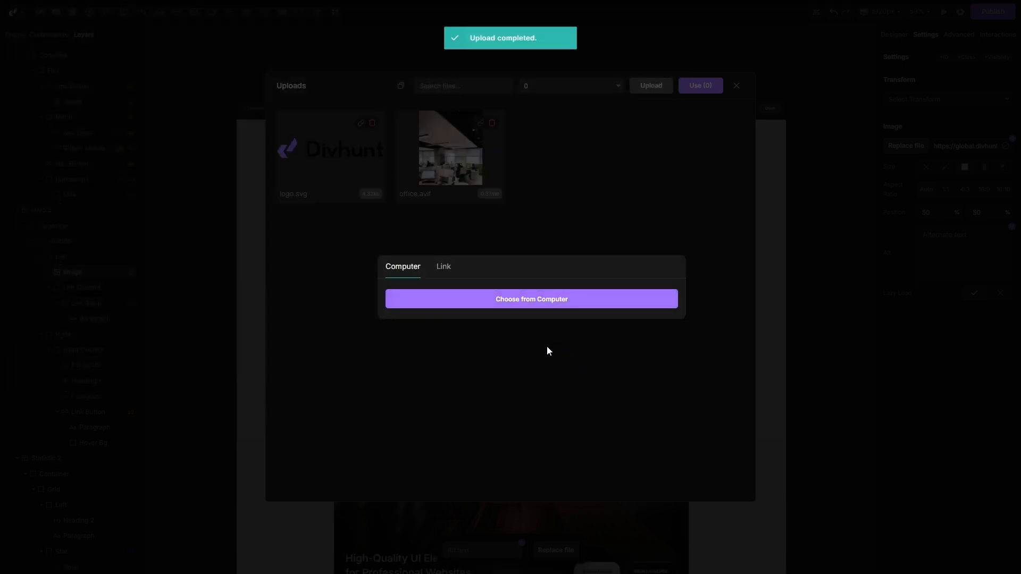
left_click(548, 351)
left_click(450, 158)
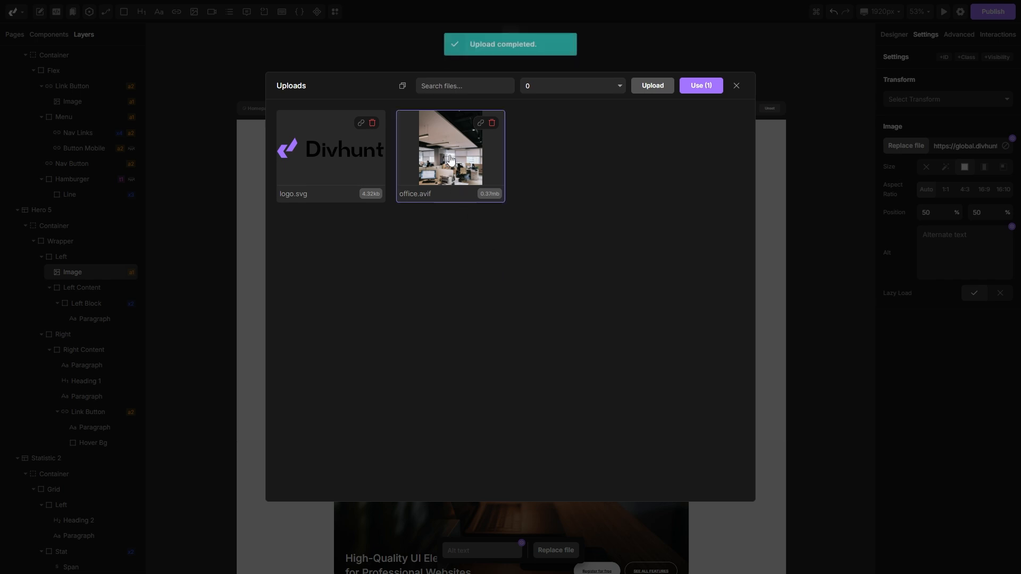
left_click(701, 86)
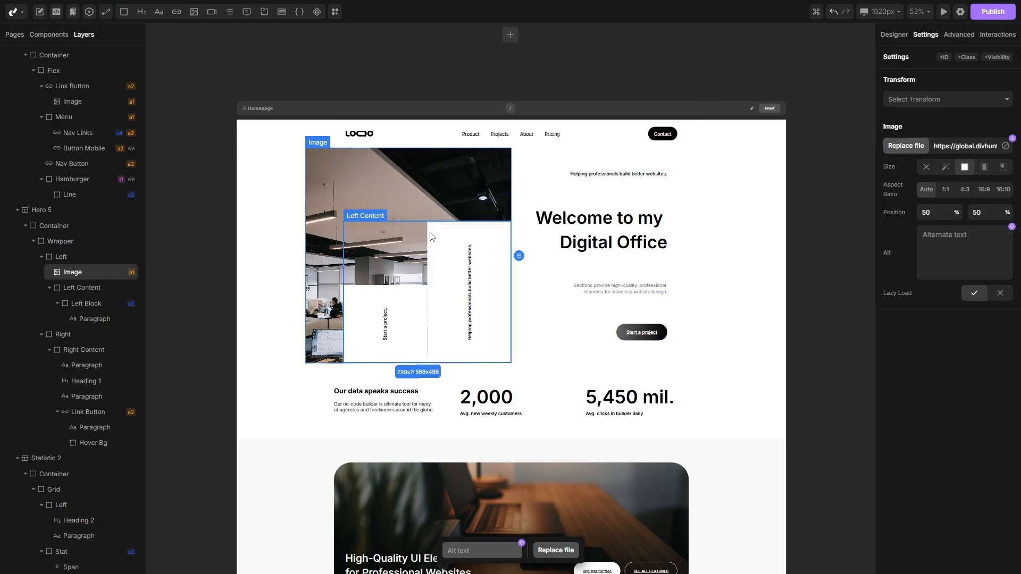
Step: Replace the navbar logo image with the uploaded logo.svg
left_click(360, 133)
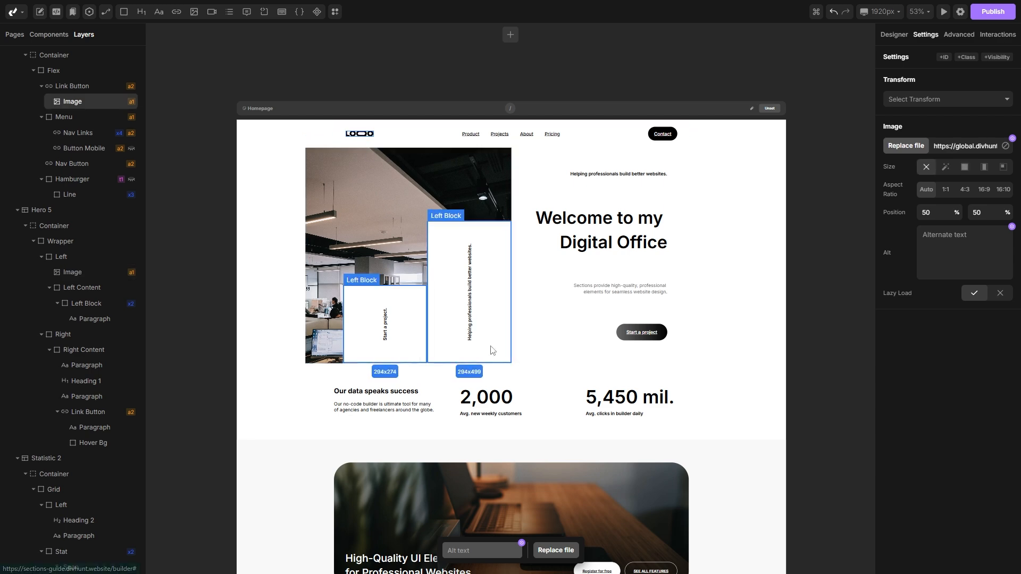
left_click(549, 548)
left_click(336, 155)
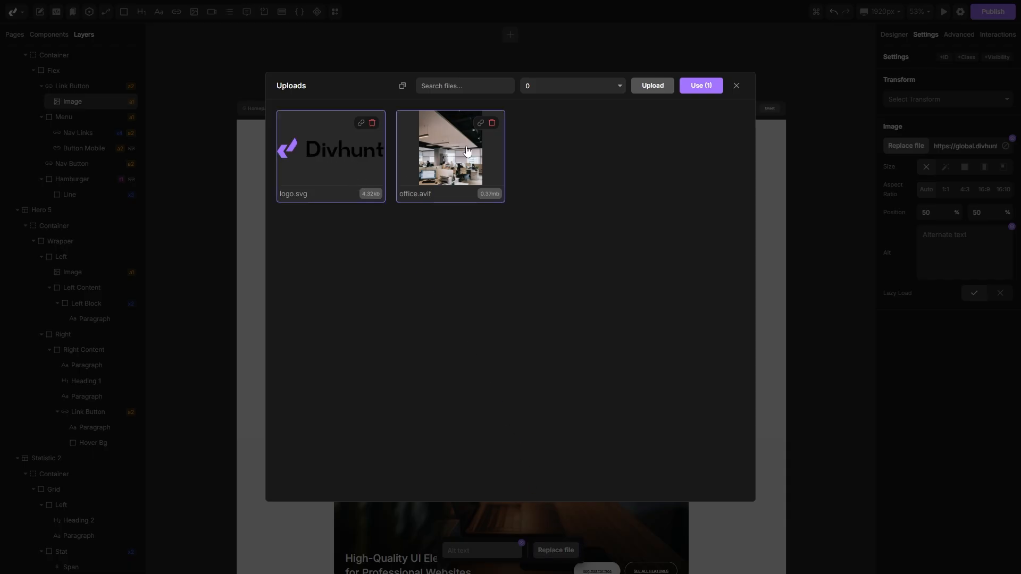
left_click(700, 87)
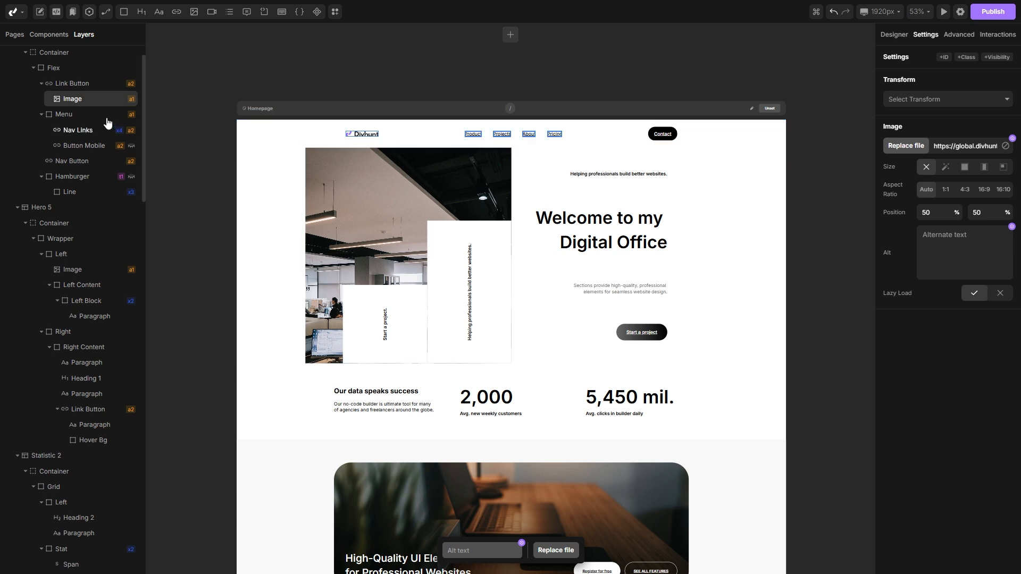
Step: Try setting the hero heading's font size to 75 px on the element itself, then reset it
scroll(74, 96, "down", 10)
scroll(75, 98, "down", 9)
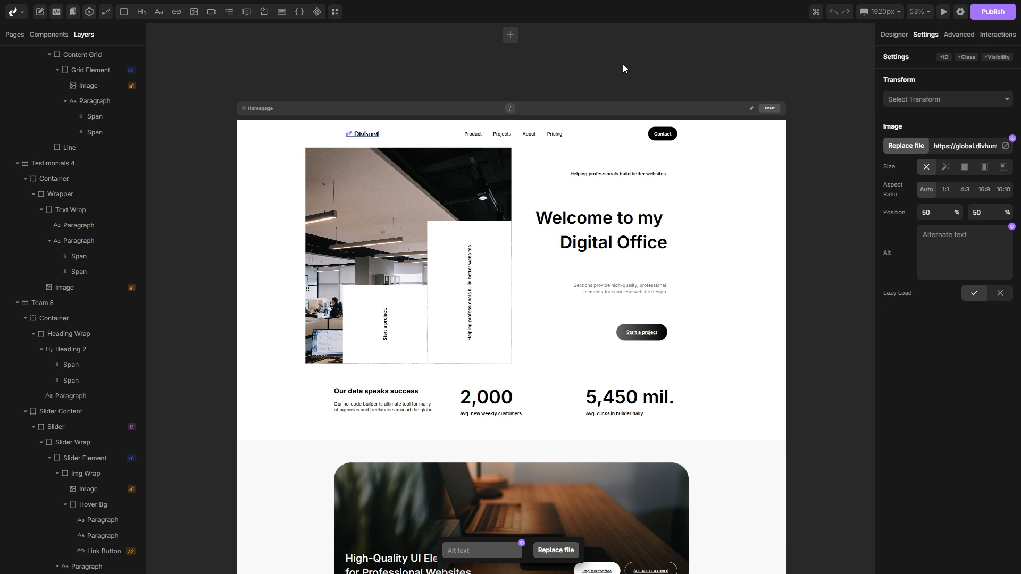
left_click(588, 223)
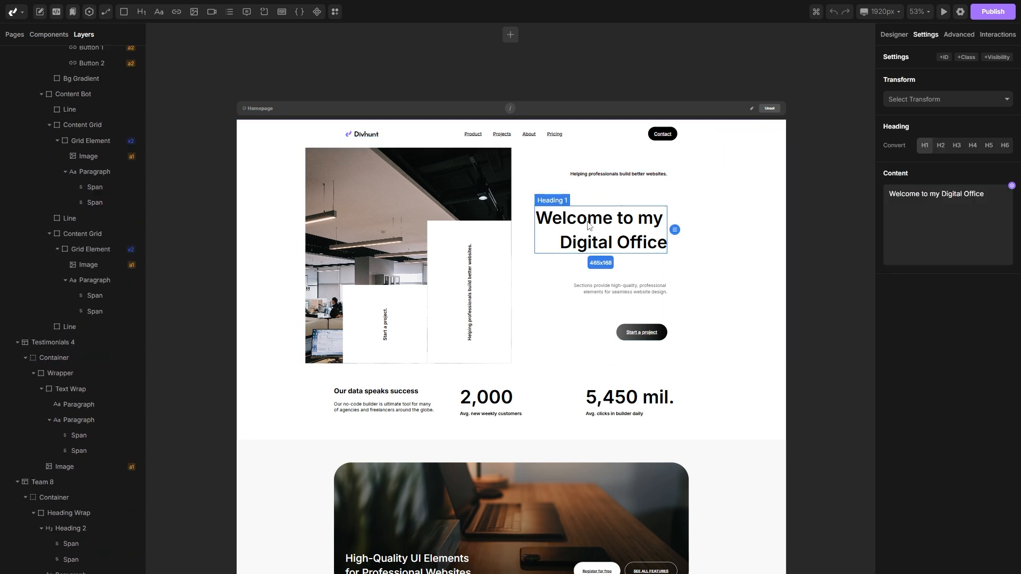
left_click(894, 34)
scroll(926, 150, "down", 1)
scroll(925, 149, "down", 5)
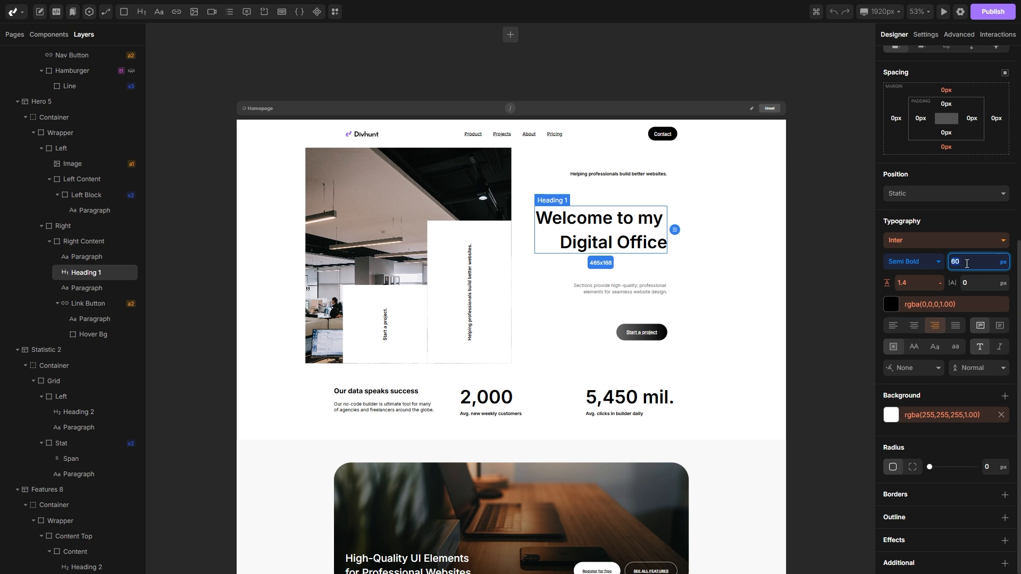
type("75")
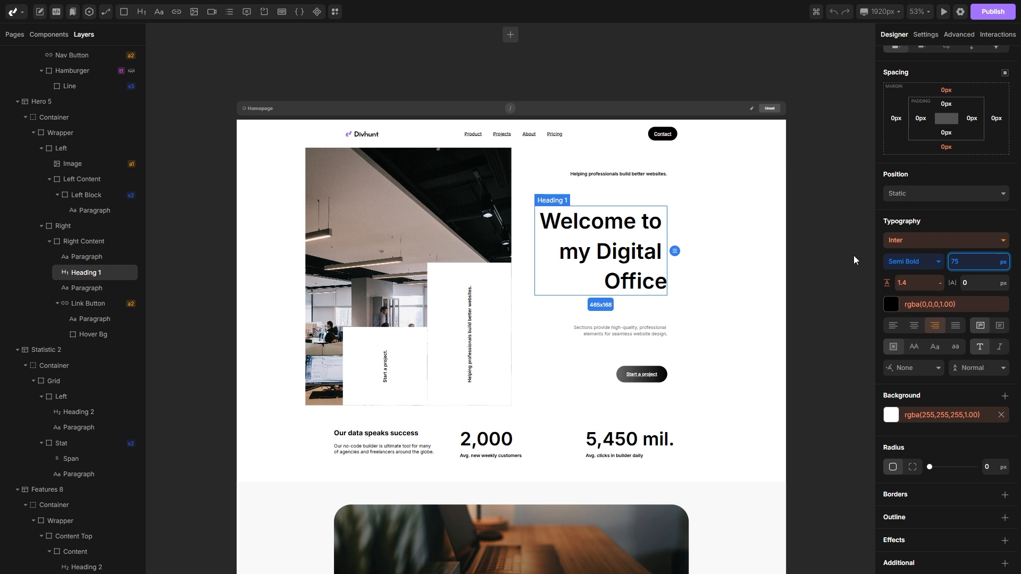
right_click(965, 261)
left_click(951, 293)
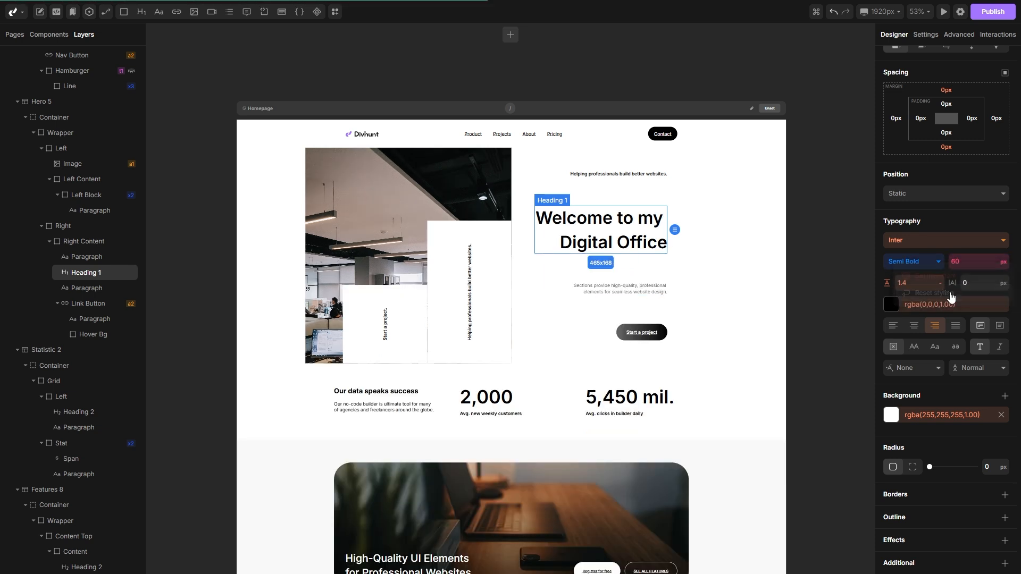
Step: Switch the heading to the global h1 selector and set its font size to 75 px
scroll(945, 346, "up", 3)
scroll(945, 343, "up", 3)
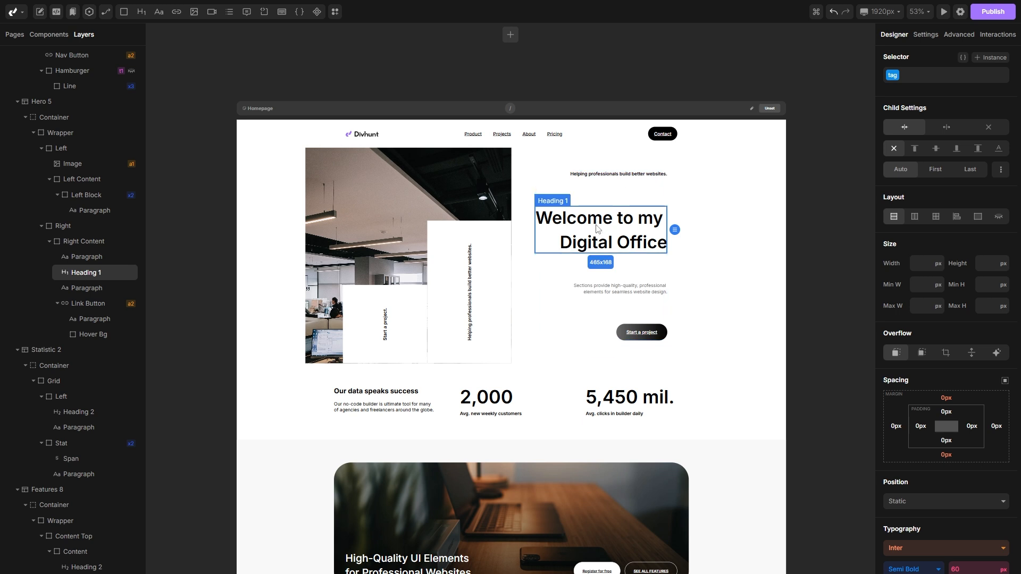
left_click(894, 76)
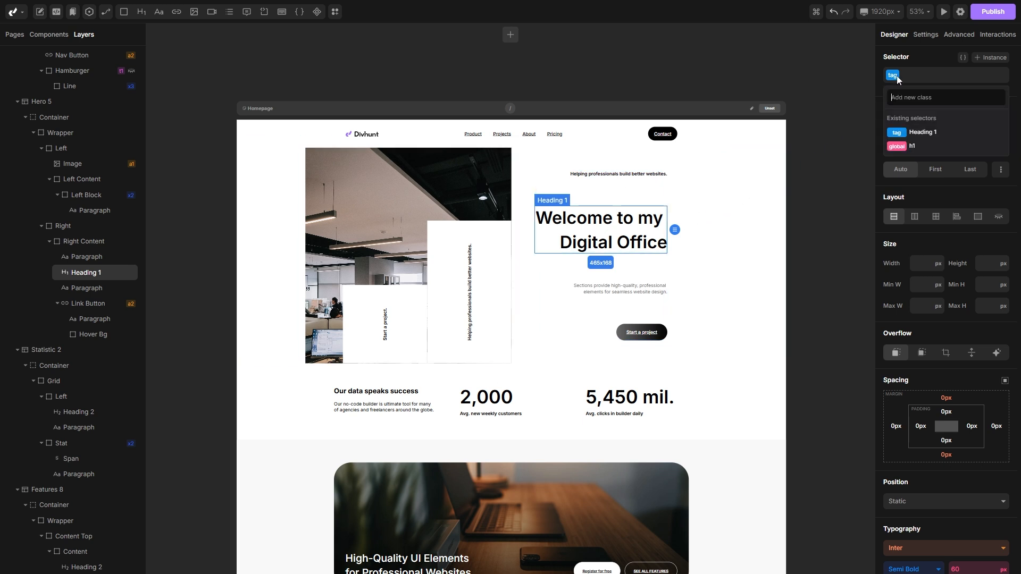
left_click(922, 148)
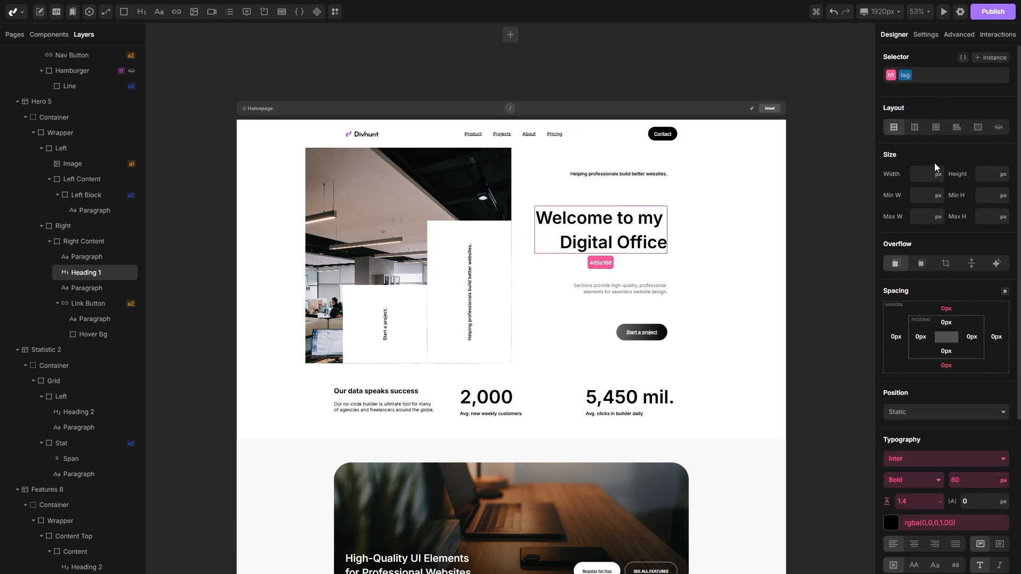
scroll(935, 164, "down", 2)
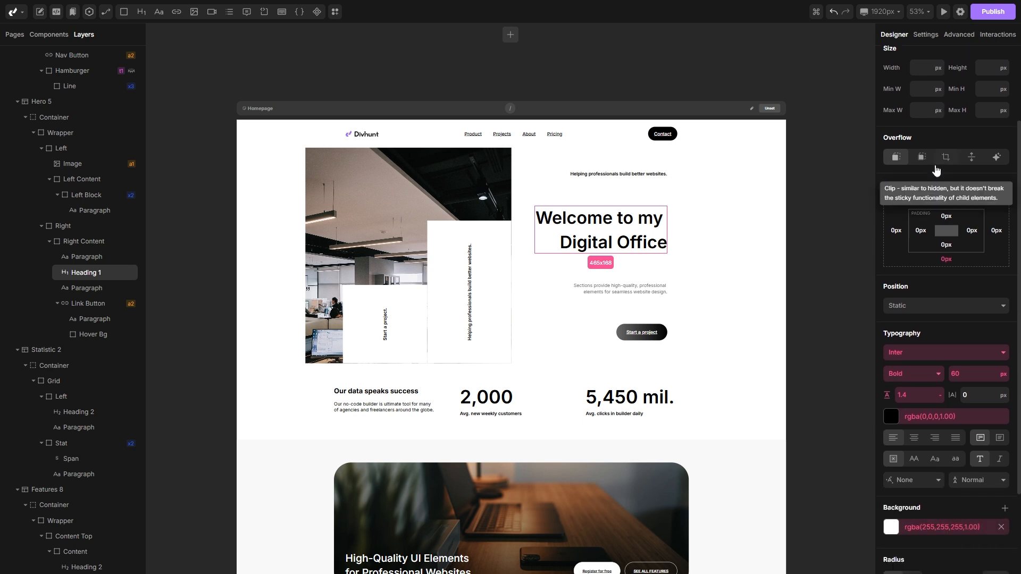
left_click(963, 375)
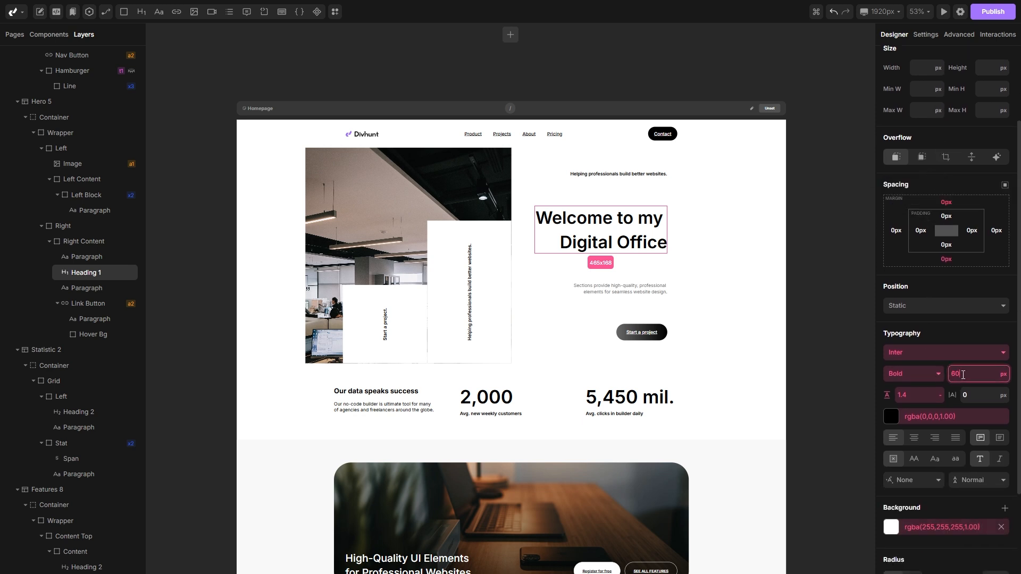
type("75")
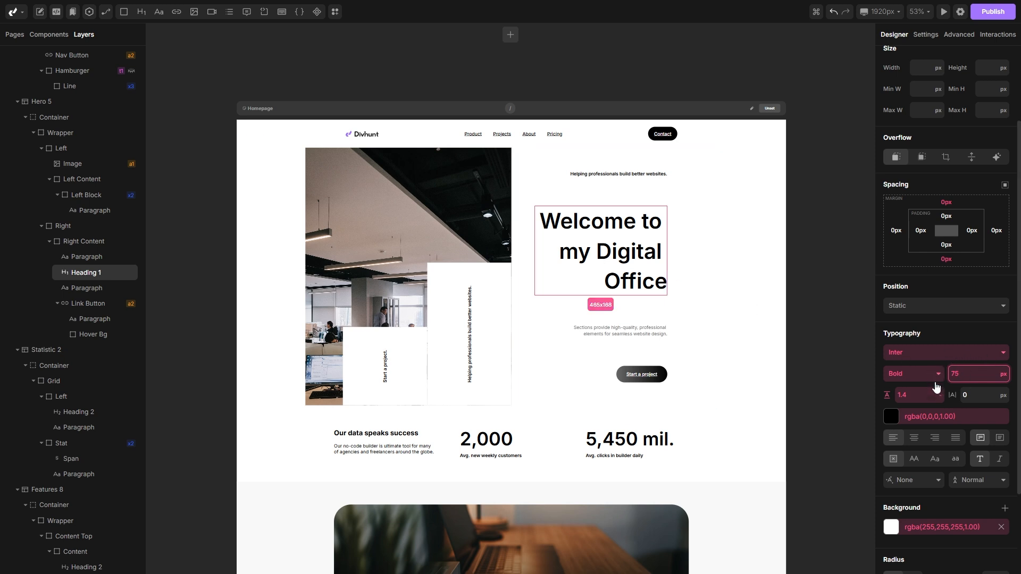
scroll(982, 364, "up", 4)
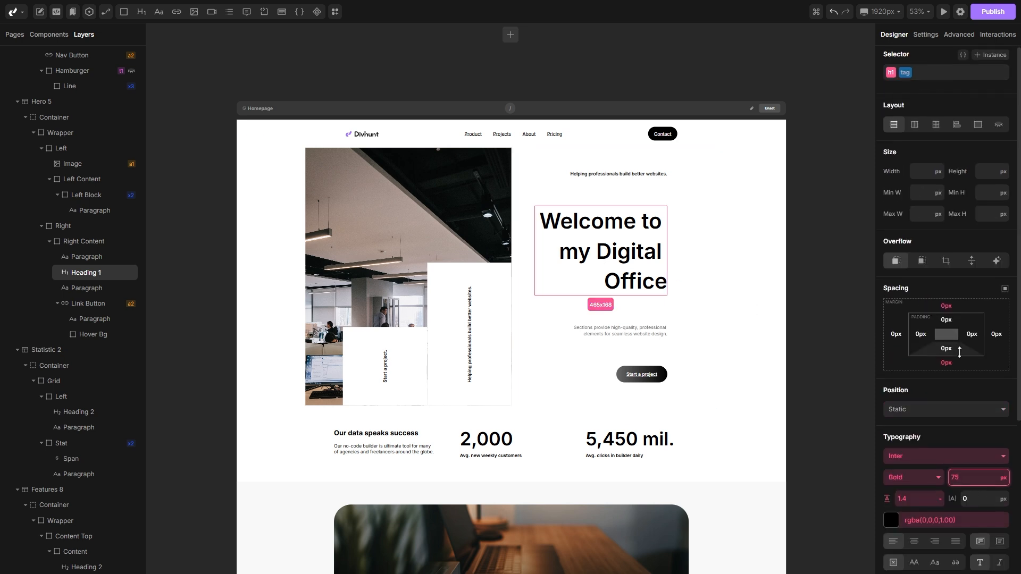
Step: Insert a new Heading 1 below the hero heading to preview the global style, then remove it
left_click(907, 80)
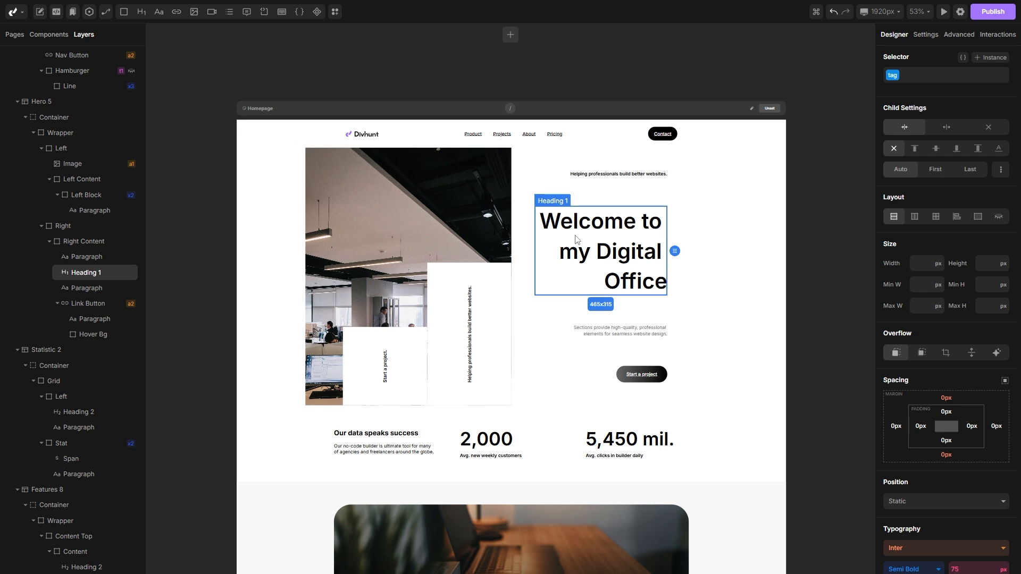
left_click(141, 11)
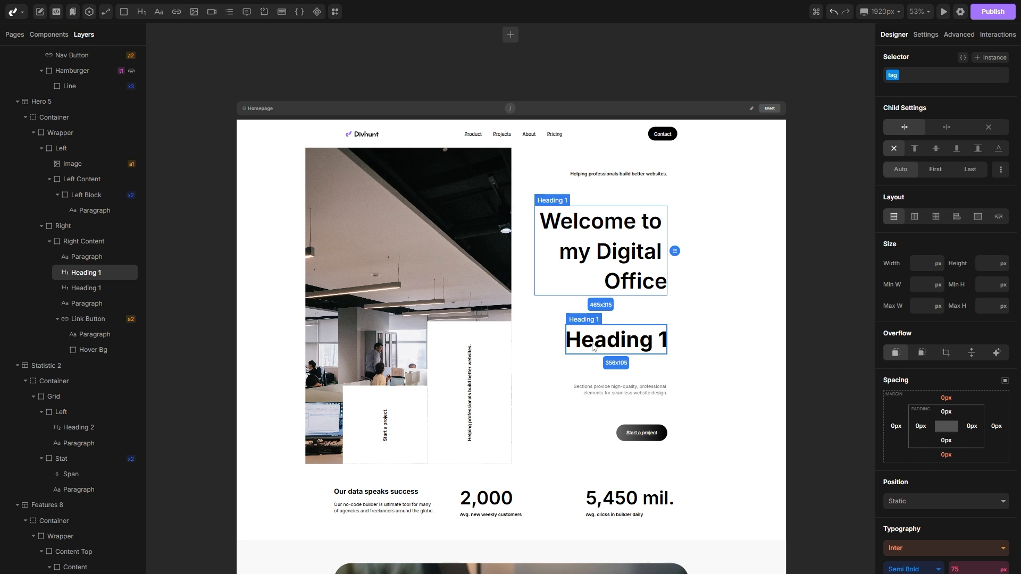
left_click(616, 340)
scroll(933, 352, "down", 1)
scroll(934, 352, "down", 3)
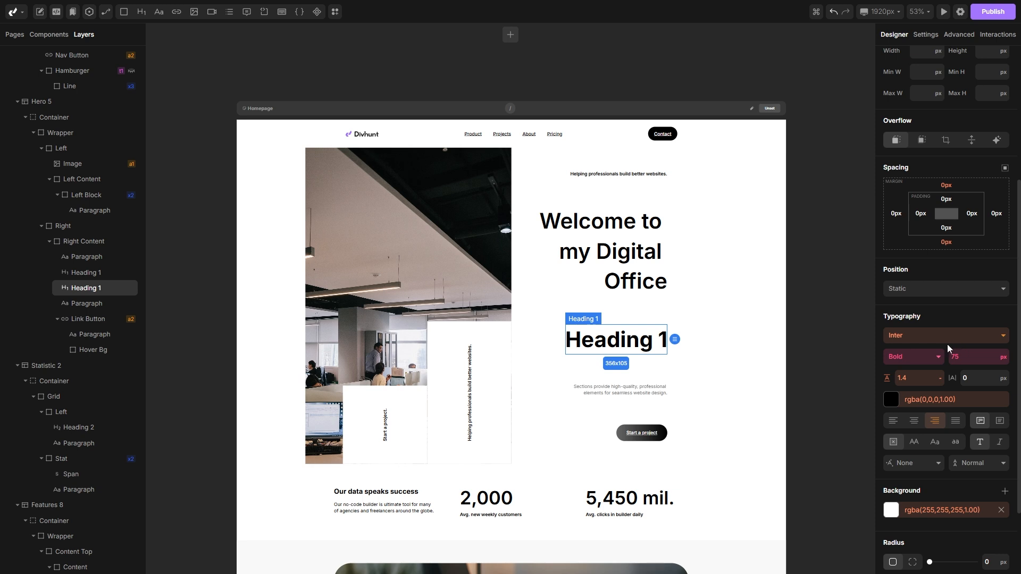
right_click(607, 337)
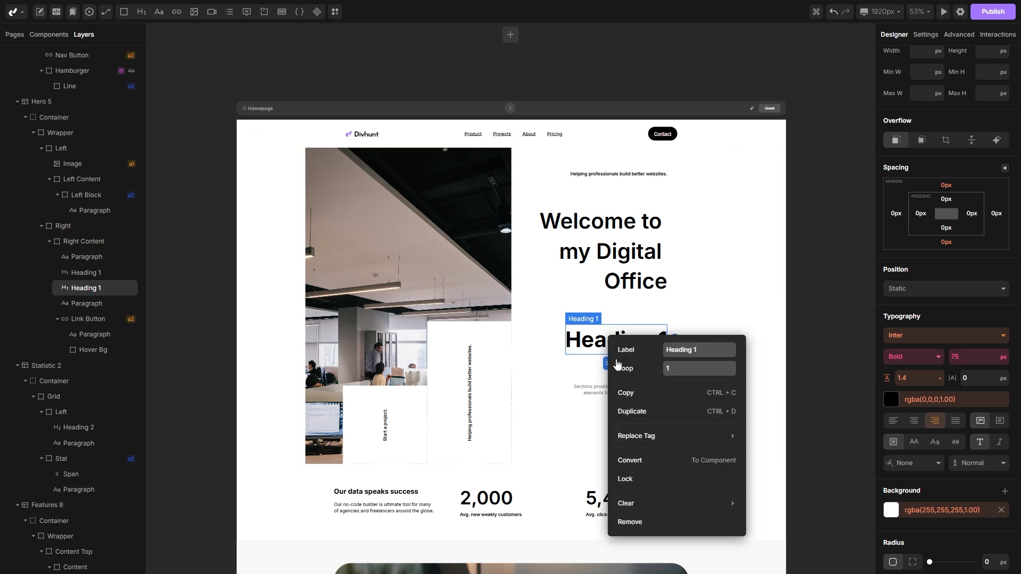
left_click(638, 521)
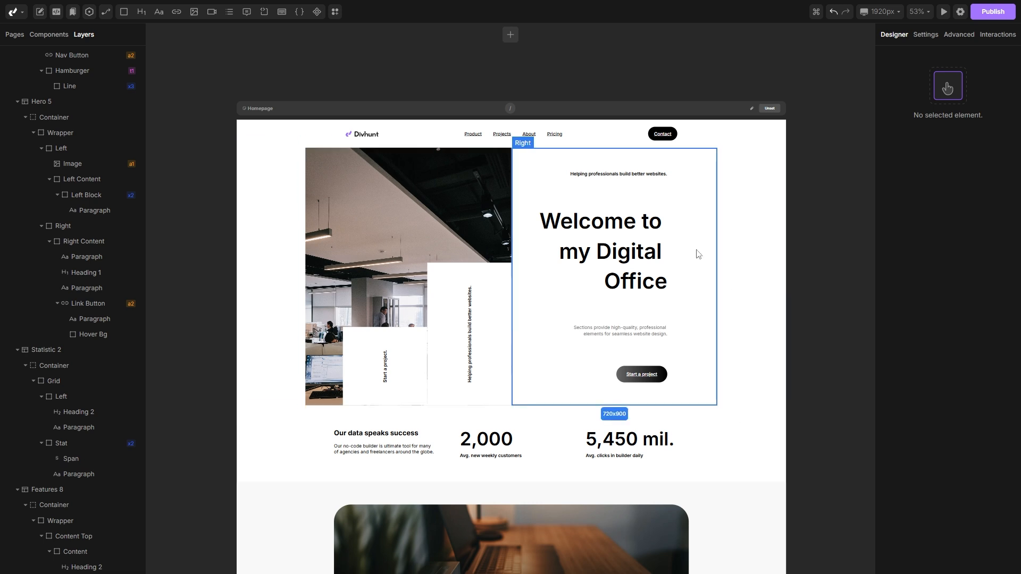
Step: Try removing the underline from the nav links on their own class, then reset their text decoration
scroll(585, 199, "up", 3)
scroll(579, 181, "up", 2)
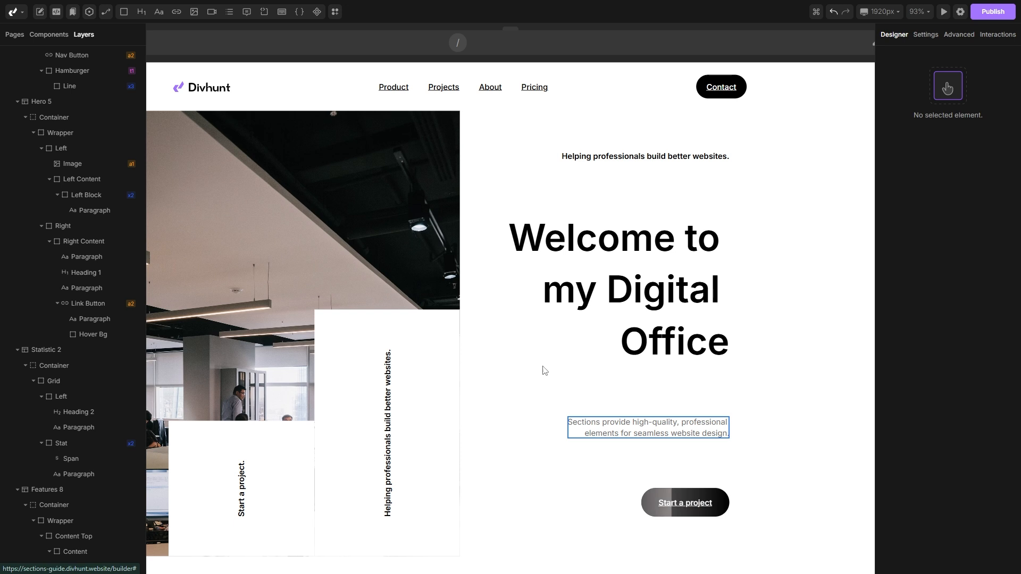
left_click(440, 89)
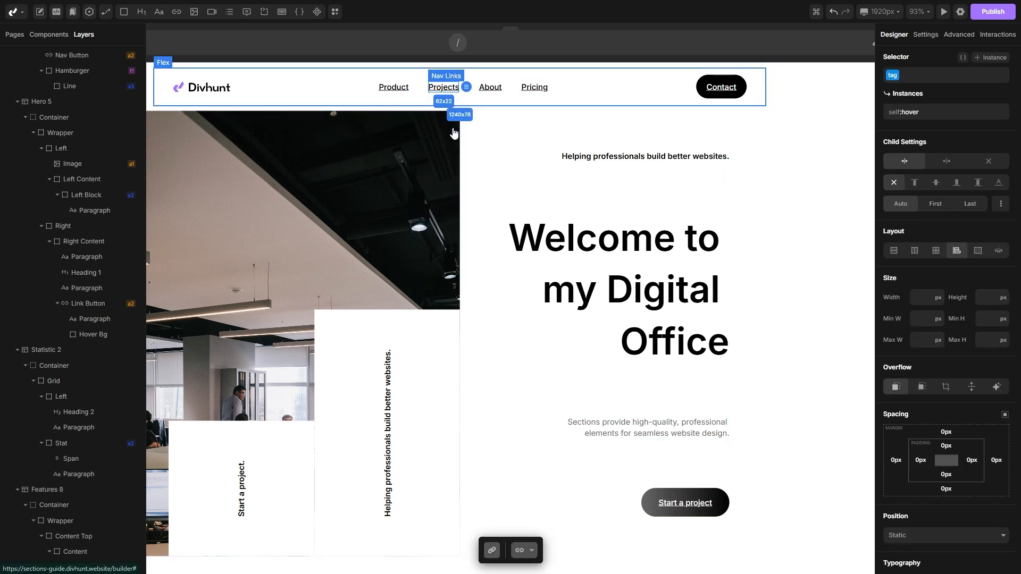
scroll(946, 330, "down", 7)
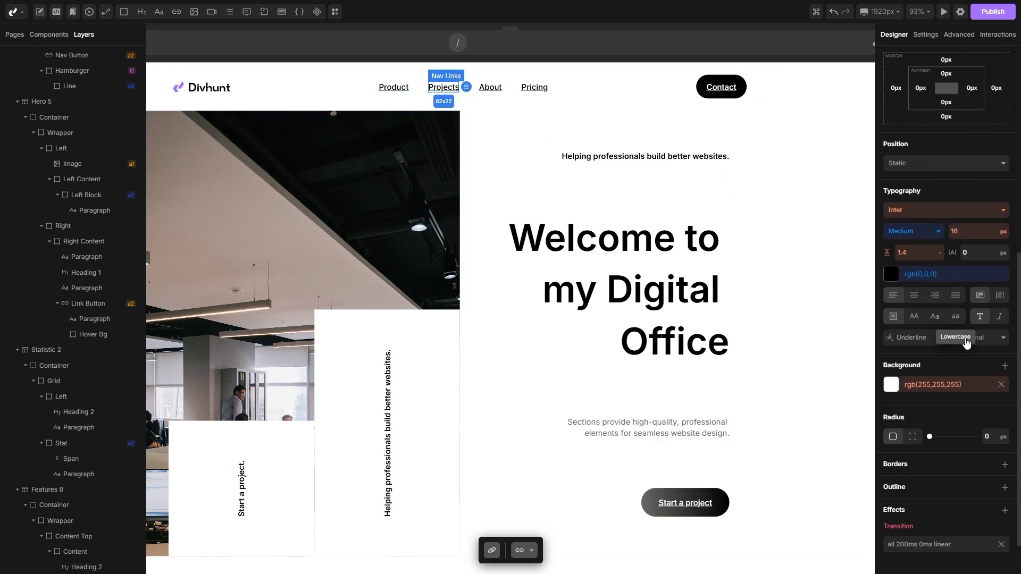
left_click(910, 340)
left_click(909, 362)
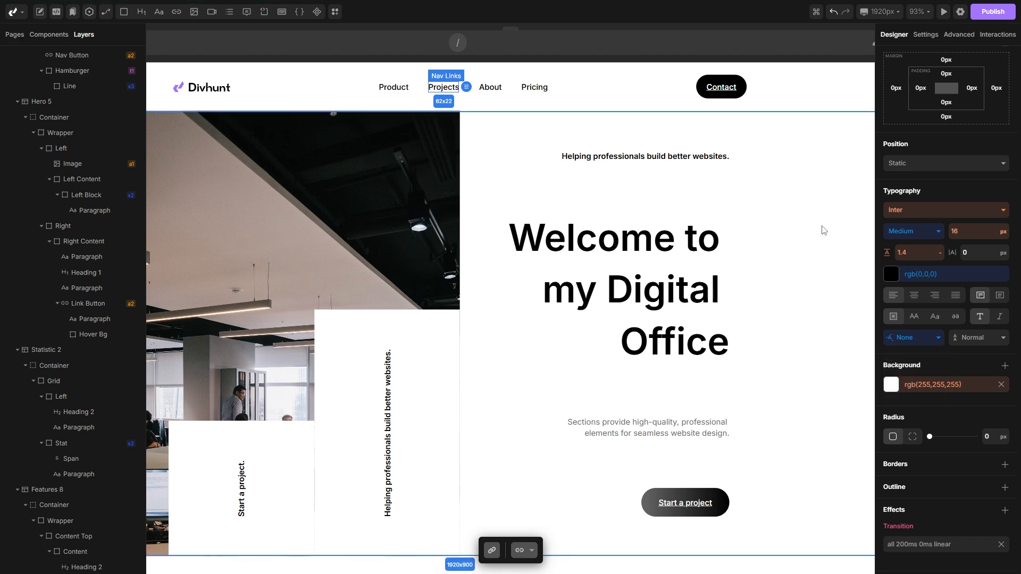
left_click(730, 93)
scroll(939, 347, "down", 5)
scroll(939, 347, "down", 3)
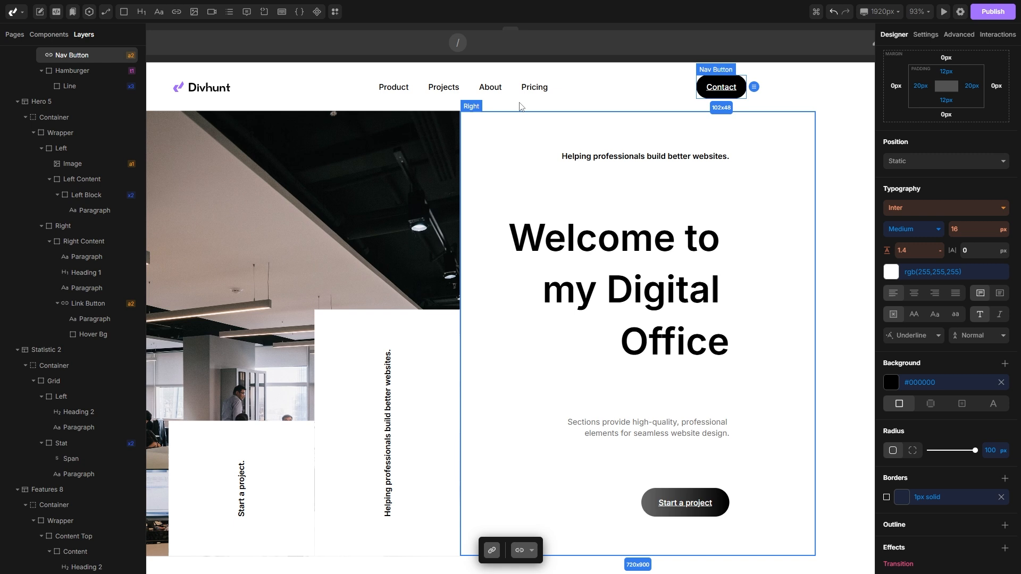
left_click(583, 105)
scroll(946, 332, "down", 5)
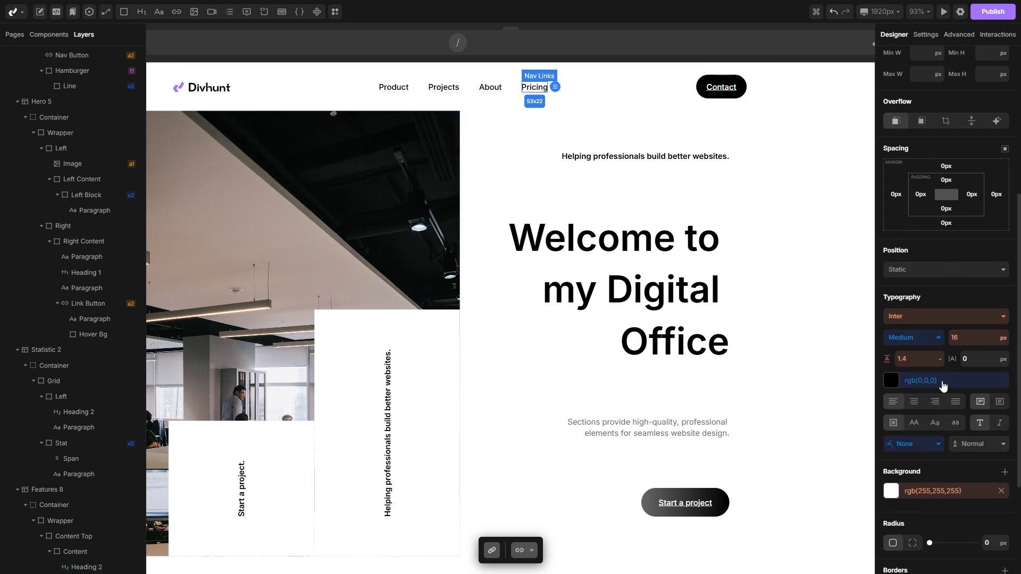
right_click(912, 444)
left_click(920, 475)
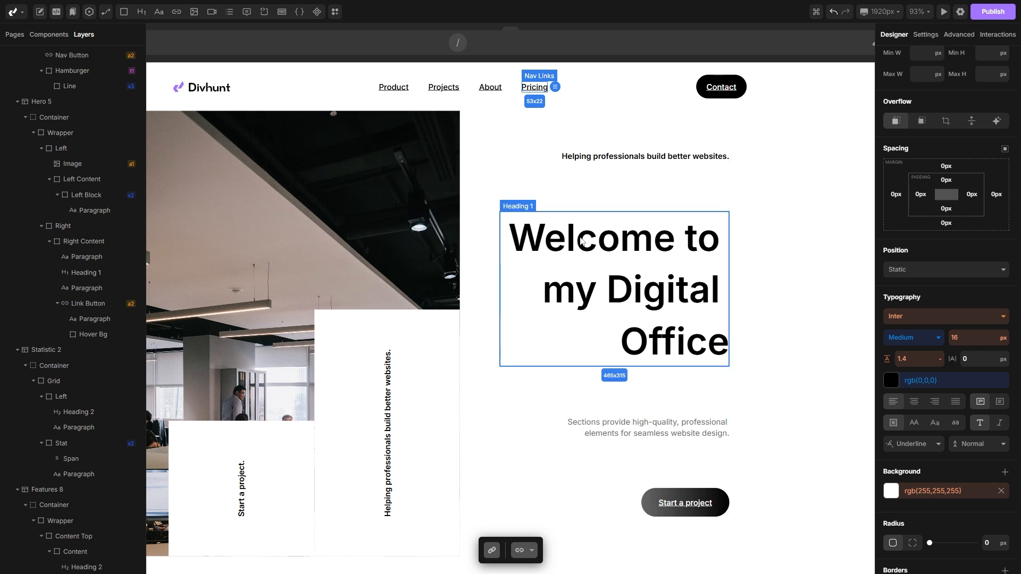
Step: Switch a nav link to the global a selector and set its text decoration to None
left_click(490, 90)
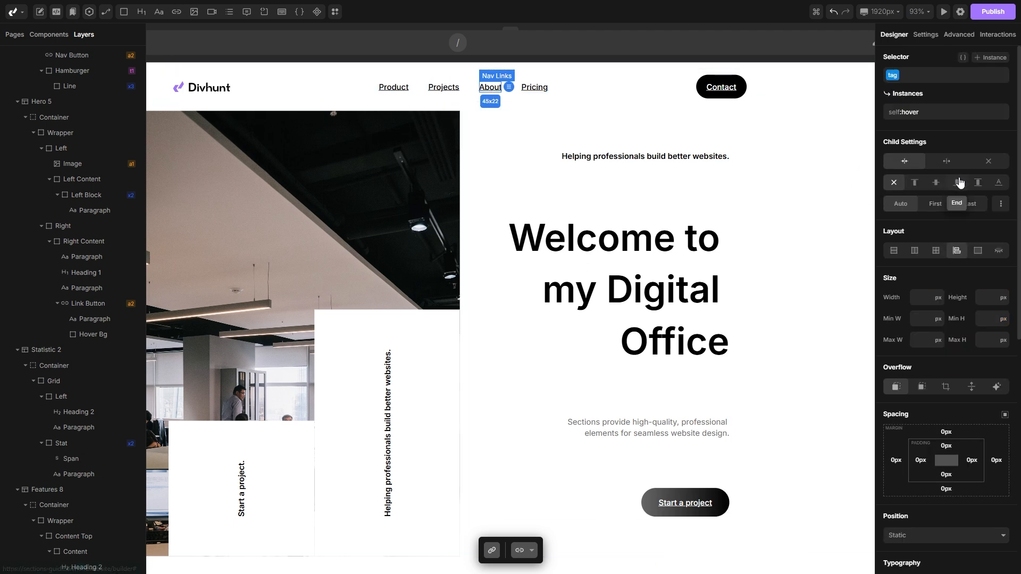
left_click(912, 71)
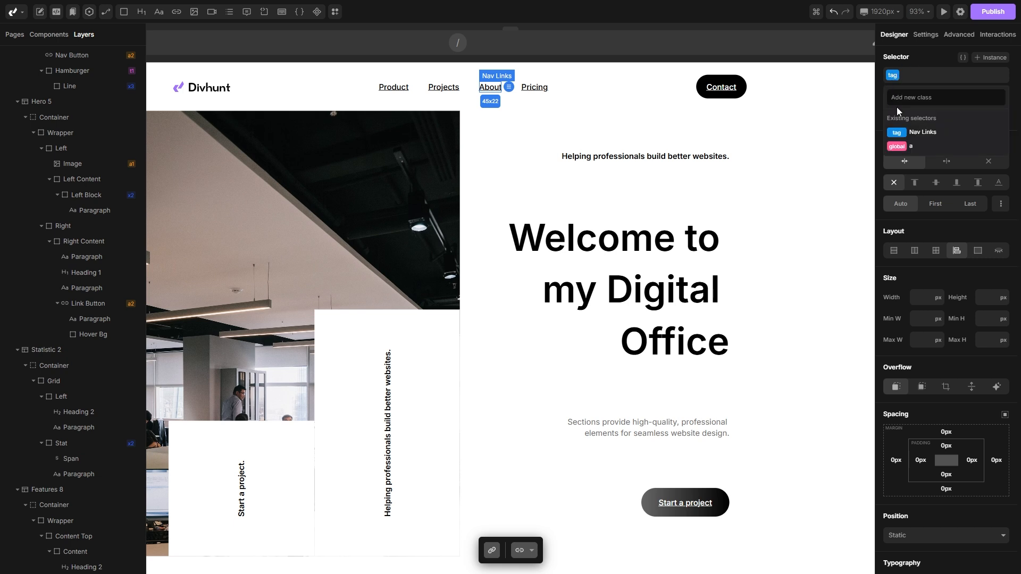
left_click(899, 146)
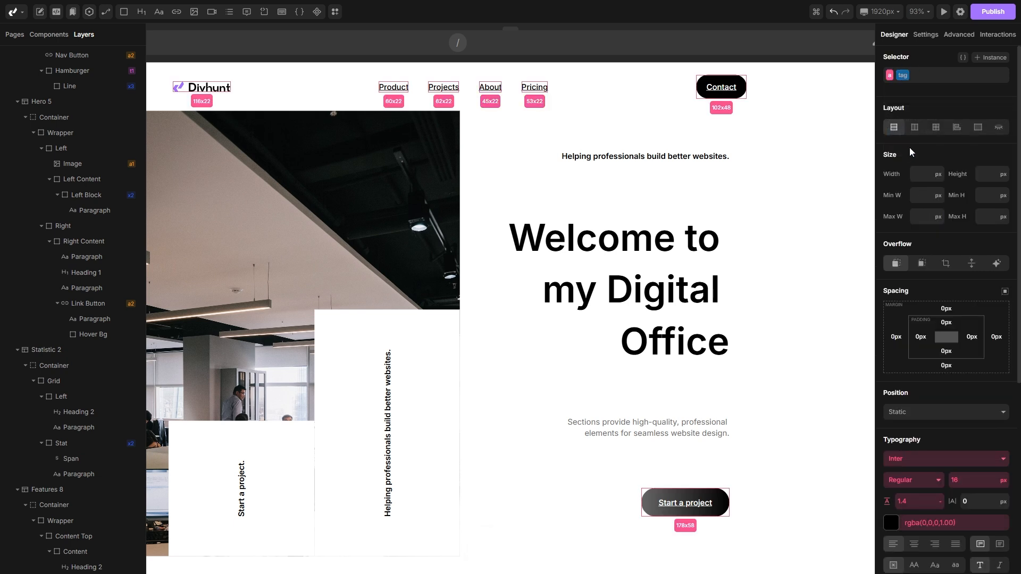
scroll(909, 149, "down", 5)
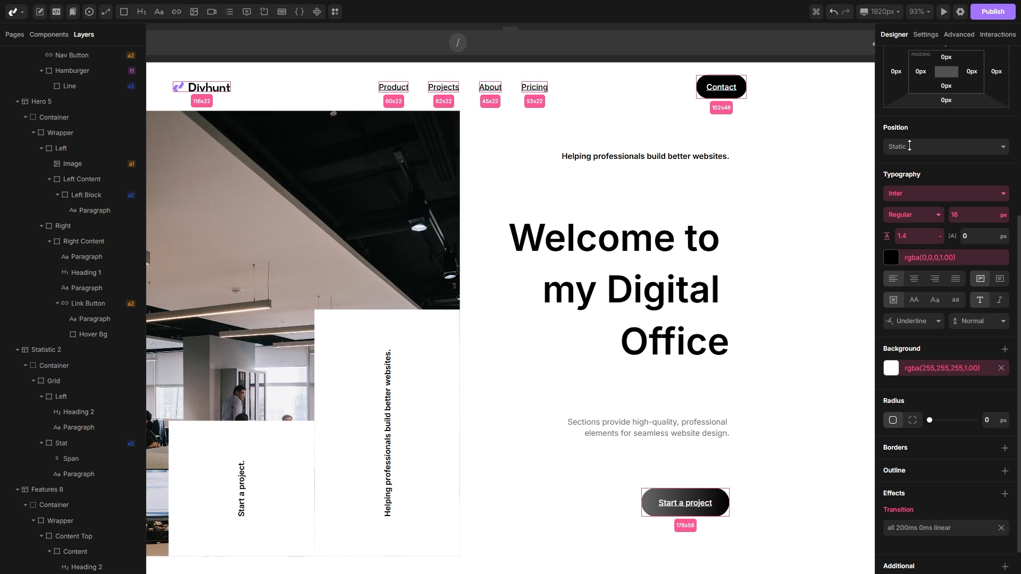
left_click(919, 321)
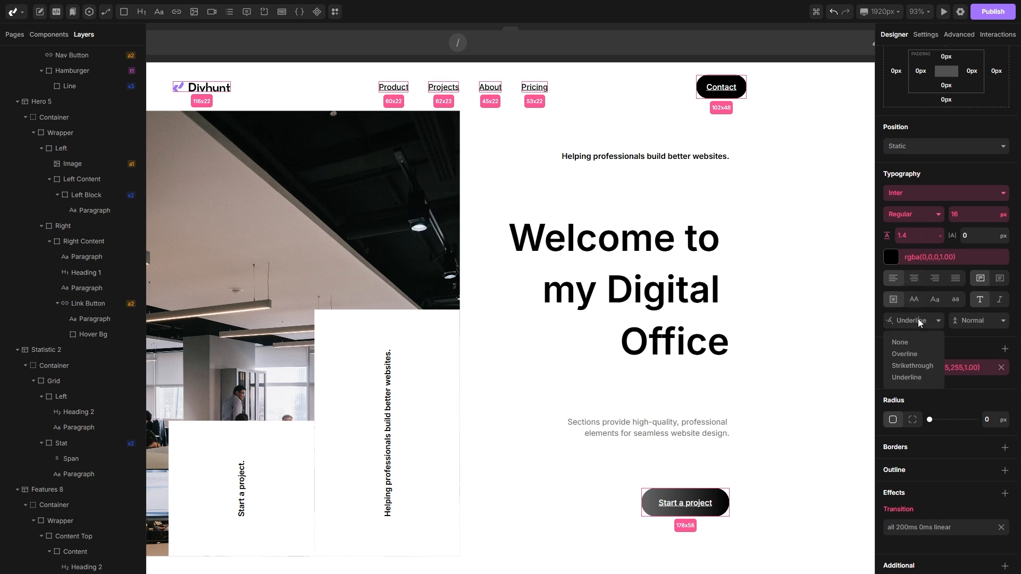
left_click(902, 343)
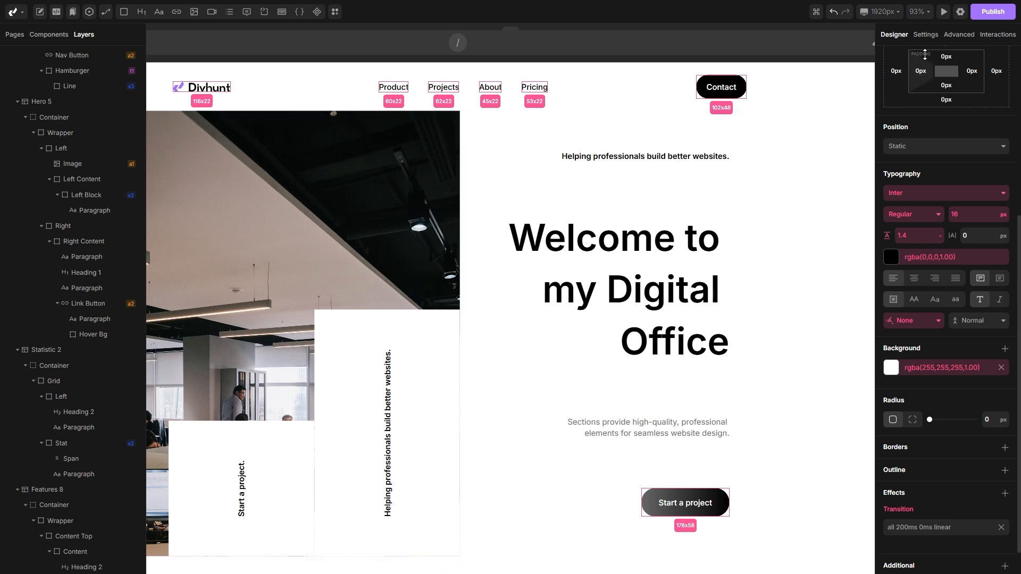
Step: Open the project's font settings and look through the Google and custom font options
left_click(961, 13)
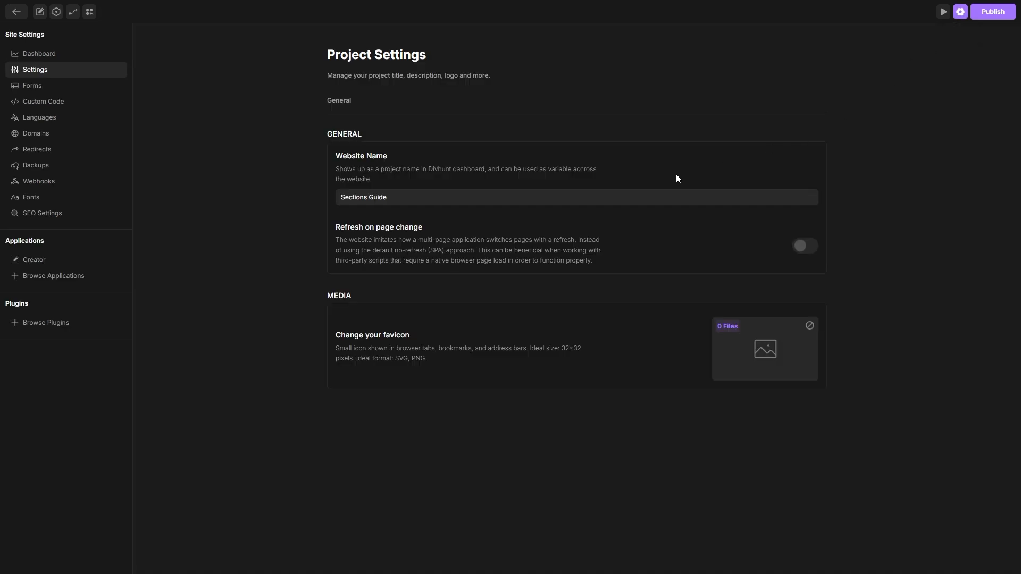
left_click(33, 197)
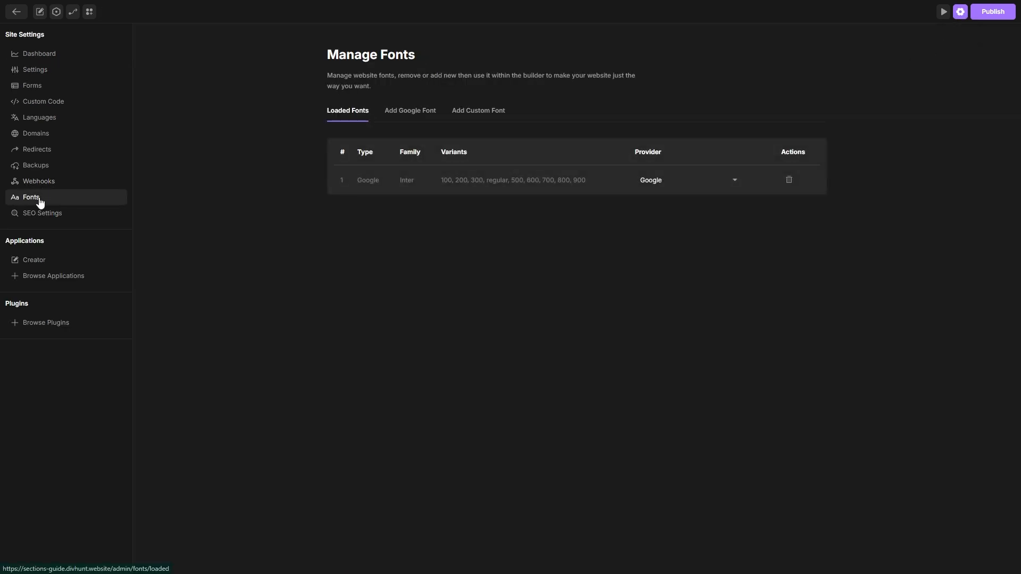
left_click(398, 111)
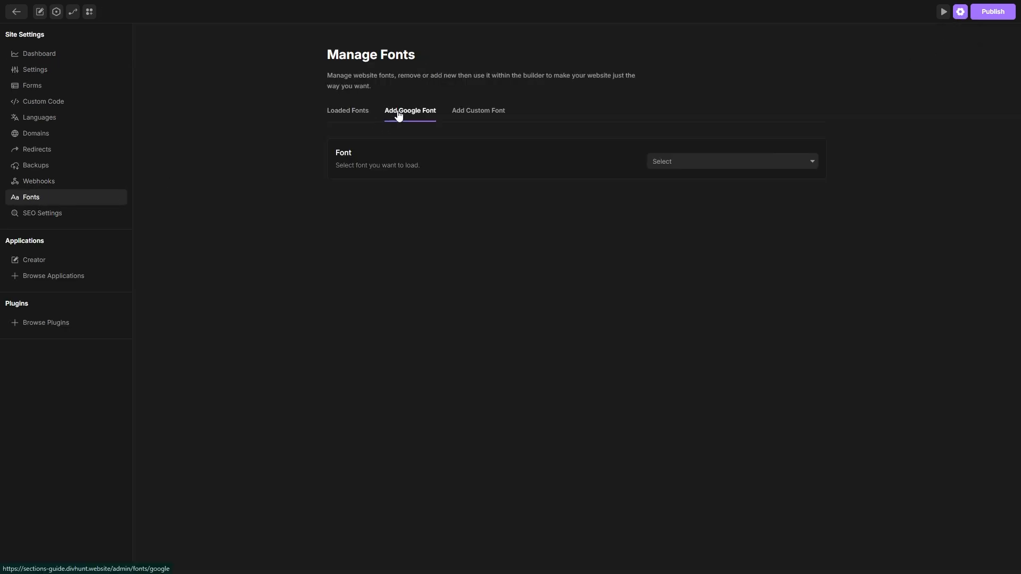
left_click(724, 164)
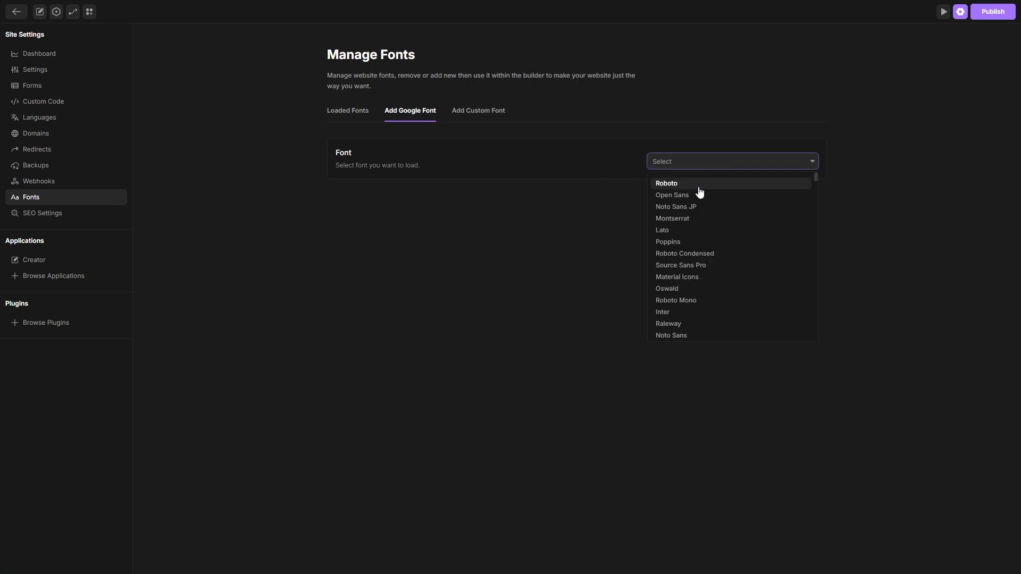
left_click(479, 113)
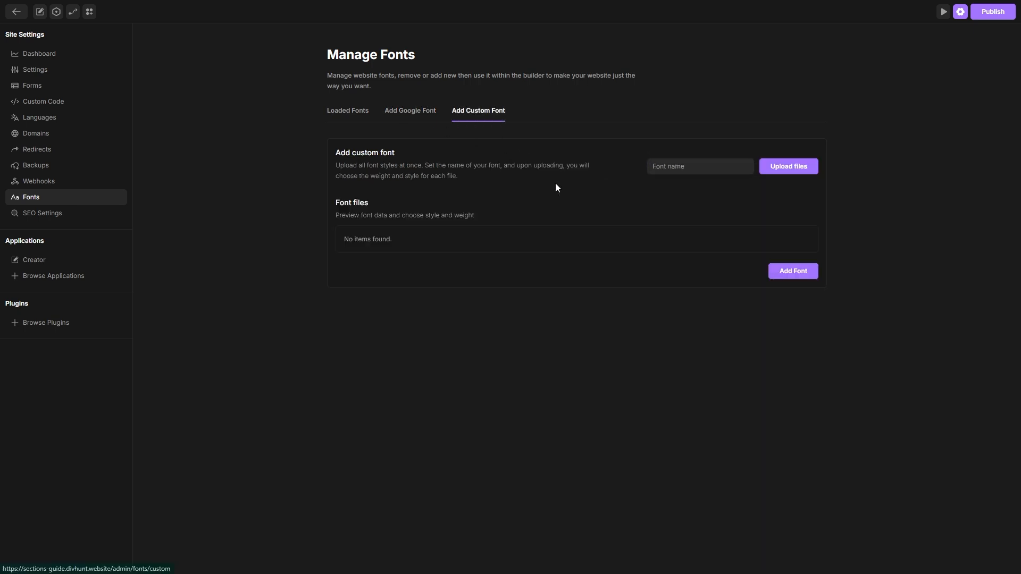
left_click(404, 118)
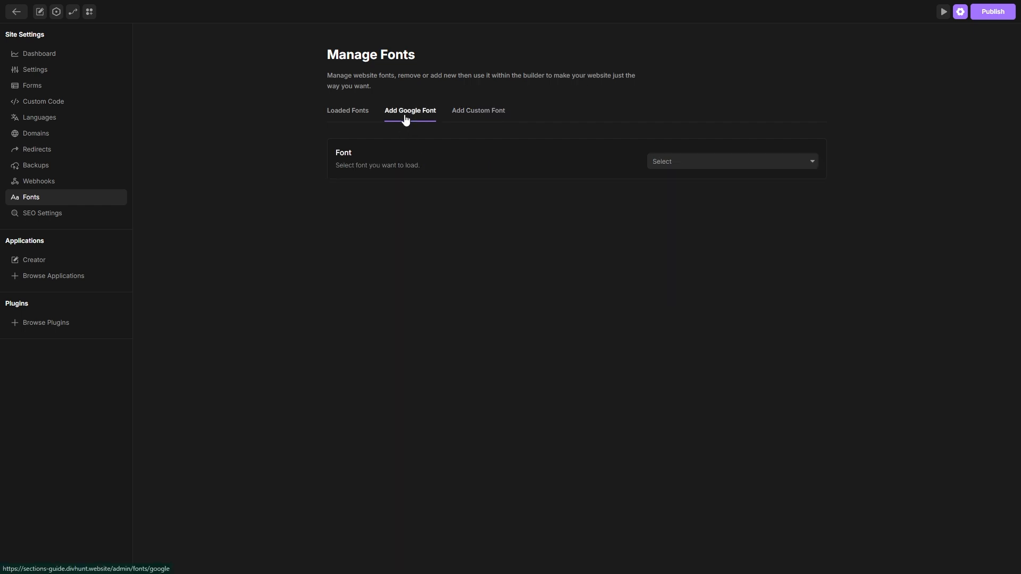
Step: Add the Google font Poppins with the regular, 500, 600 and 700 variants
left_click(706, 163)
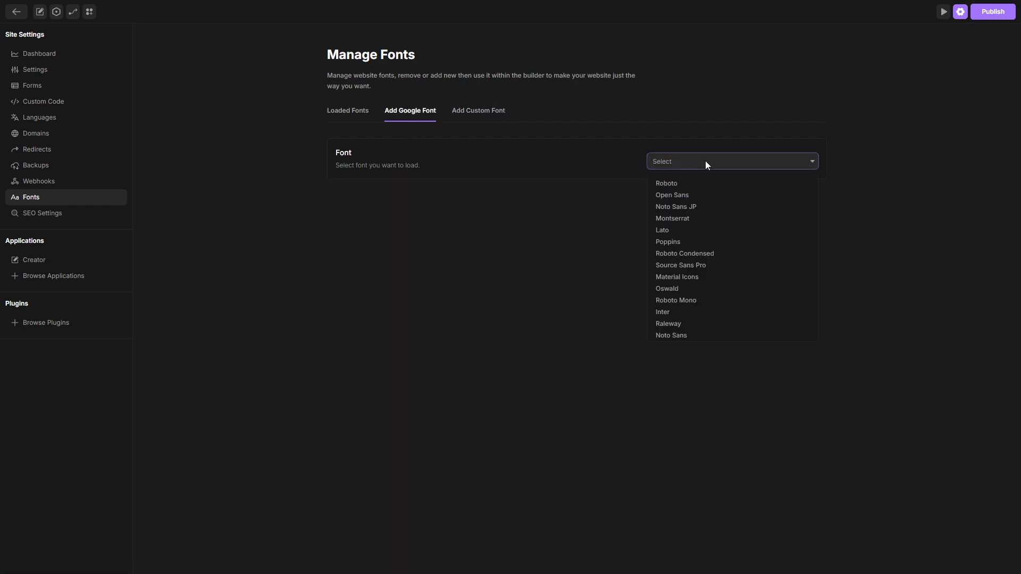
type("pop")
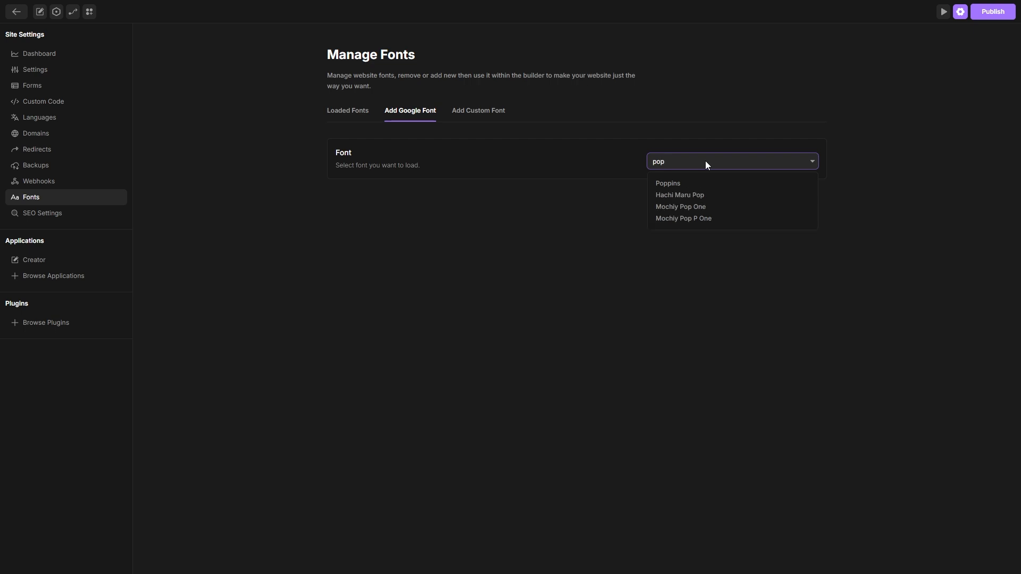
left_click(668, 184)
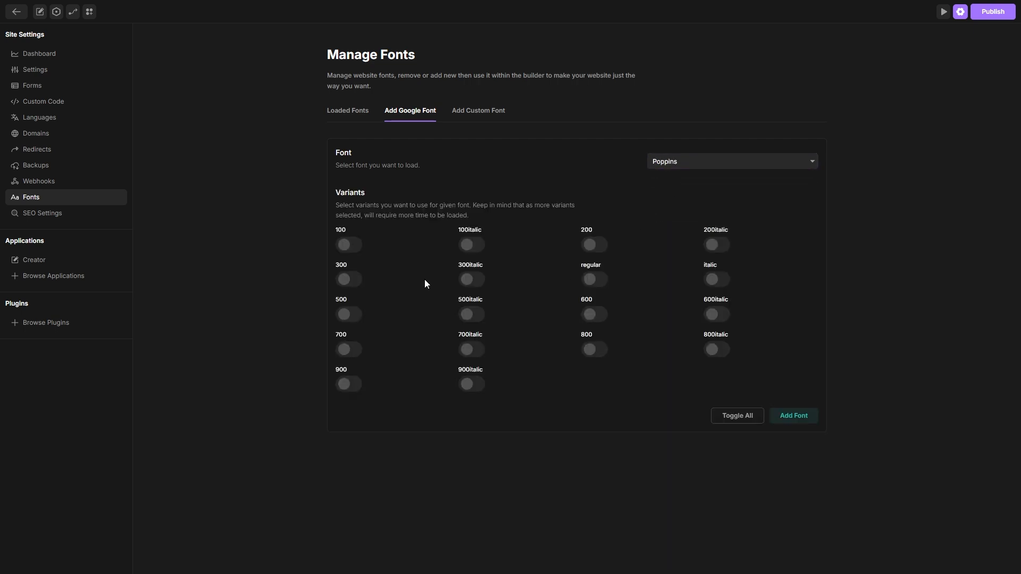
left_click(594, 280)
left_click(349, 315)
left_click(585, 317)
left_click(349, 353)
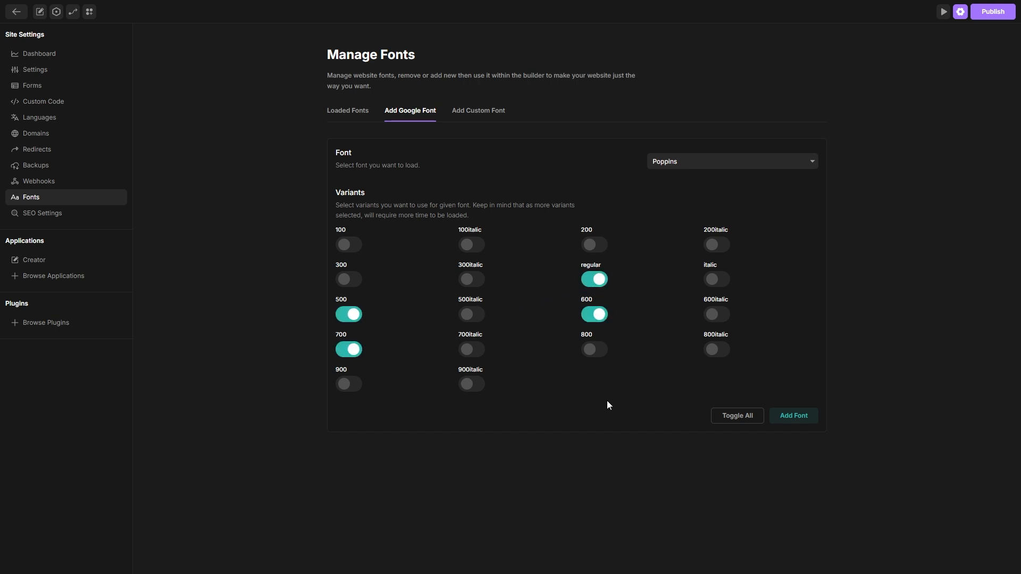
left_click(776, 420)
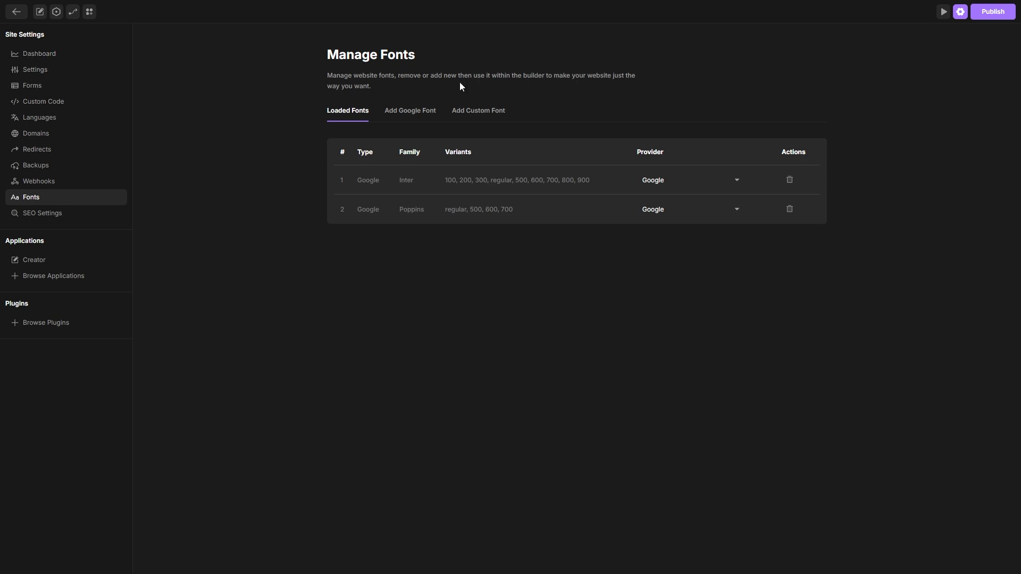
Step: Return to the page and set the global body selector's font family to Poppins
left_click(961, 12)
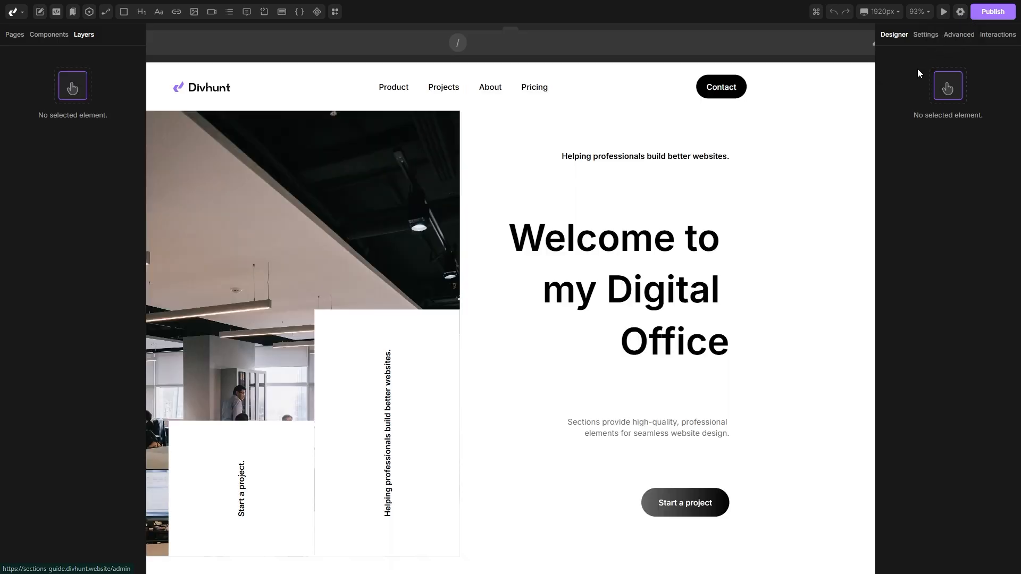
scroll(505, 193, "down", 5)
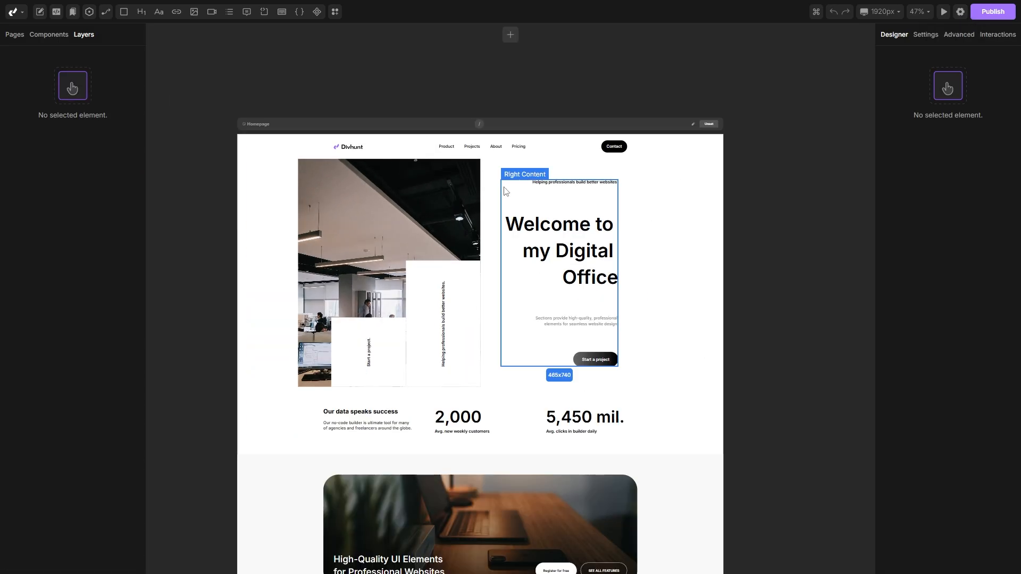
left_click(265, 157)
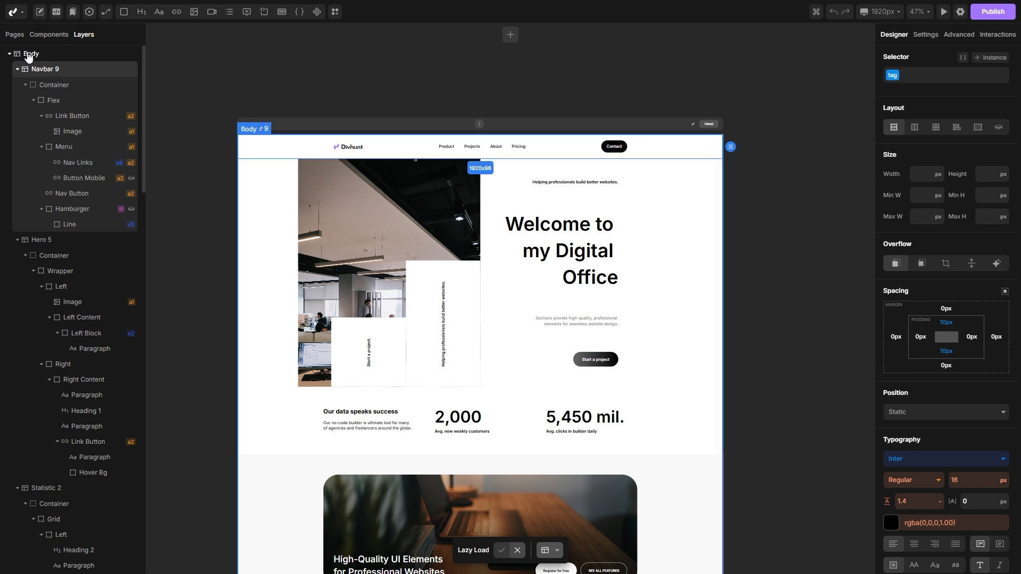
left_click(47, 50)
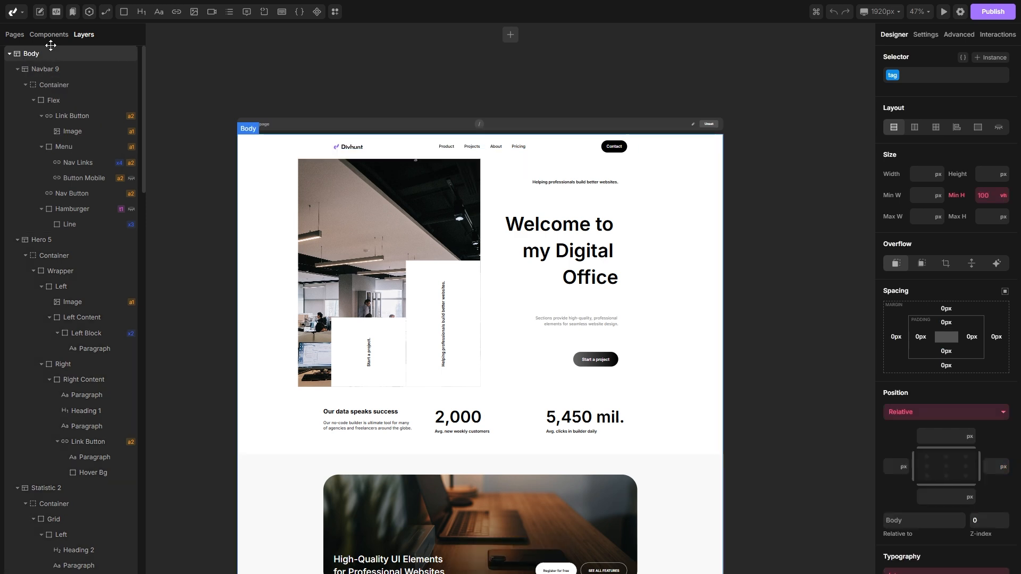
left_click(894, 76)
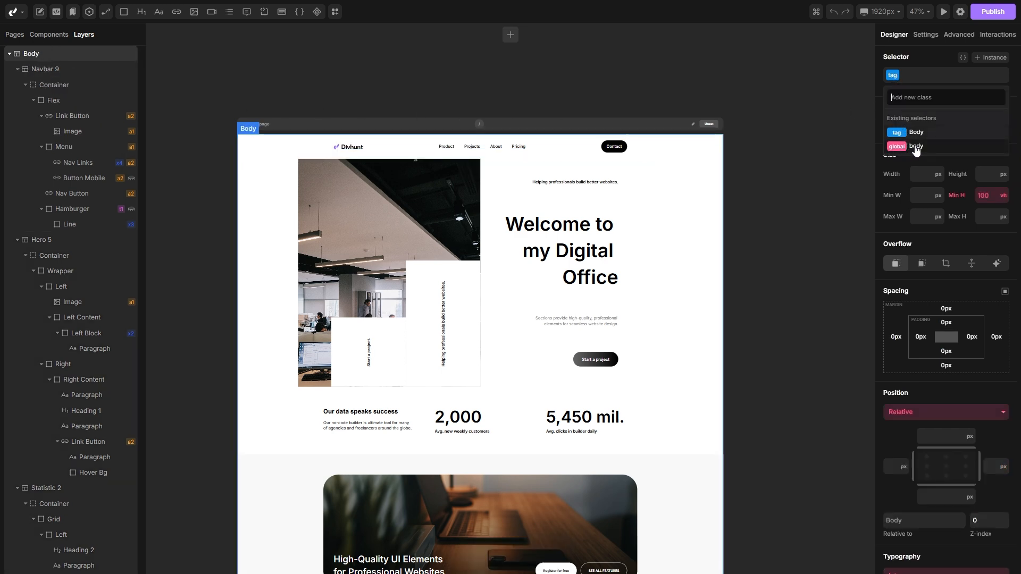
left_click(916, 146)
scroll(930, 160, "down", 6)
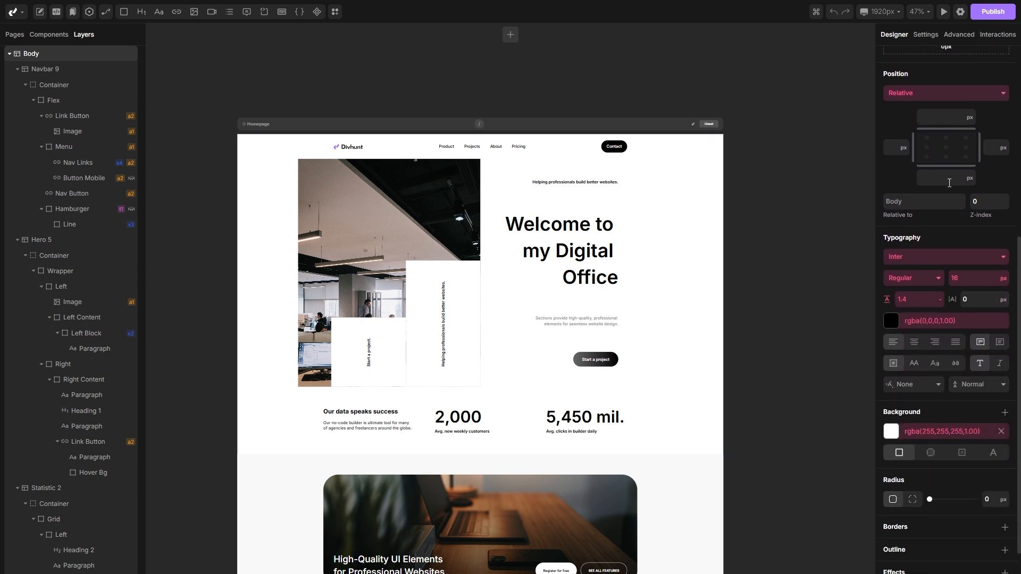
left_click(926, 256)
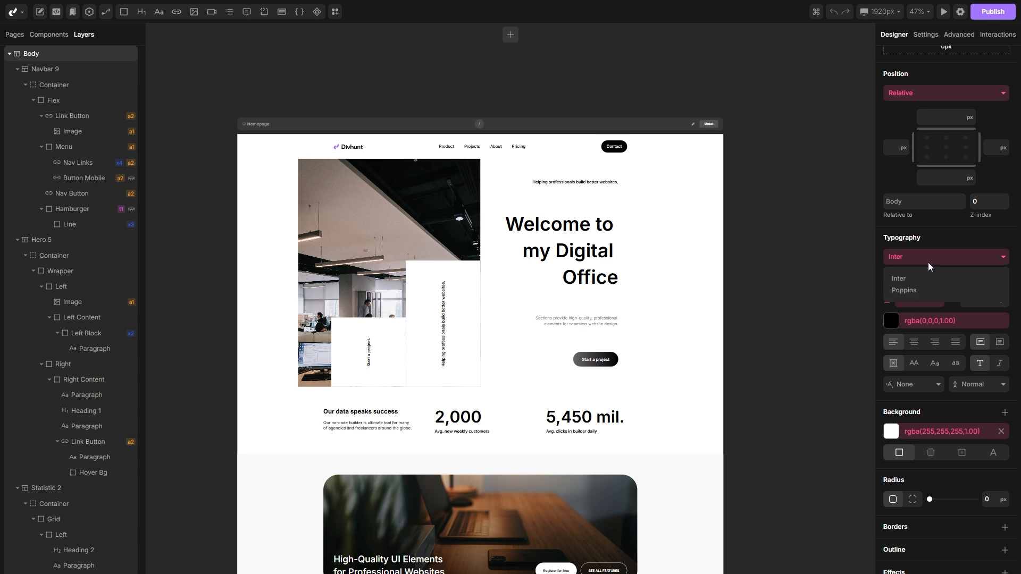
left_click(913, 291)
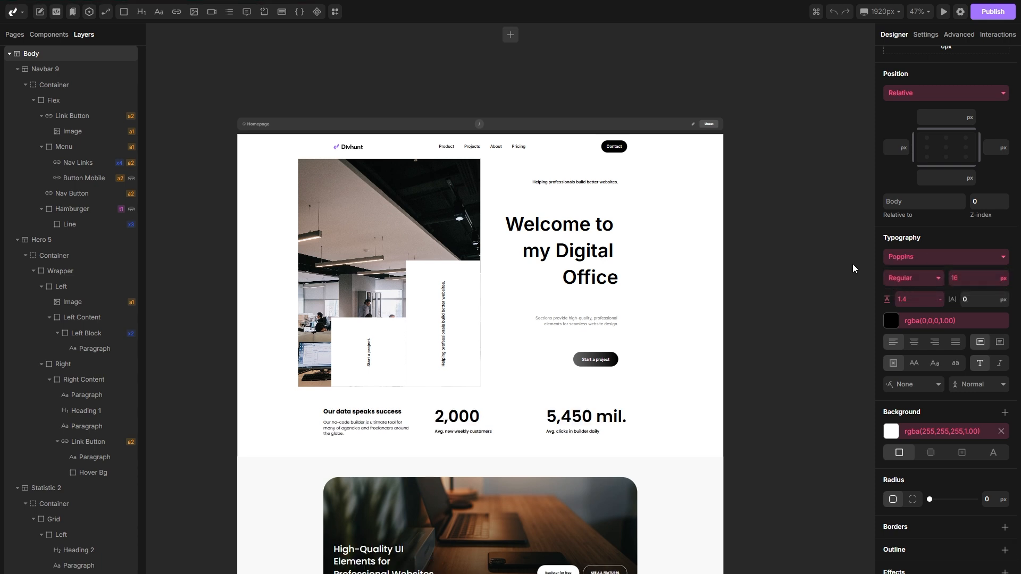
Step: Reload the page, check the text fonts, and reset the Testimonials section's font styling so it inherits Poppins
key("F5")
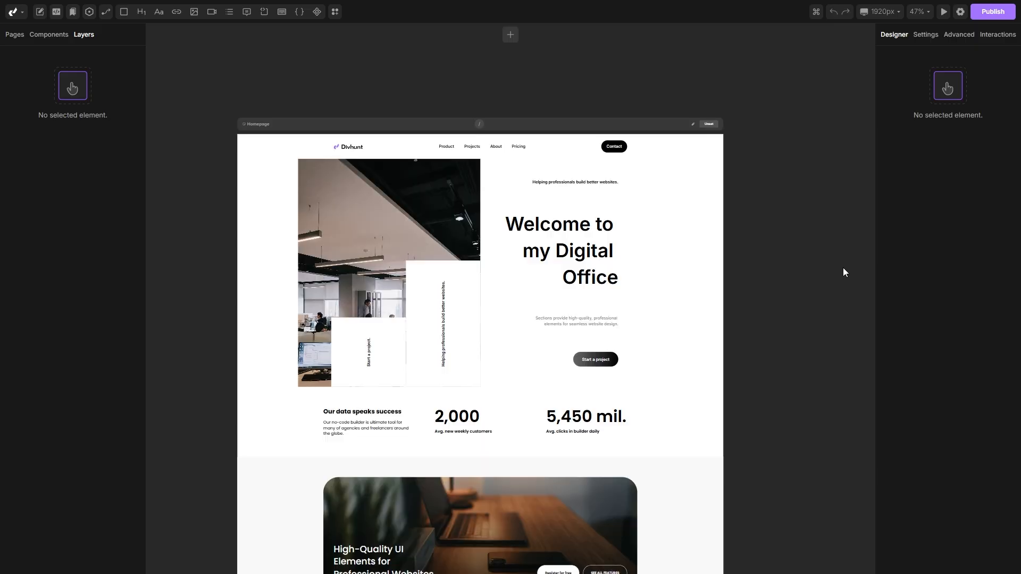
left_click(352, 433)
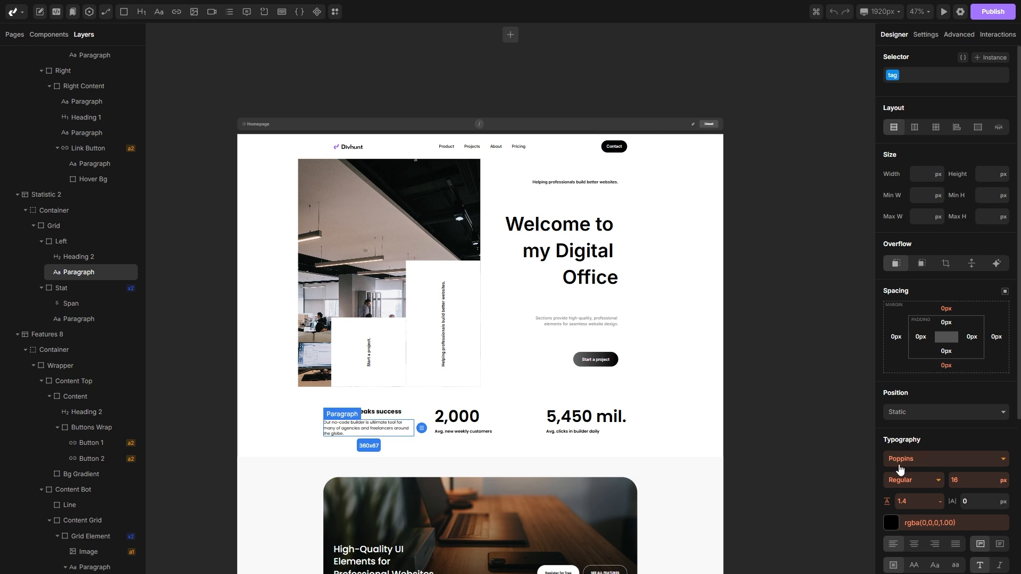
left_click(384, 412)
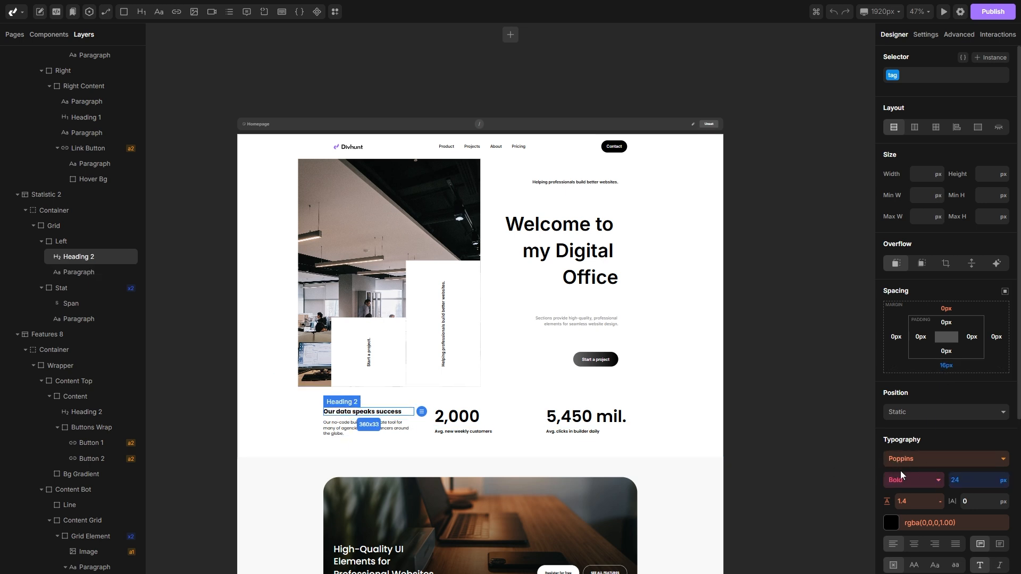
scroll(595, 360, "down", 2)
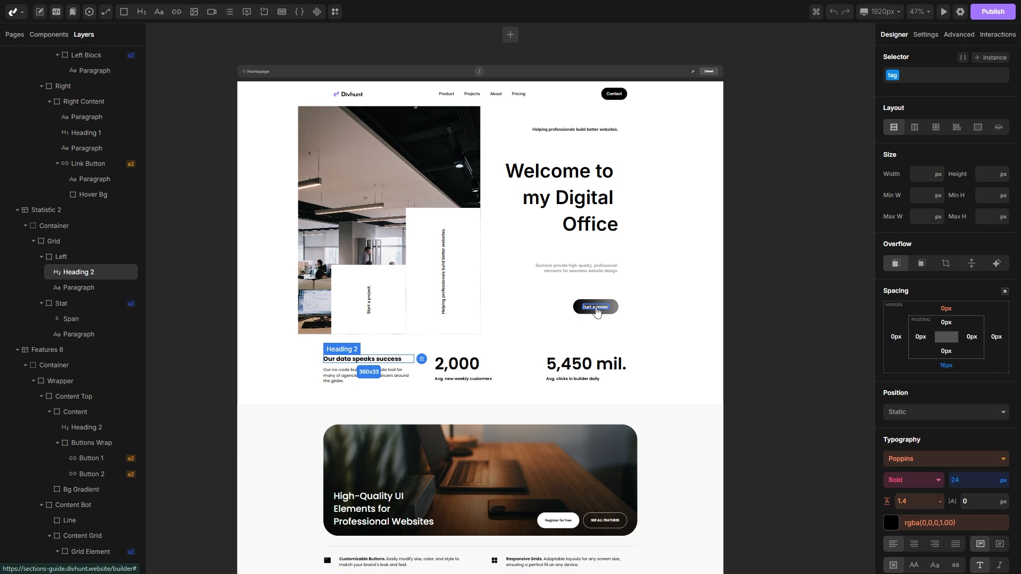
scroll(597, 313, "down", 4)
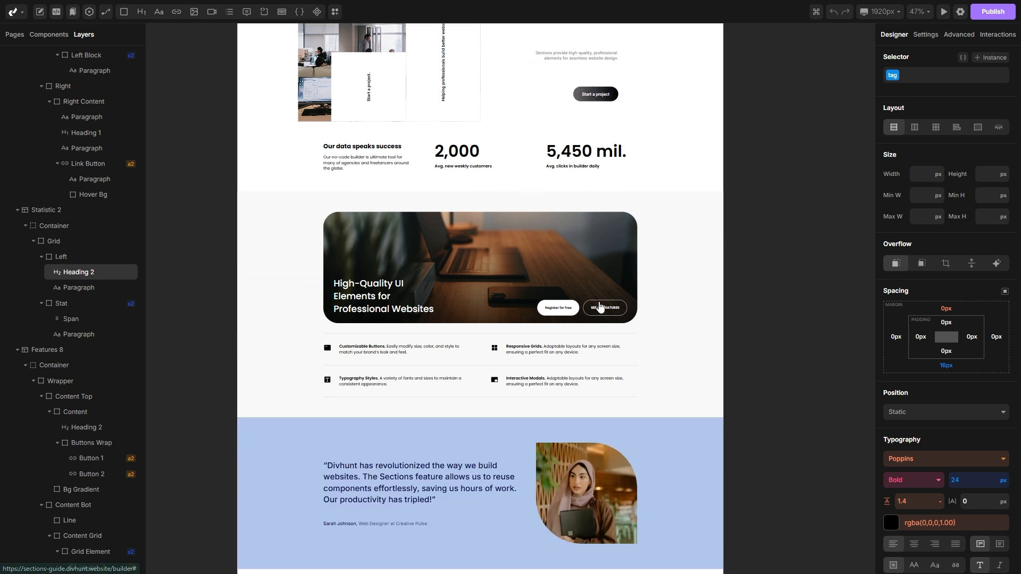
left_click(316, 352)
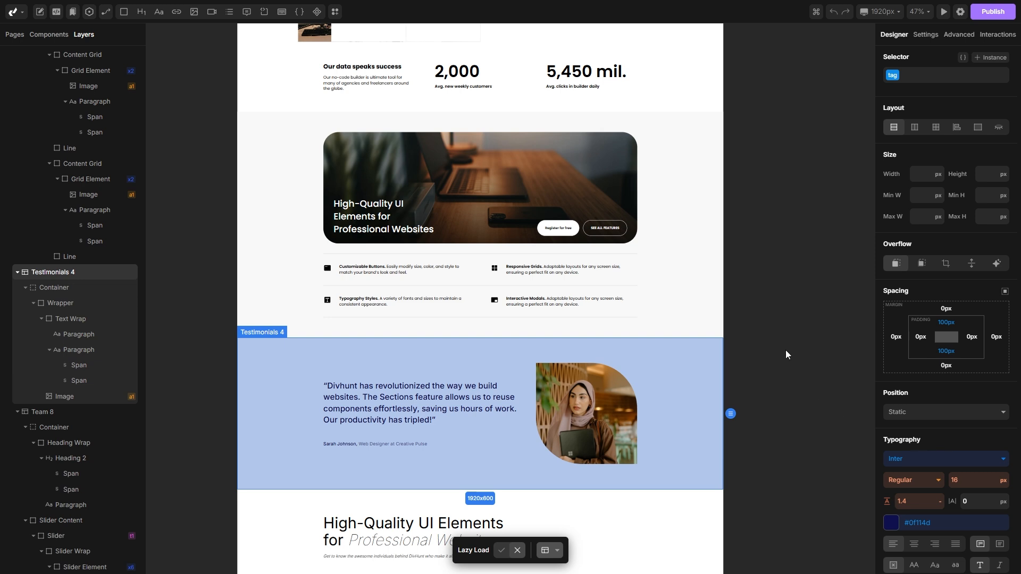
scroll(785, 349, "down", 3)
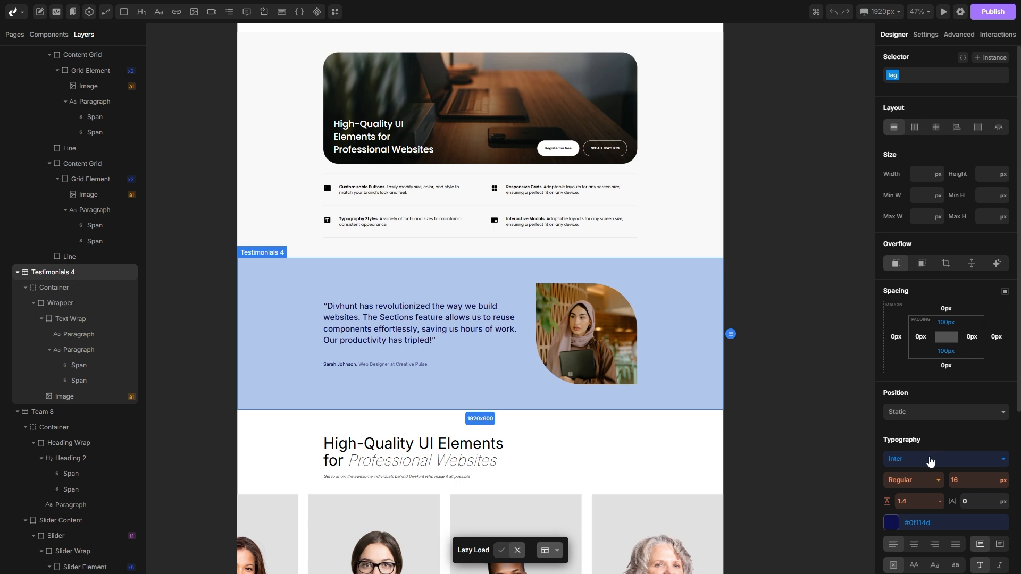
right_click(929, 461)
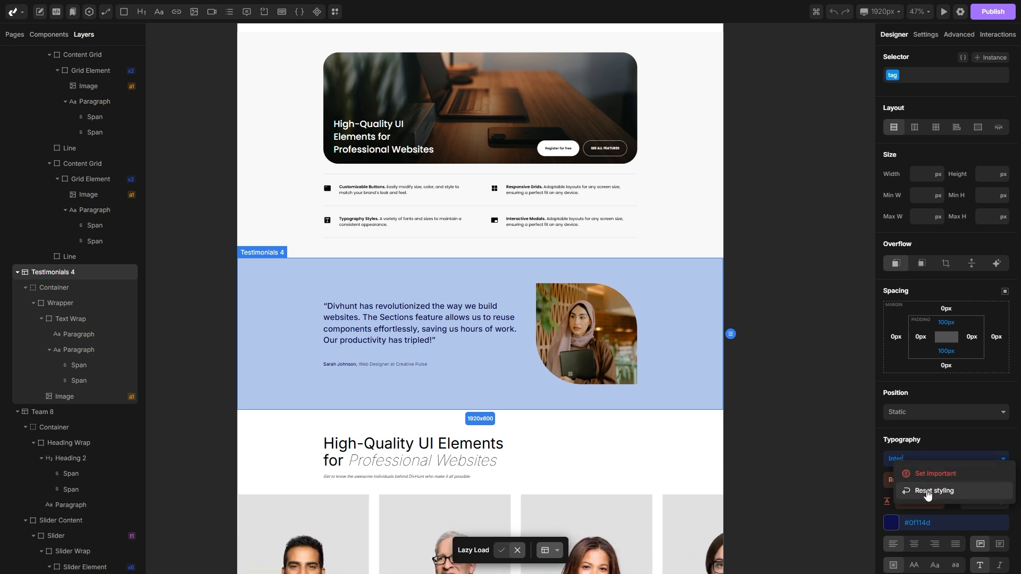
left_click(928, 492)
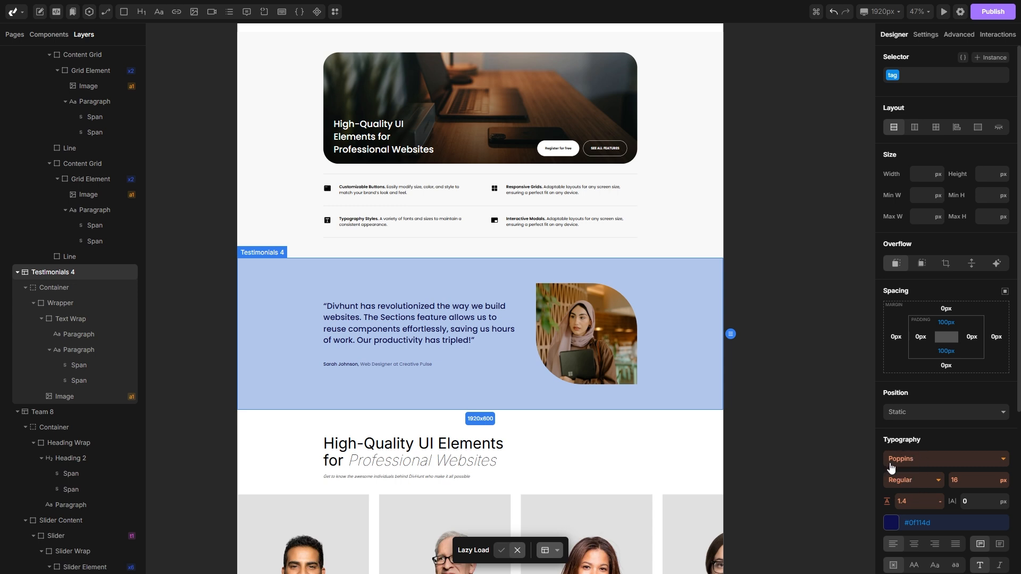
scroll(827, 448, "up", 3)
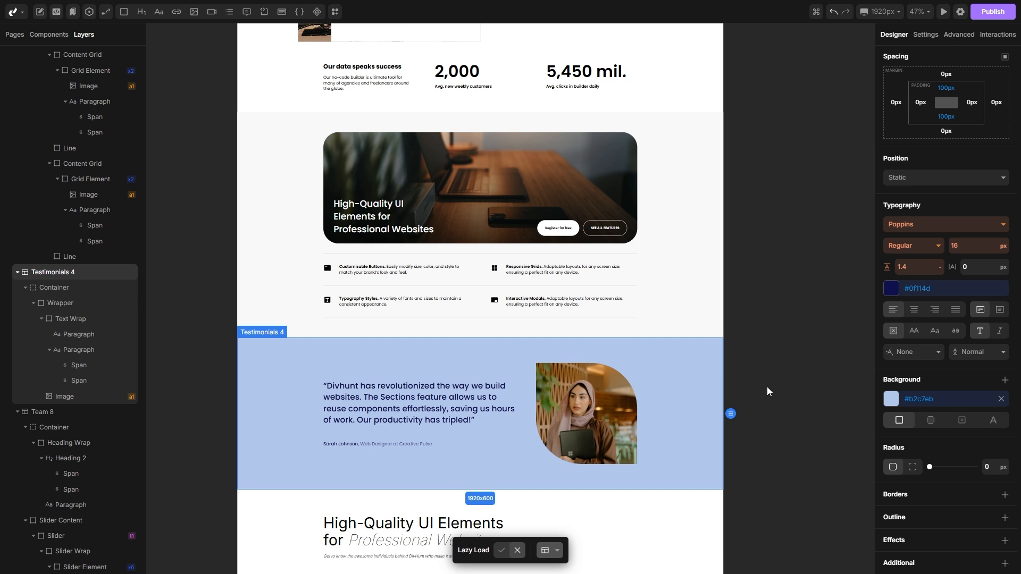
scroll(768, 392, "up", 7)
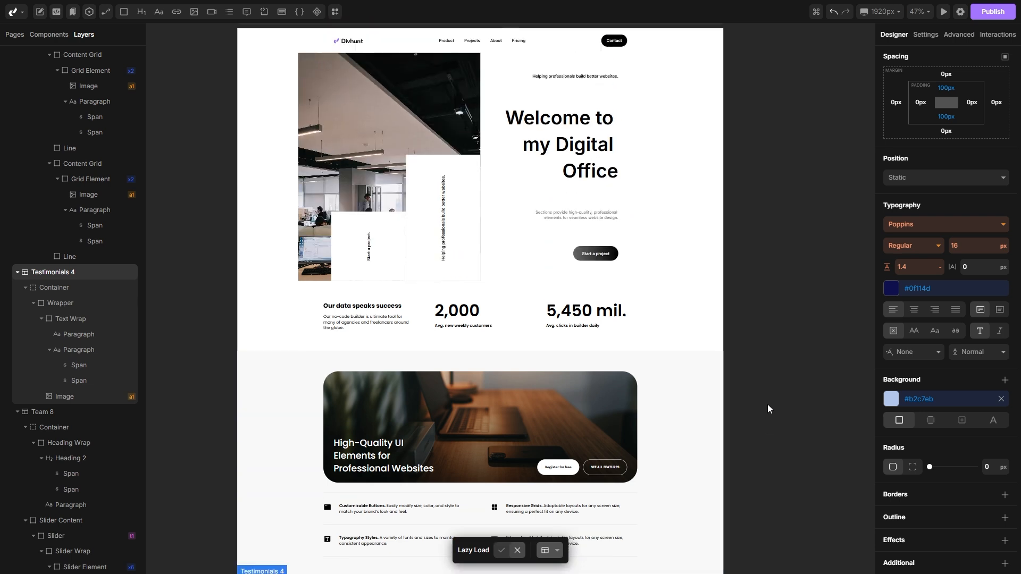
scroll(577, 244, "up", 5)
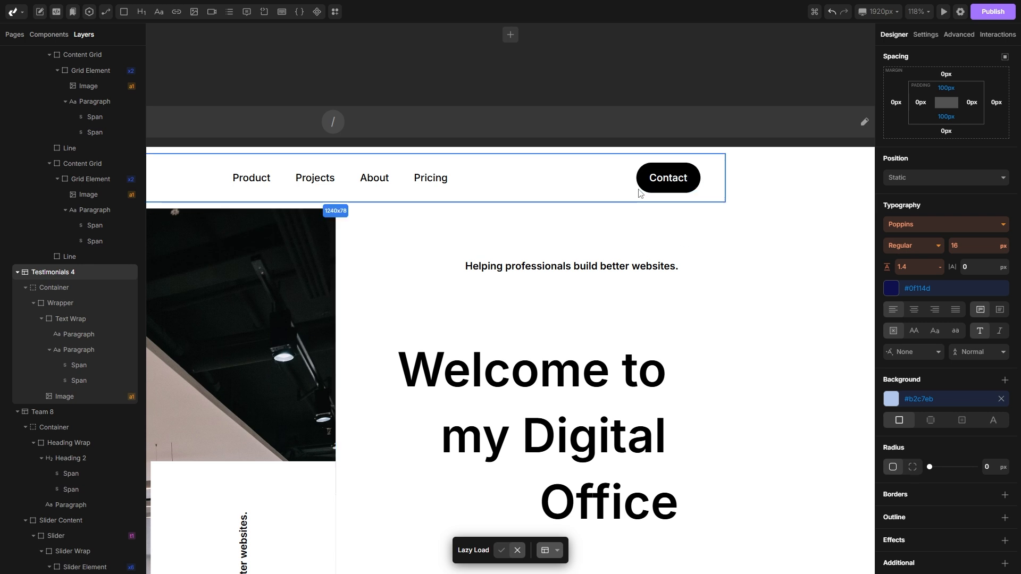
left_click(668, 184)
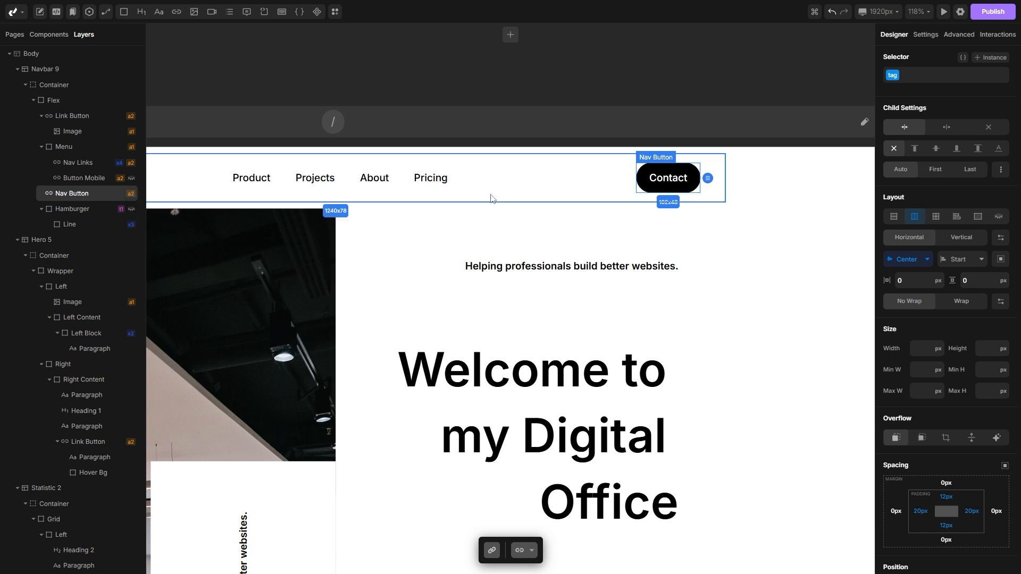
key("ctrl+c")
left_click(65, 151)
key("ctrl+v")
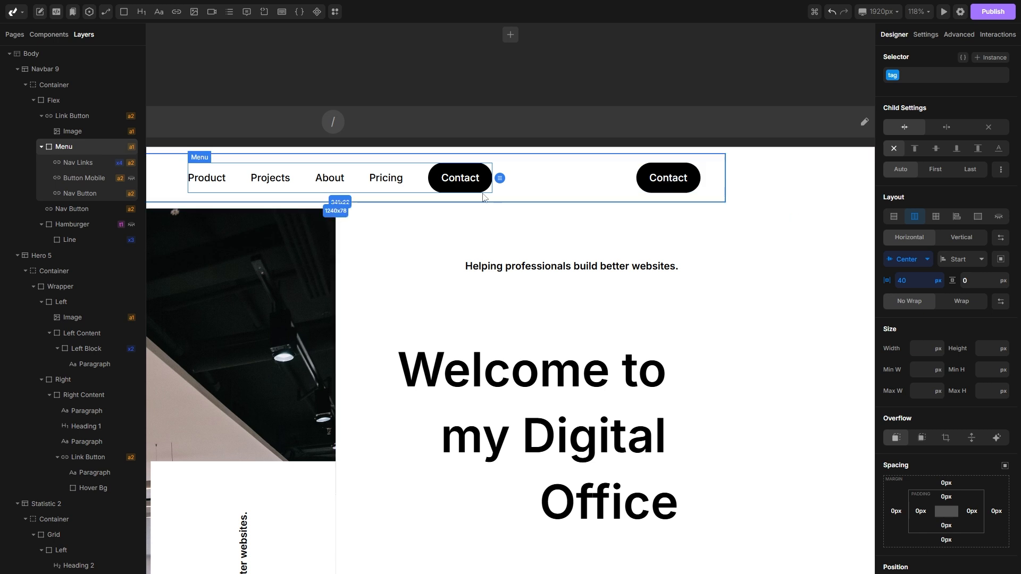
left_click(471, 192)
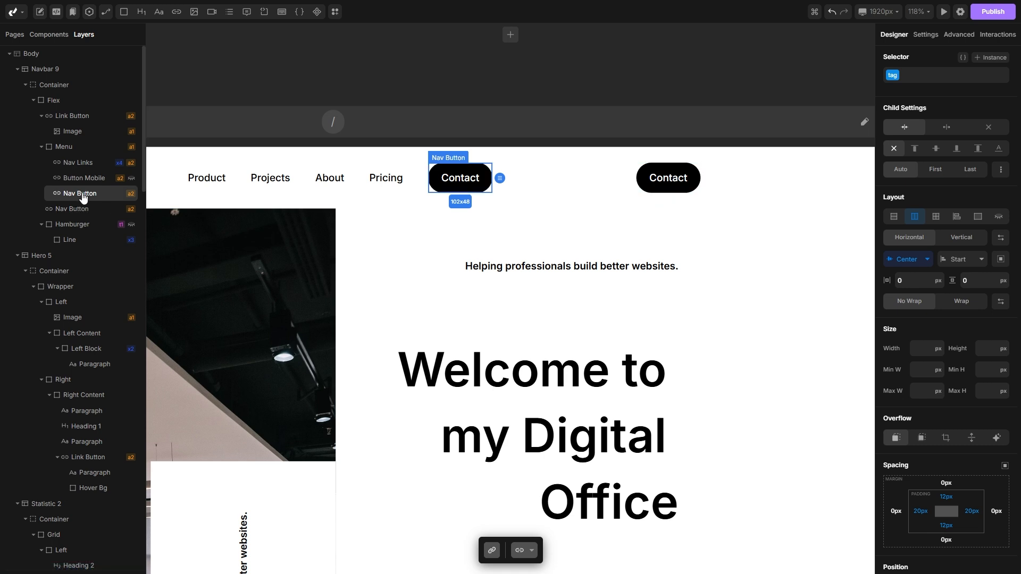
right_click(83, 197)
left_click(71, 396)
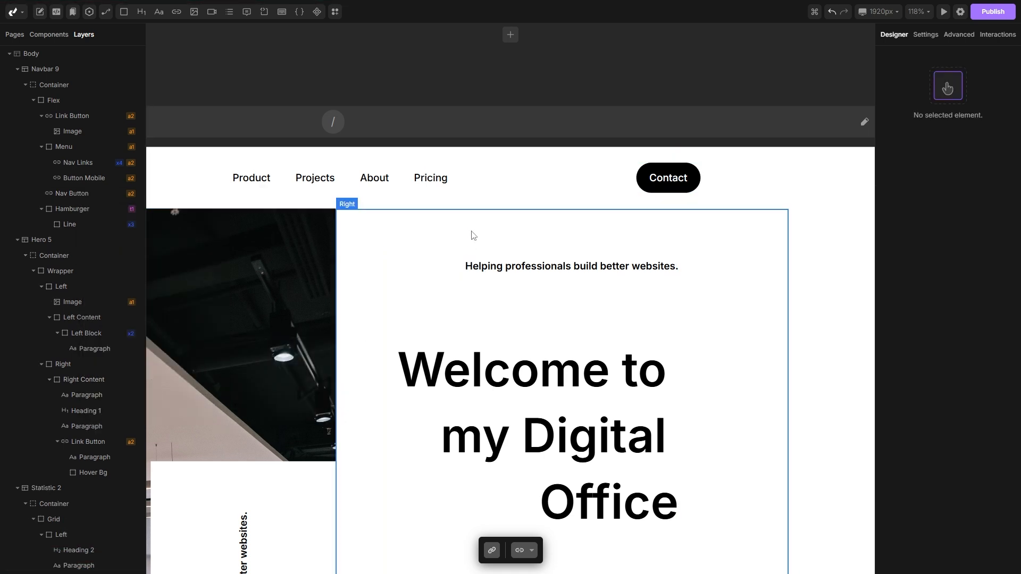
Step: Copy the style of the Contact nav button
scroll(473, 236, "down", 2)
left_click(626, 191)
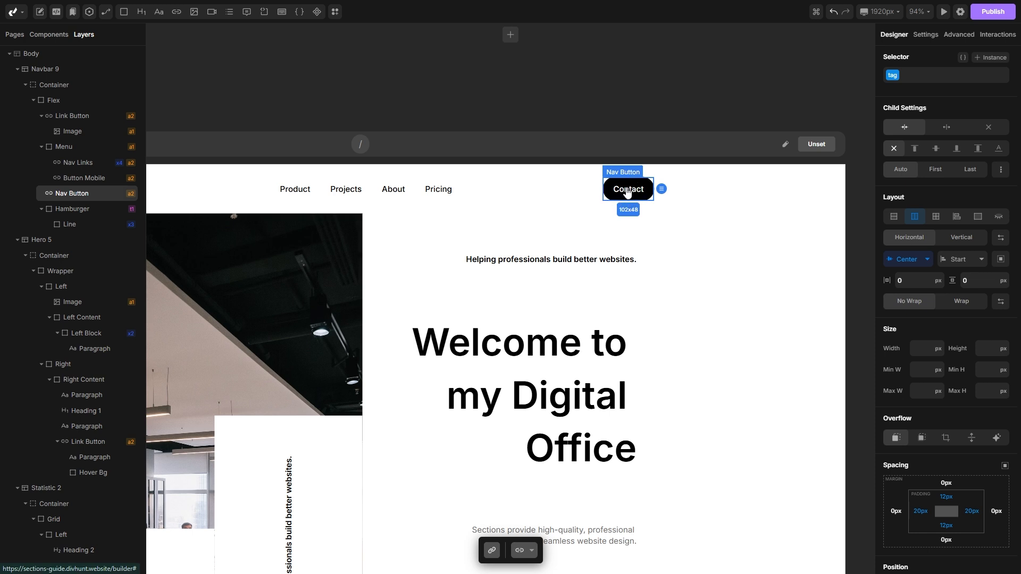
right_click(627, 193)
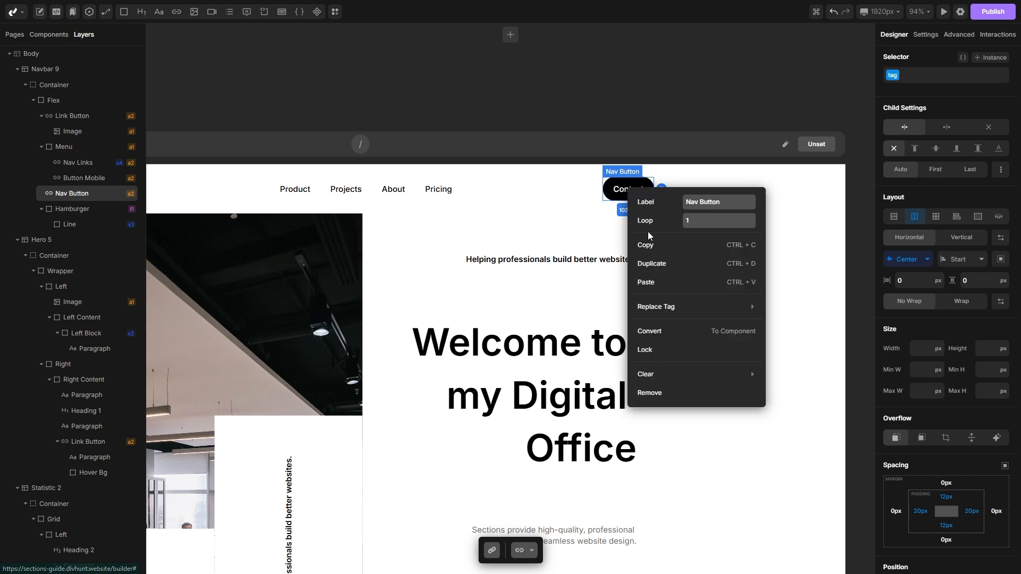
mouse_move(653, 248)
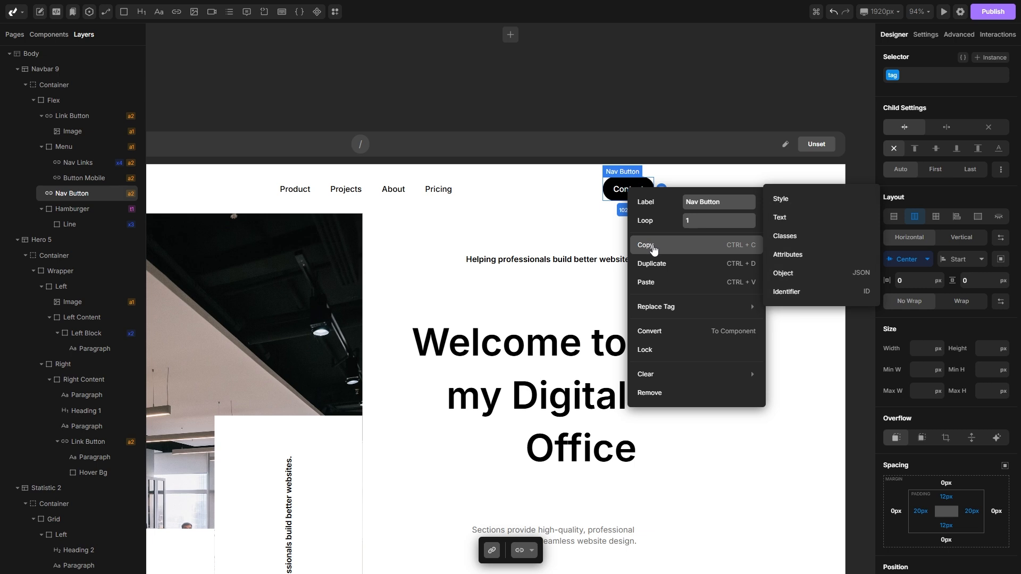
left_click(791, 204)
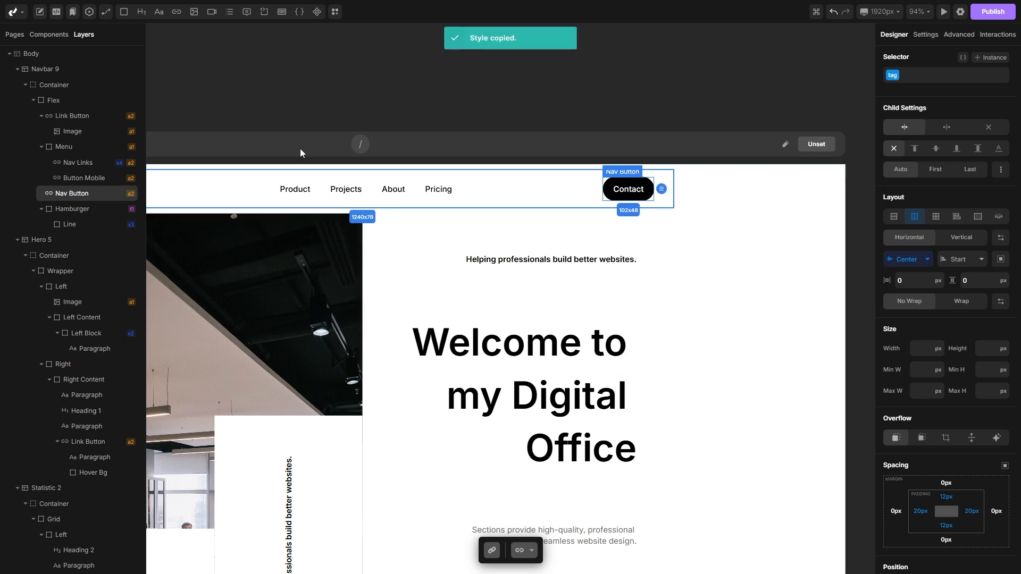
Step: Create a new class named new-button and paste the copied Contact button style into it
left_click(75, 13)
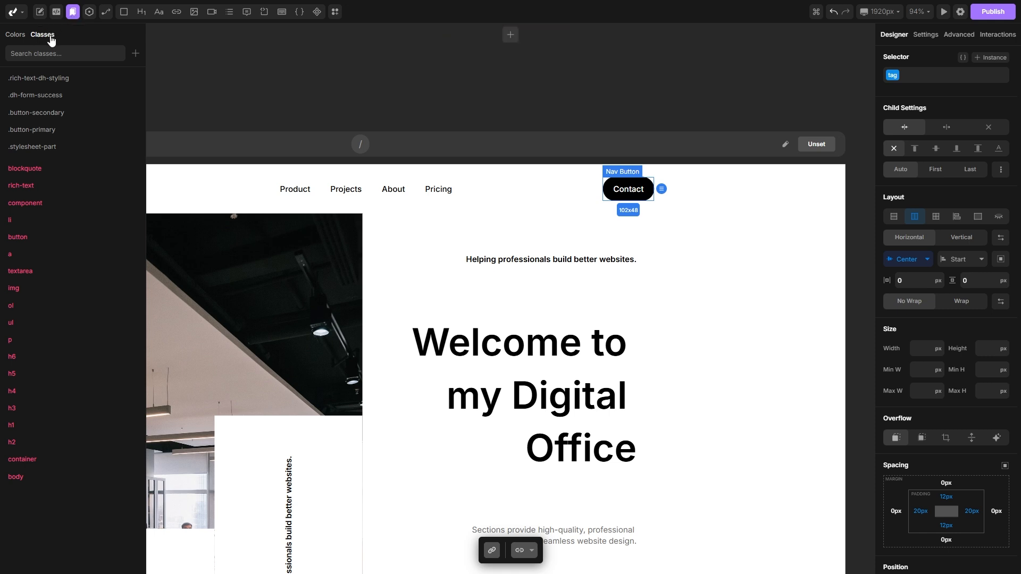
left_click(135, 53)
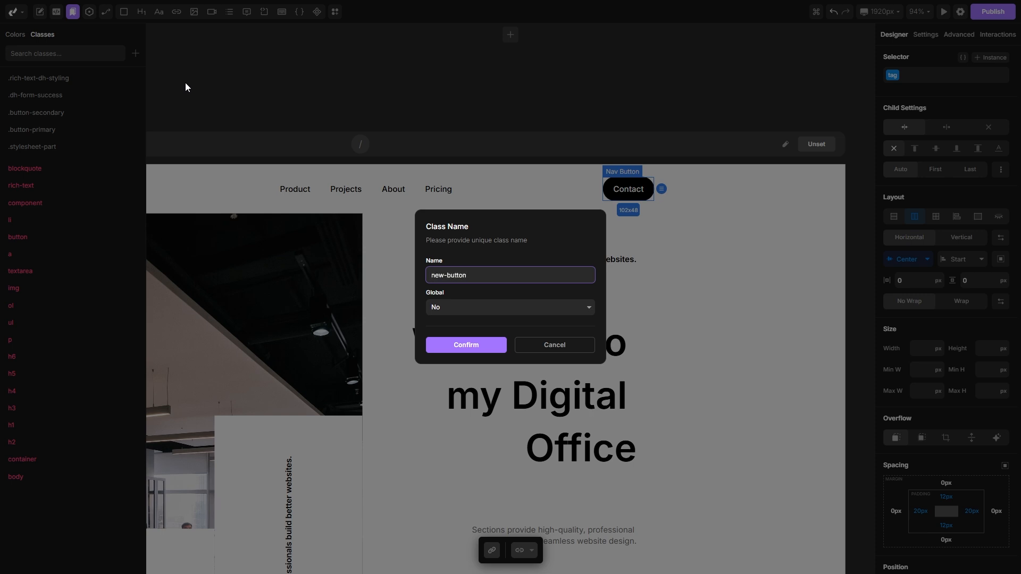
left_click(483, 346)
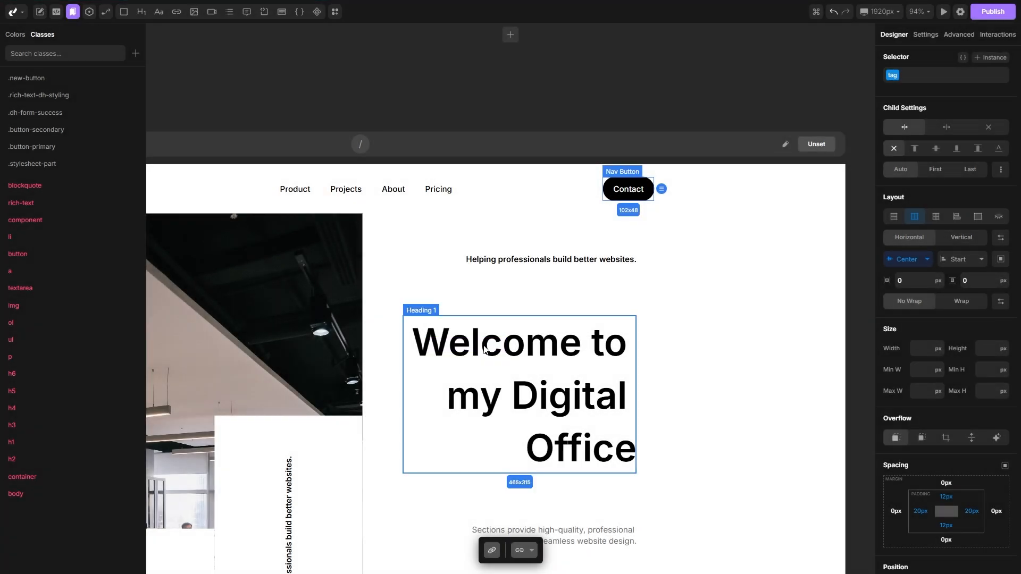
right_click(38, 83)
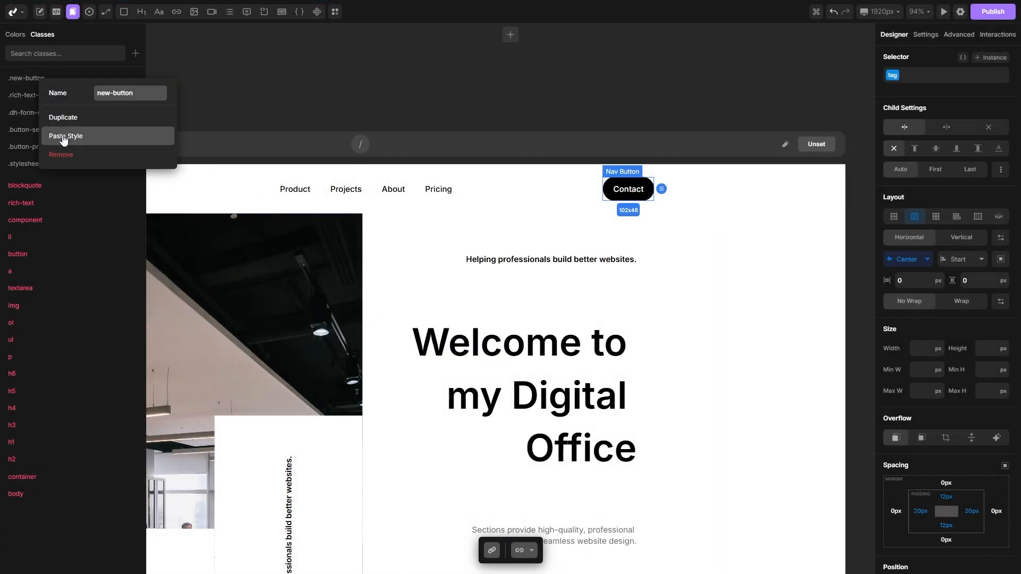
left_click(64, 137)
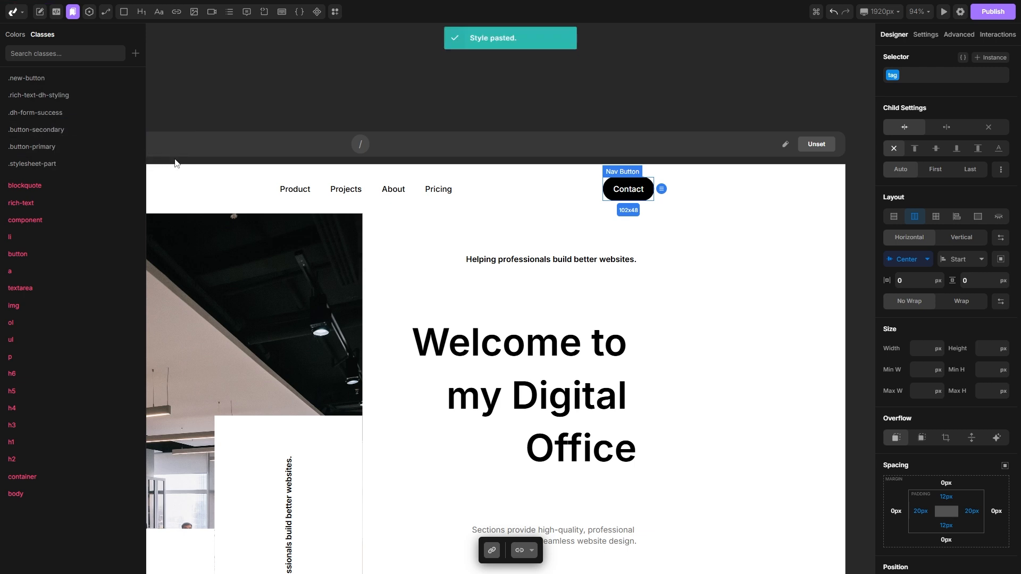
Step: Clear the inline style from the Contact nav button
left_click(72, 13)
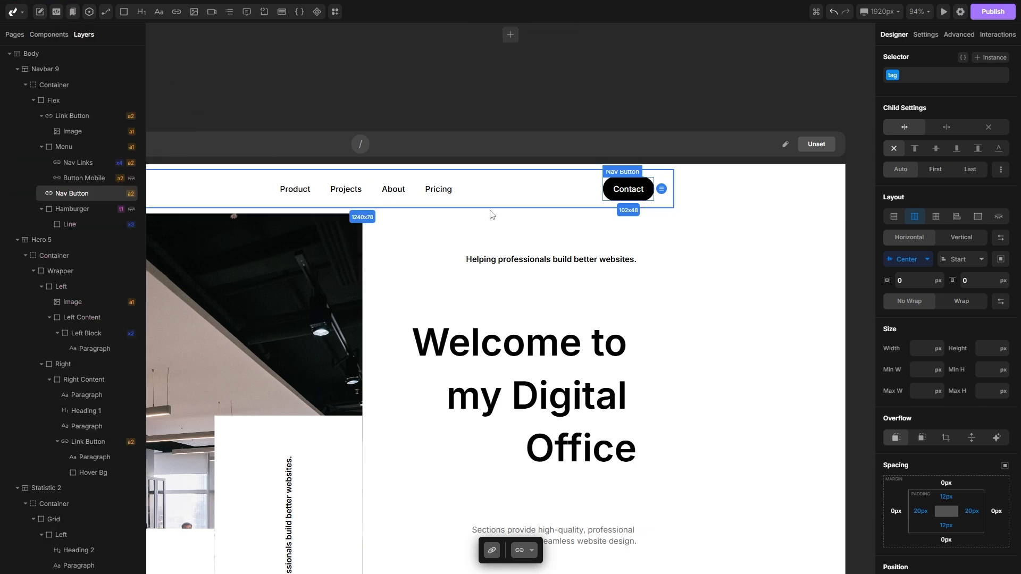
right_click(624, 192)
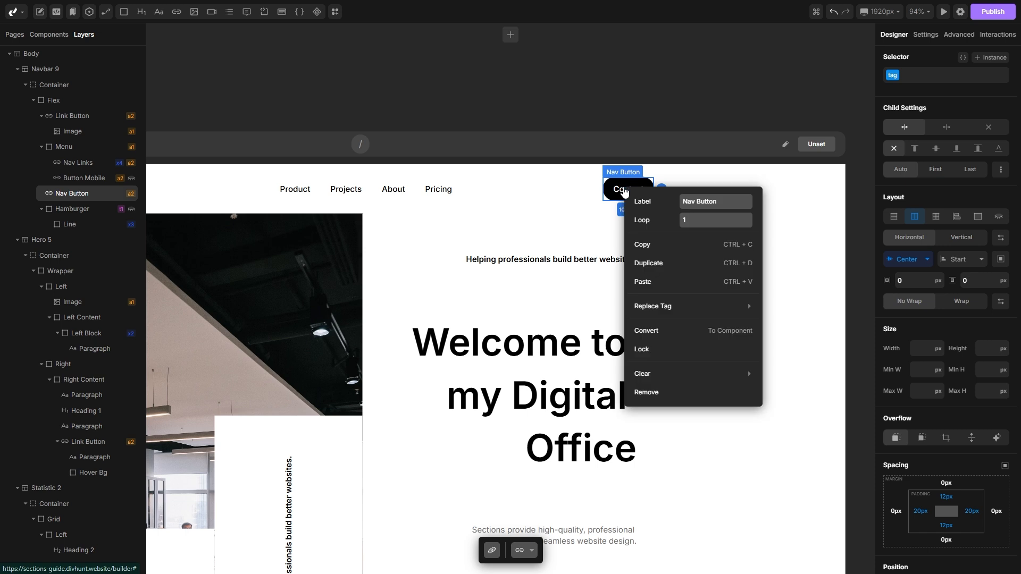
mouse_move(682, 374)
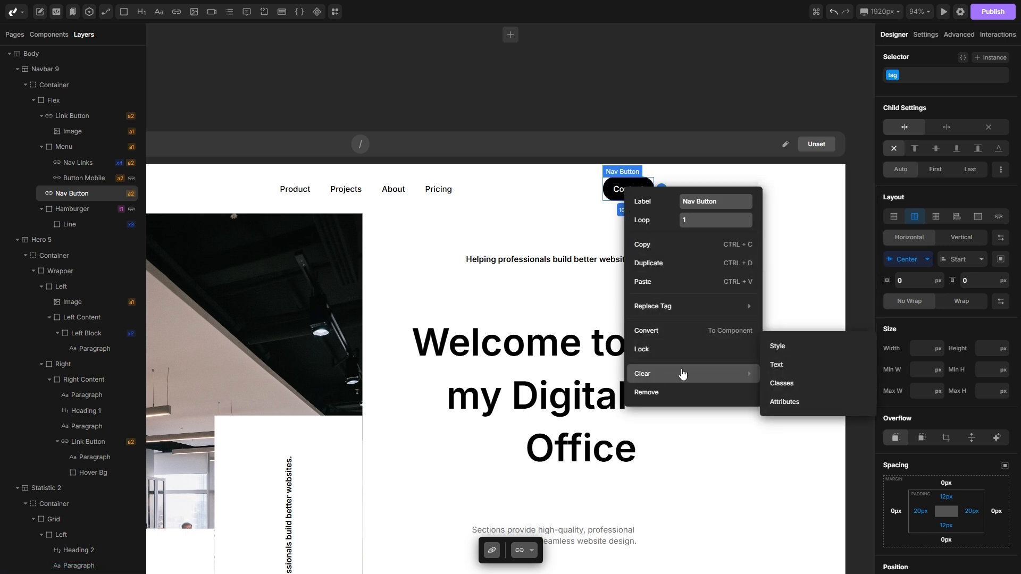
left_click(784, 346)
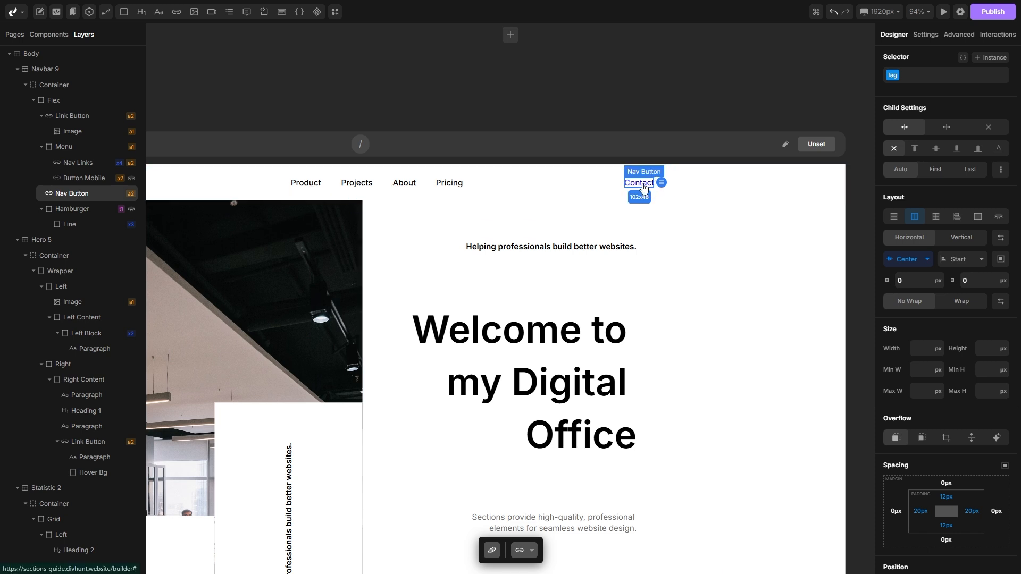
Step: Assign the new-button class to the Contact nav button
left_click(930, 76)
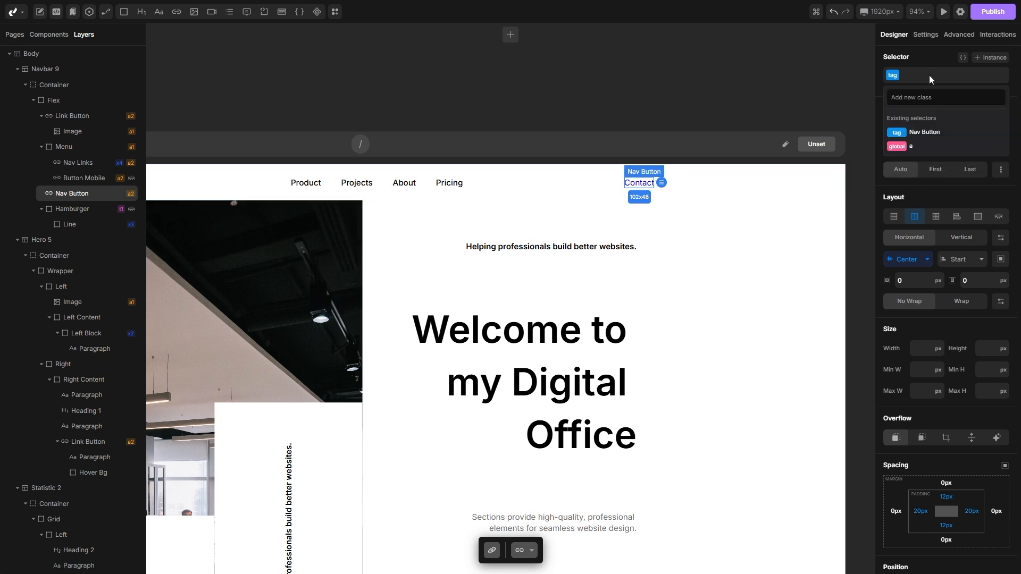
type("new")
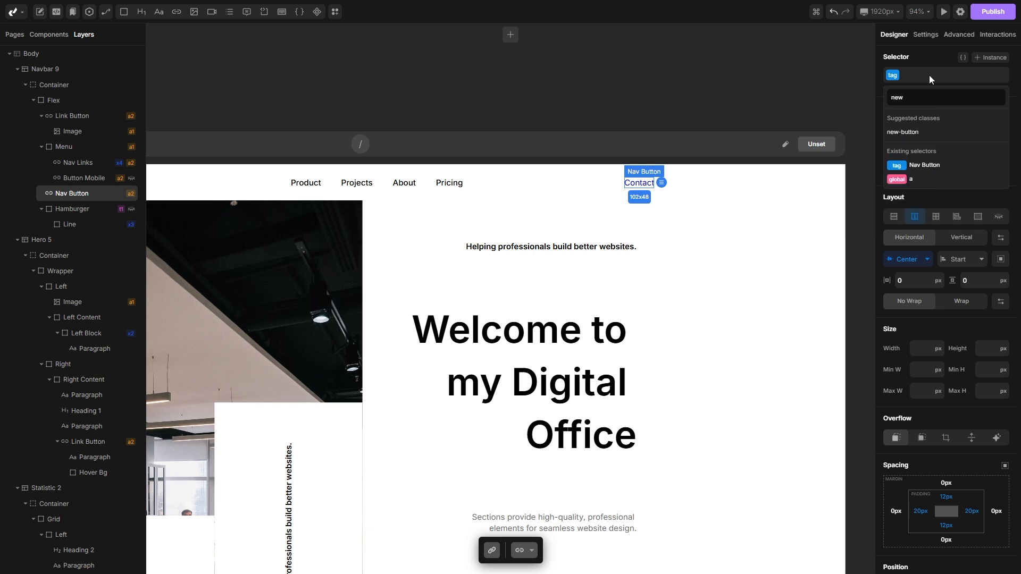
left_click(910, 133)
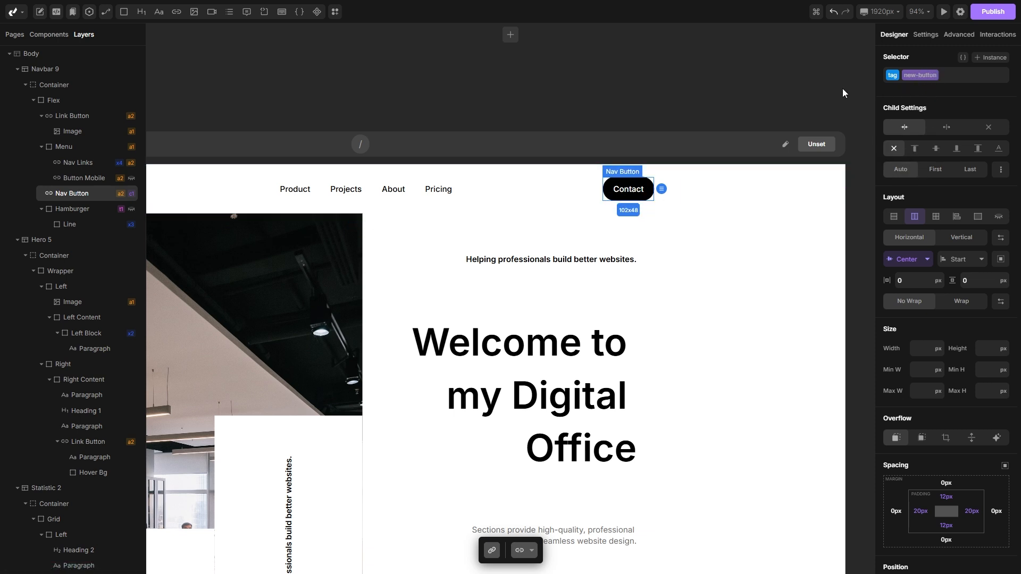
Step: Remove the Start a project link button from the hero's right content
scroll(630, 193, "down", 2)
scroll(619, 192, "down", 3)
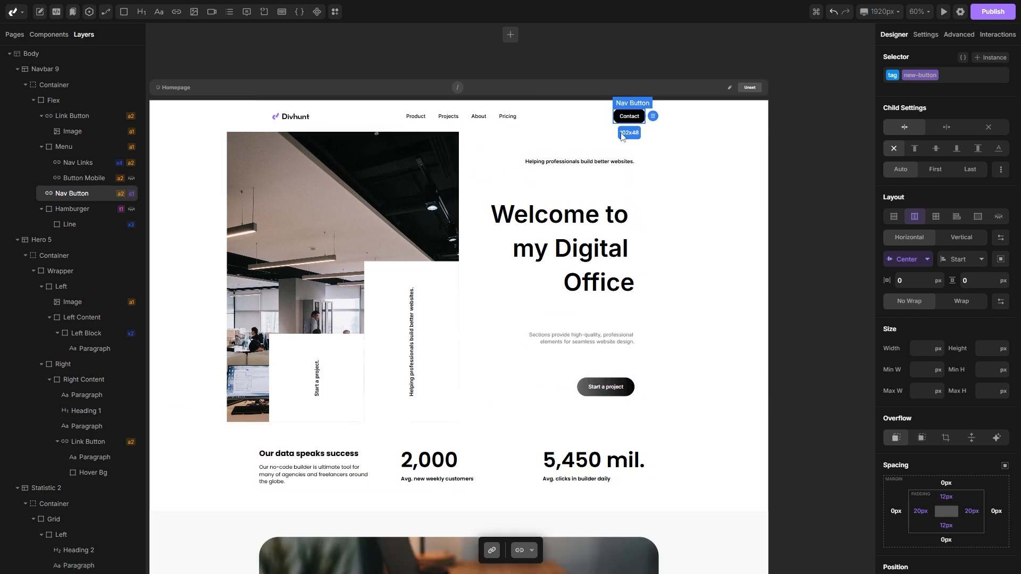
scroll(568, 393, "up", 3)
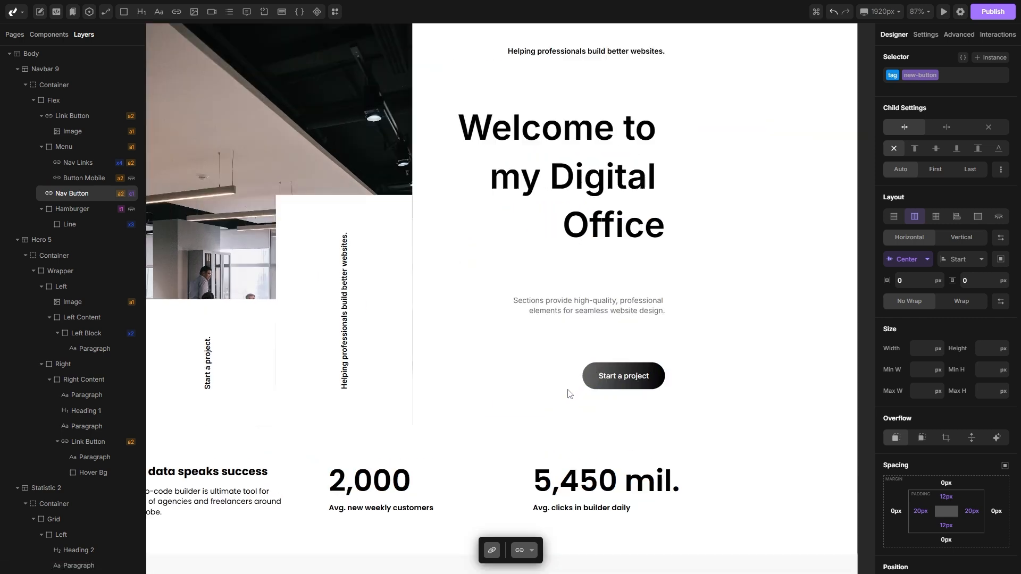
left_click(594, 373)
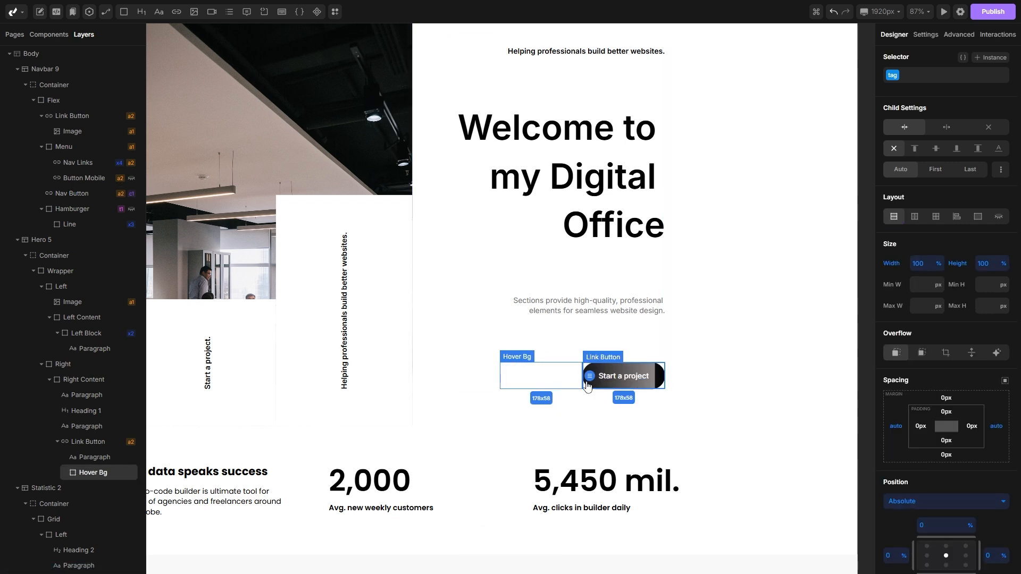
right_click(80, 442)
mouse_move(103, 536)
left_click(104, 554)
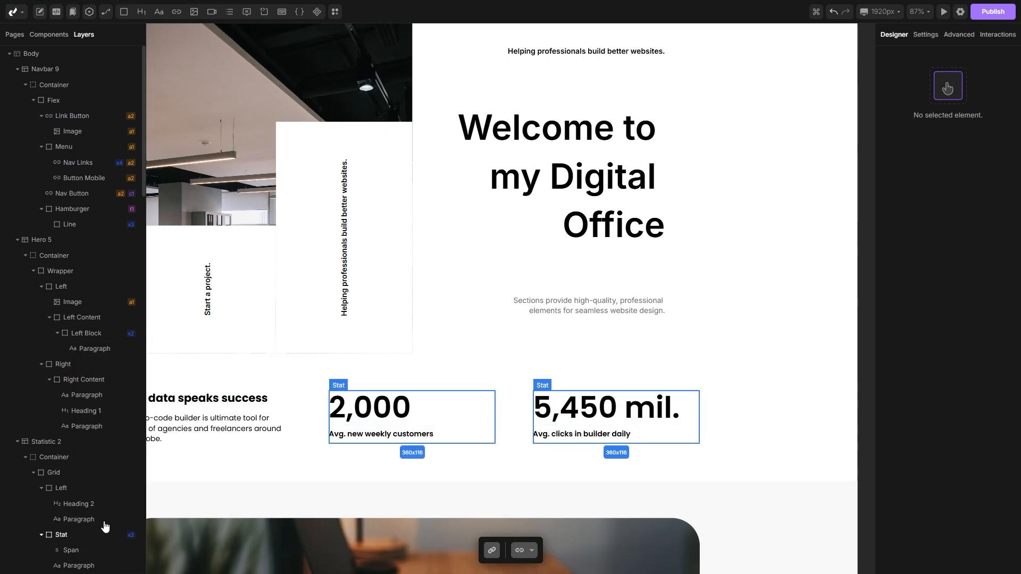
Step: Add a new link button inside the hero's Right Content and assign it the new-button class
left_click(77, 381)
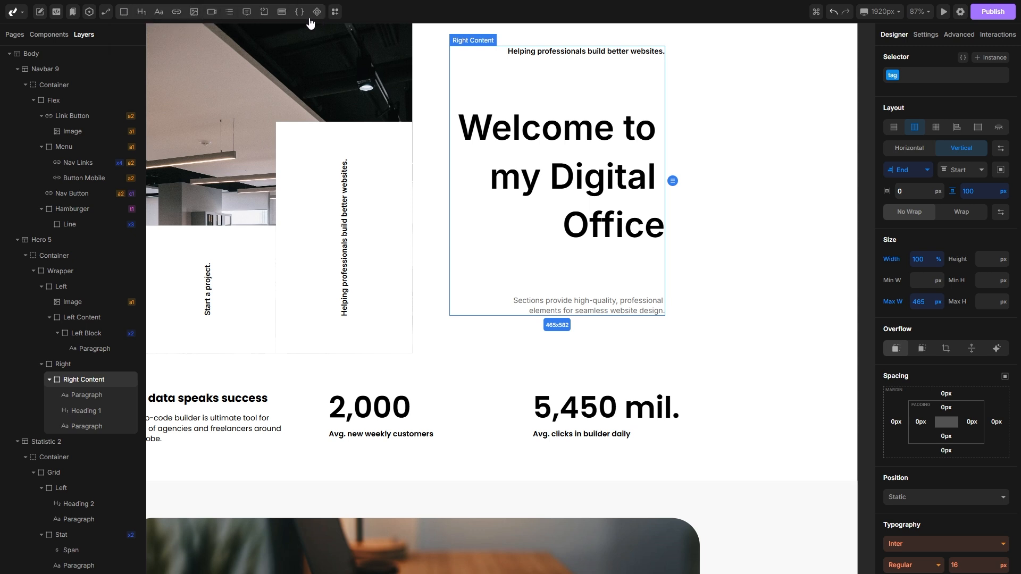
left_click(177, 11)
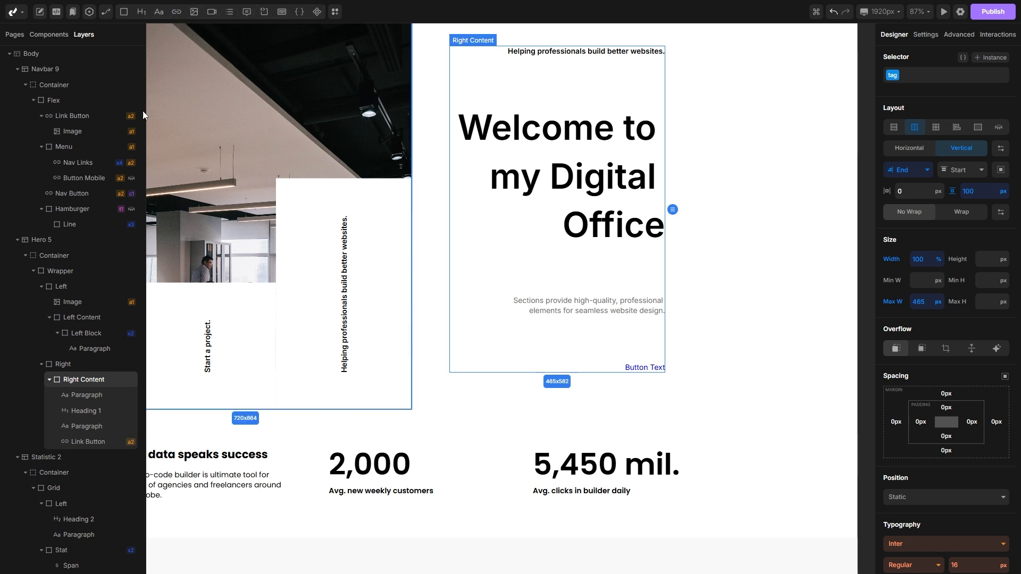
left_click(77, 444)
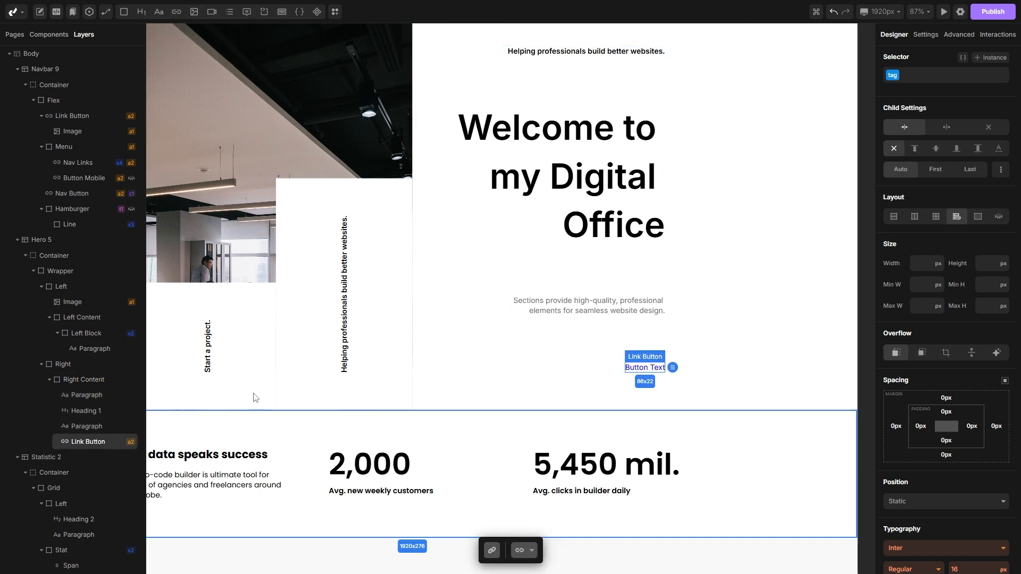
left_click(933, 78)
type("new")
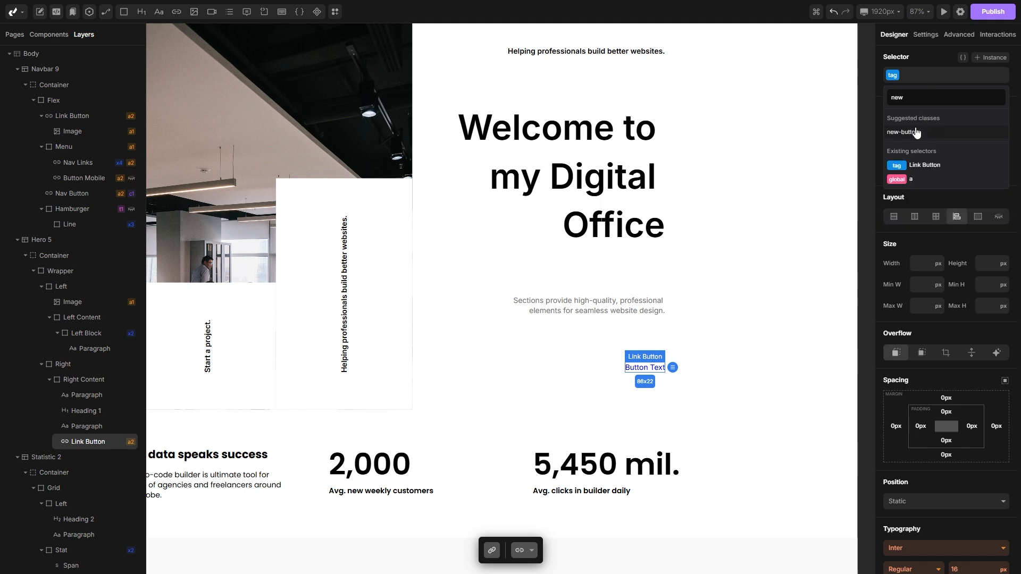
left_click(916, 132)
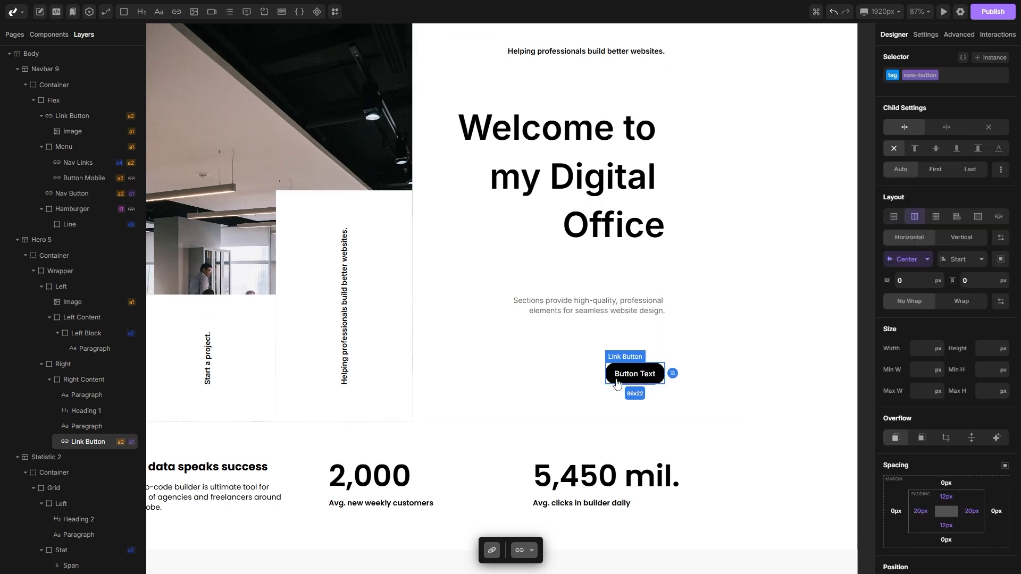
Step: Edit the new-button class and change its background color to dark red #7a0808
scroll(690, 363, "up", 3)
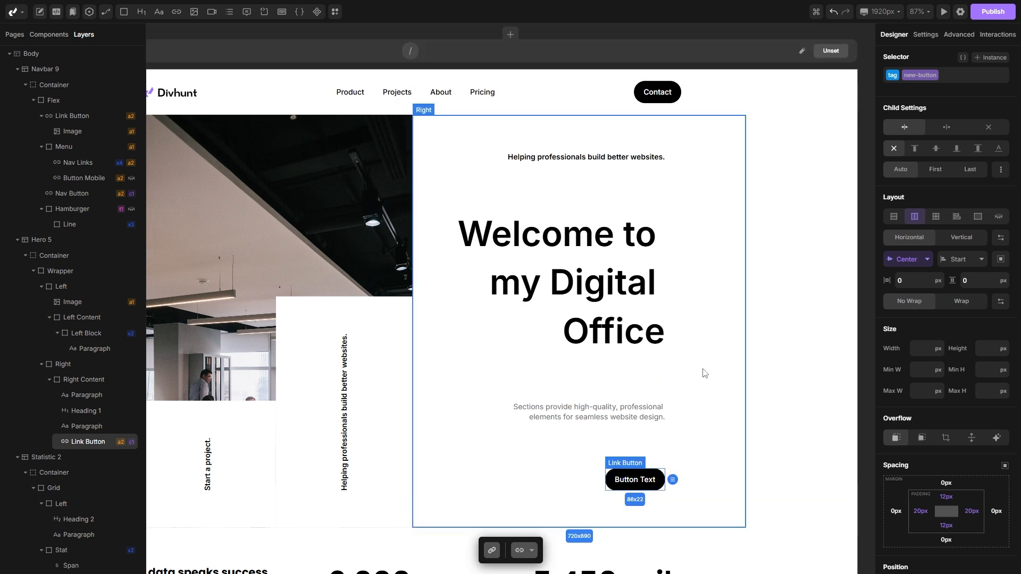
scroll(700, 365, "down", 1)
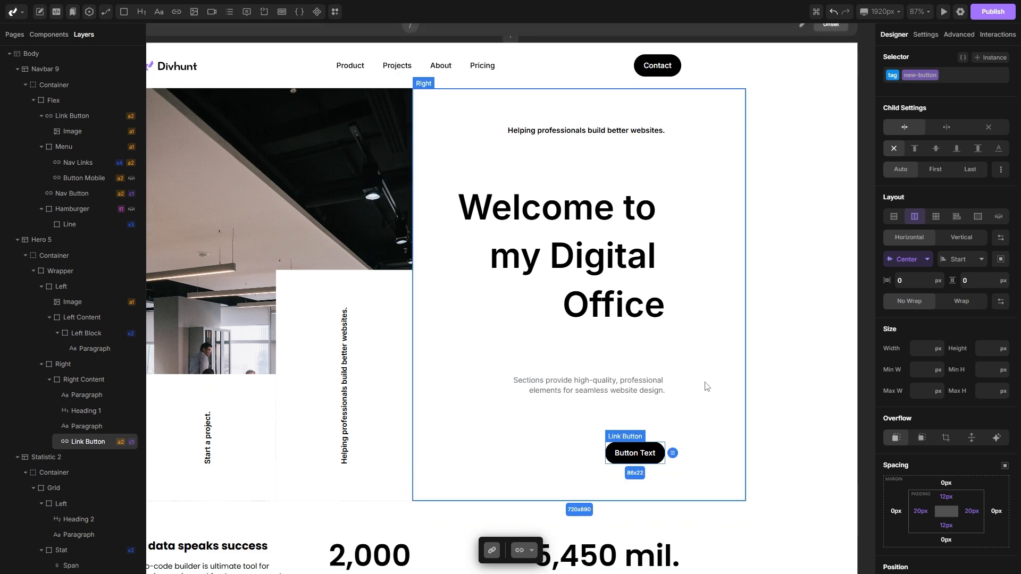
left_click(917, 80)
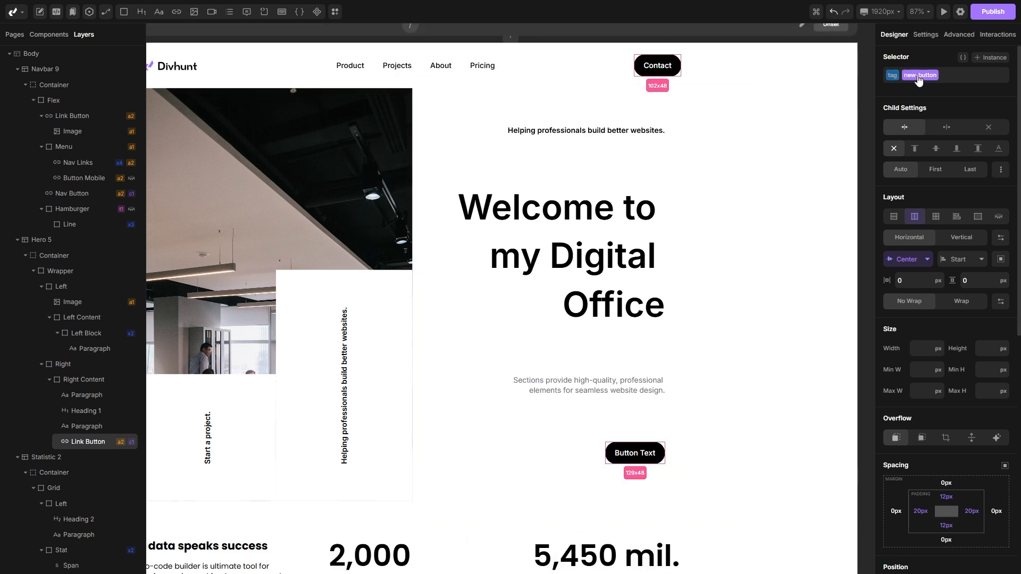
scroll(930, 223, "down", 8)
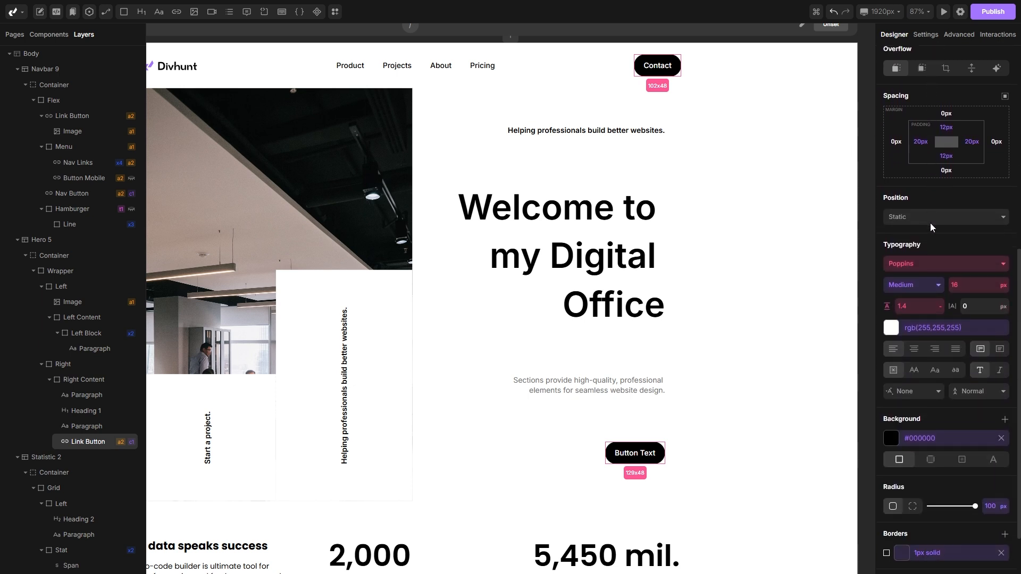
left_click(891, 383)
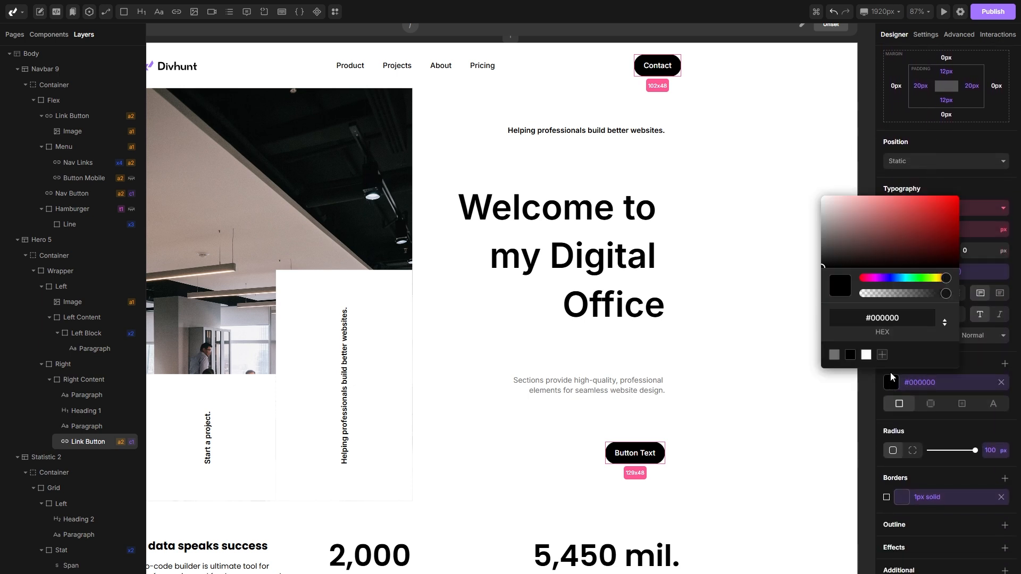
left_click_drag(877, 248, 950, 233)
left_click(820, 427)
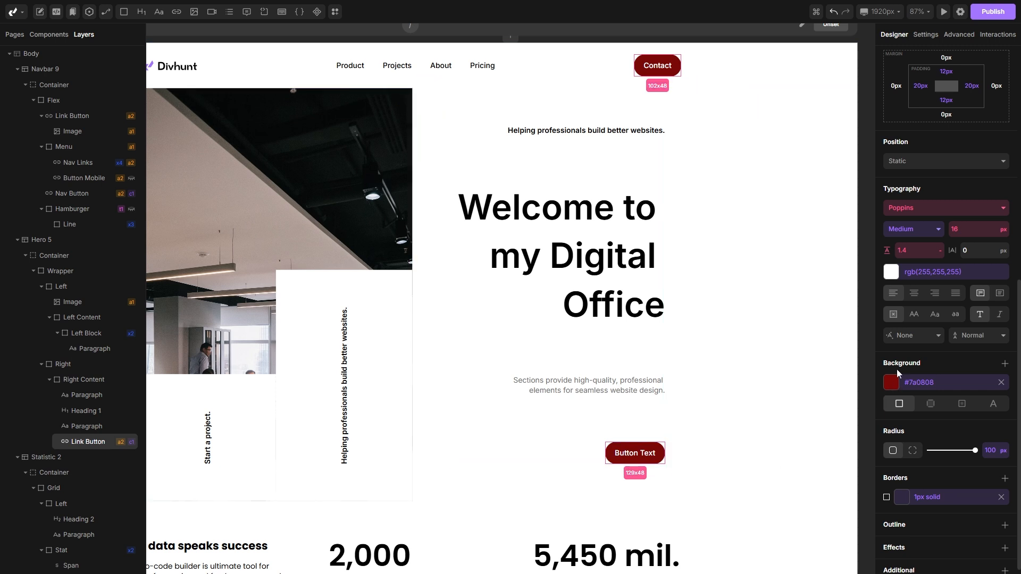
Step: Set the new-button class background color back to black #000000
left_click(892, 383)
left_click_drag(898, 250, 814, 278)
left_click(754, 314)
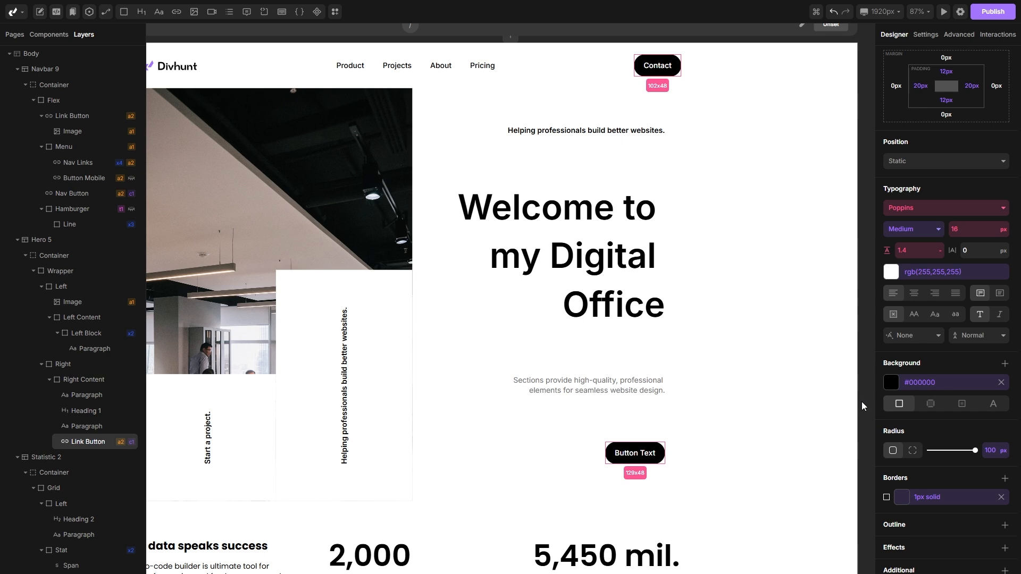
Step: Set the Features 8 section's padding to 125 px top and 150 px bottom
scroll(866, 402, "down", 5)
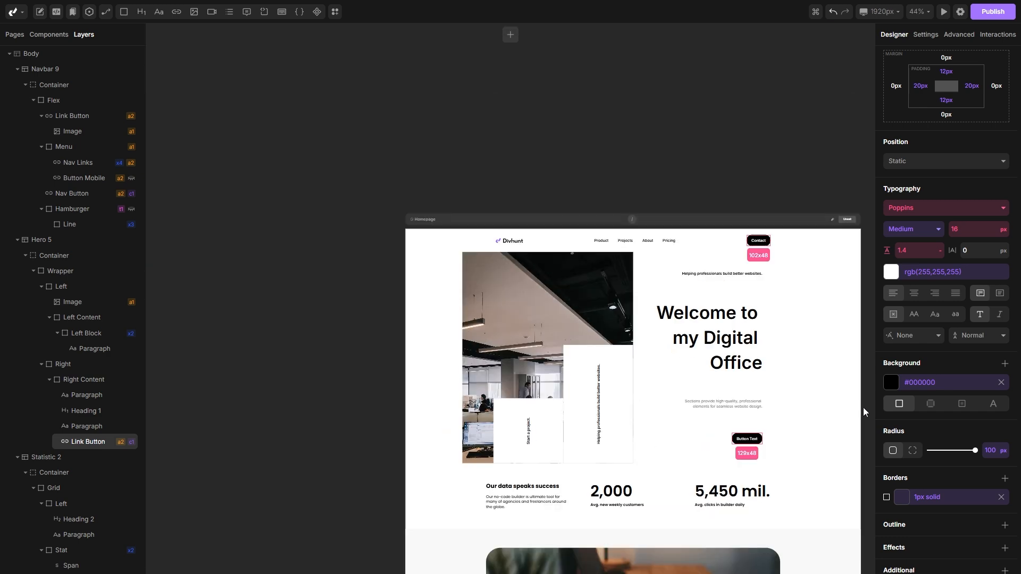
scroll(863, 406, "down", 2)
scroll(836, 401, "right", 1)
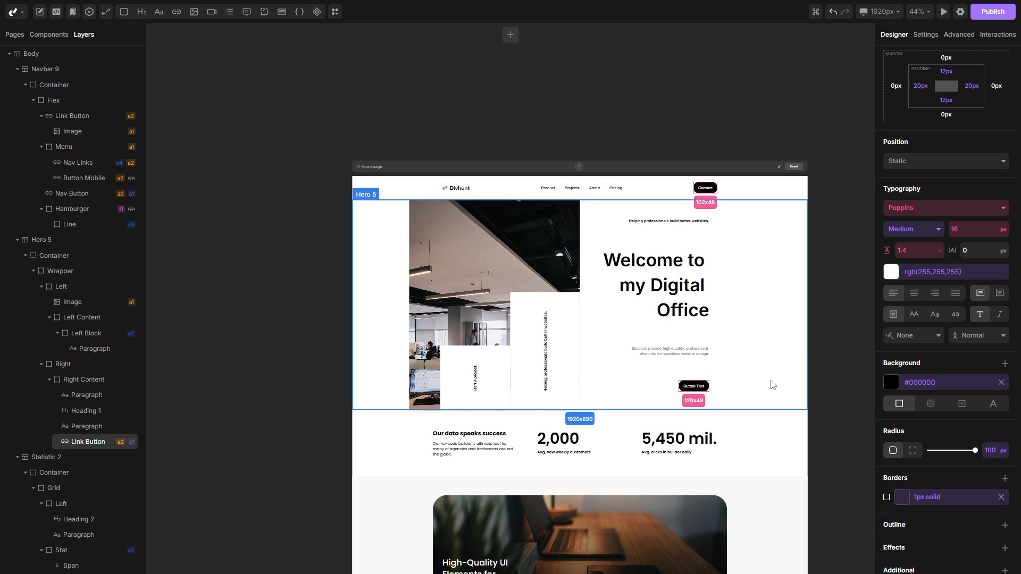
scroll(707, 352, "down", 3)
scroll(707, 353, "down", 4)
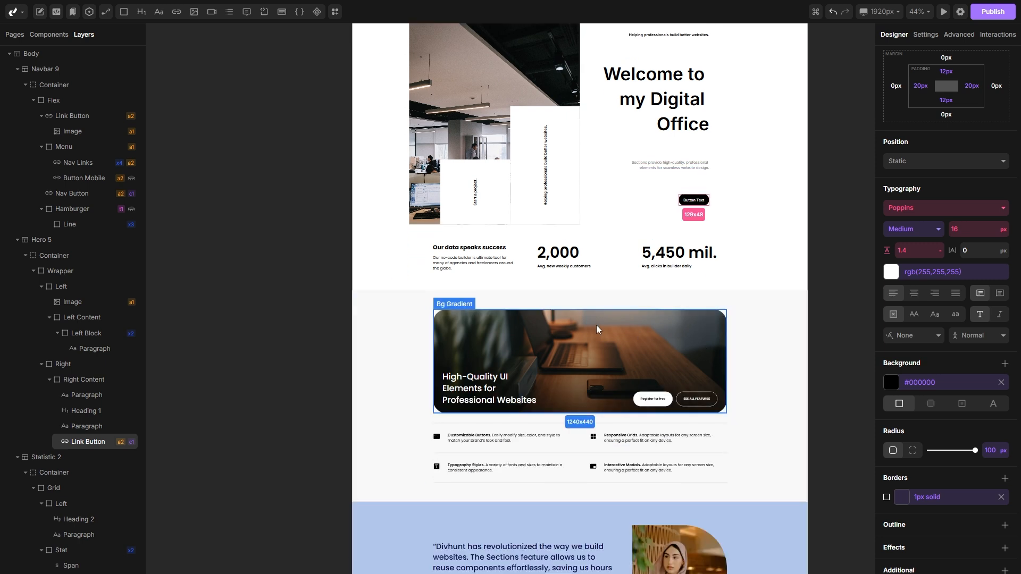
scroll(586, 322, "up", 2)
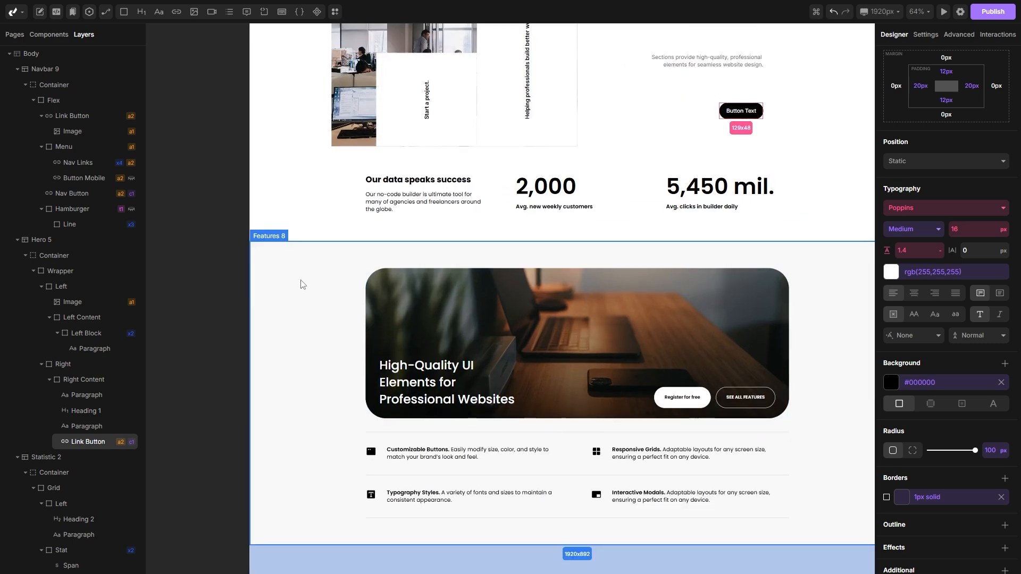
left_click(285, 274)
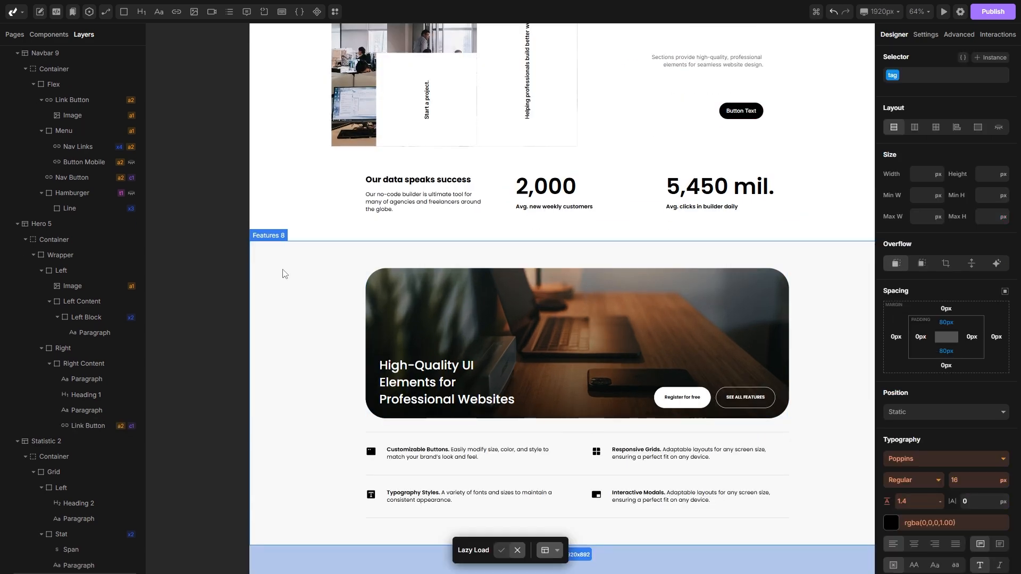
left_click(947, 323)
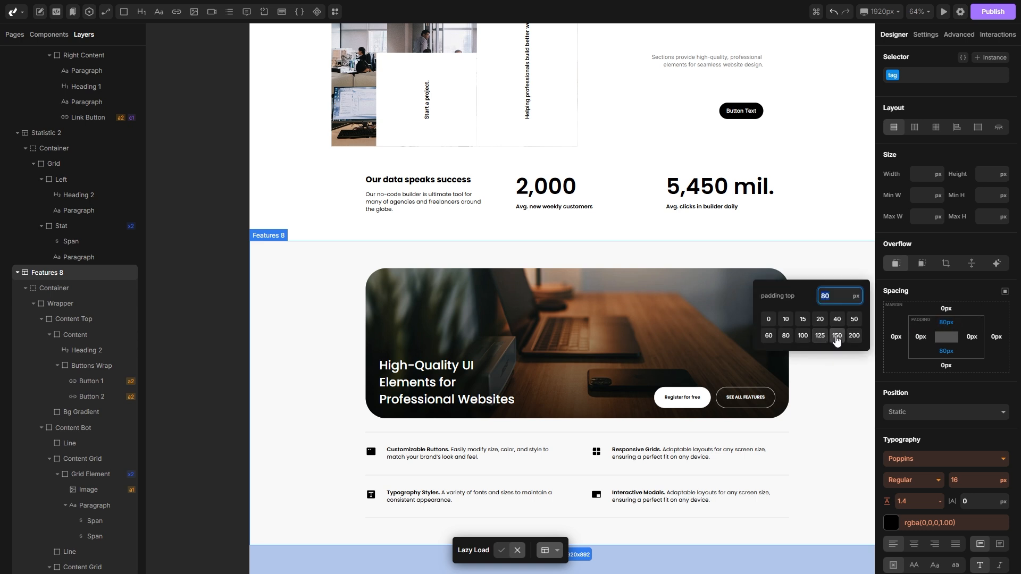
left_click(820, 336)
scroll(823, 342, "down", 3)
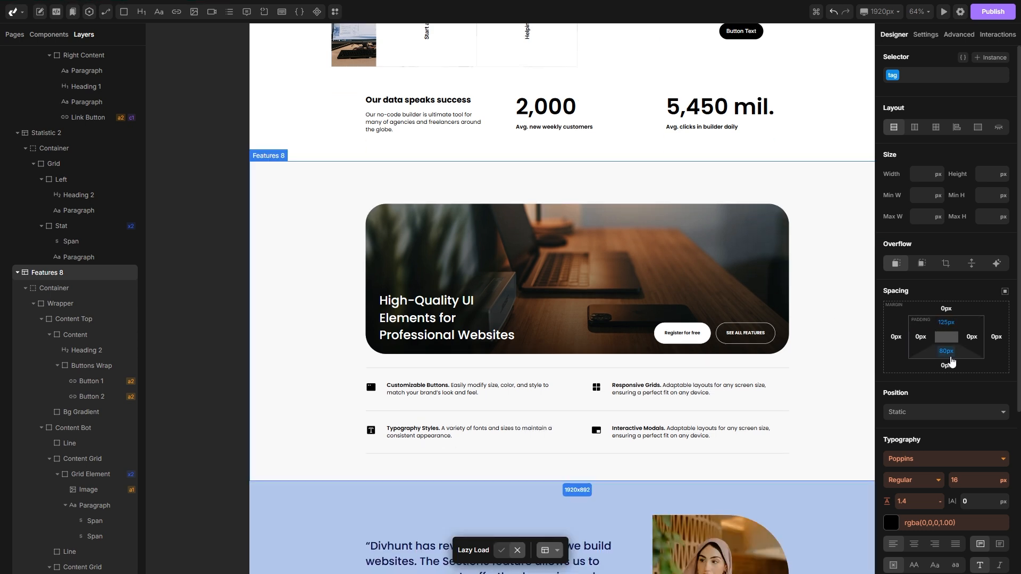
left_click(945, 352)
left_click(837, 335)
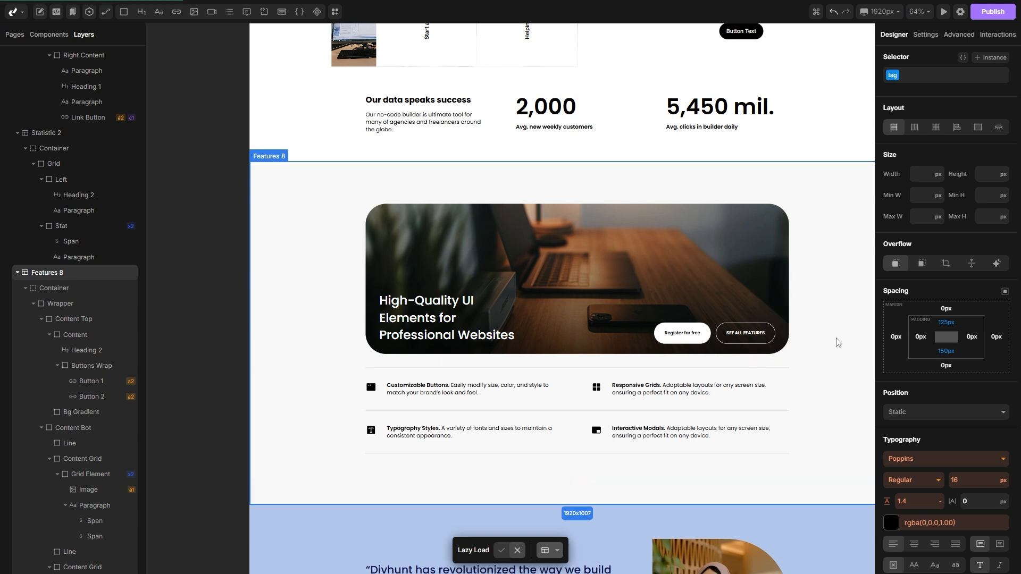
Step: Set the Testimonials 4 section's background color to black
scroll(587, 351, "right", 3)
scroll(548, 296, "left", 2)
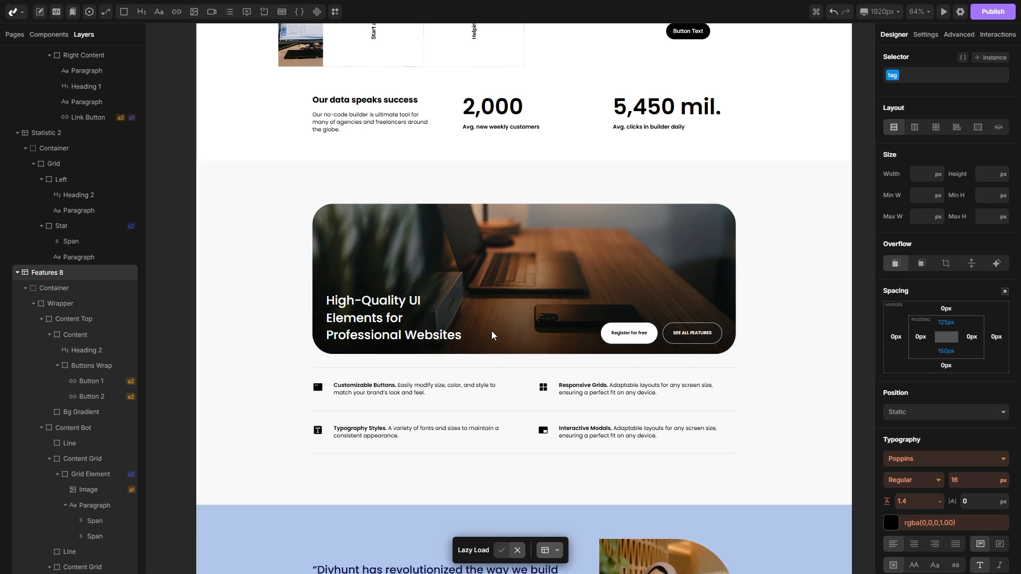
scroll(521, 287, "down", 4)
scroll(520, 296, "down", 6)
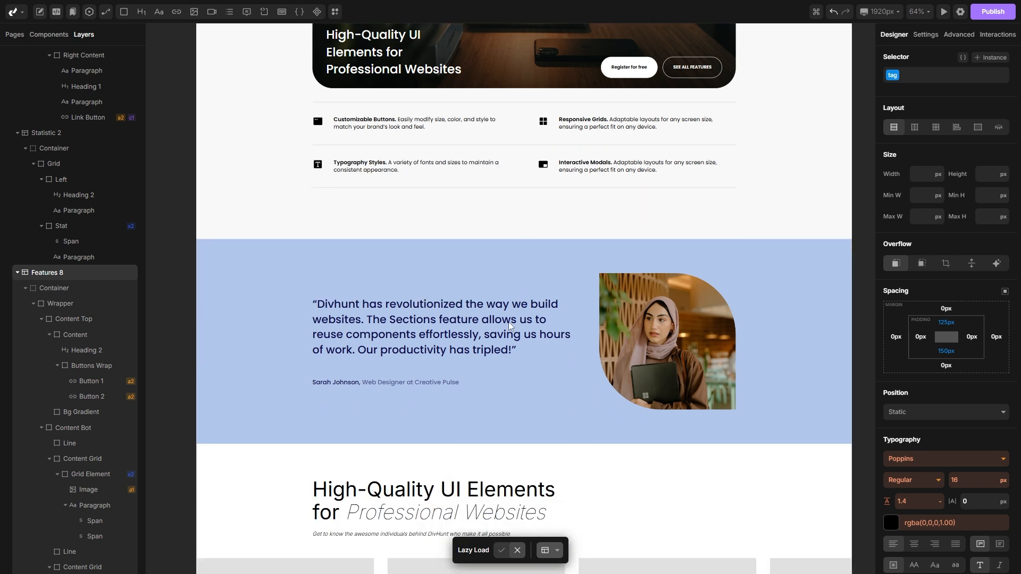
scroll(393, 345, "left", 2)
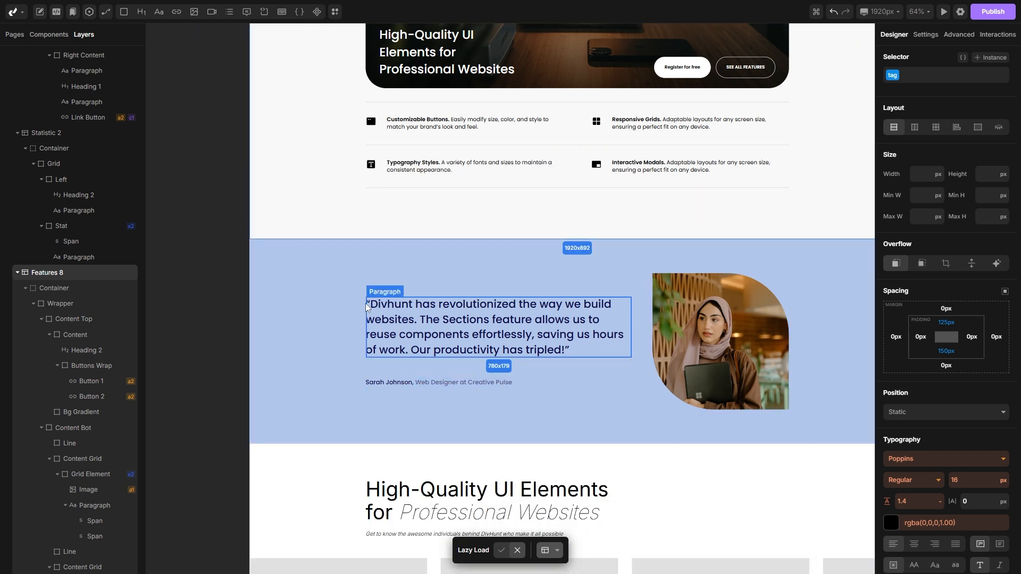
left_click(327, 264)
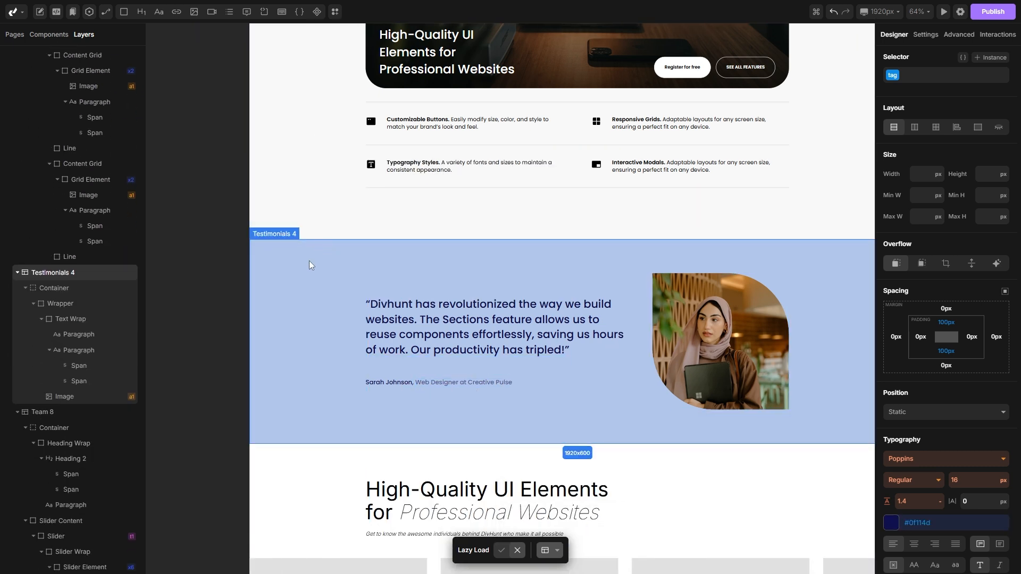
scroll(937, 295, "down", 5)
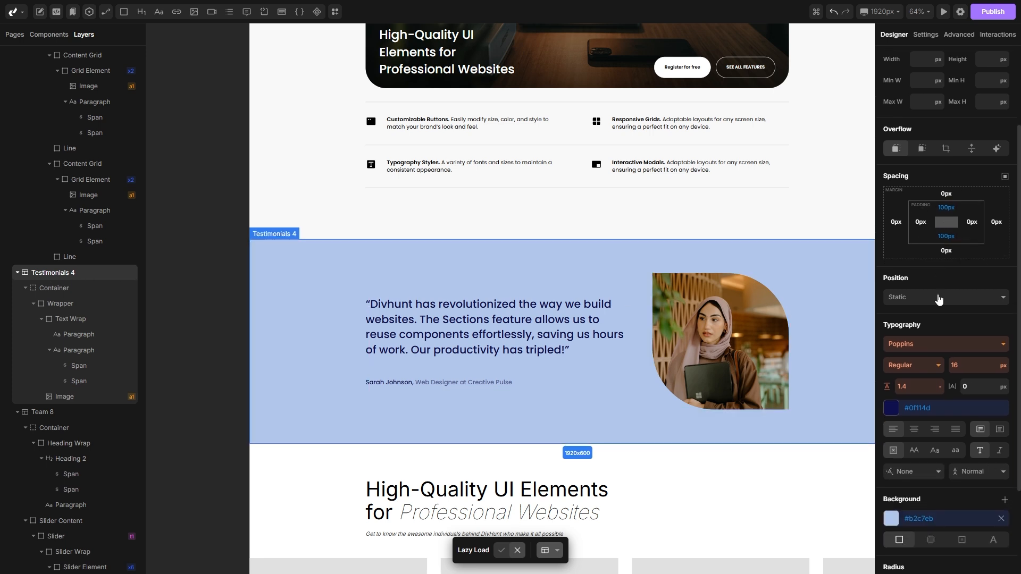
left_click(892, 398)
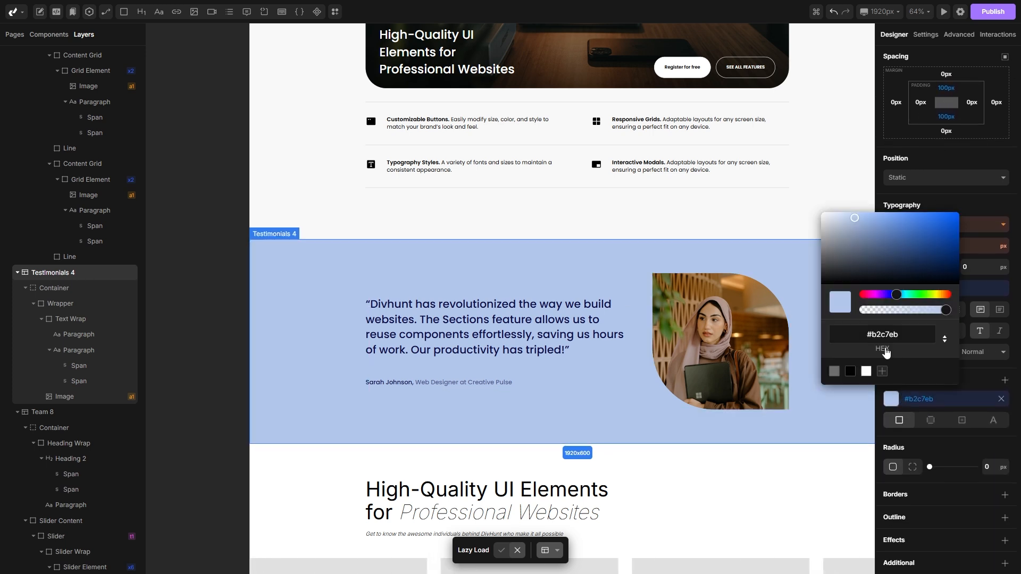
left_click(852, 371)
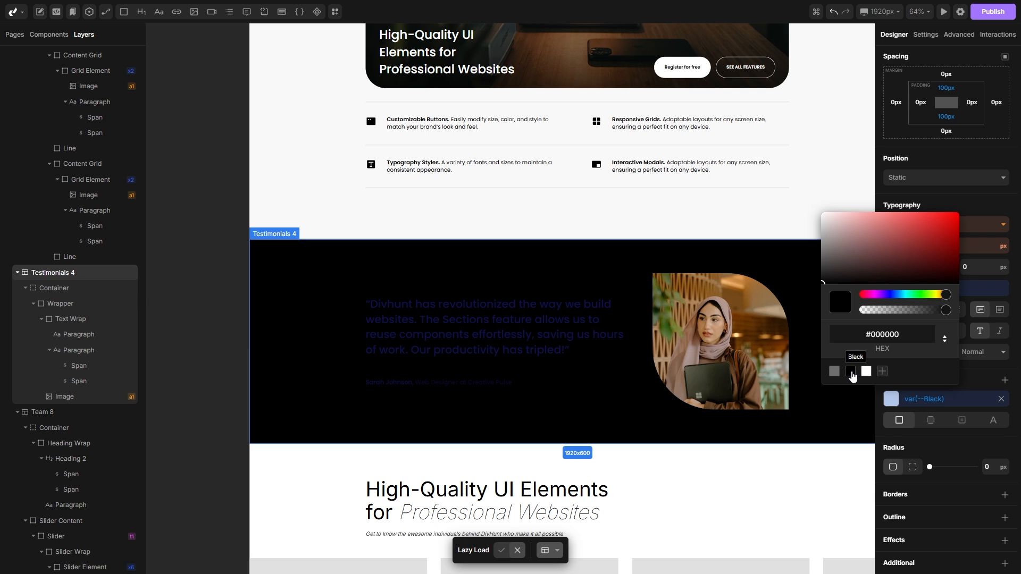
left_click(944, 400)
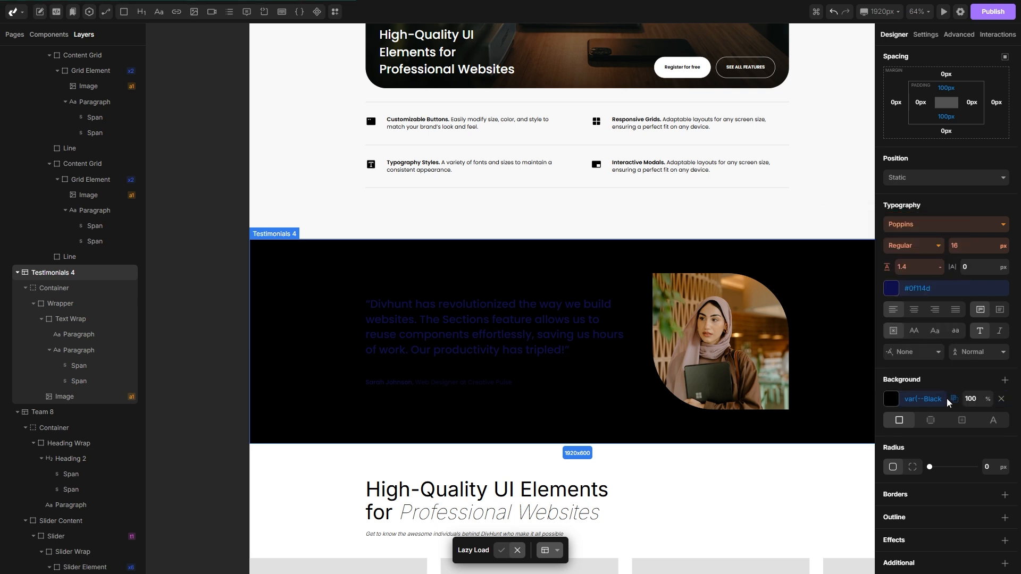
Step: Set the Testimonials 4 section's text color to white
left_click(892, 289)
left_click(866, 261)
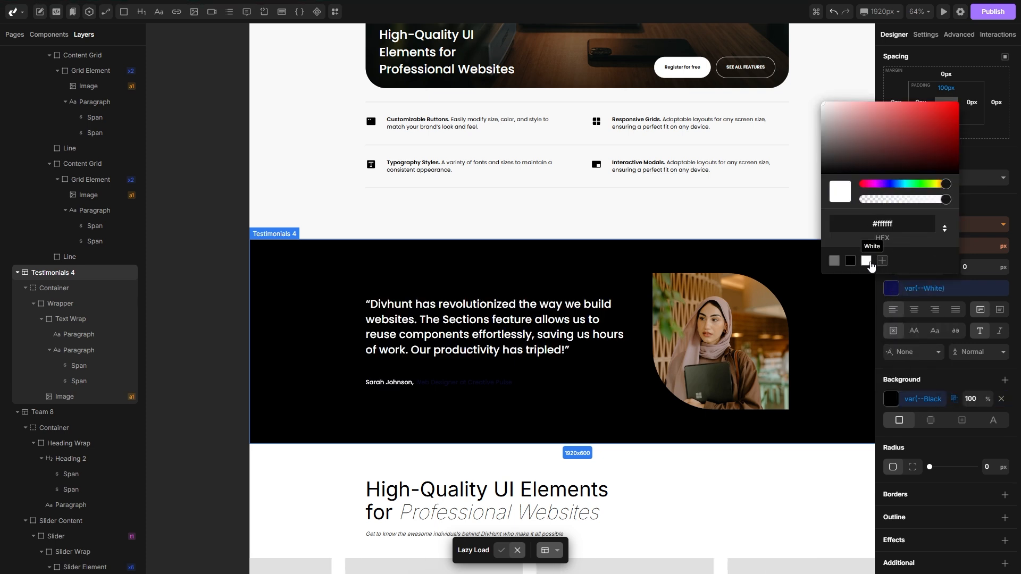
left_click(647, 410)
scroll(579, 405, "right", 2)
scroll(512, 339, "left", 1)
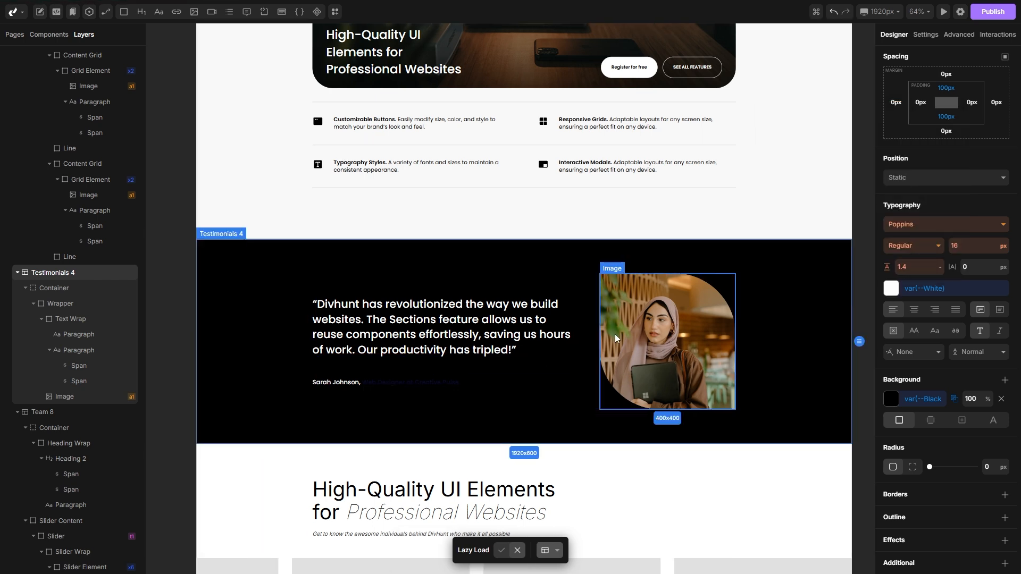
Step: Reset the corner radius styling of the Content Top container in the Features 8 section
scroll(606, 319, "up", 1)
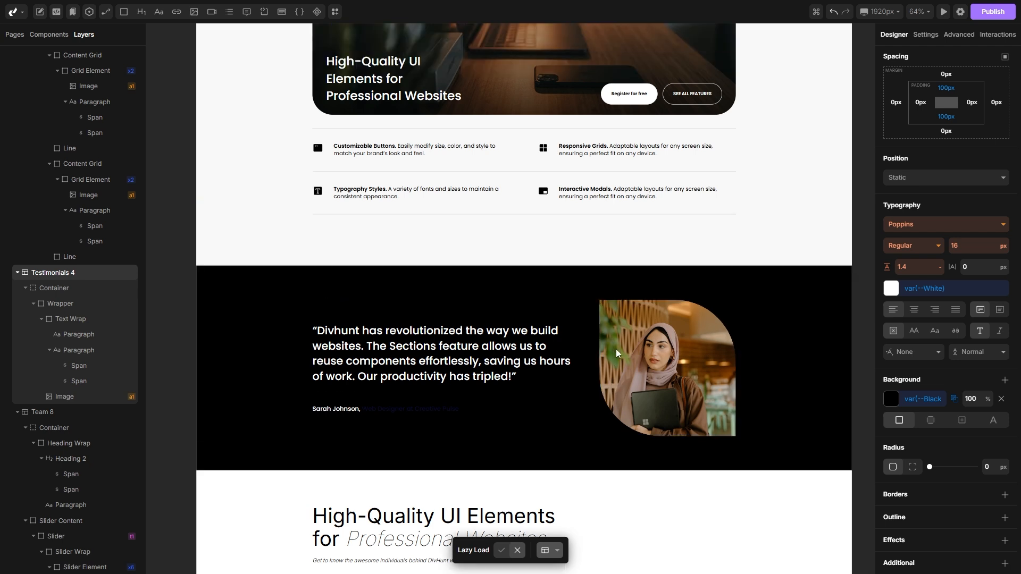
scroll(619, 372, "up", 2)
scroll(652, 452, "up", 3)
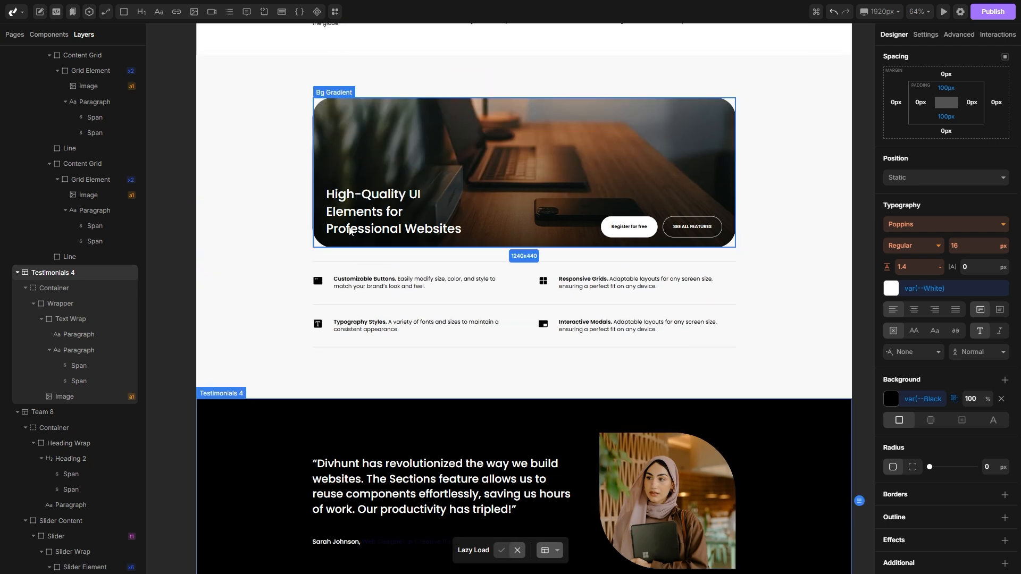
scroll(349, 231, "up", 2)
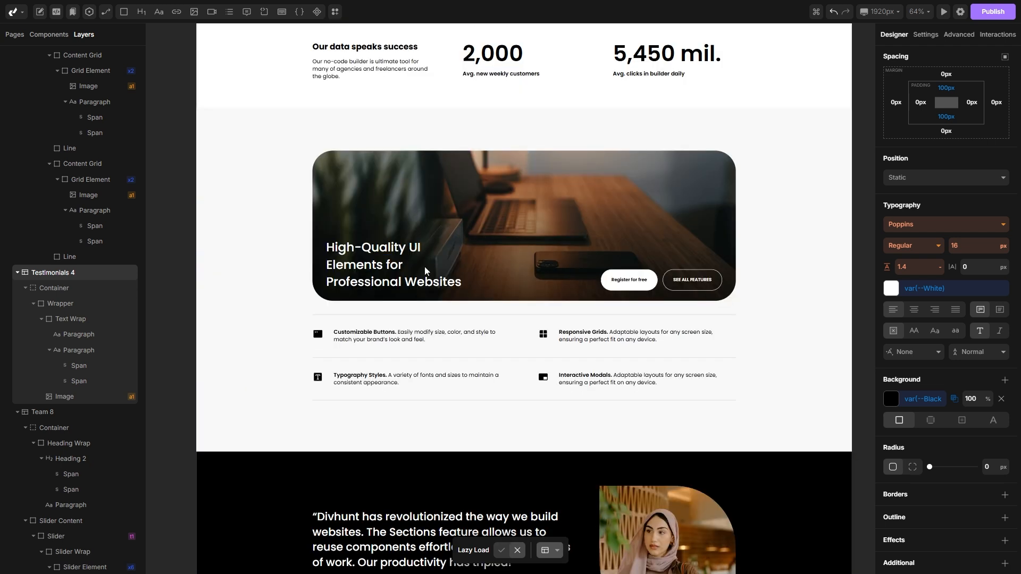
left_click(724, 162)
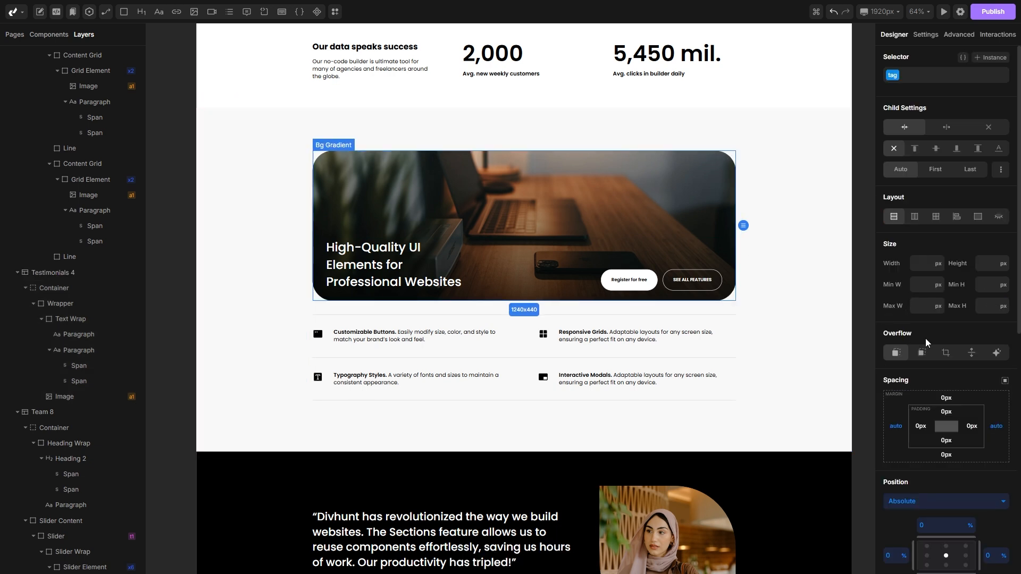
scroll(925, 341, "down", 8)
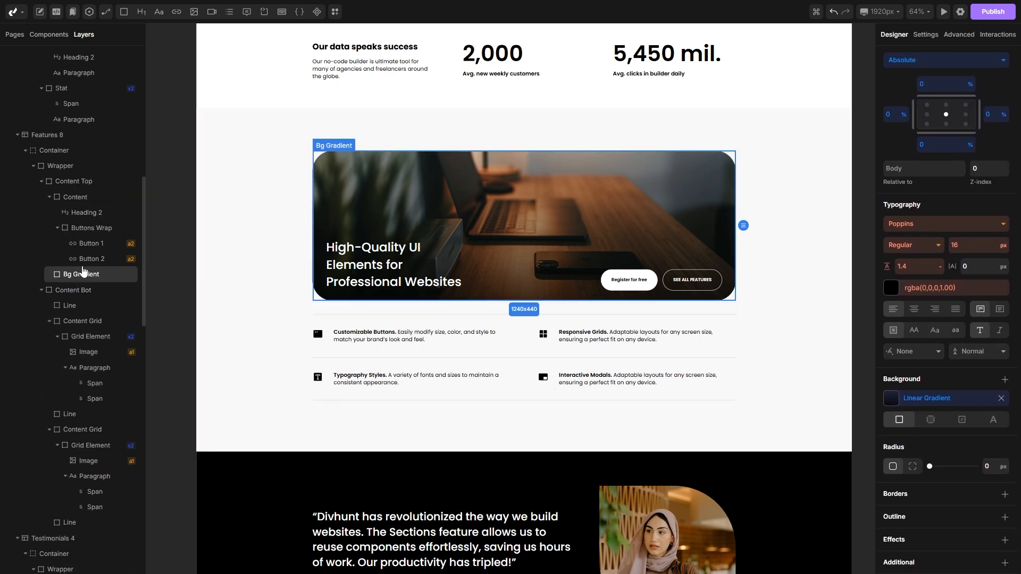
left_click(70, 204)
left_click(59, 183)
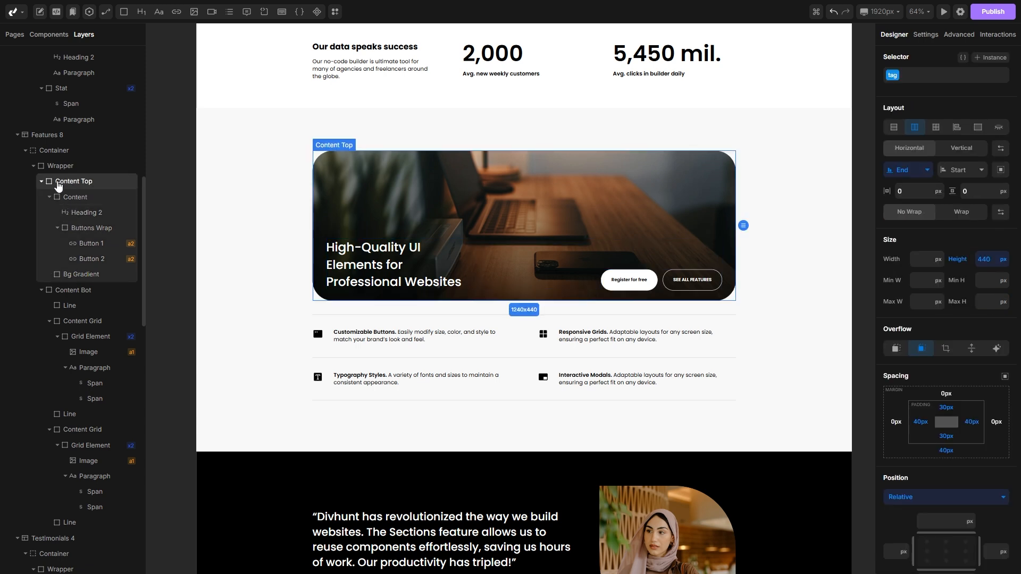
scroll(904, 377, "down", 7)
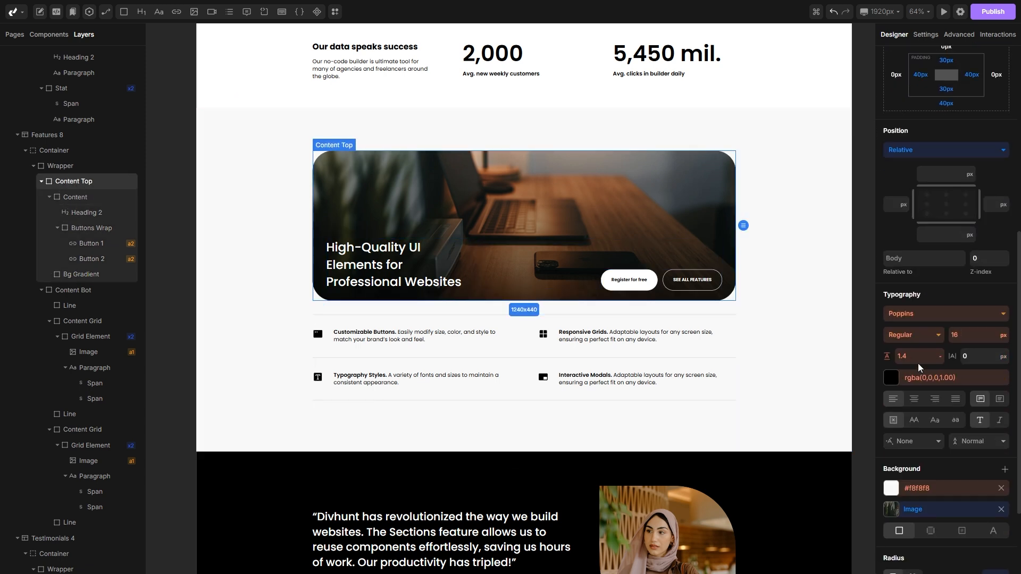
scroll(918, 363, "down", 3)
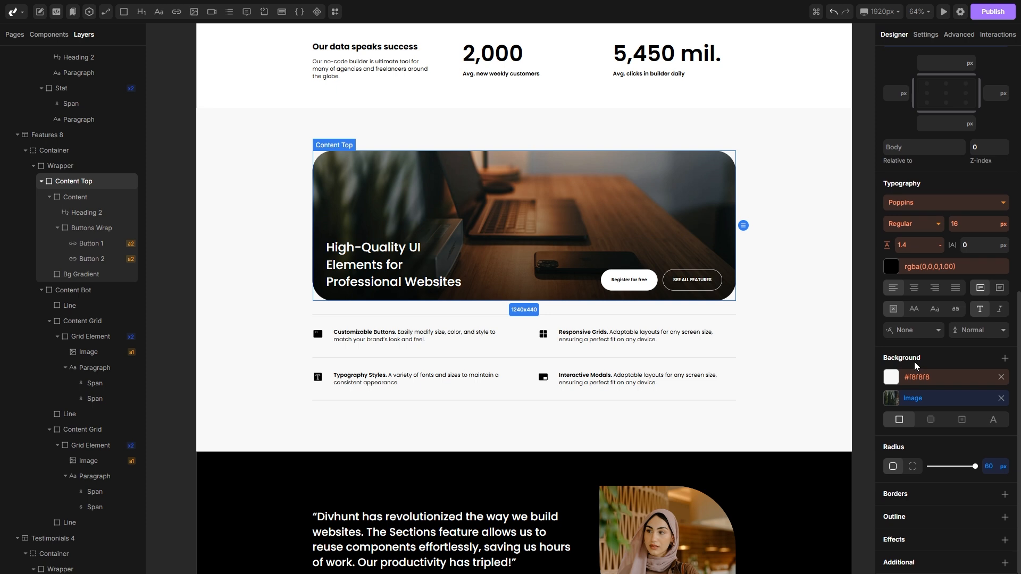
right_click(995, 467)
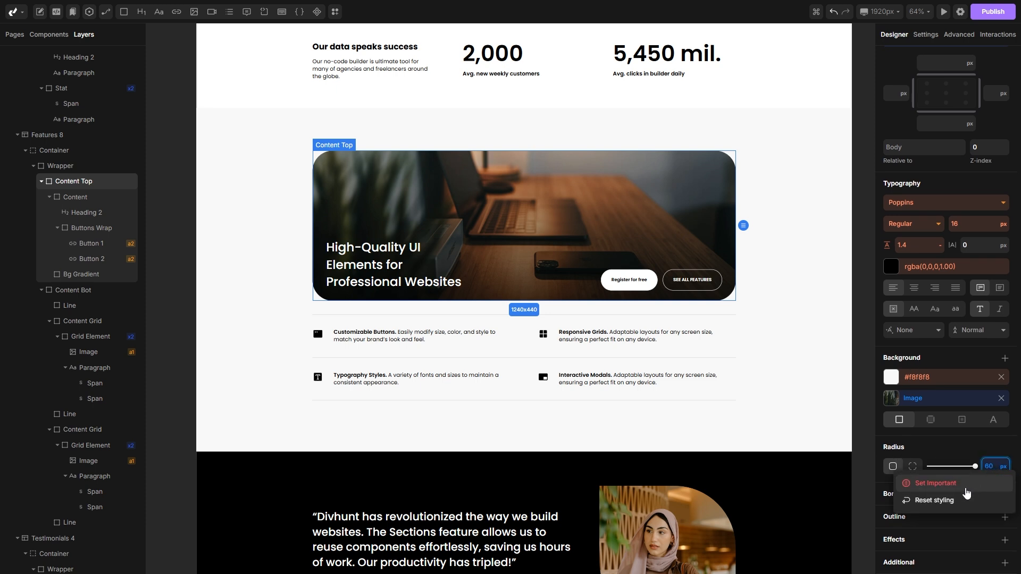
left_click(945, 501)
Step: Hide the Grid Lines element in the CTA 6 section by setting its layout display to none
left_click(731, 349)
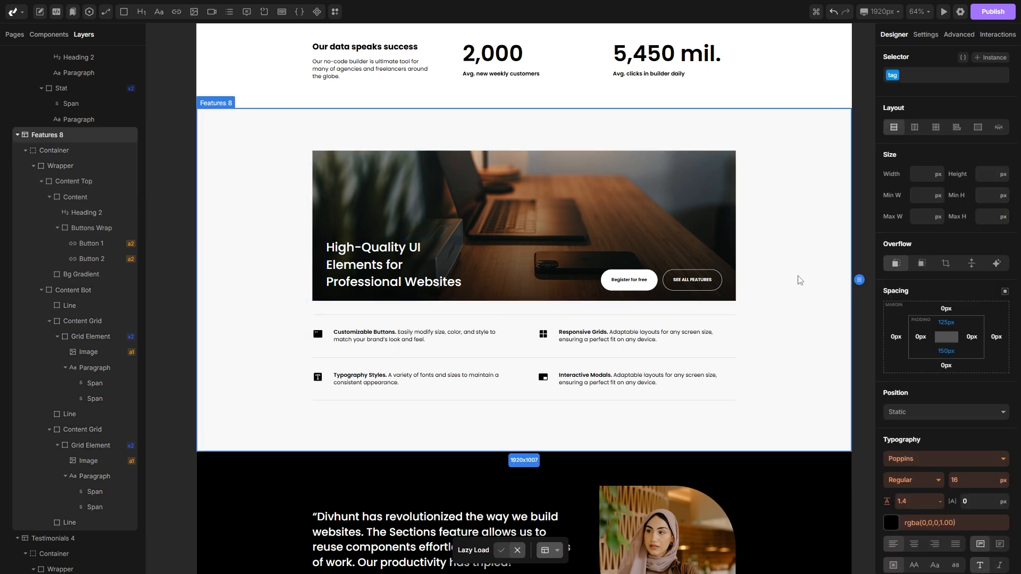
scroll(791, 269, "down", 8)
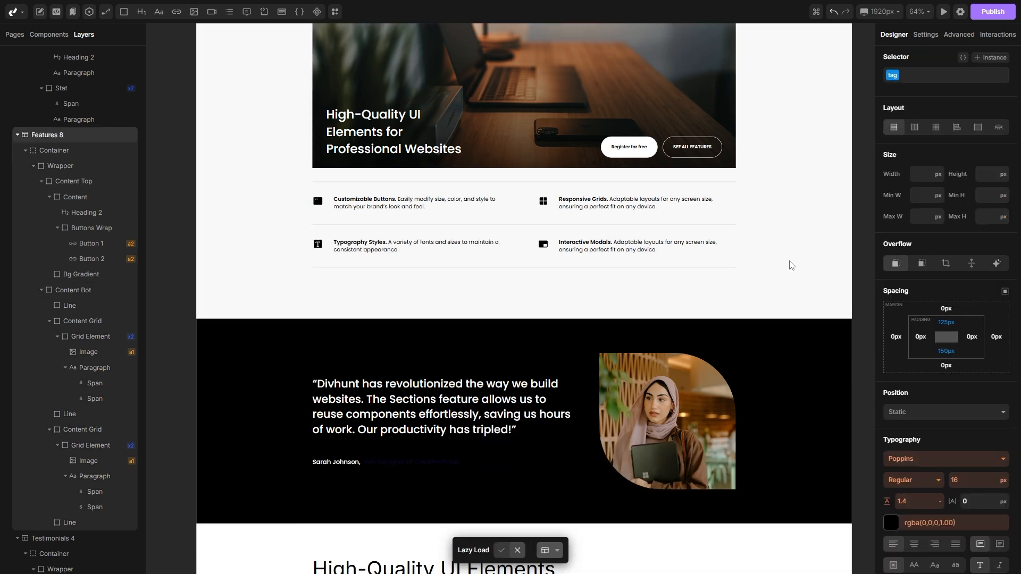
scroll(789, 231, "down", 7)
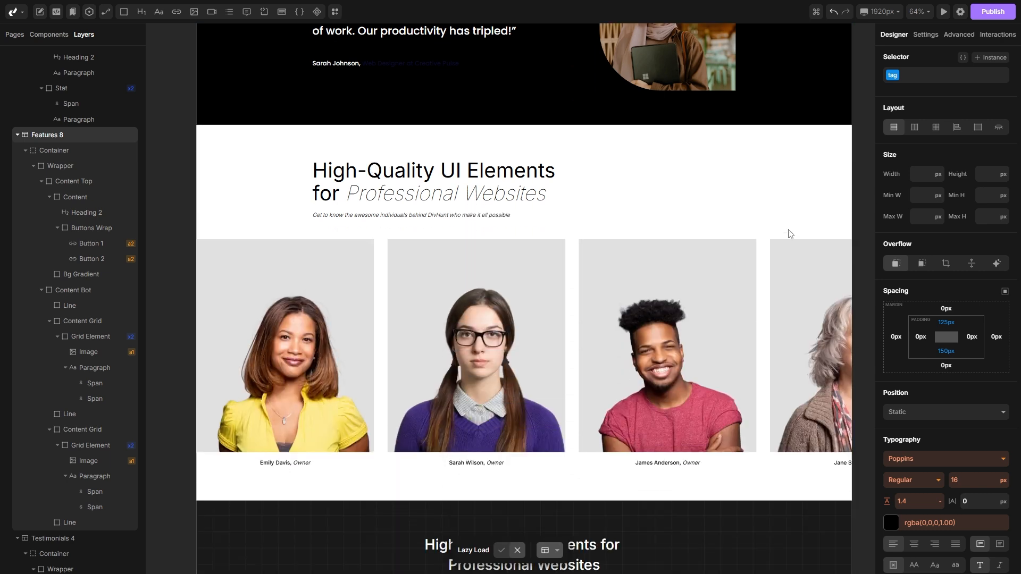
scroll(790, 246, "down", 1)
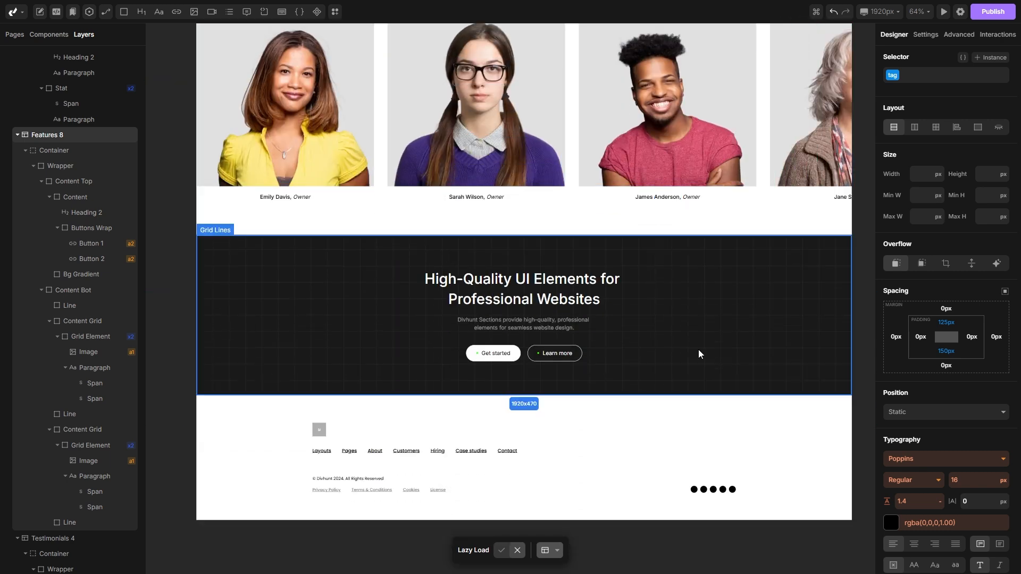
left_click(254, 292)
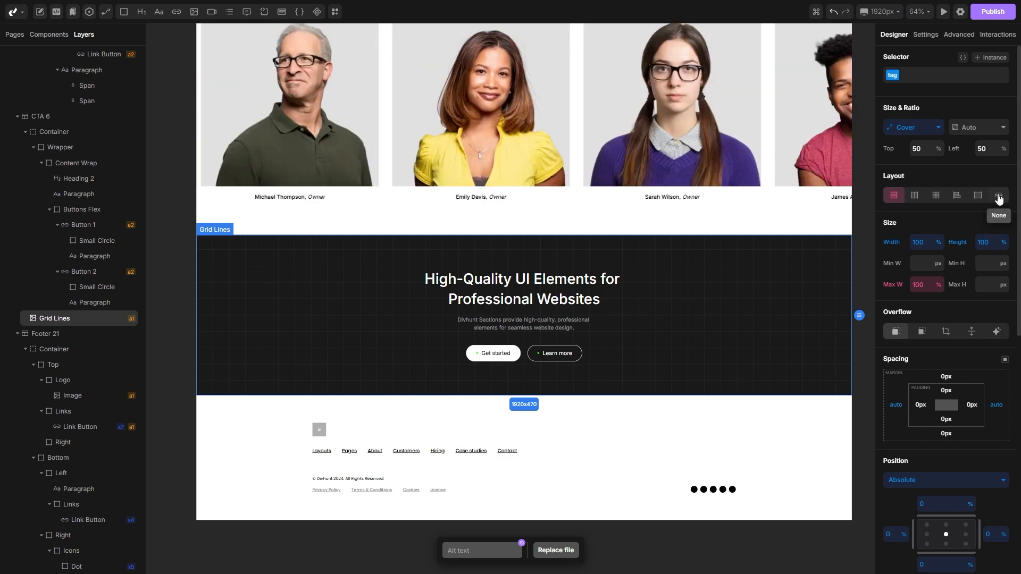
left_click(998, 196)
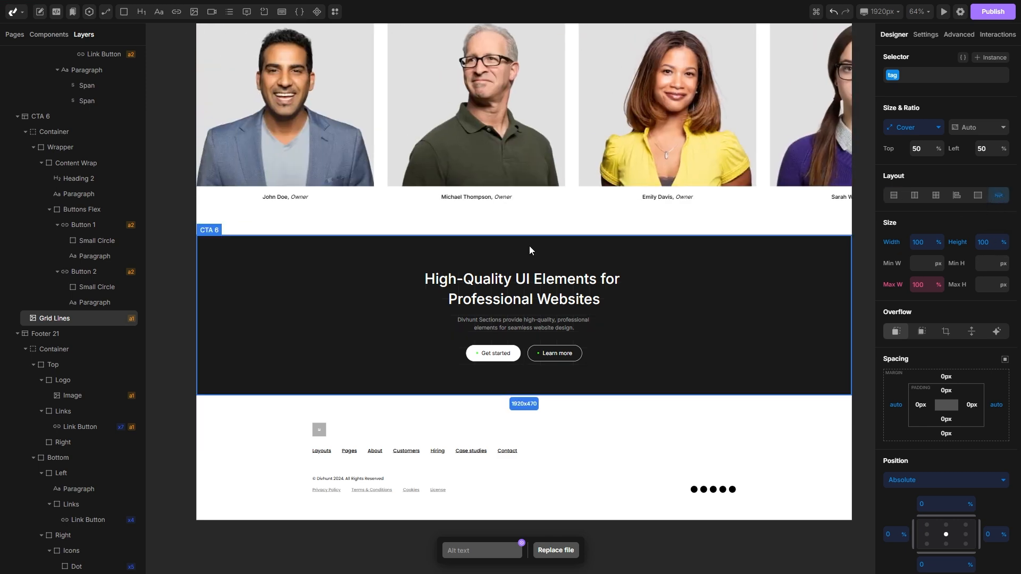
Step: Set the CTA 6 section's background color to black
left_click(62, 119)
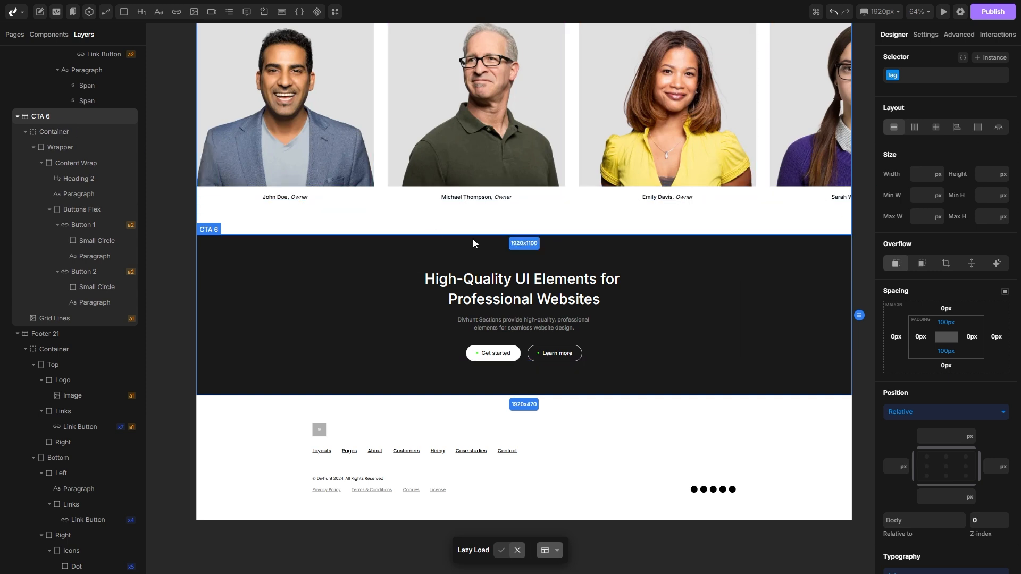
scroll(908, 284, "down", 6)
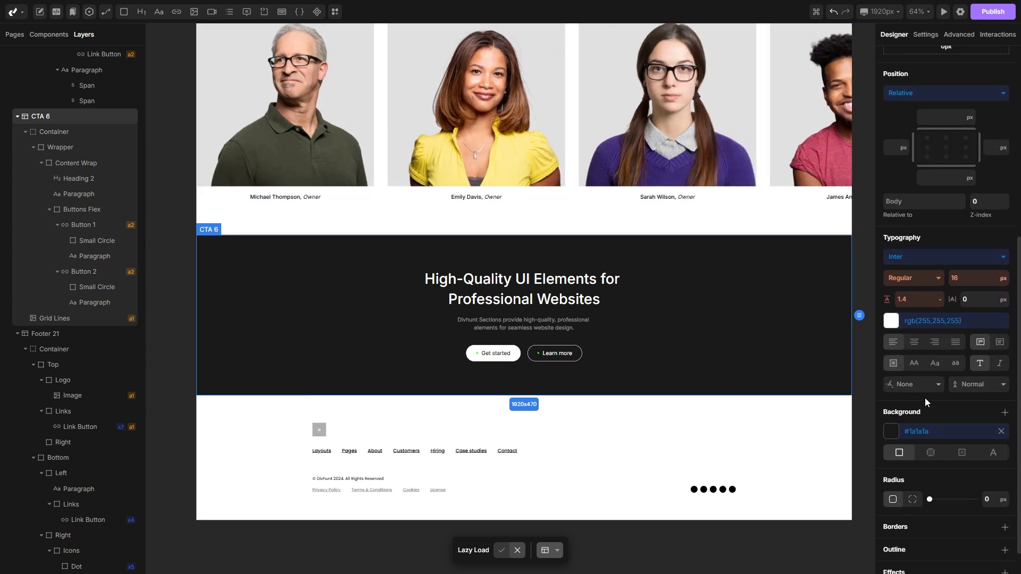
left_click(892, 433)
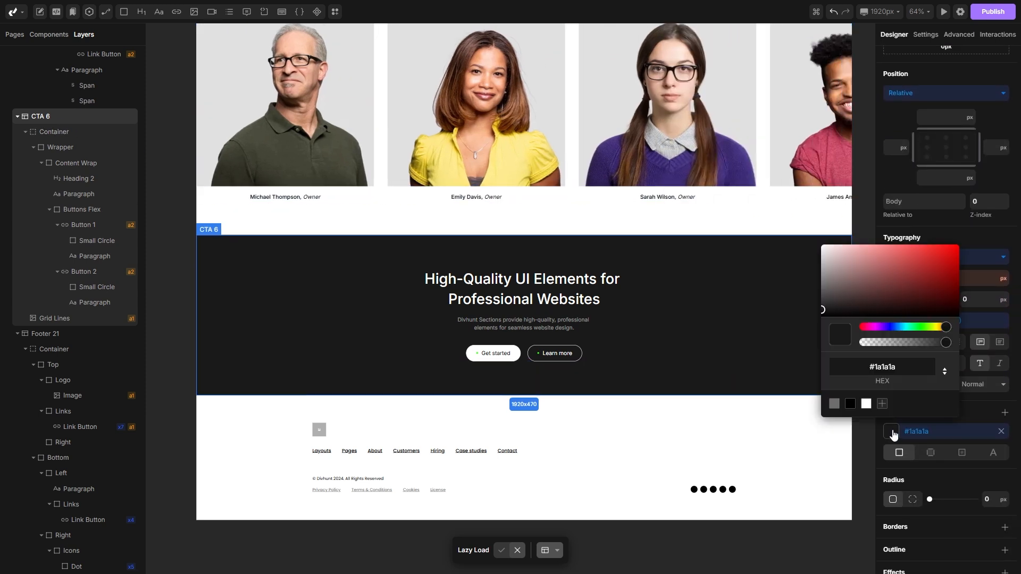
left_click(851, 404)
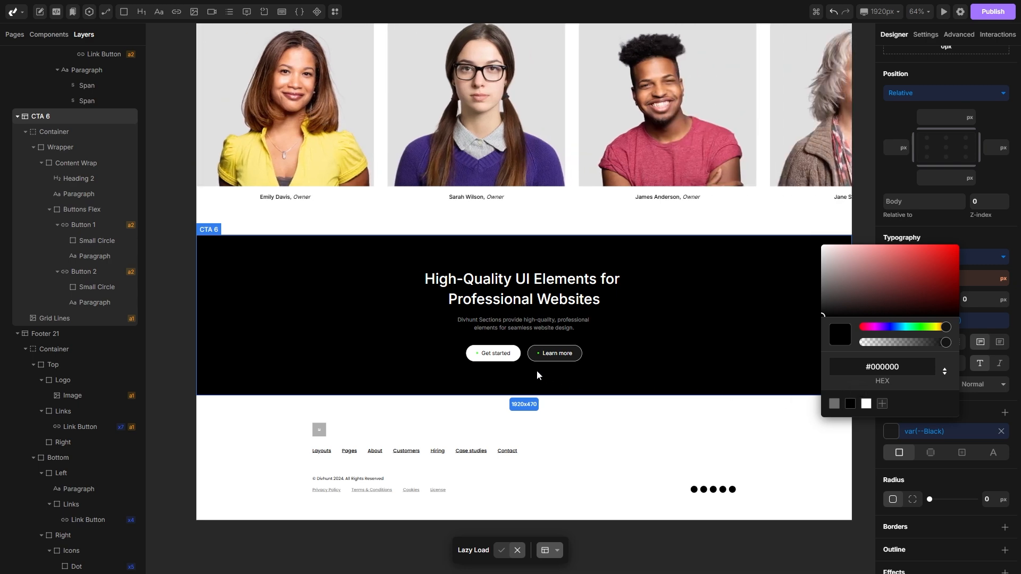
left_click(529, 369)
Step: Remove the Learn more button from the CTA 6 section
scroll(525, 367, "up", 2)
scroll(524, 363, "up", 3)
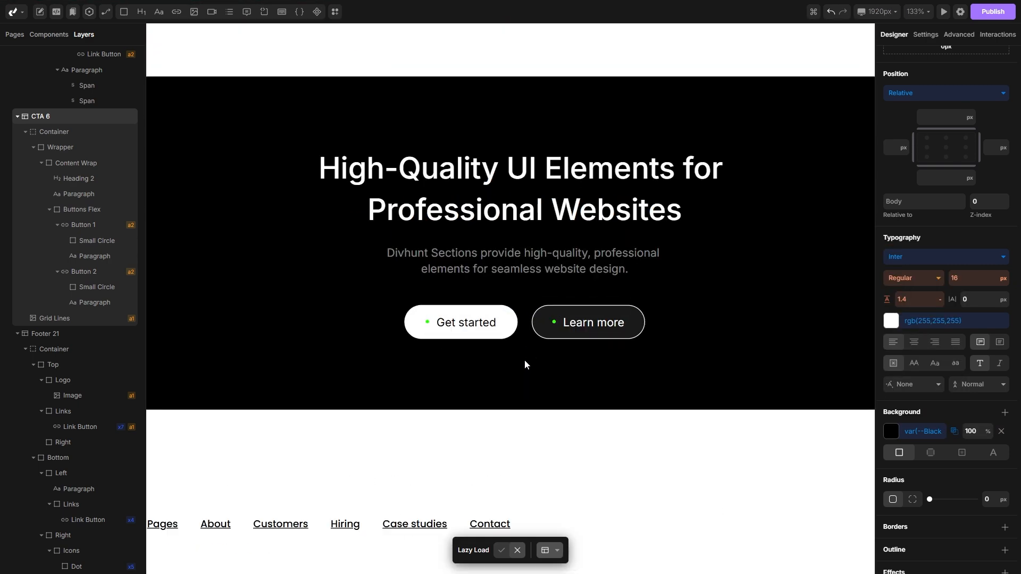
right_click(561, 337)
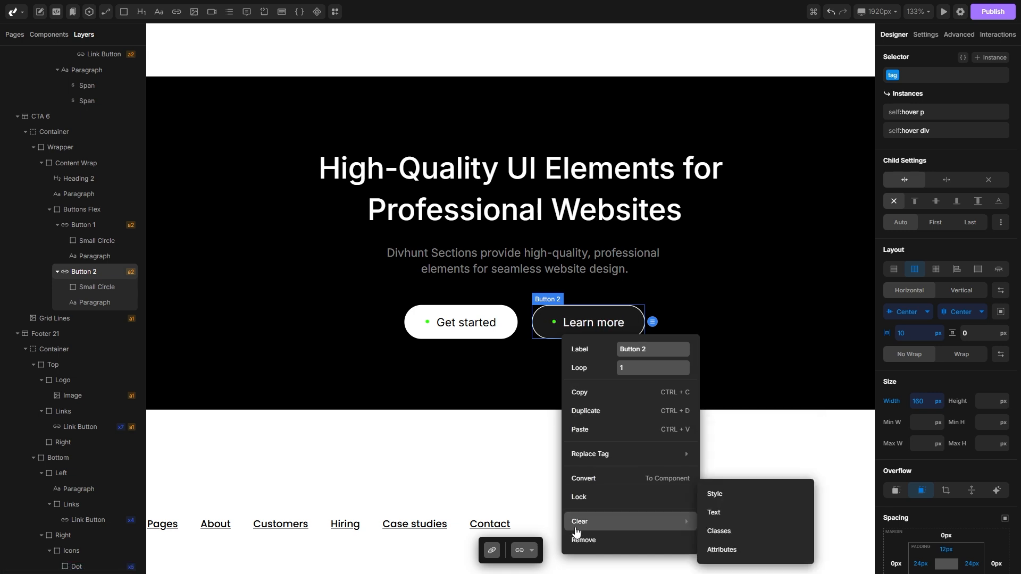
left_click(583, 540)
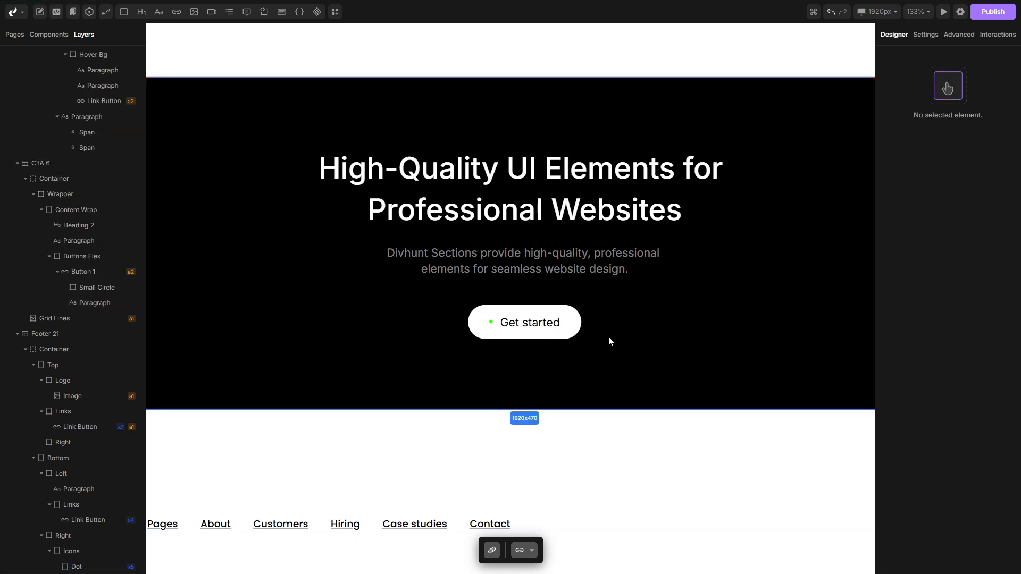
Step: Replace the Footer 21 logo image with the uploaded logo.svg file
scroll(635, 259, "down", 3)
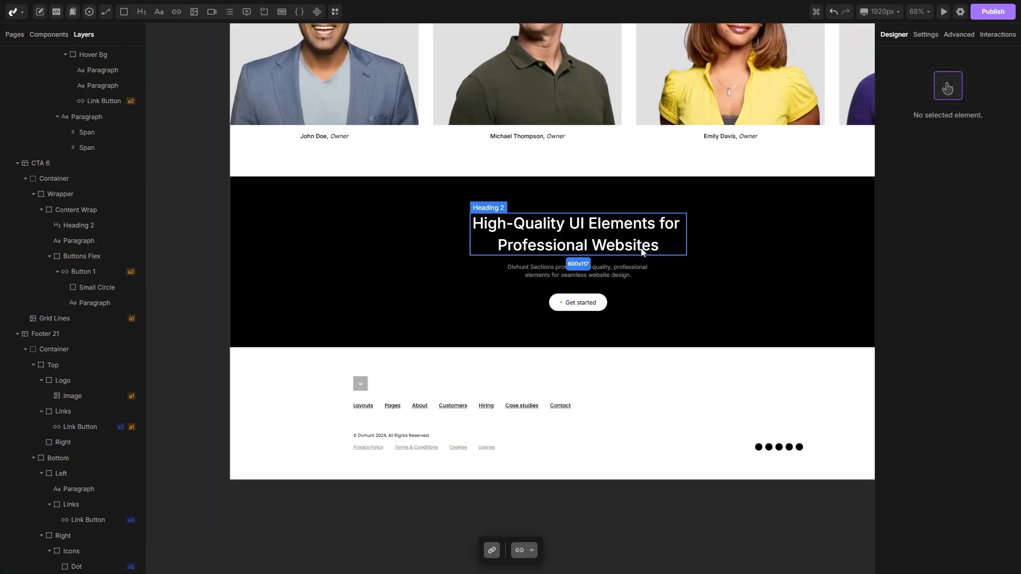
scroll(641, 249, "down", 1)
scroll(558, 273, "right", 4)
scroll(553, 275, "down", 1)
scroll(260, 332, "up", 1)
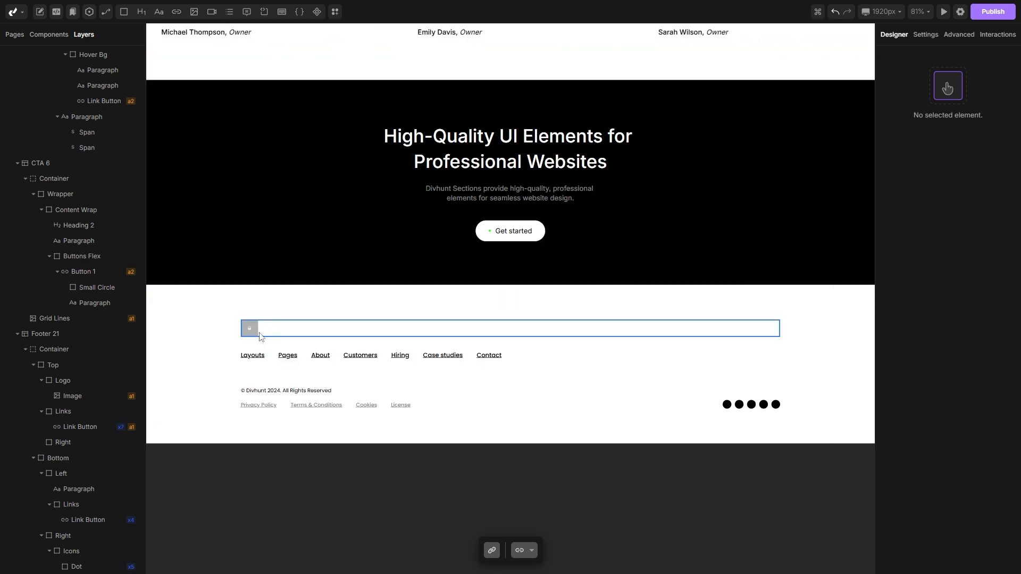
left_click(250, 328)
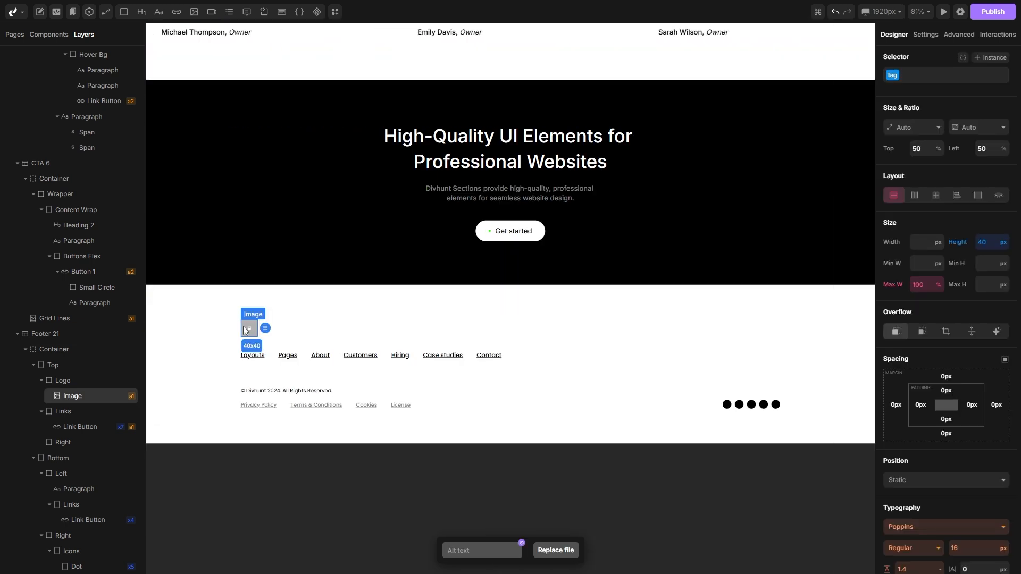
left_click(556, 550)
left_click(326, 149)
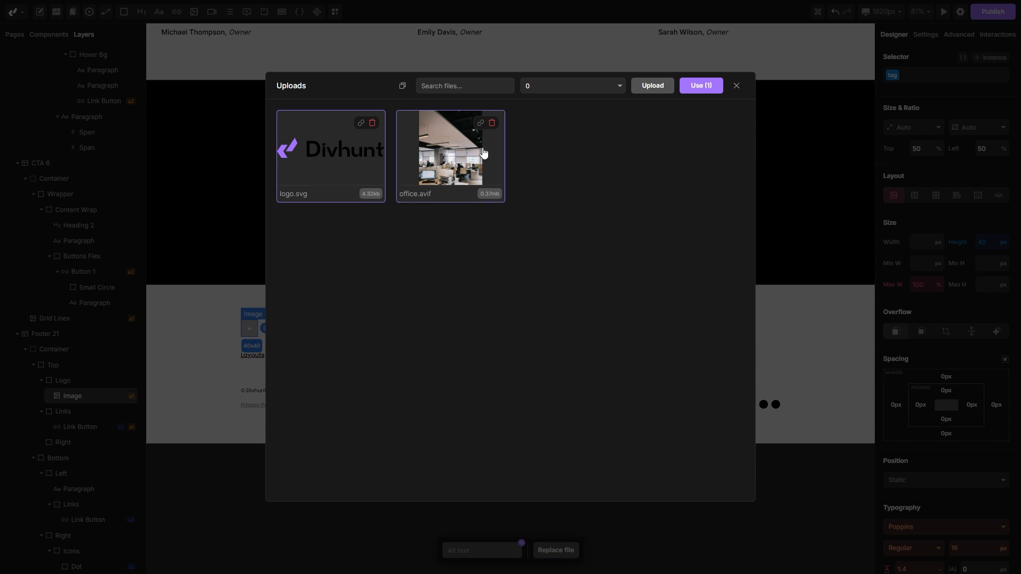
left_click(706, 91)
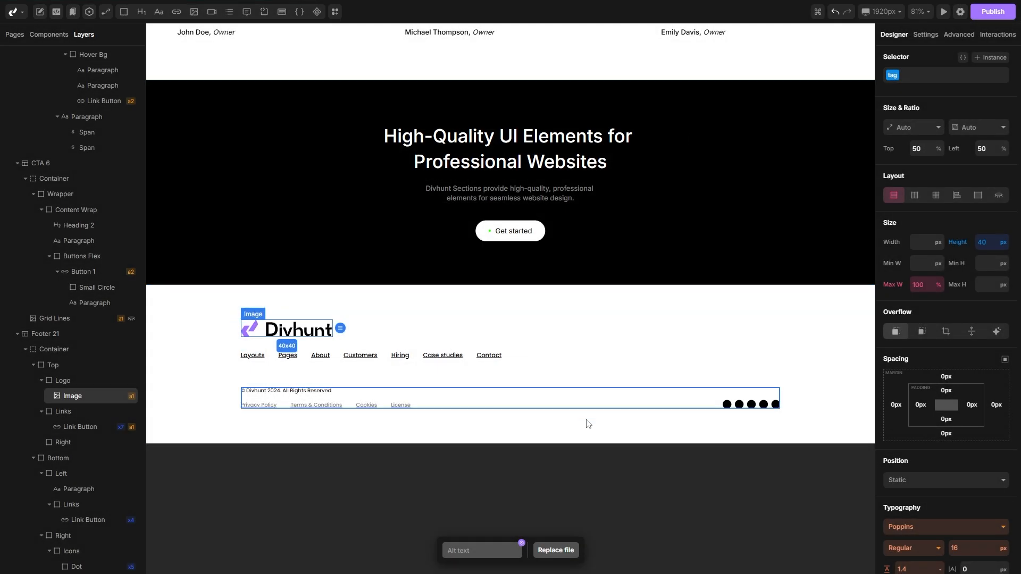
left_click(431, 433)
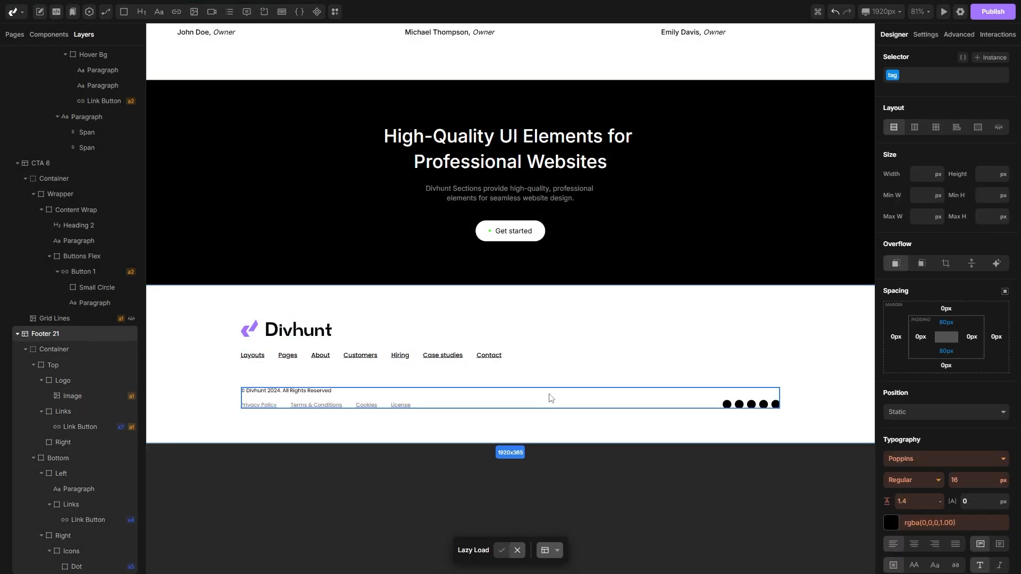
scroll(548, 397, "down", 2)
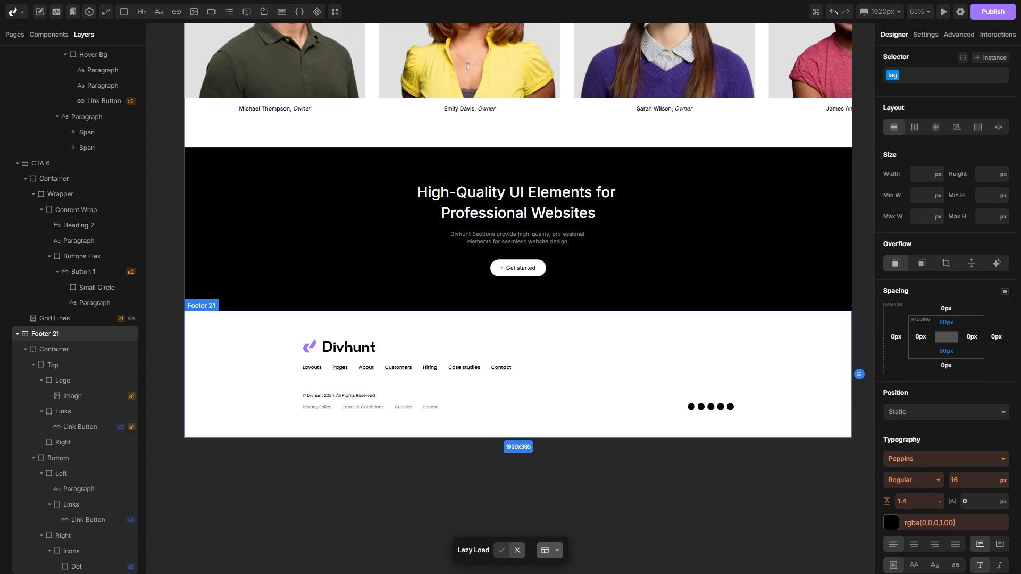
scroll(694, 494, "up", 3)
scroll(695, 495, "down", 4)
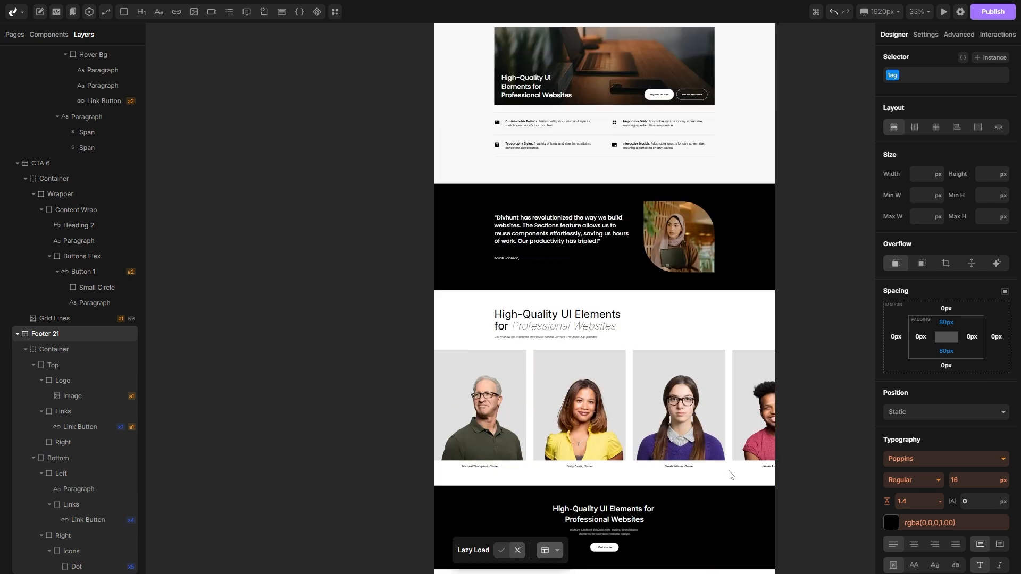
scroll(747, 457, "up", 5)
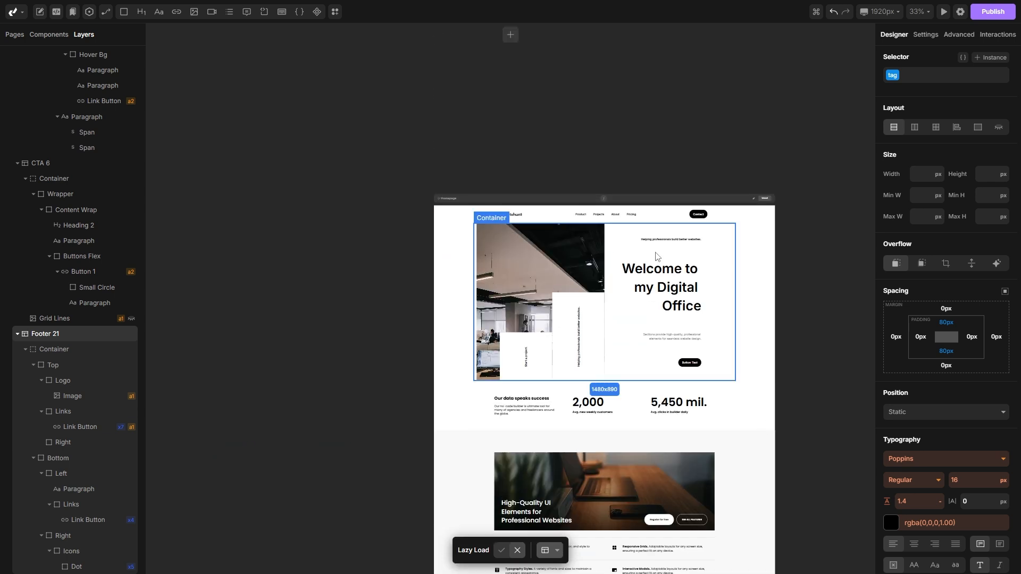
Step: Create a new page titled Contact Us
left_click(12, 36)
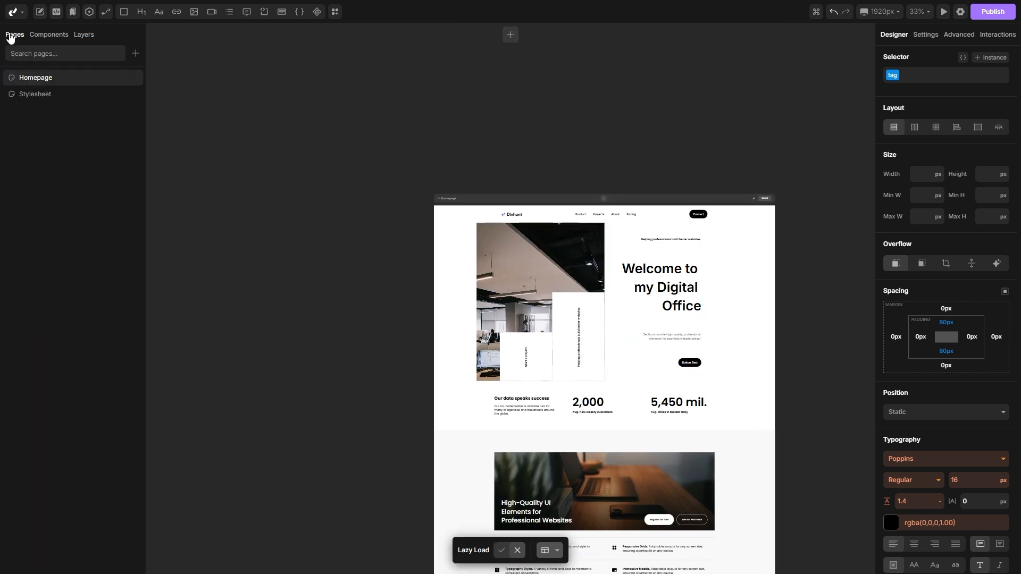
left_click(136, 54)
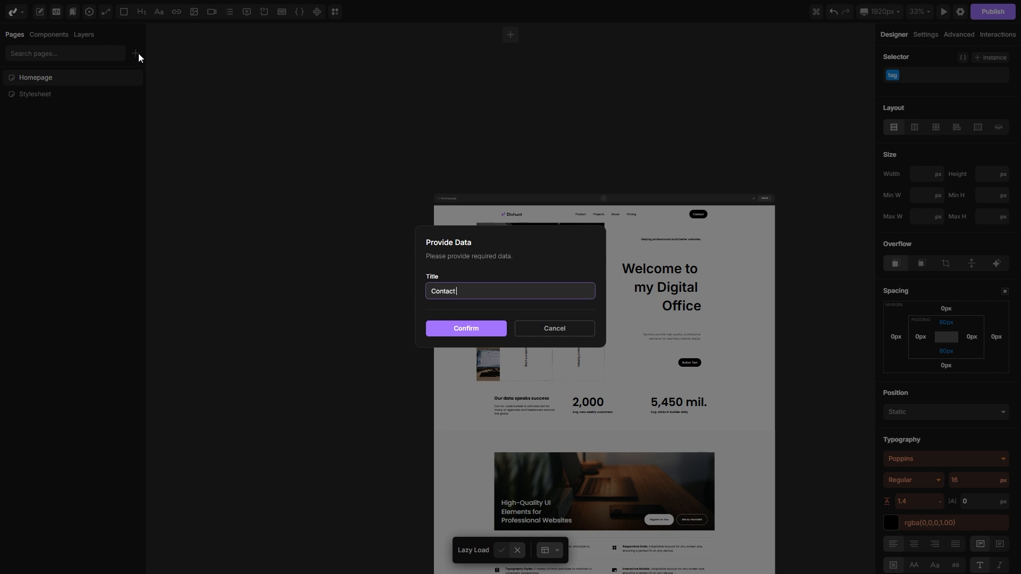
left_click(445, 328)
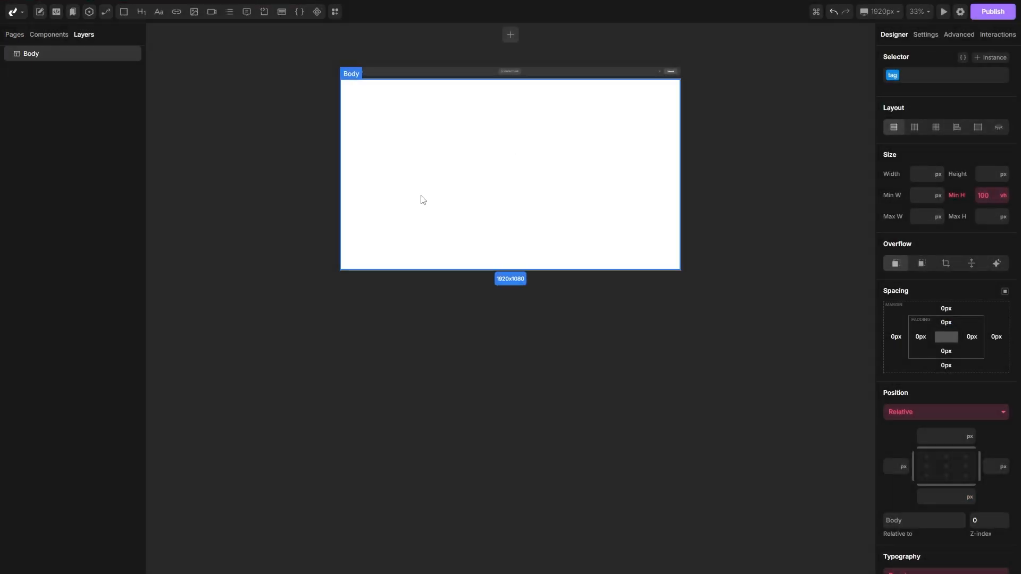
Step: Pin both the Homepage and the Contact Us page in the pages list
left_click(19, 37)
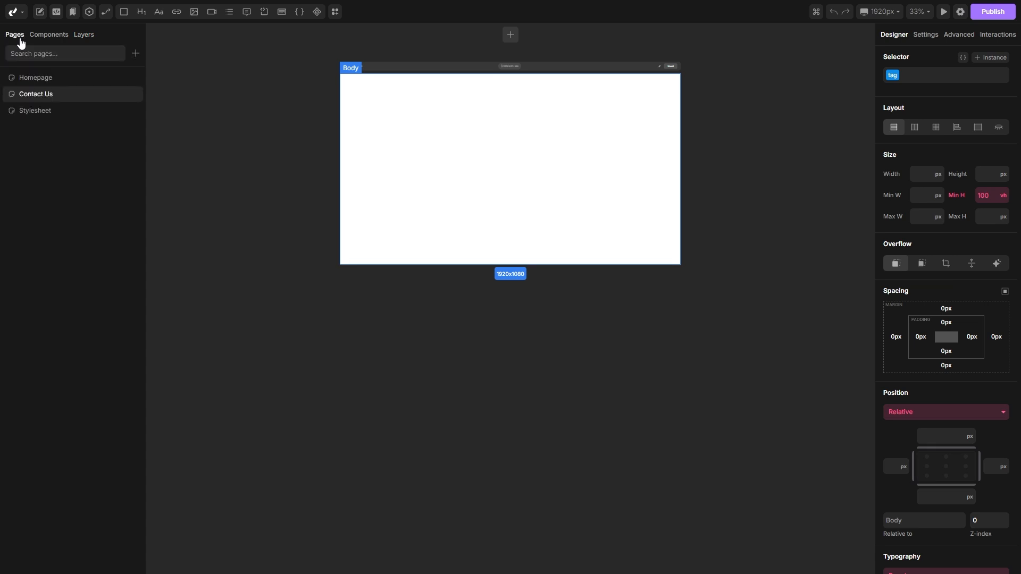
right_click(46, 83)
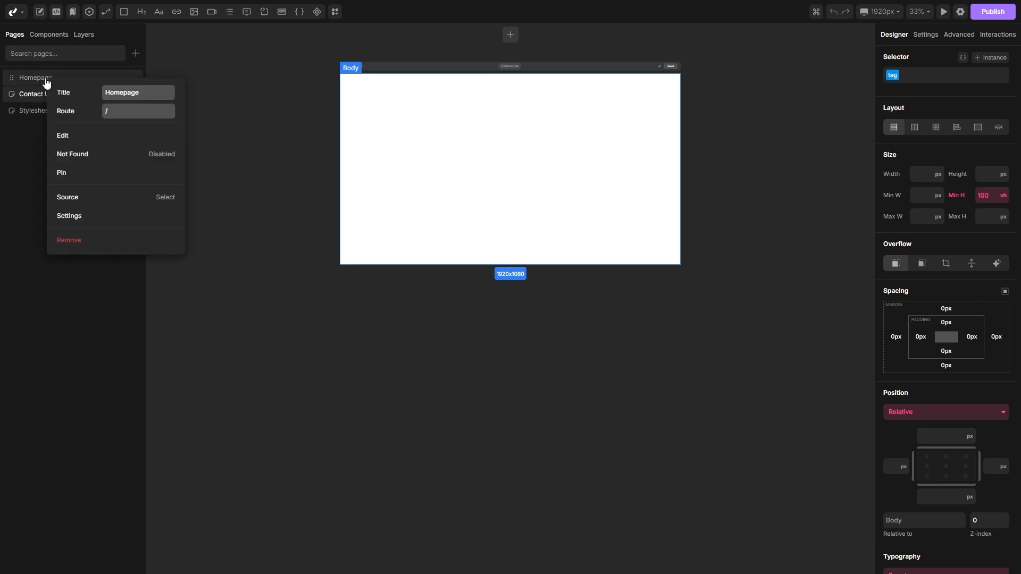
left_click(71, 169)
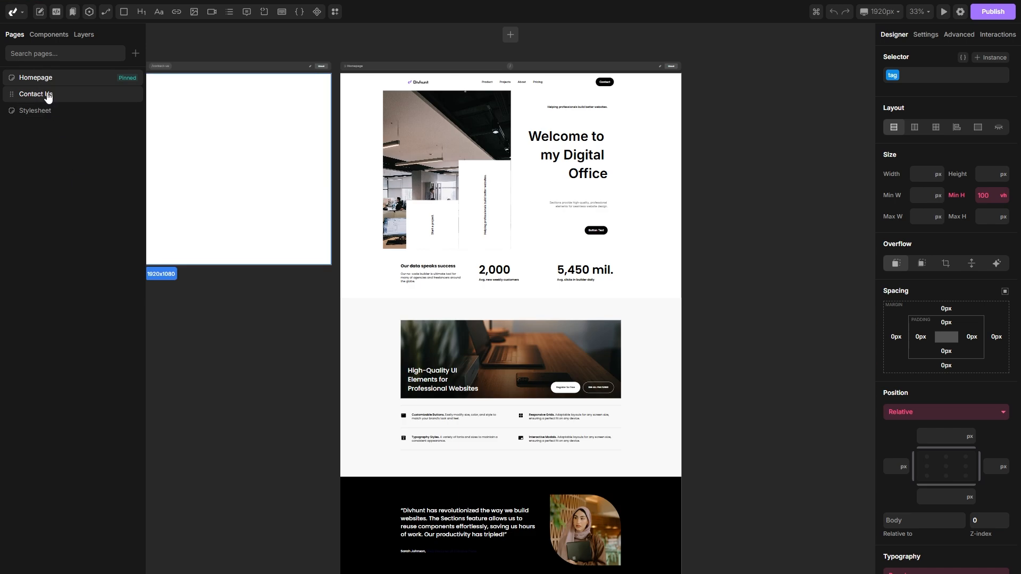
right_click(48, 97)
left_click(74, 188)
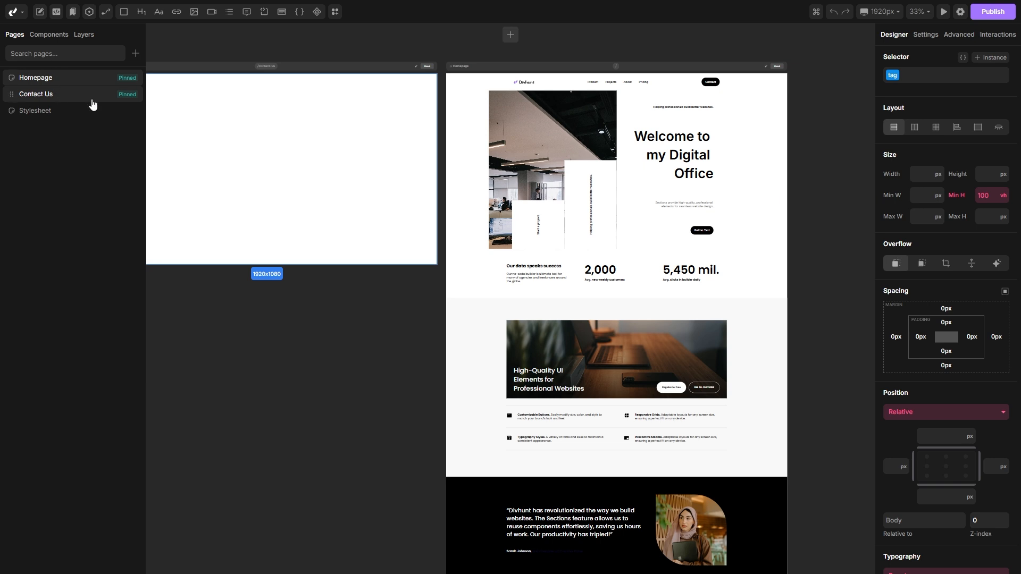
Step: Convert the Homepage's Navbar 9 section into a reusable component
scroll(472, 181, "down", 3)
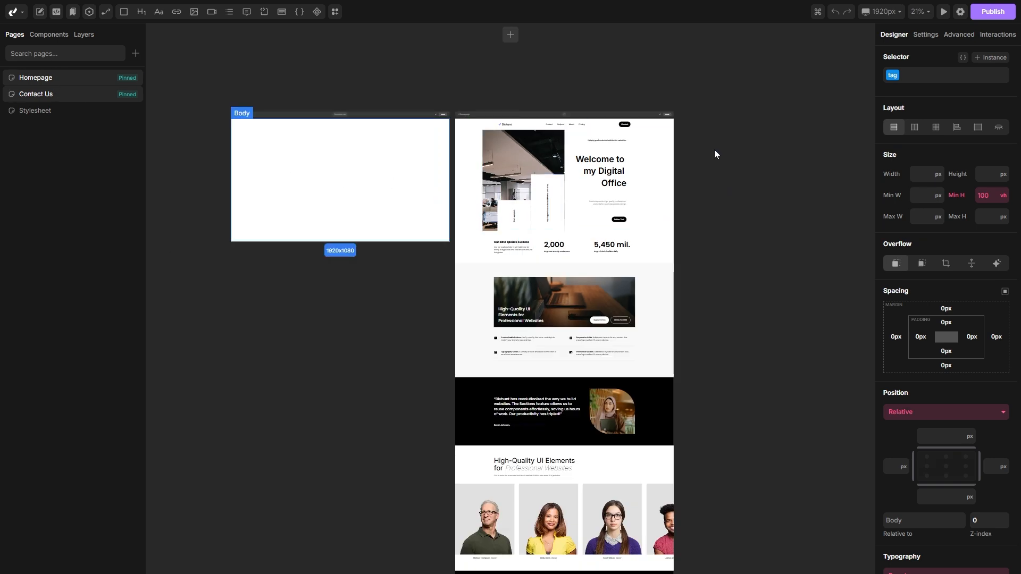
scroll(540, 94, "up", 3)
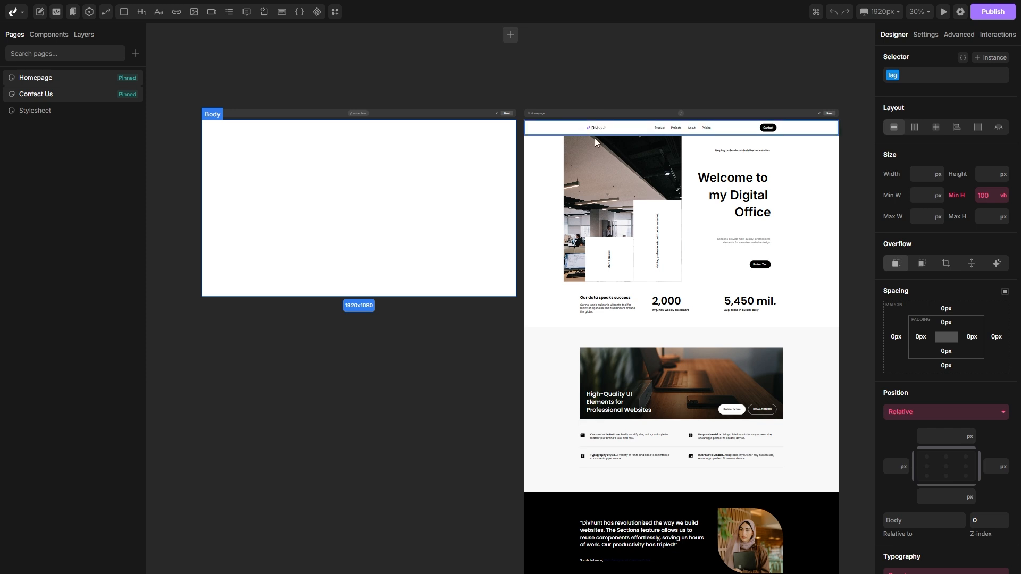
scroll(594, 93, "up", 3)
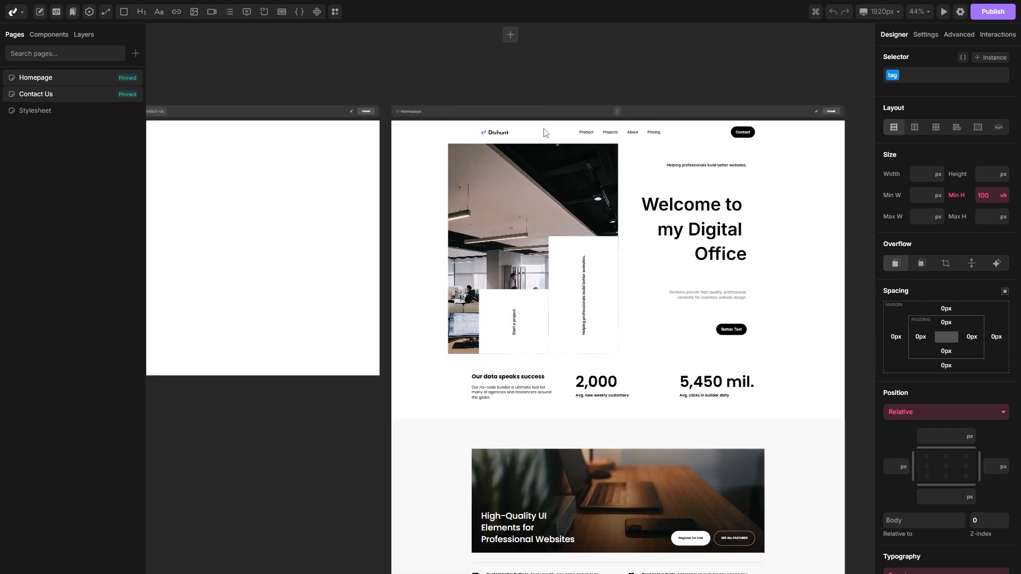
scroll(467, 91, "up", 2)
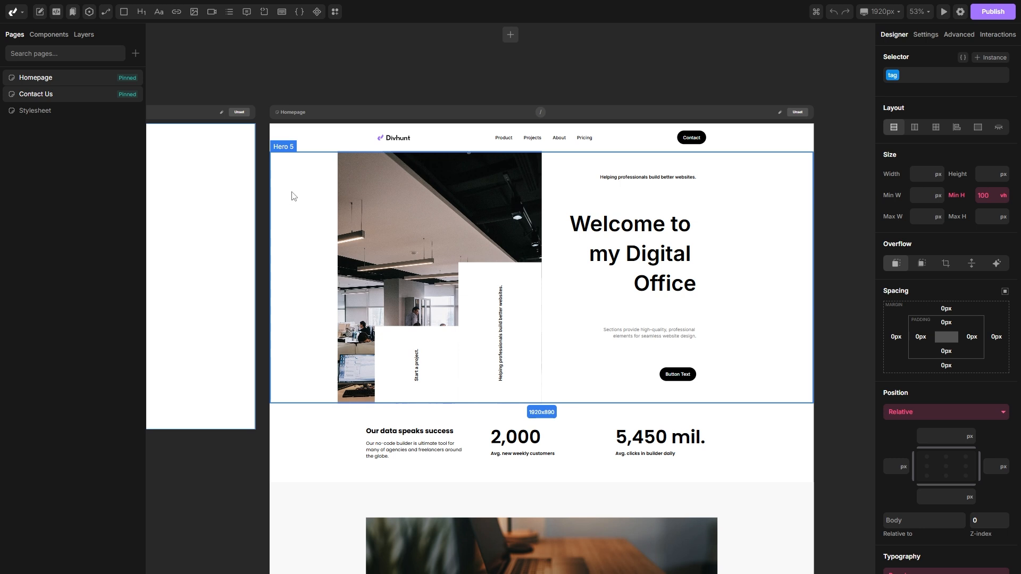
left_click(313, 142)
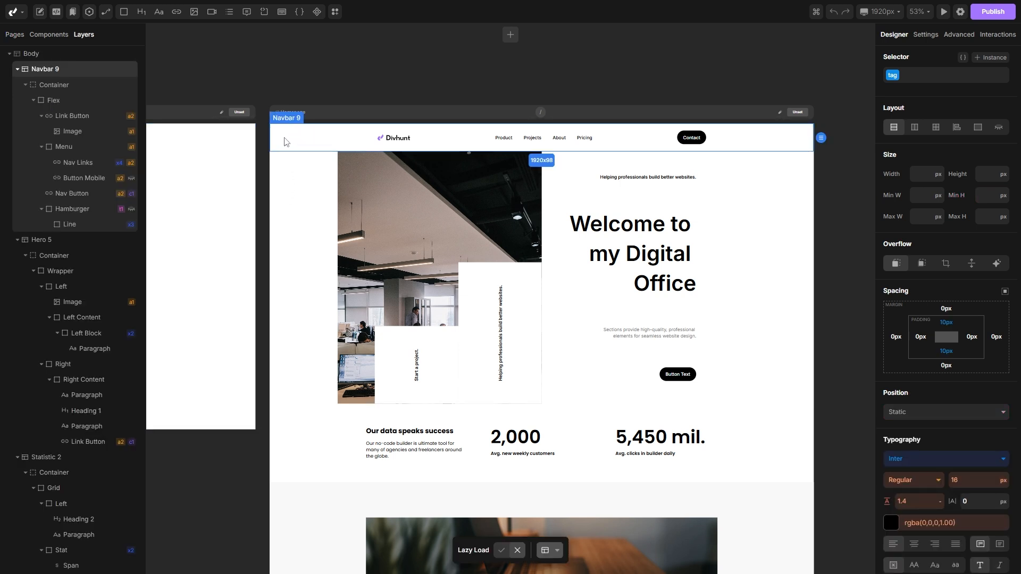
right_click(286, 138)
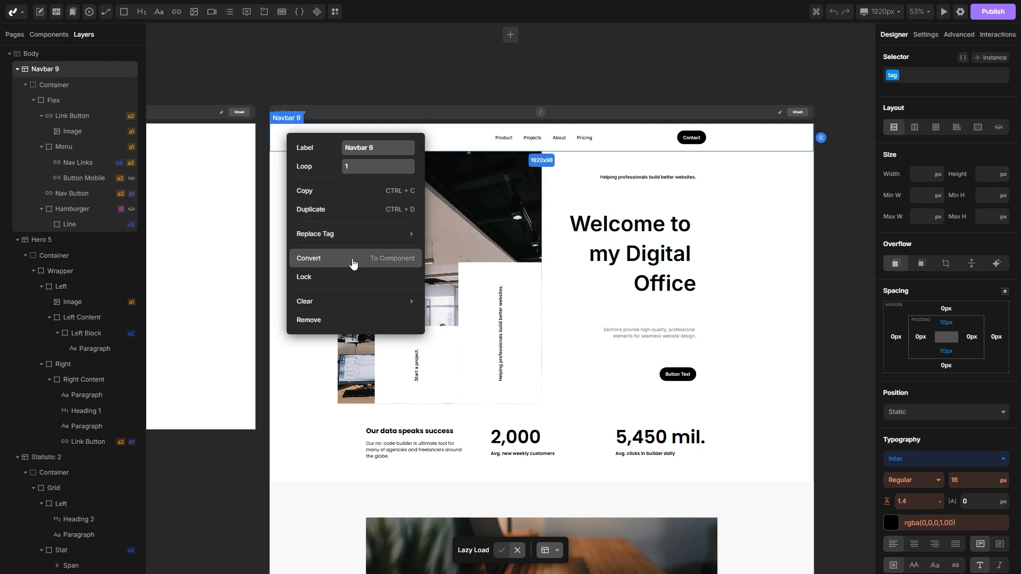
left_click(340, 265)
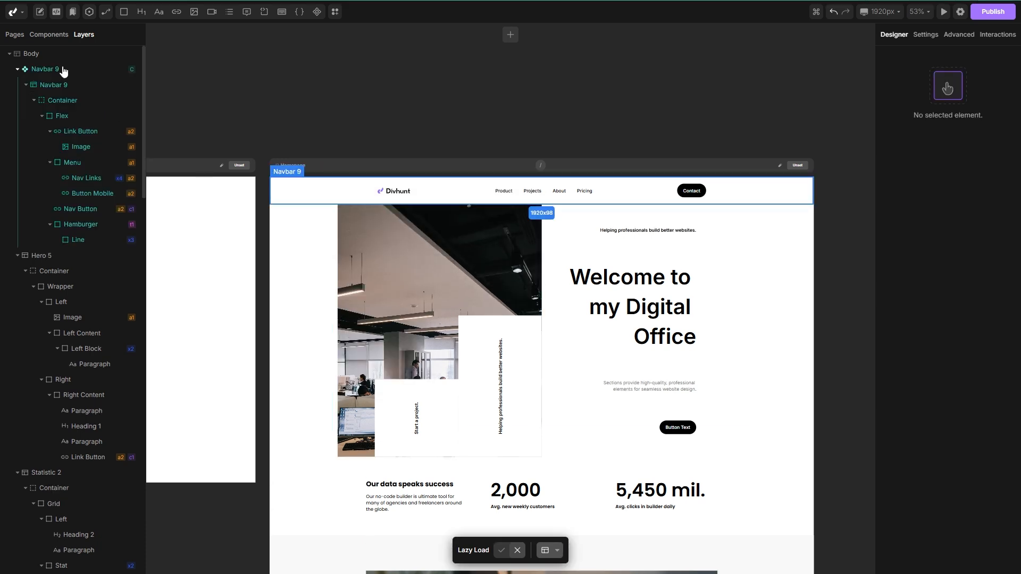
Step: Insert a component element into the Contact Us page body and set it to the Navbar 9 component
left_click_drag(232, 95, 606, 57)
left_click_drag(302, 80, 401, 80)
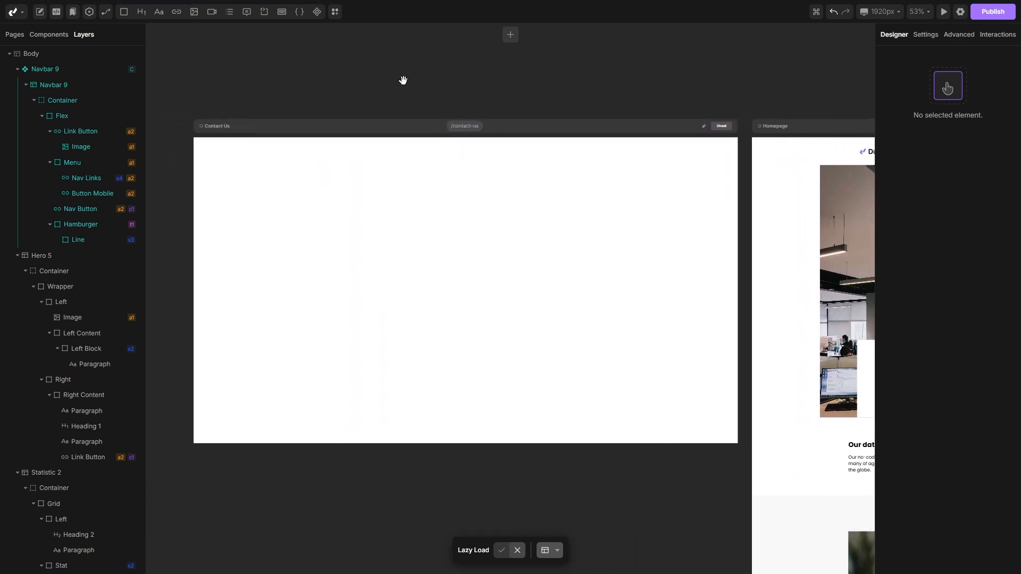
left_click(398, 249)
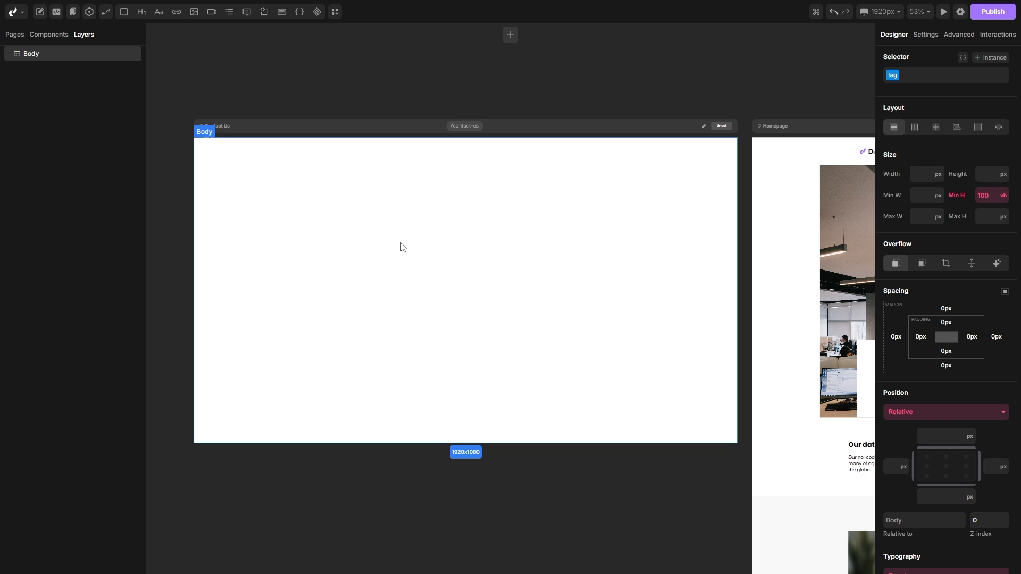
left_click(317, 12)
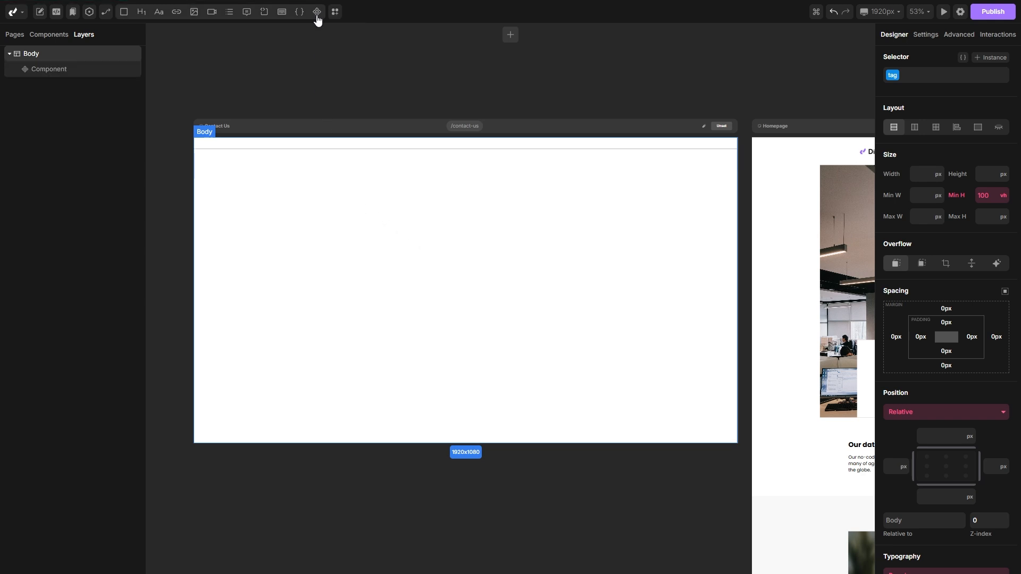
left_click(59, 71)
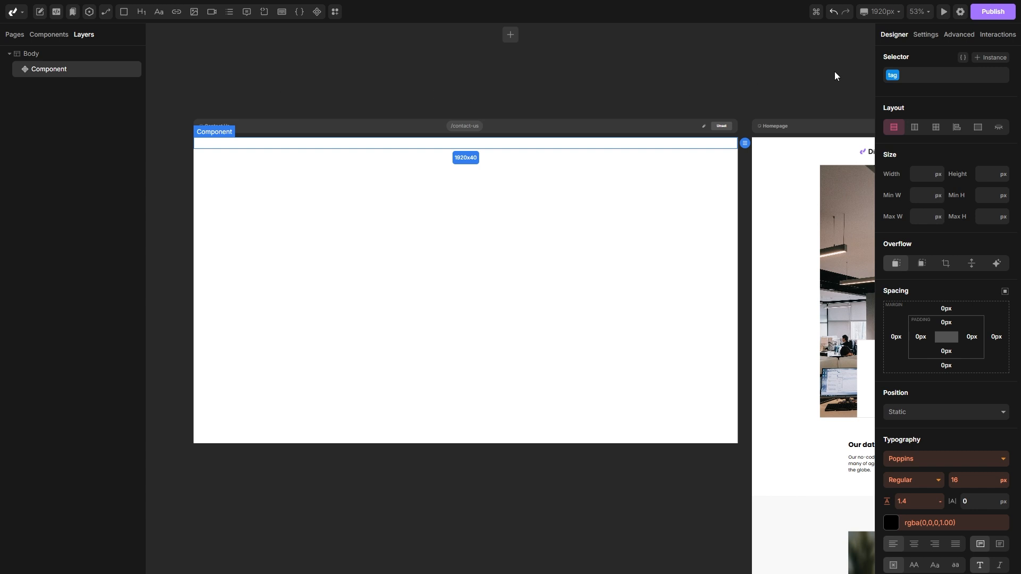
left_click(923, 36)
left_click(929, 147)
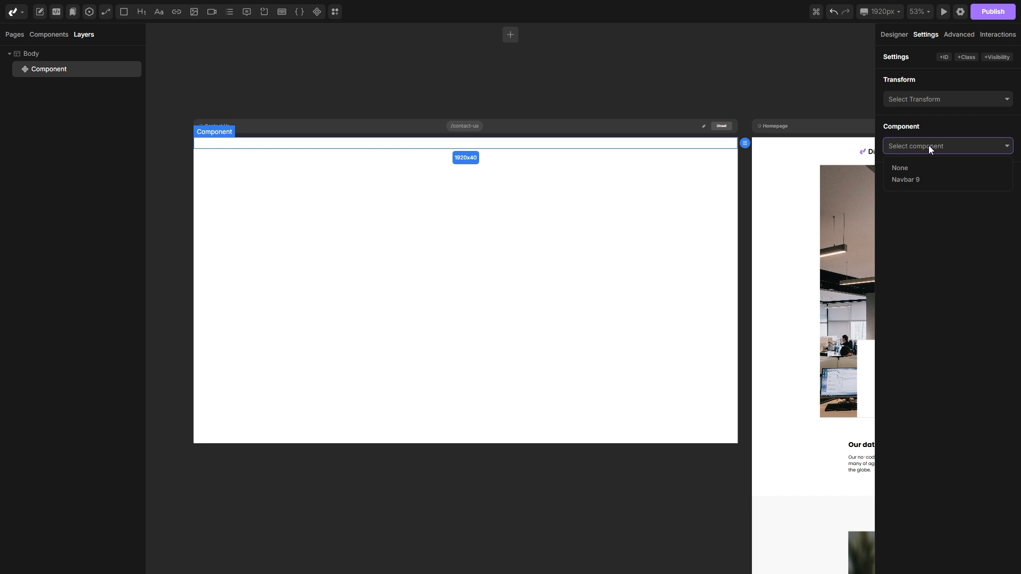
mouse_move(902, 184)
left_click(922, 182)
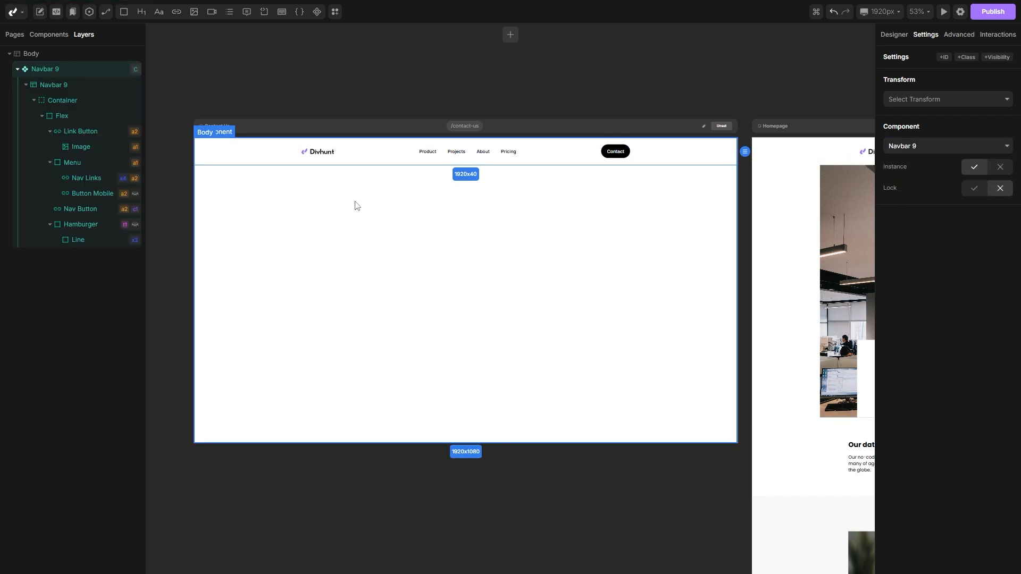
Step: Open the Navbar 9 component from the components list for editing
scroll(349, 200, "down", 4)
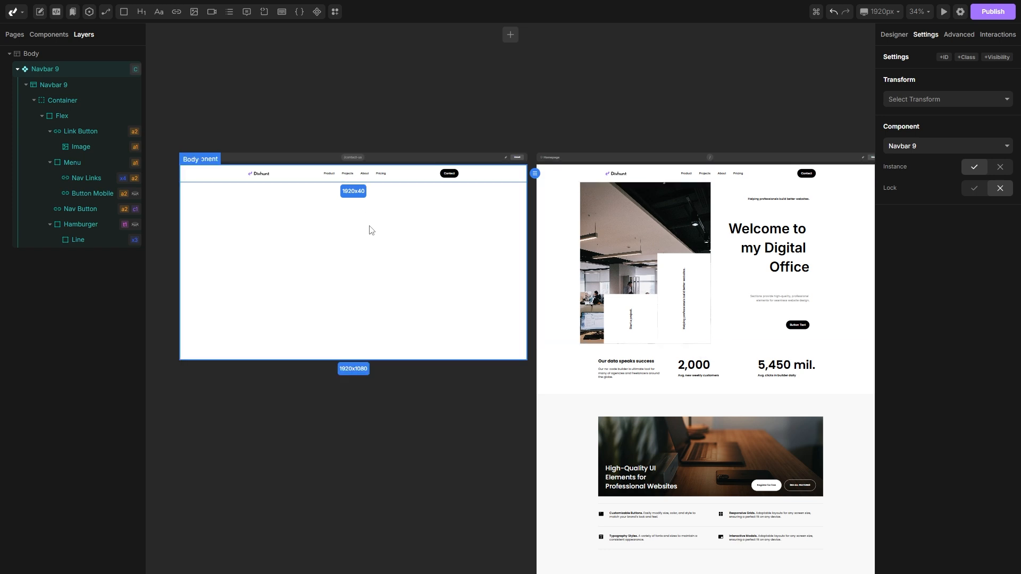
scroll(324, 217, "left", 3)
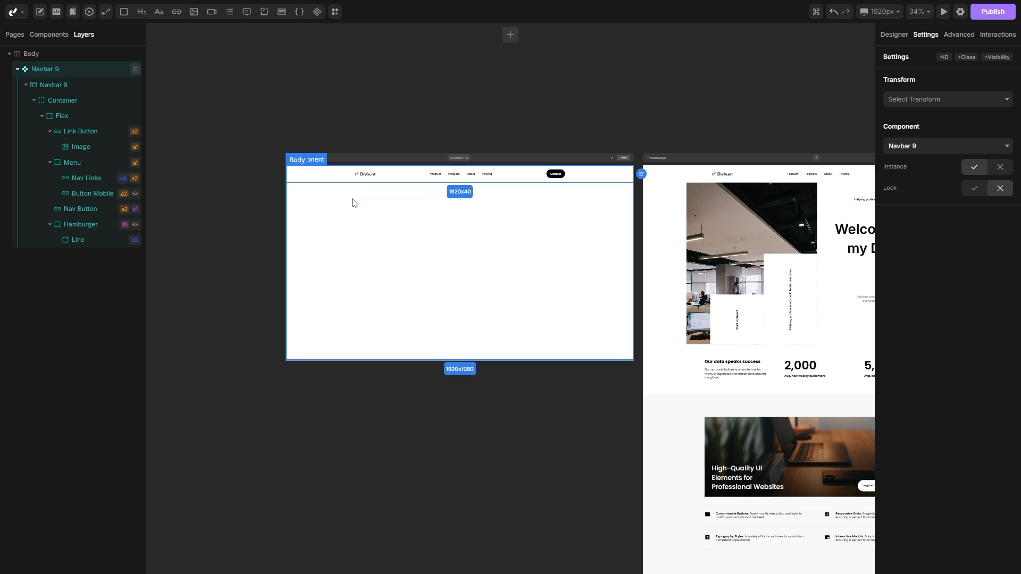
scroll(352, 199, "left", 4)
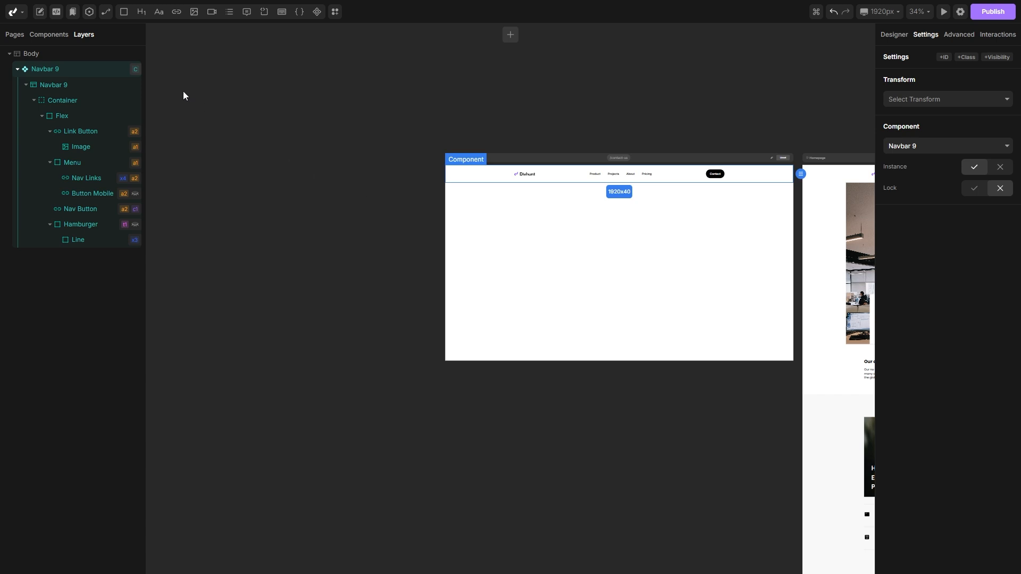
left_click(68, 38)
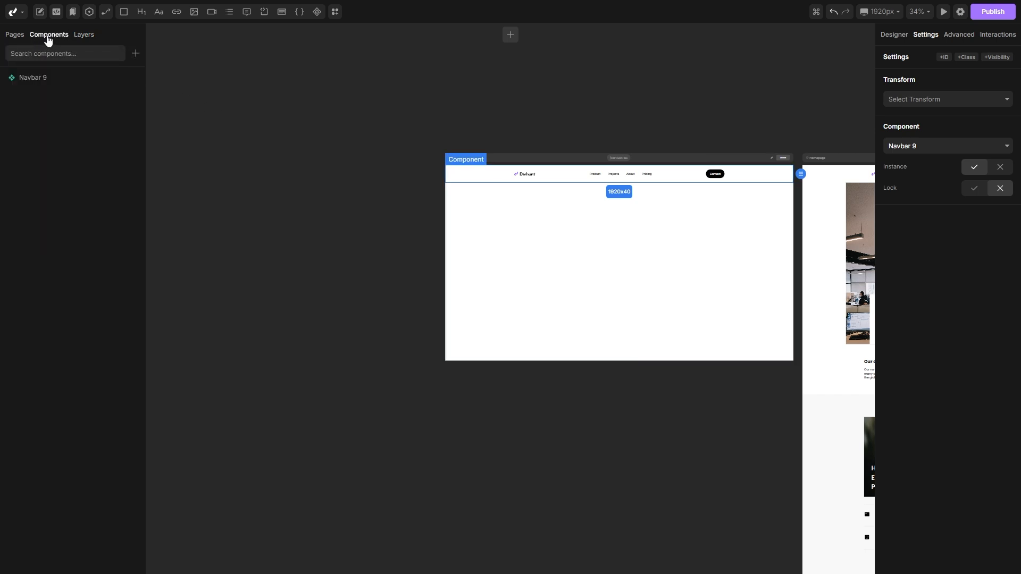
left_click(39, 80)
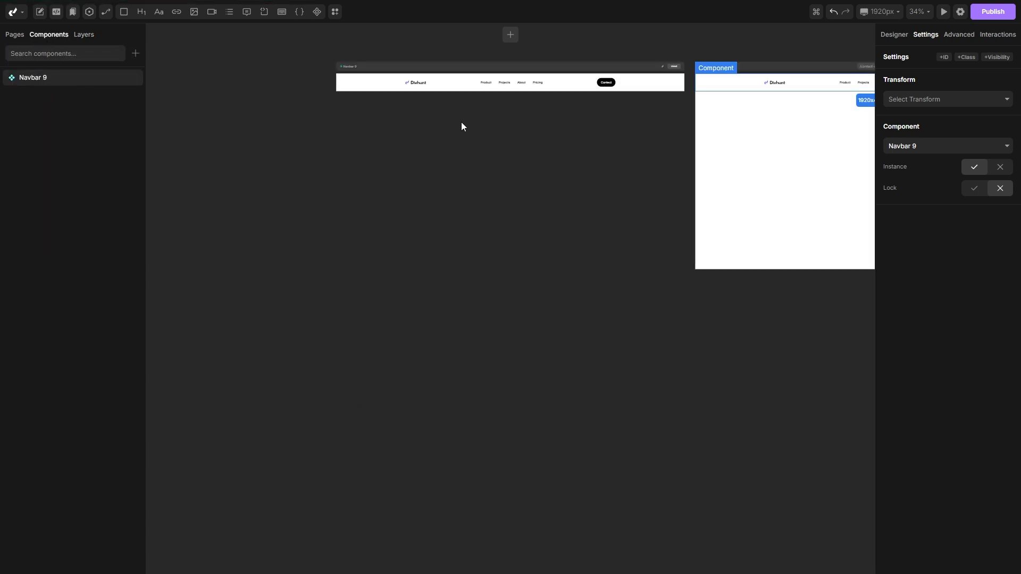
scroll(473, 105, "up", 2)
scroll(511, 102, "up", 5)
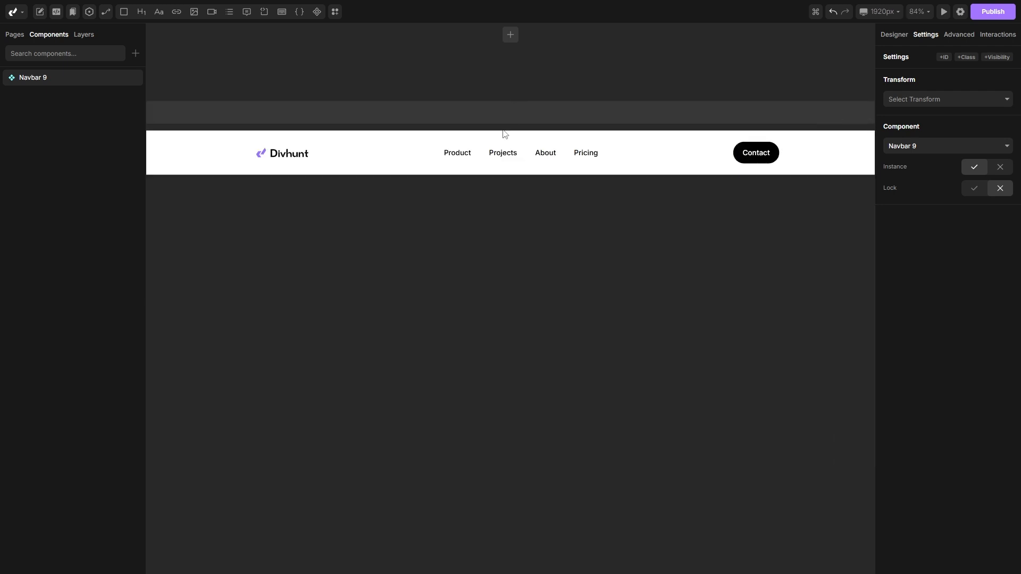
Step: Rename the first navigation link in the Navbar 9 component from Product to "Homepage"
left_click(457, 154)
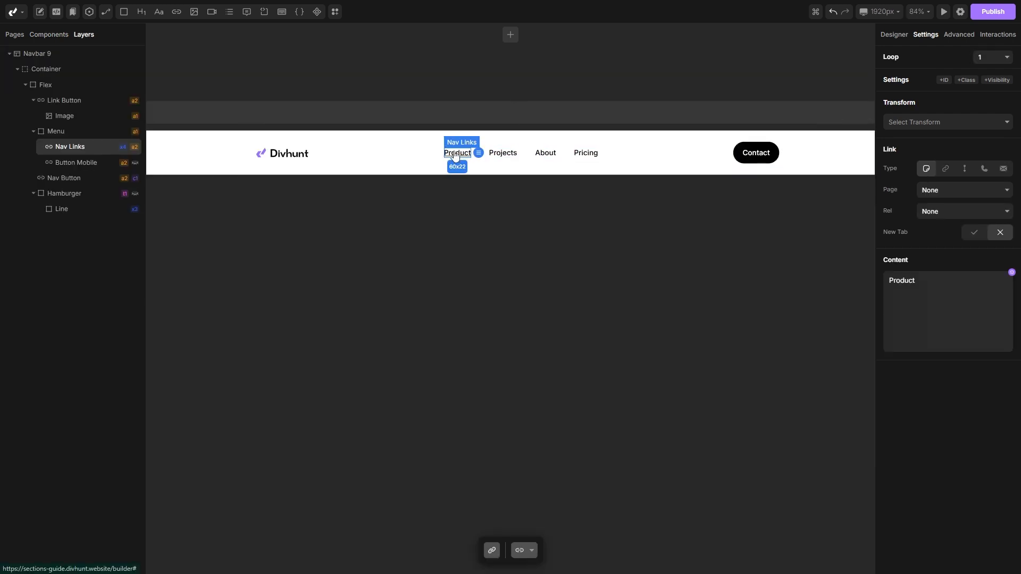
double_click(455, 155)
type("c")
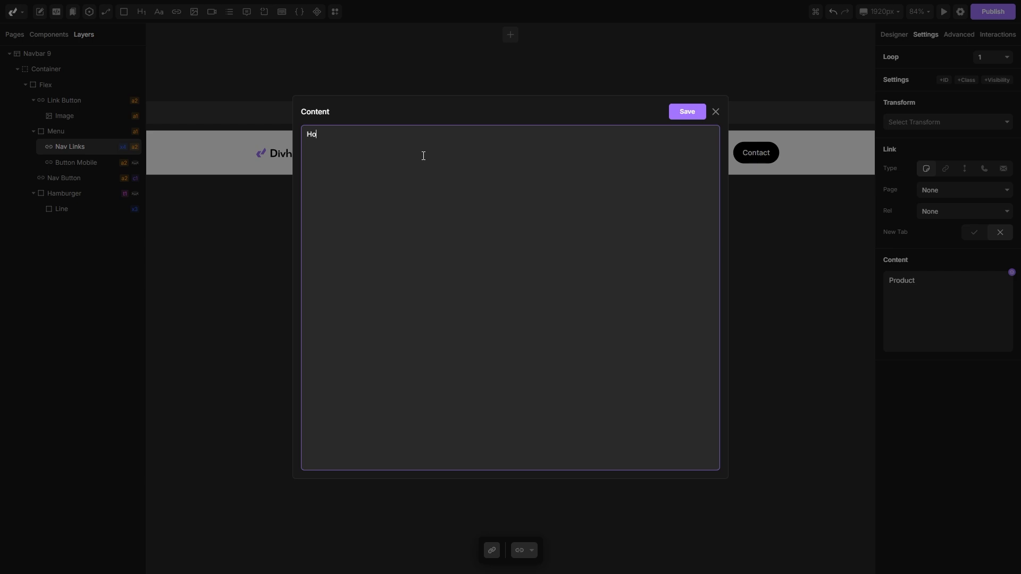
left_click(687, 113)
Step: Change the navbar's Contact button text to "Contact Us"
double_click(755, 153)
left_click(475, 157)
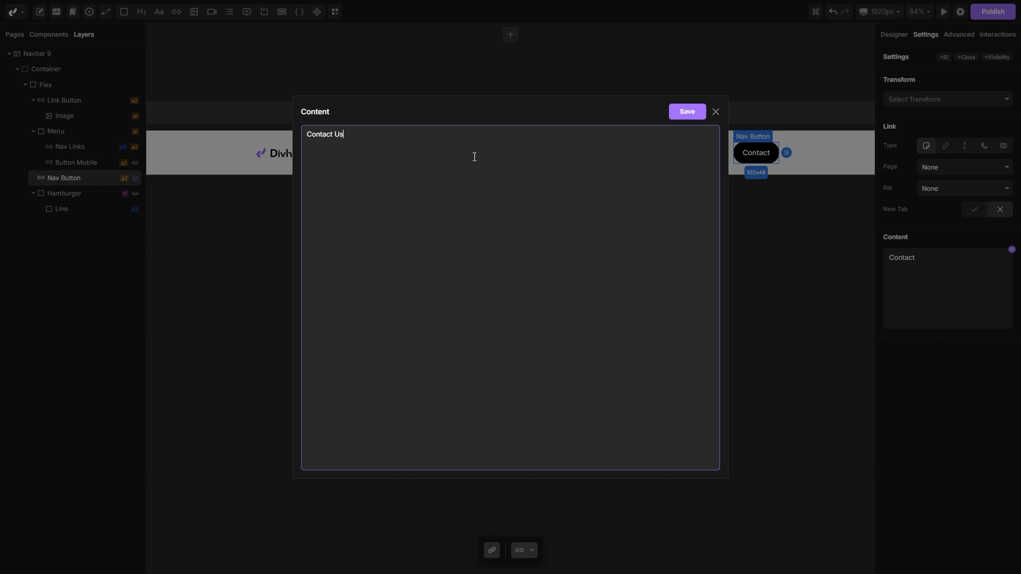
left_click(686, 113)
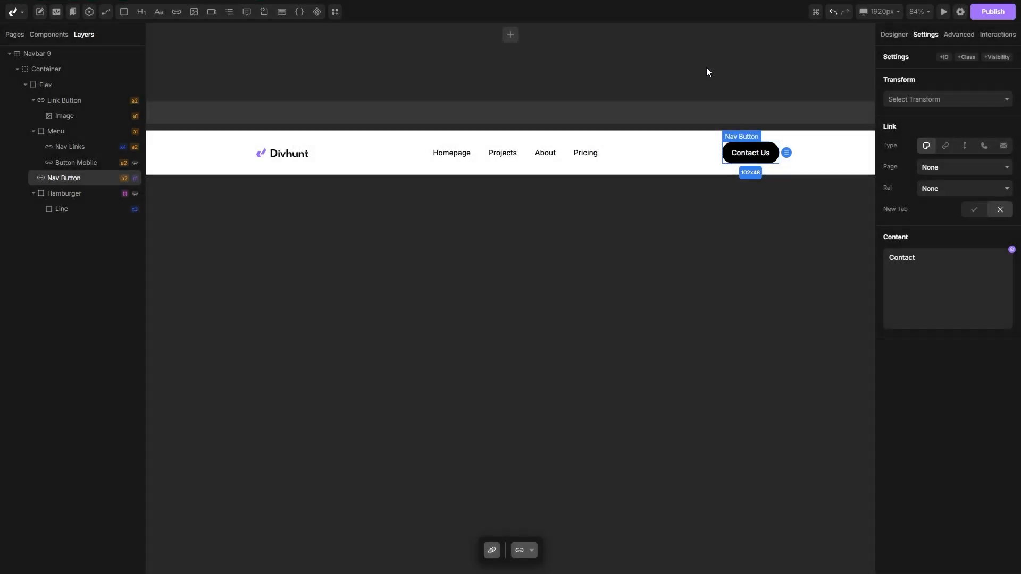
Step: Examine the updated Navbar 9 on the Contact Us page and the Homepage across the canvas
scroll(707, 68, "down", 5)
scroll(734, 65, "right", 2)
scroll(452, 105, "up", 5)
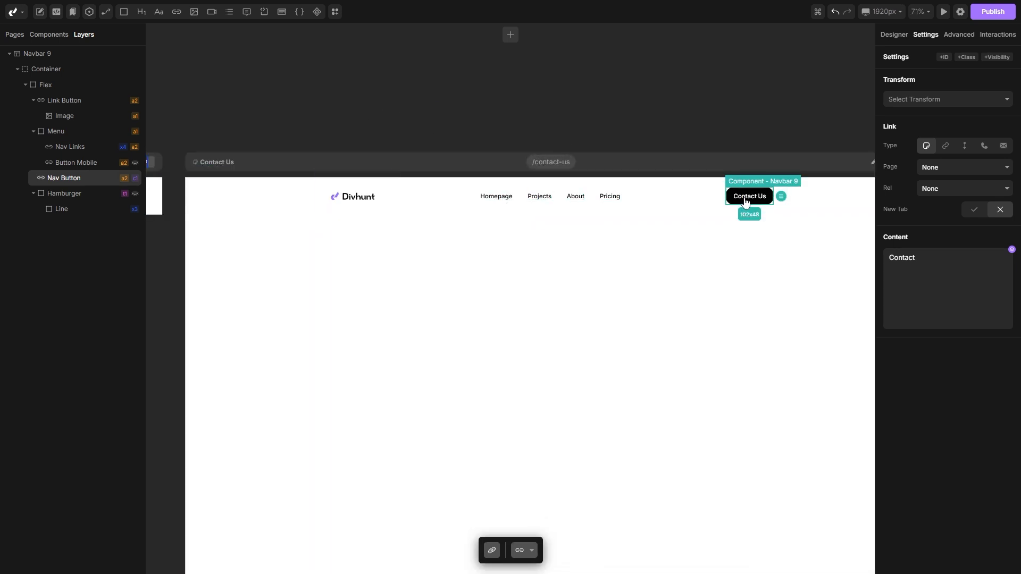
left_click_drag(791, 107, 391, 110)
left_click_drag(681, 101, 379, 94)
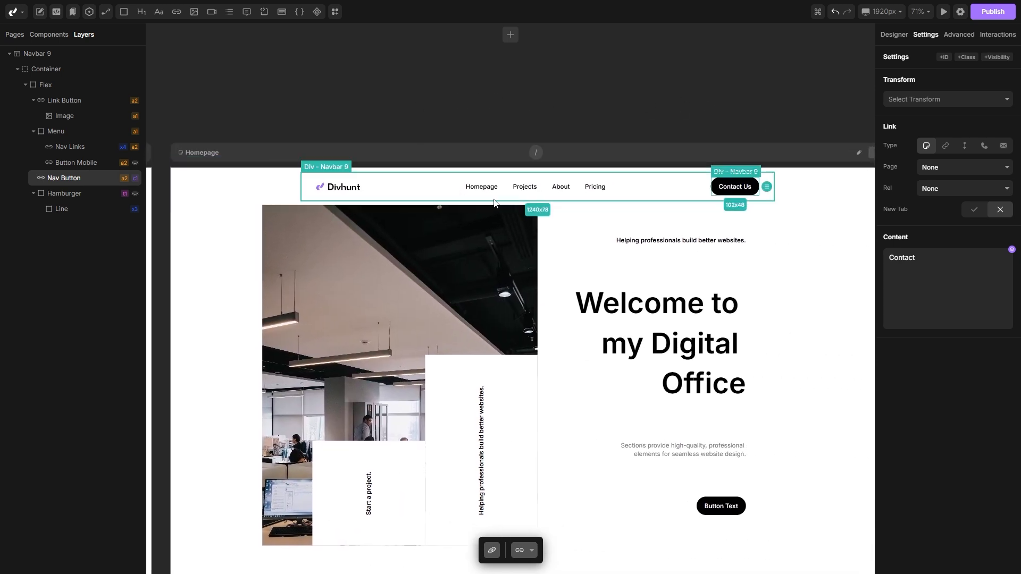
left_click_drag(353, 109, 624, 101)
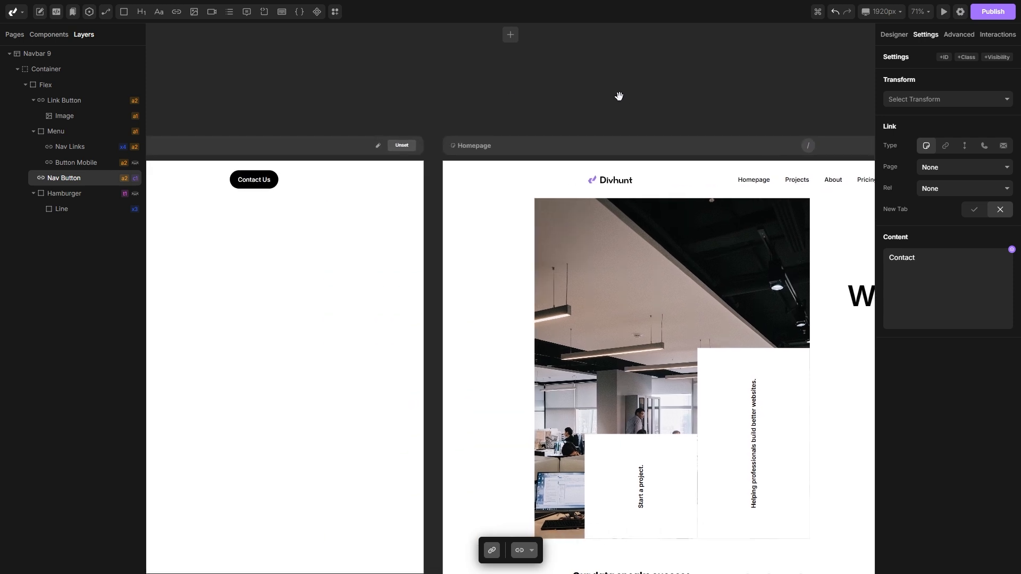
scroll(372, 93, "down", 3)
left_click_drag(267, 79, 502, 110)
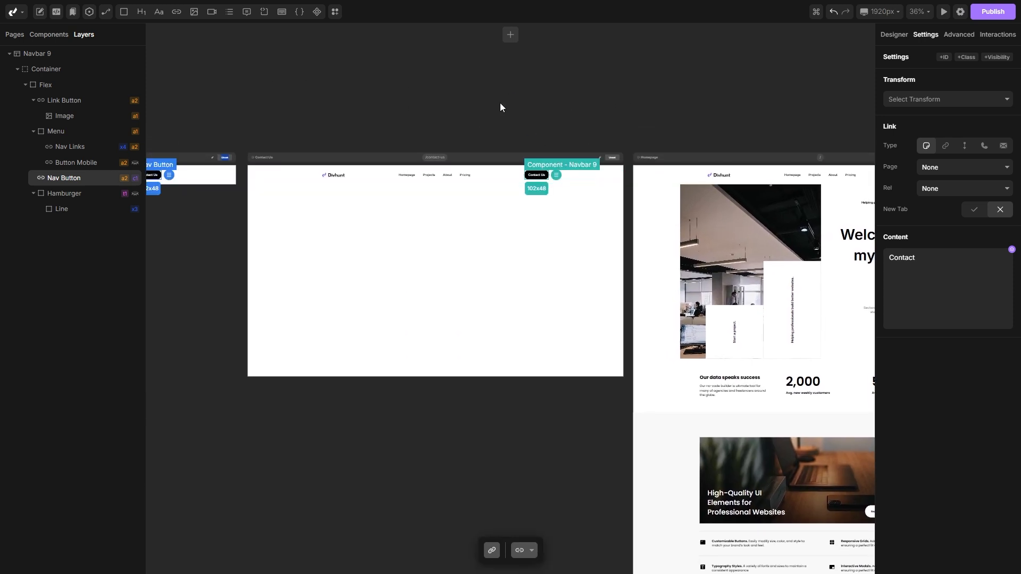
Step: Select the Navbar 9 component on the Contact Us page and set its Instance option to No
left_click(265, 176)
scroll(265, 175, "up", 2)
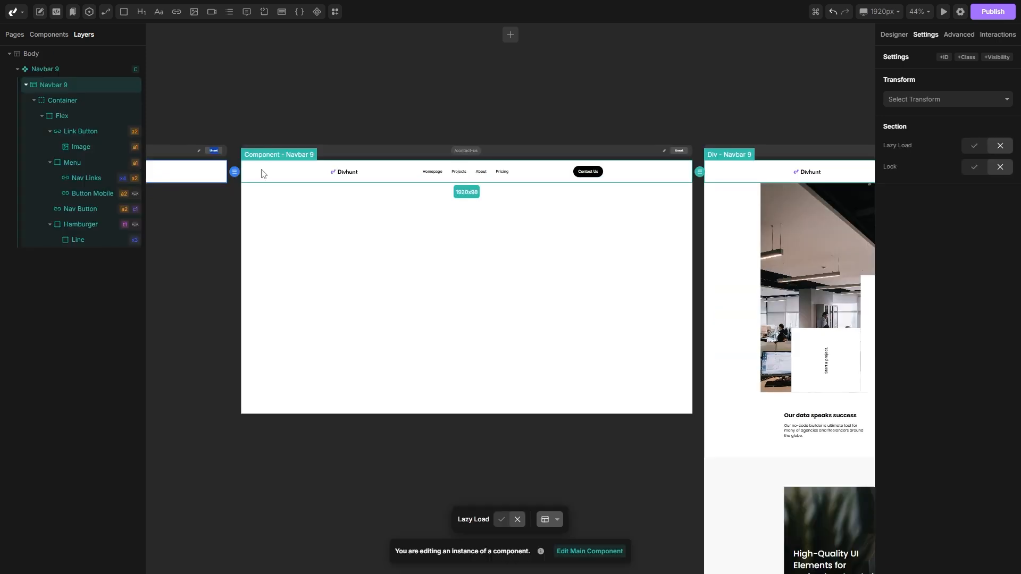
left_click(63, 75)
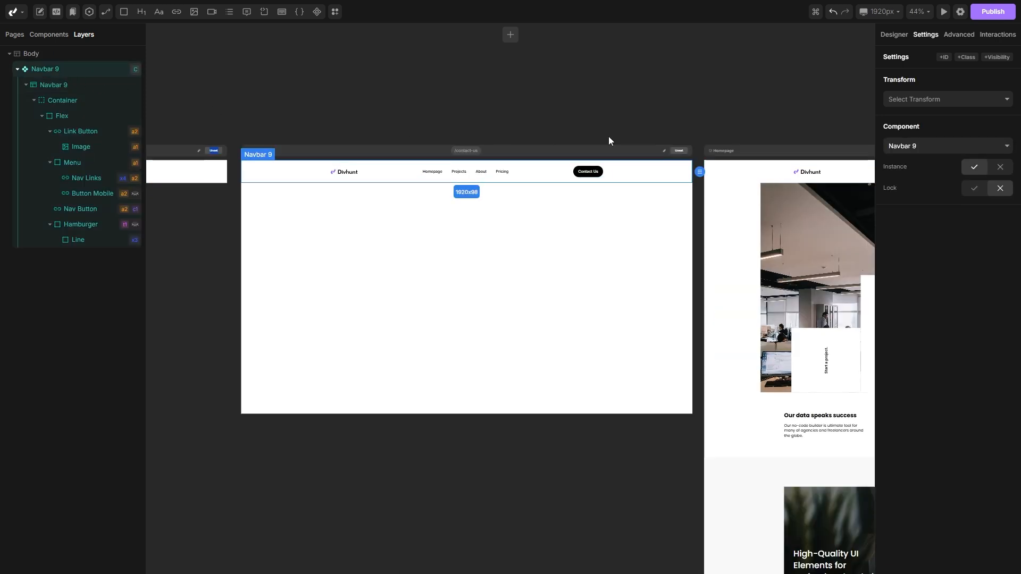
left_click(999, 168)
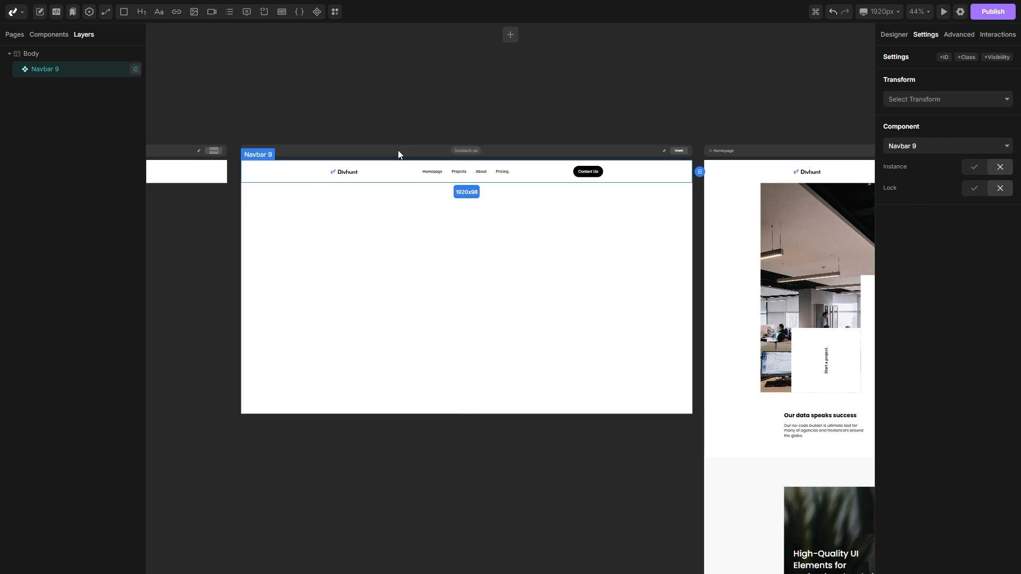
Step: Add the third Forms wireframe, the "Get in touch" form, to the Contact Us page below the navbar
left_click(334, 244)
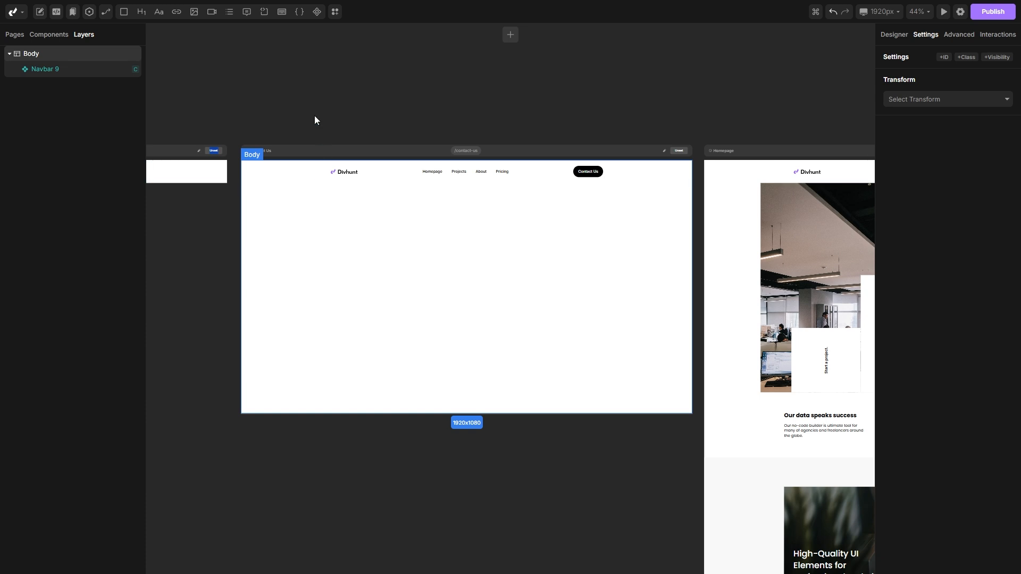
left_click(335, 13)
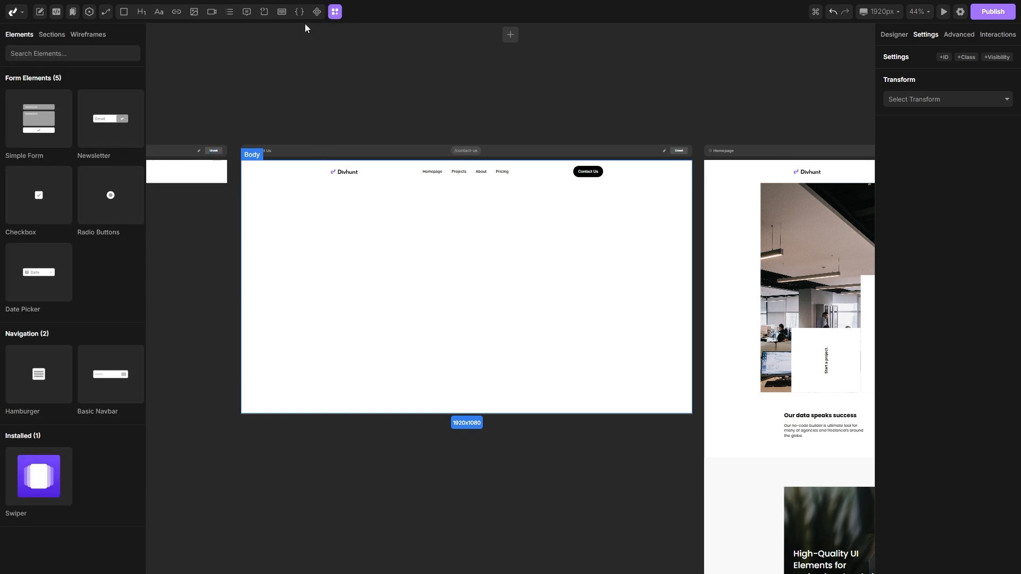
left_click(88, 35)
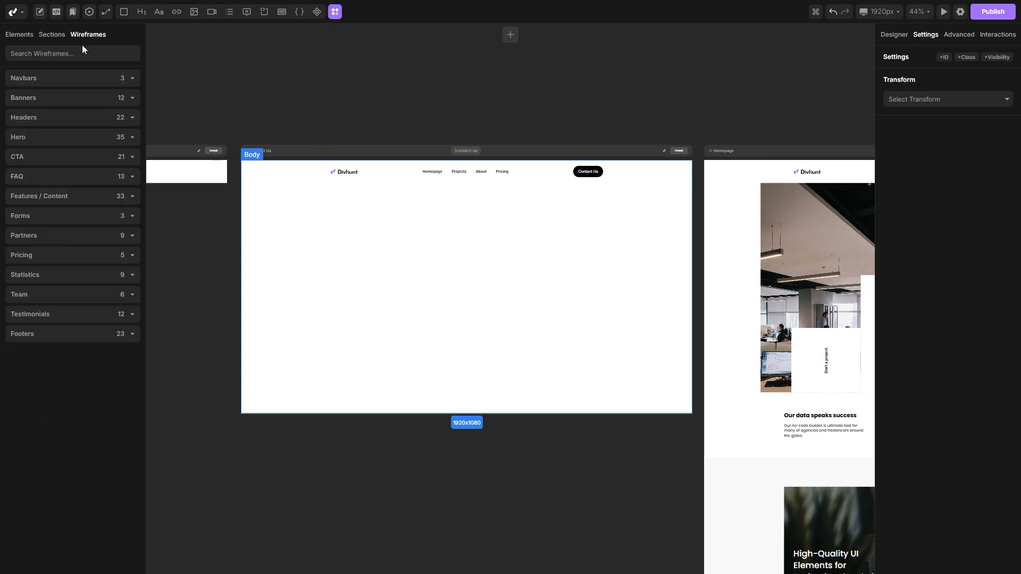
left_click(37, 220)
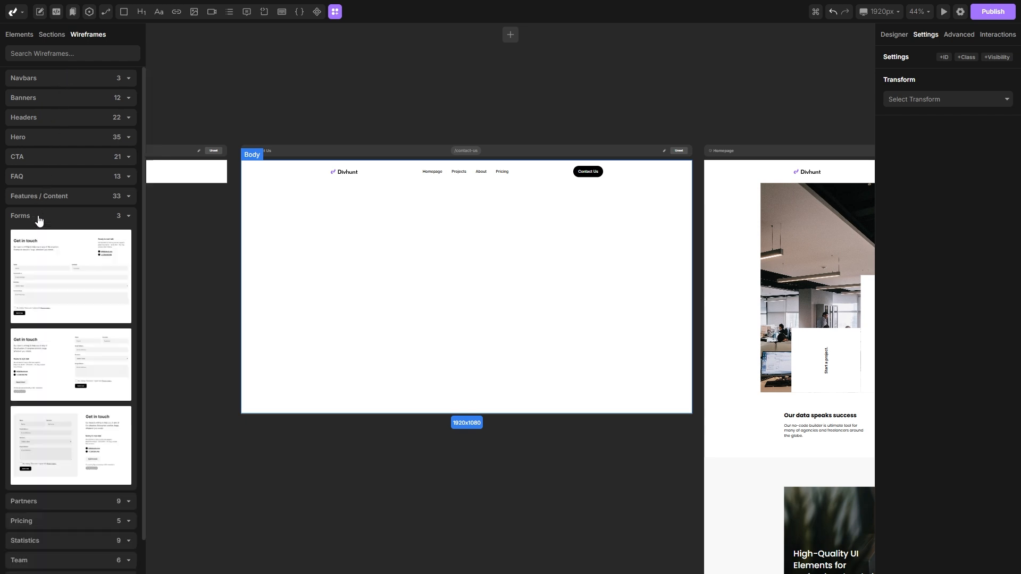
scroll(74, 184, "down", 1)
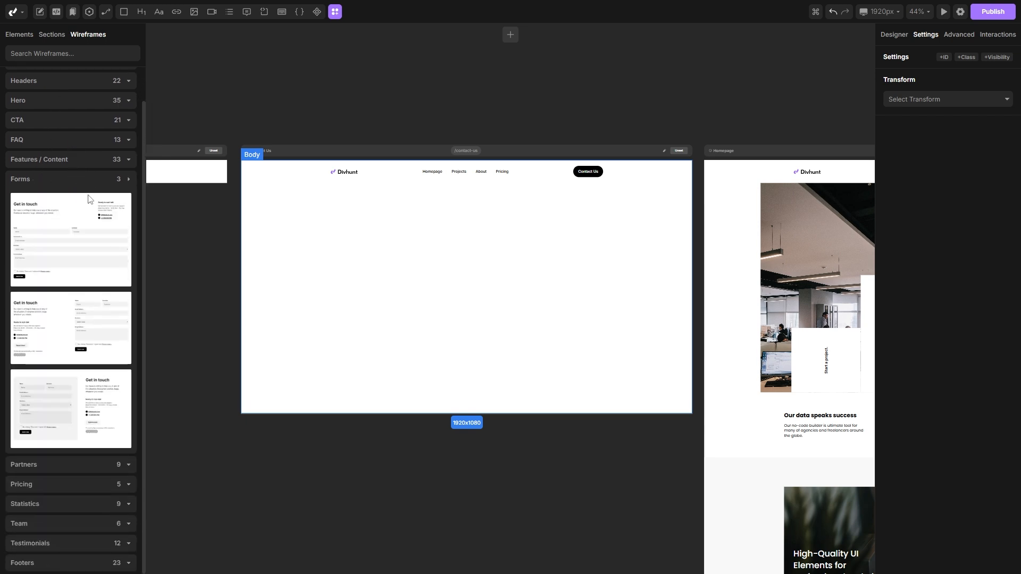
mouse_move(55, 401)
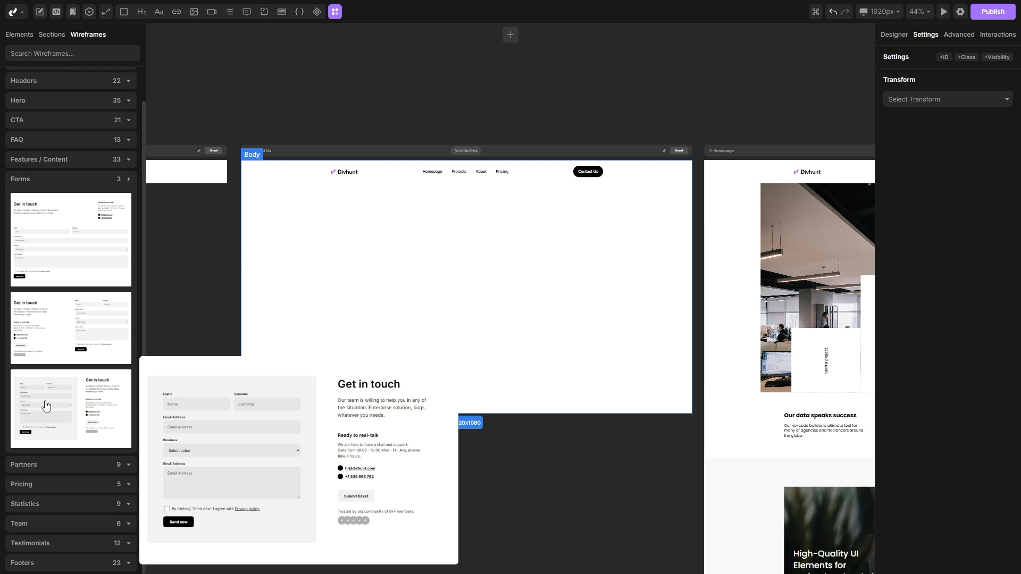
left_click_drag(46, 406, 399, 255)
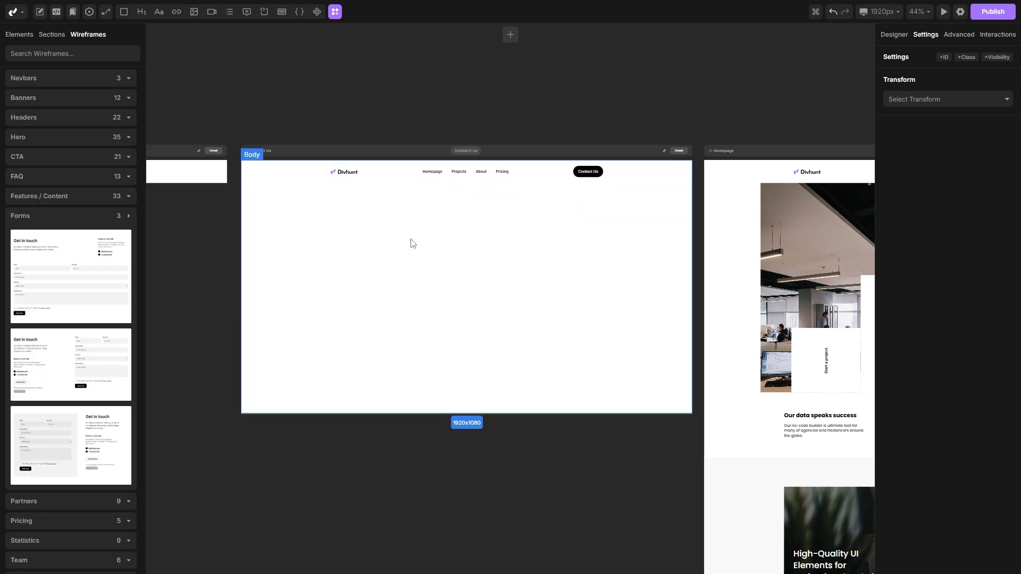
Step: Convert the Homepage's Footer 21 section into a component
scroll(410, 303, "up", 2)
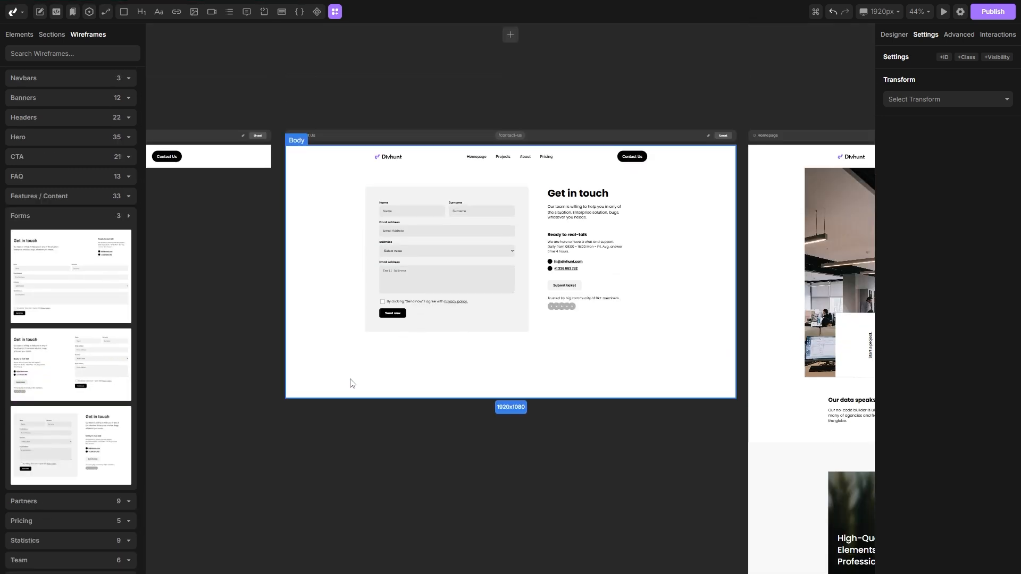
scroll(491, 349, "left", 2)
scroll(560, 358, "right", 7)
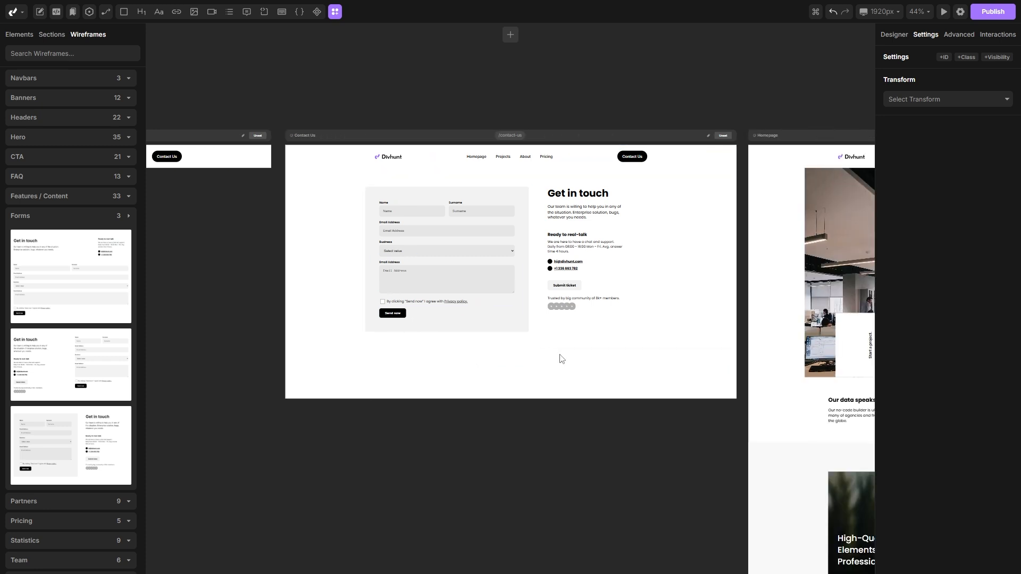
scroll(586, 351, "down", 4)
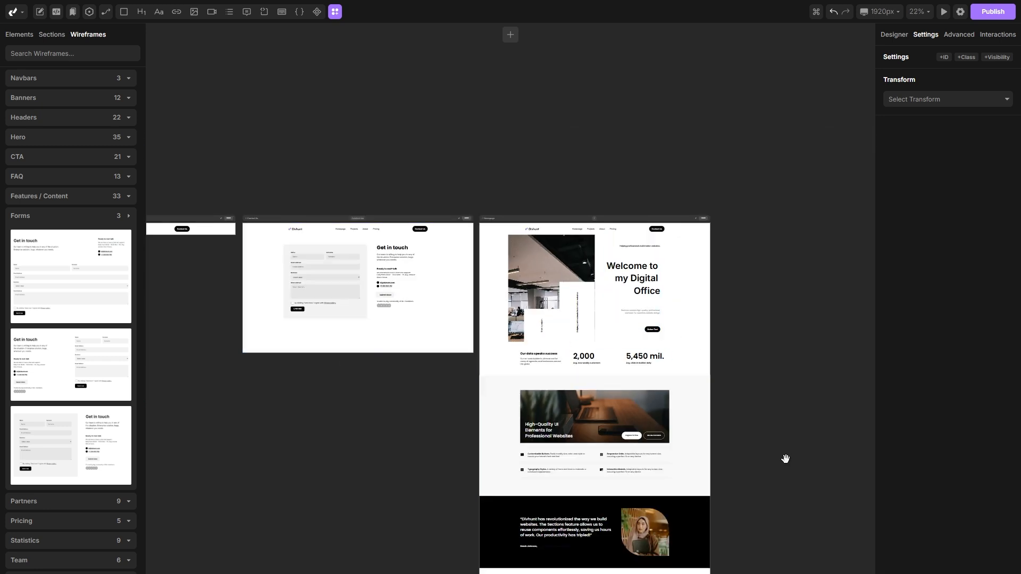
left_click_drag(784, 456, 753, 241)
scroll(725, 465, "down", 5)
scroll(495, 357, "up", 3)
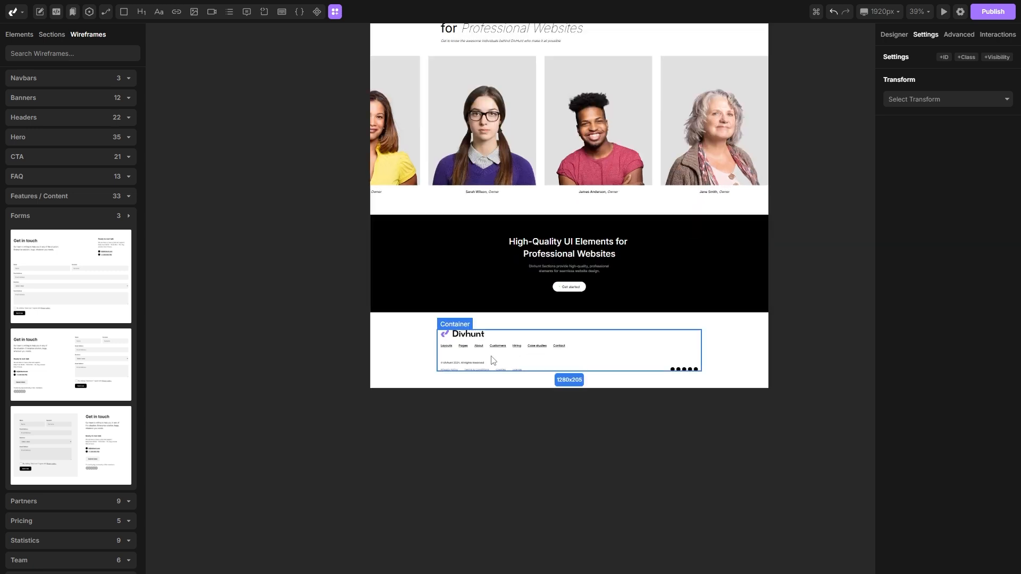
left_click(394, 334)
right_click(389, 331)
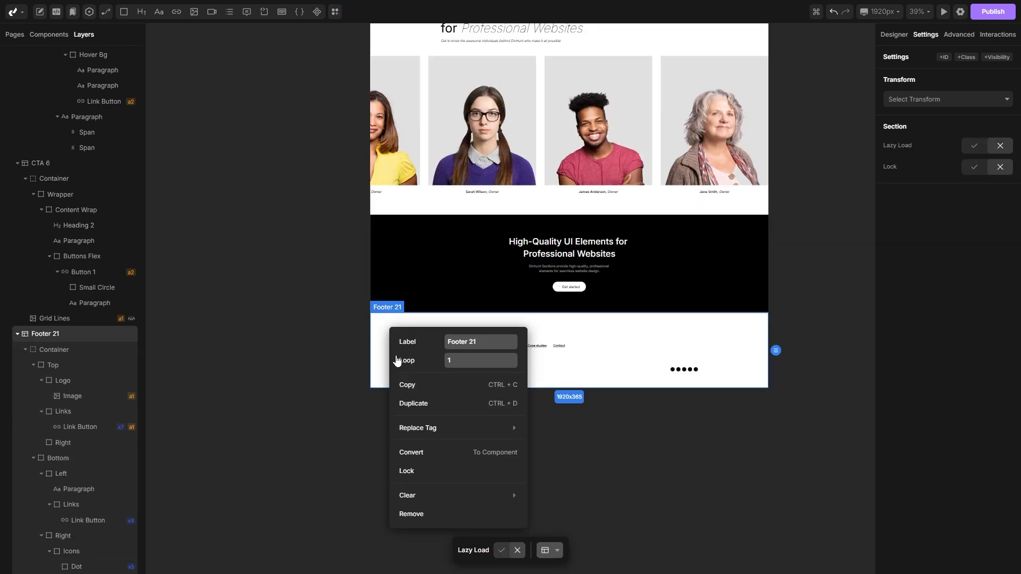
left_click(417, 452)
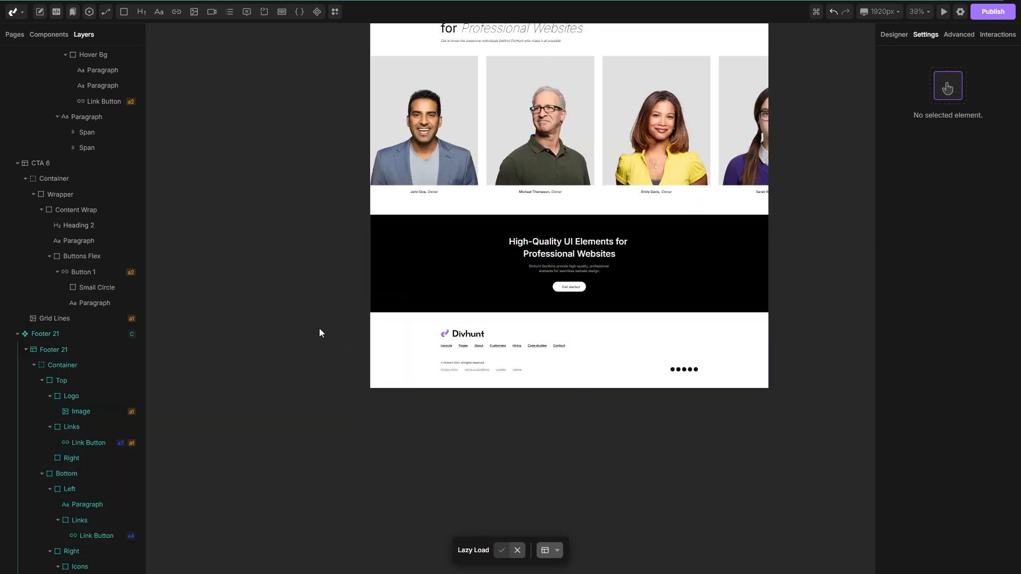
Step: Insert a component below the form on the Contact Us page, set it to Footer 21, and set Instance to No
scroll(319, 327, "down", 6)
scroll(319, 328, "up", 3)
scroll(433, 298, "left", 4)
scroll(404, 230, "up", 2)
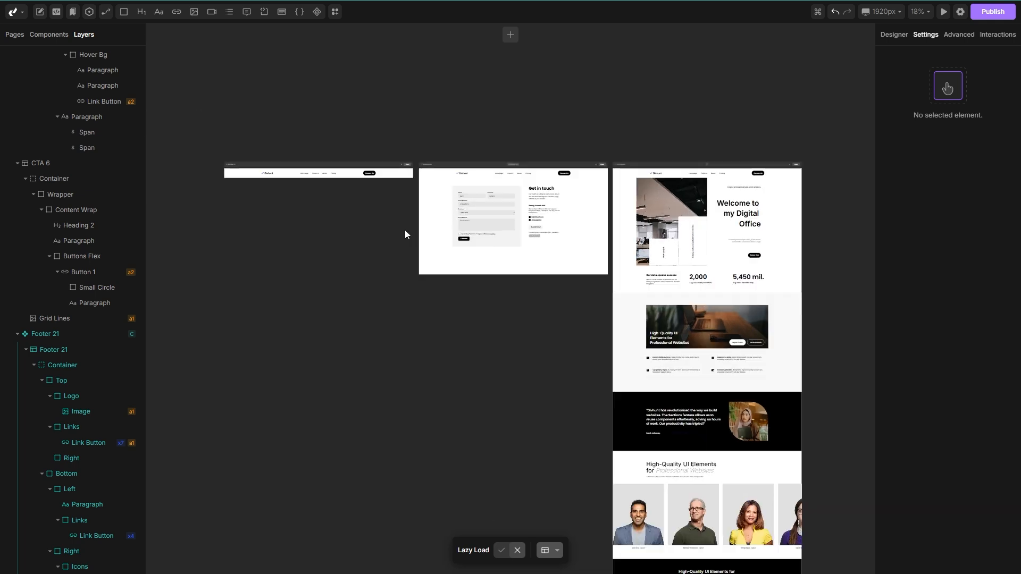
scroll(405, 234, "up", 2)
left_click(474, 278)
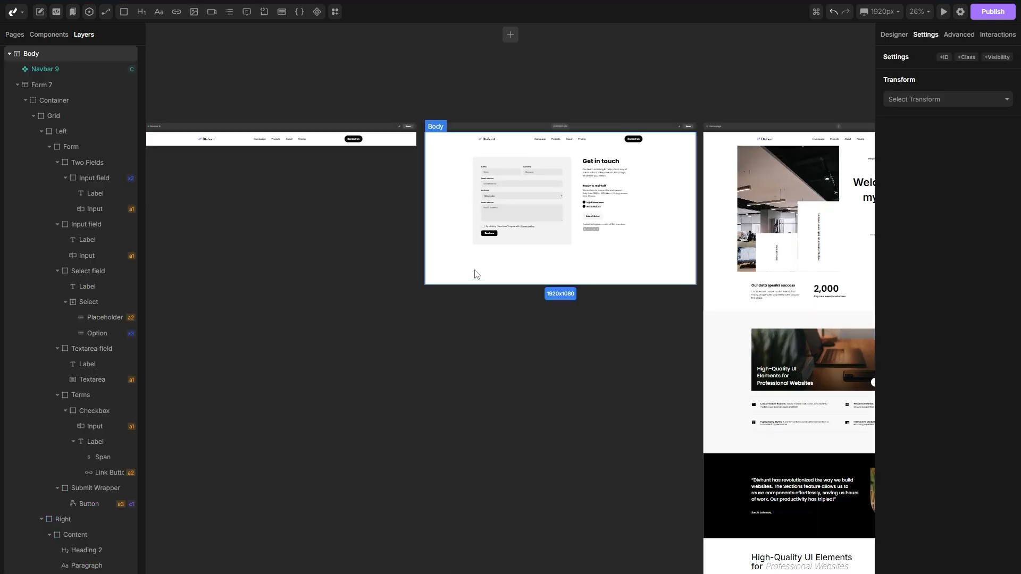
left_click(17, 86)
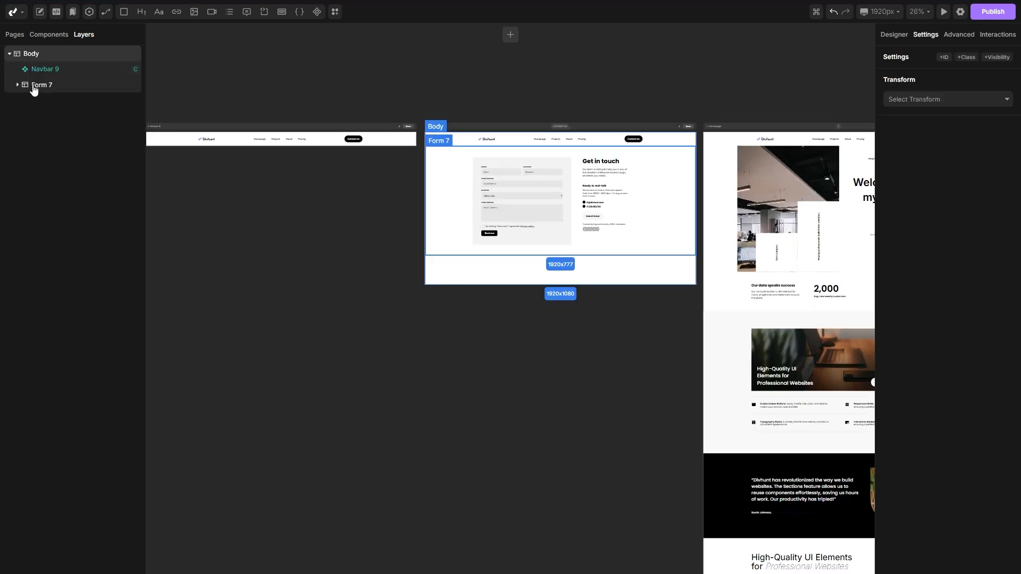
left_click(317, 13)
left_click(59, 100)
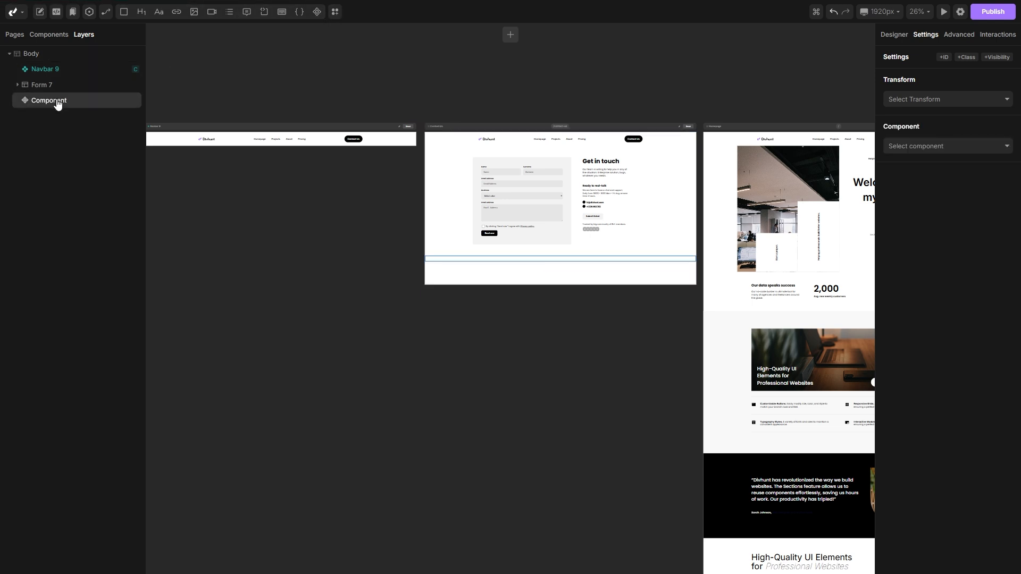
left_click(951, 146)
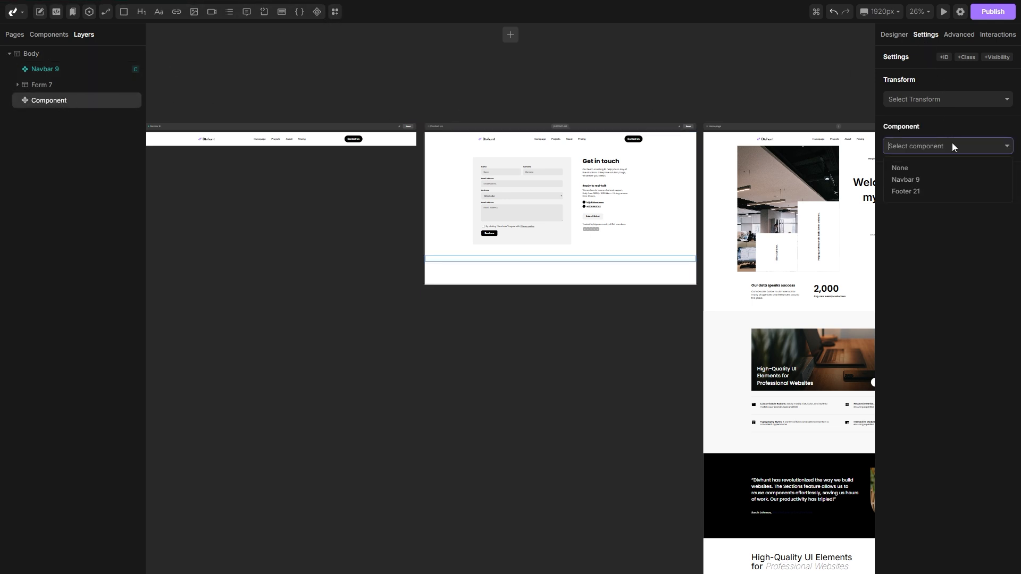
left_click(897, 193)
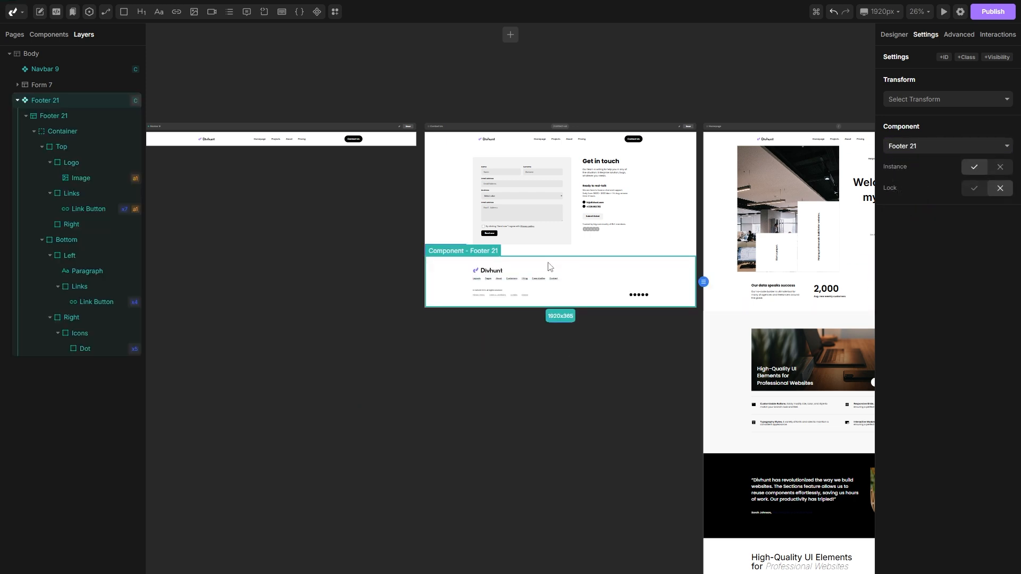
scroll(610, 260, "up", 3)
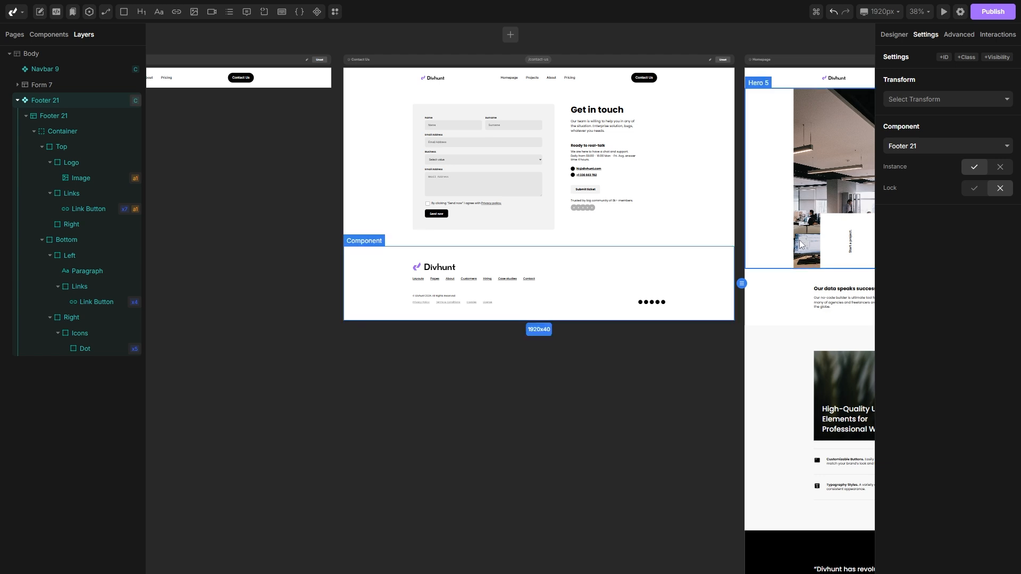
left_click(1000, 167)
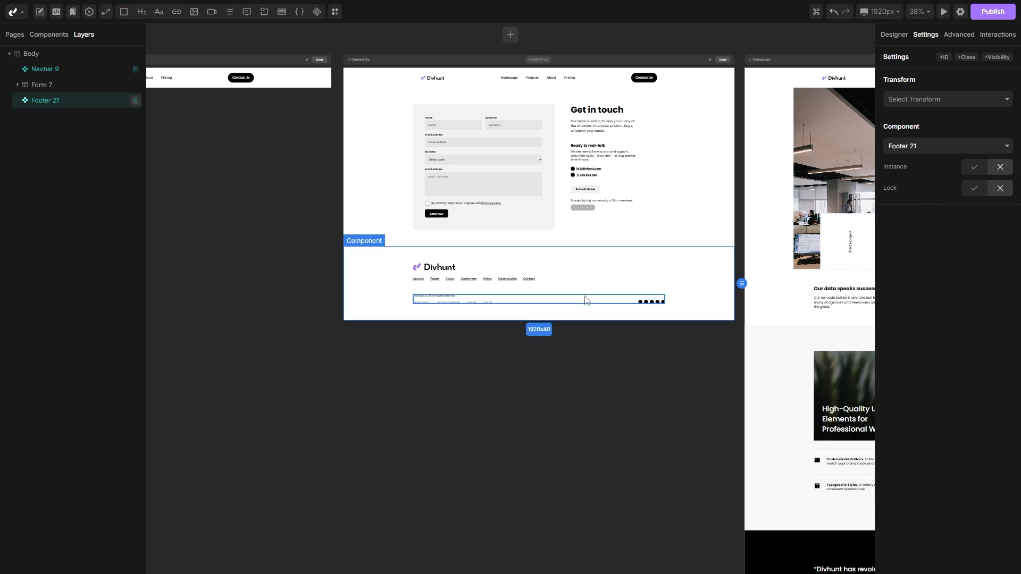
Step: Open the Navbar 9 component and link its Homepage navigation link to the Homepage page
scroll(629, 292, "up", 1)
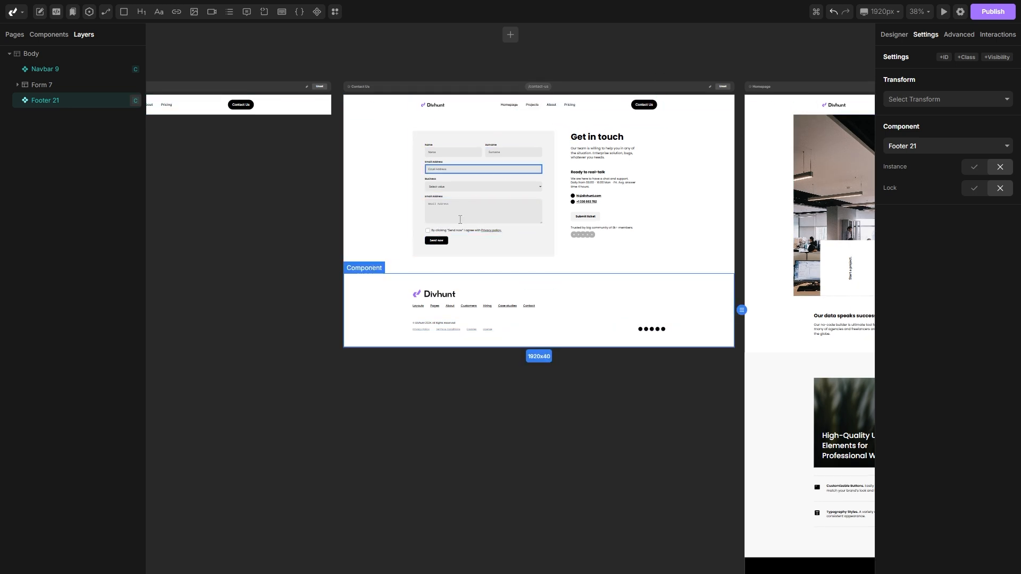
scroll(359, 210, "left", 6)
scroll(423, 96, "up", 5)
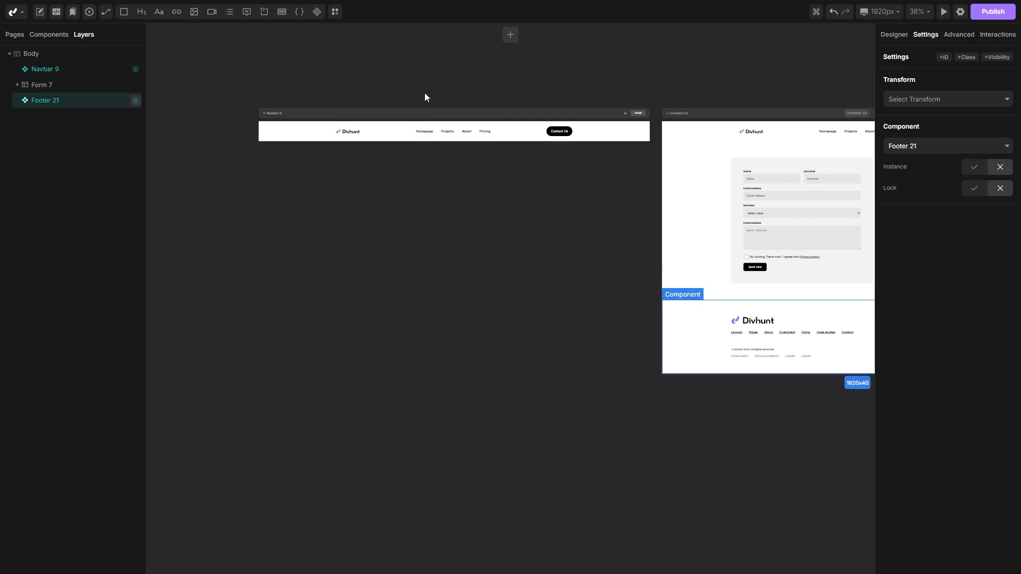
double_click(420, 160)
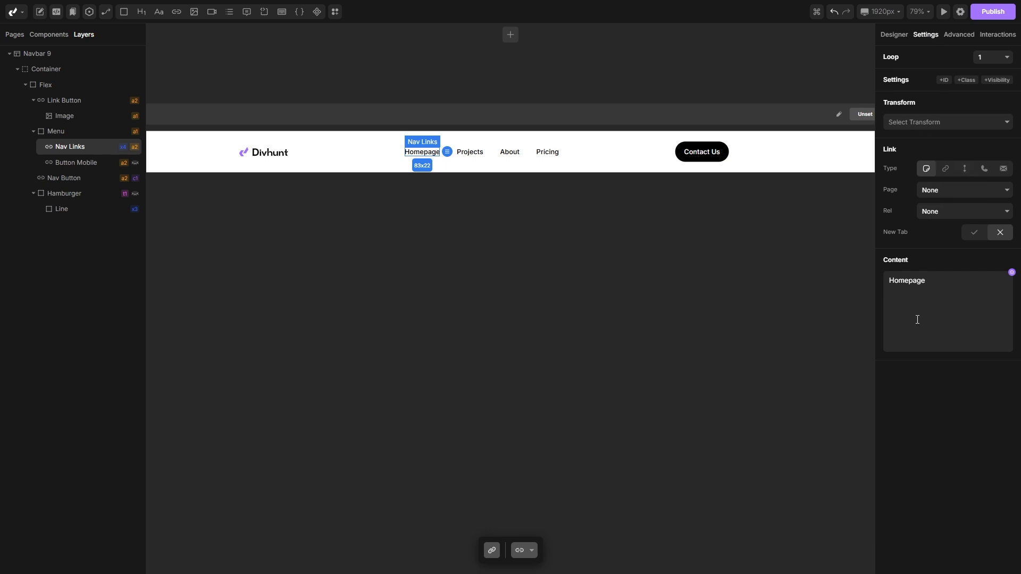
left_click(953, 190)
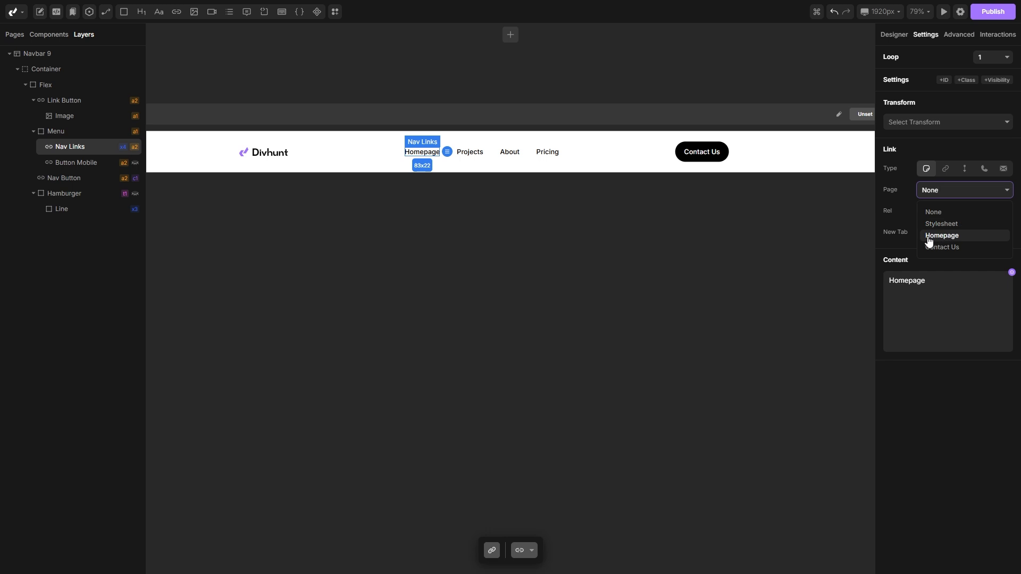
left_click(963, 240)
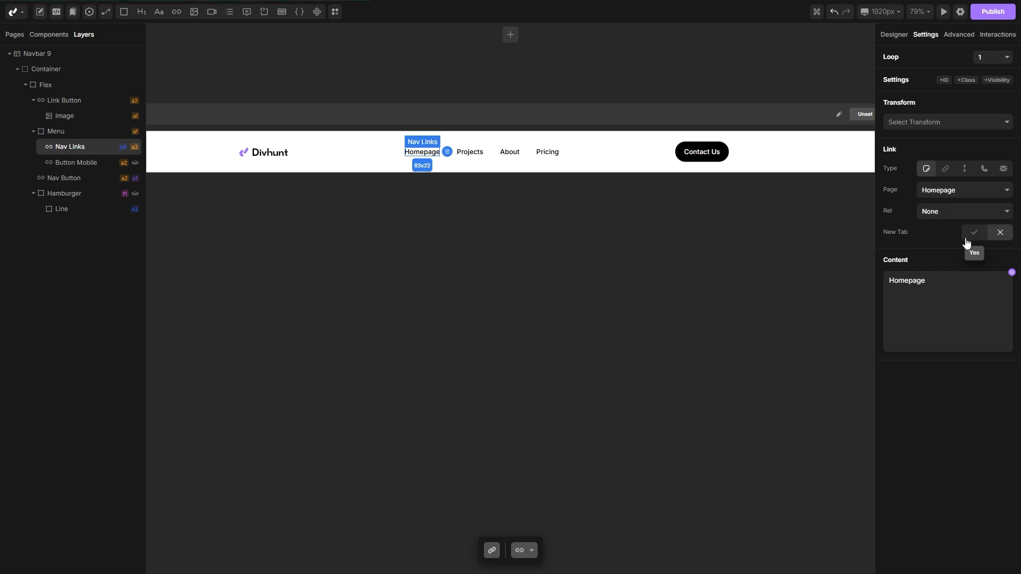
Step: Link the navbar's Contact Us button to the Contact Us page
left_click(698, 162)
left_click(953, 168)
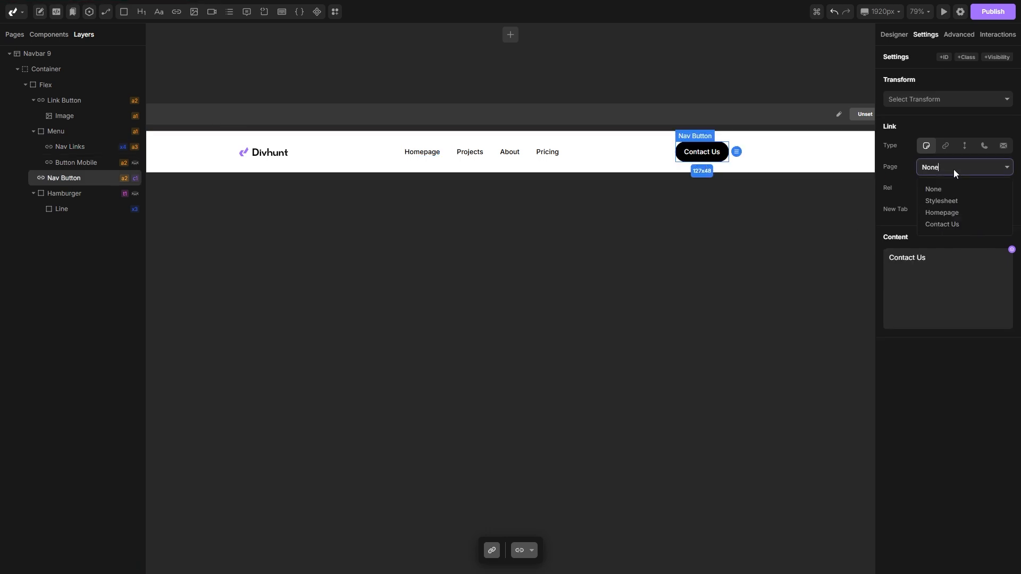
left_click(952, 224)
Step: Preview the site at full width and test the Homepage and Contact Us navigation links
scroll(706, 264, "down", 5)
scroll(625, 252, "right", 11)
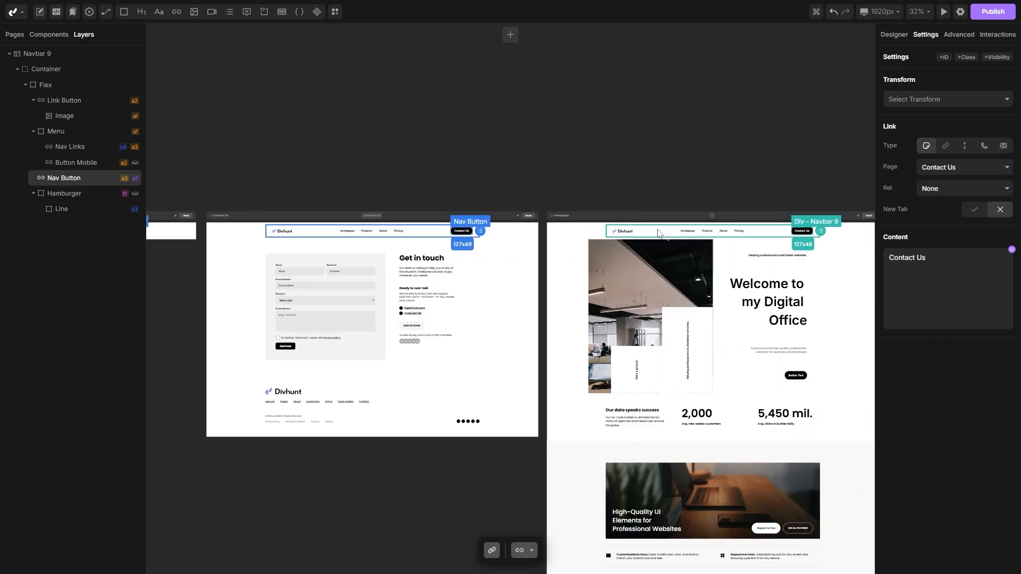
left_click(944, 11)
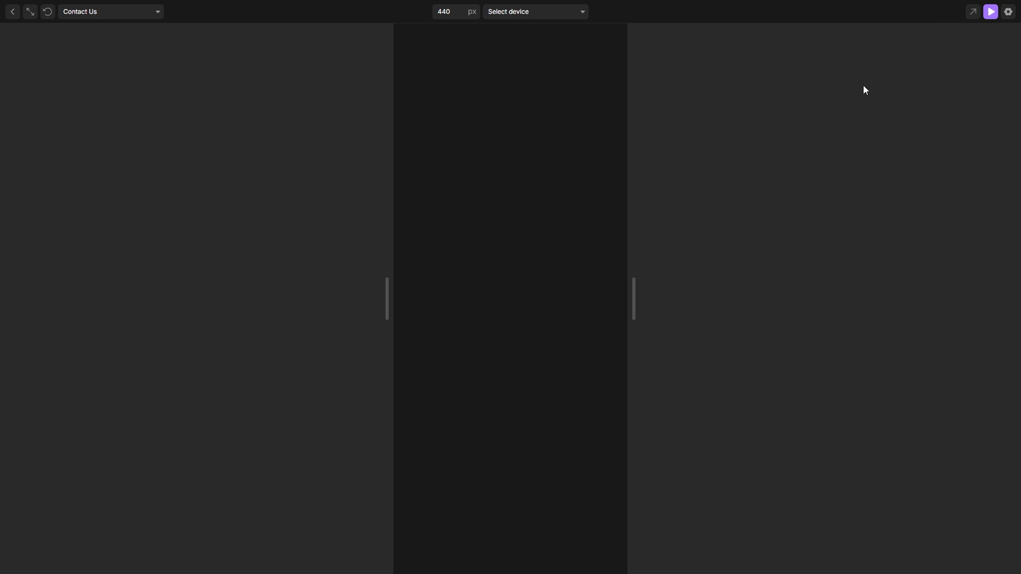
left_click_drag(632, 297, 1016, 282)
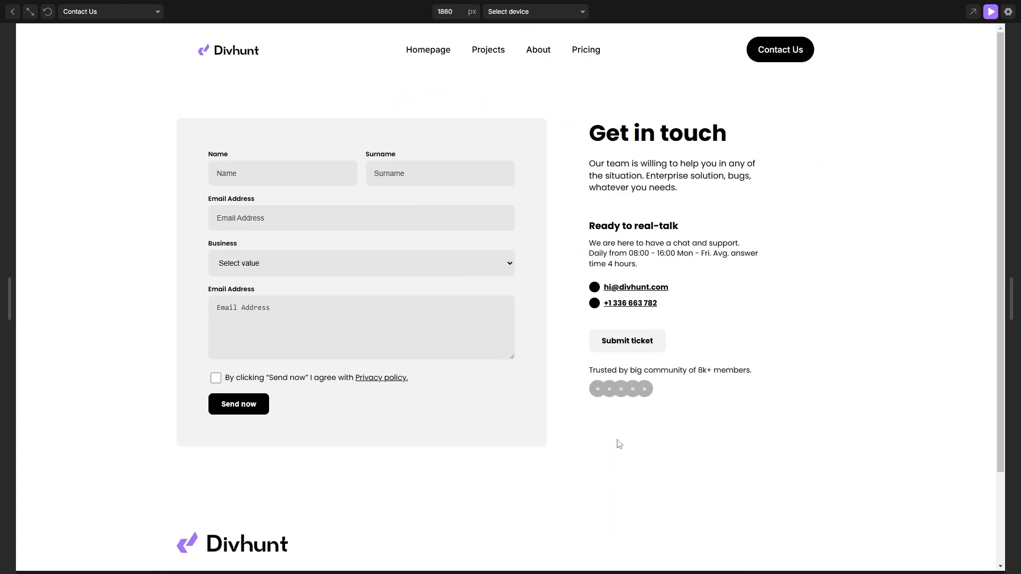
left_click(426, 50)
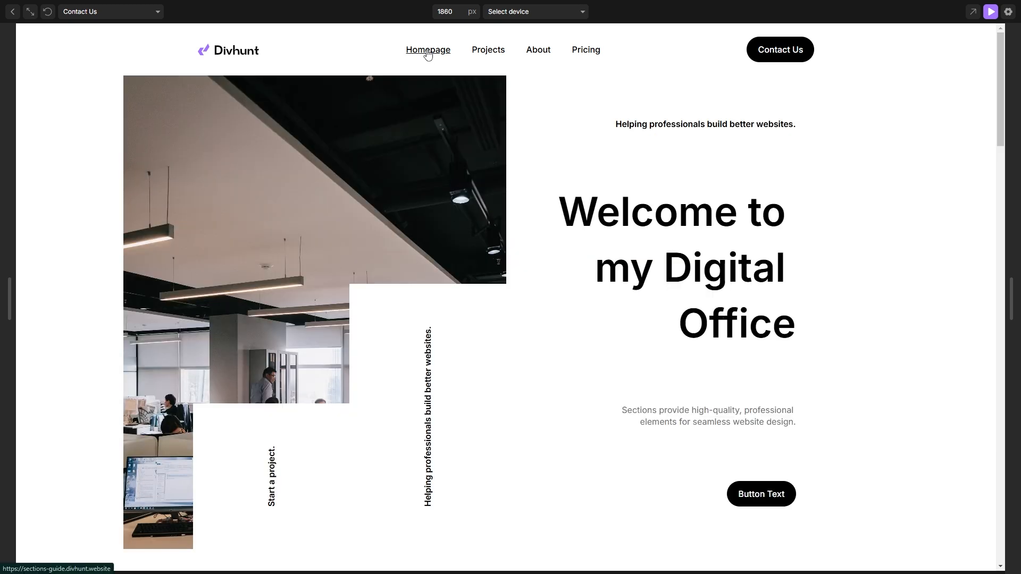
scroll(524, 223, "down", 8)
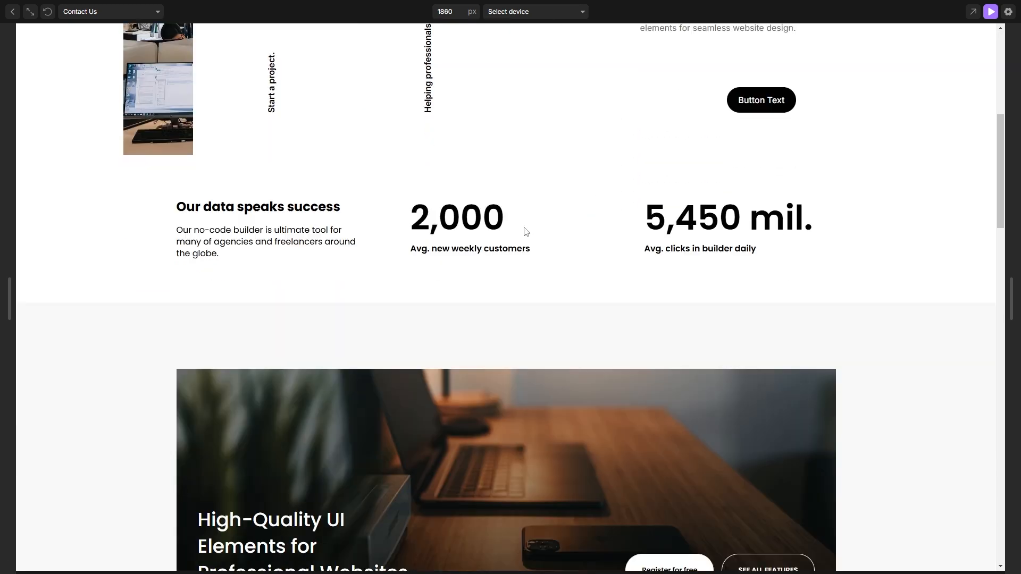
scroll(554, 244, "up", 8)
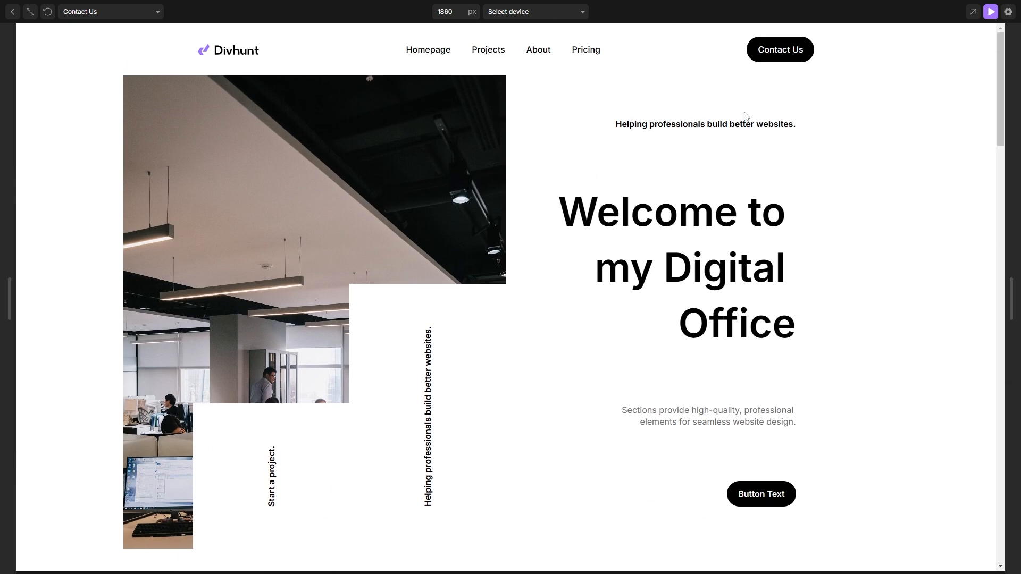
left_click(779, 54)
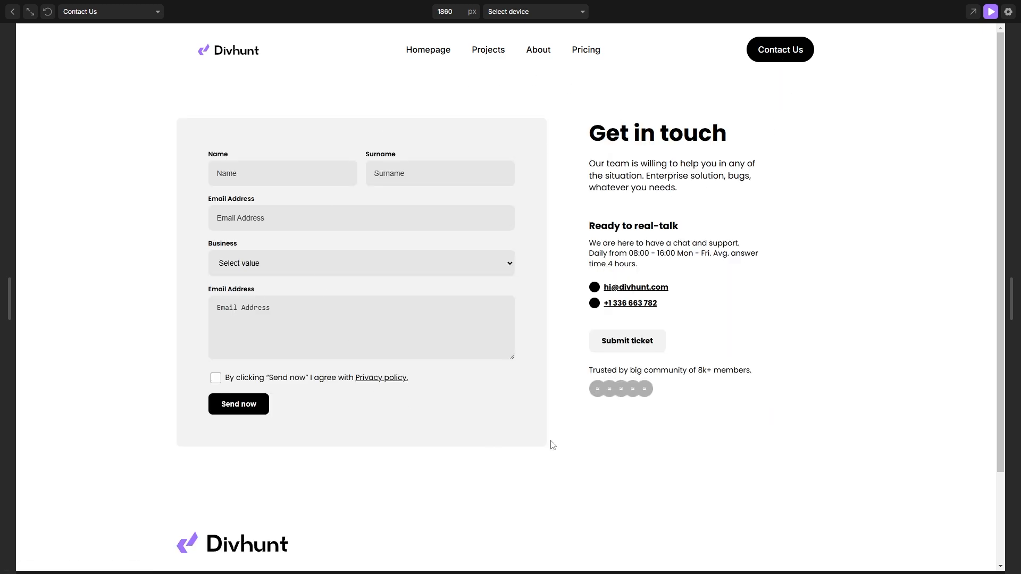
left_click(991, 12)
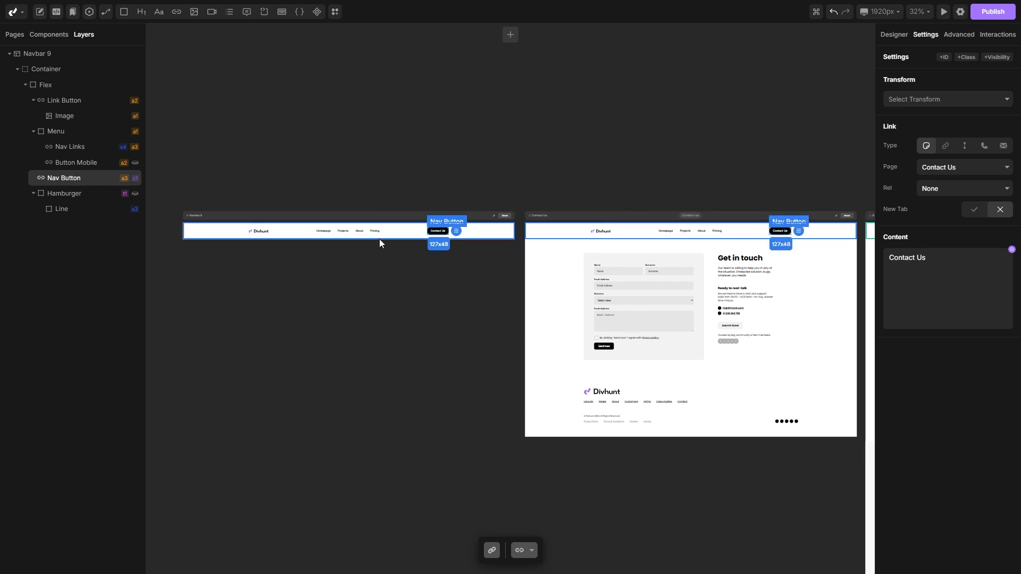
scroll(455, 172, "right", 5)
scroll(458, 177, "right", 1)
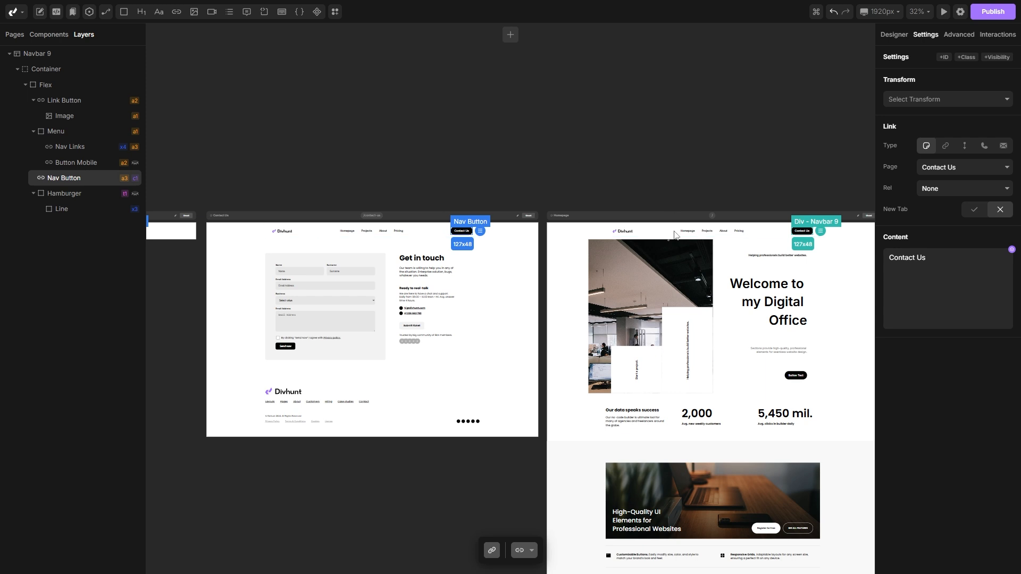
scroll(640, 138, "down", 1)
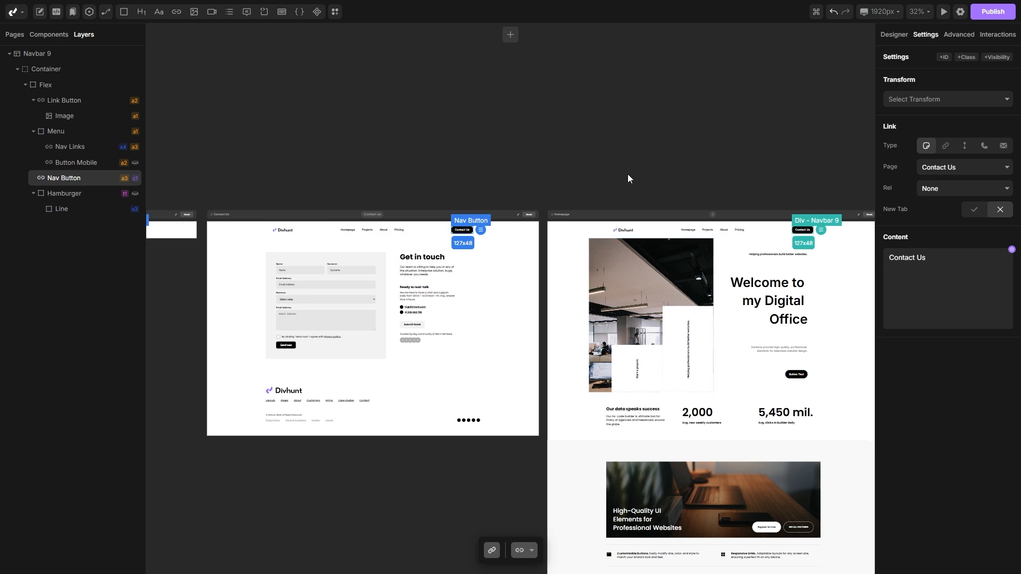
scroll(739, 166, "right", 3)
scroll(739, 166, "down", 2)
scroll(567, 152, "up", 5, "ctrl")
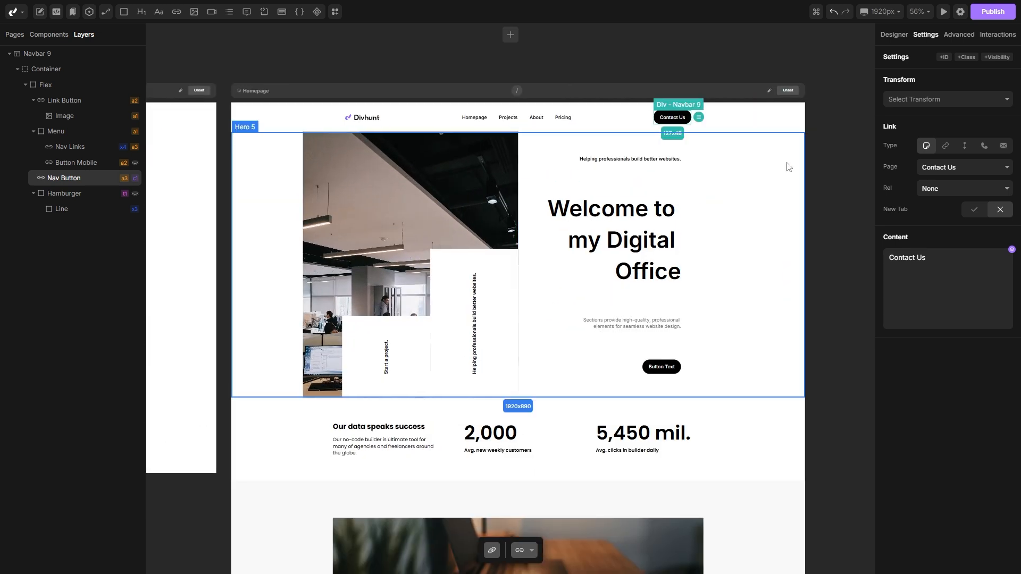
Step: Open the project settings plugin browser and install the Simple Scroll Animations plugin
left_click(960, 12)
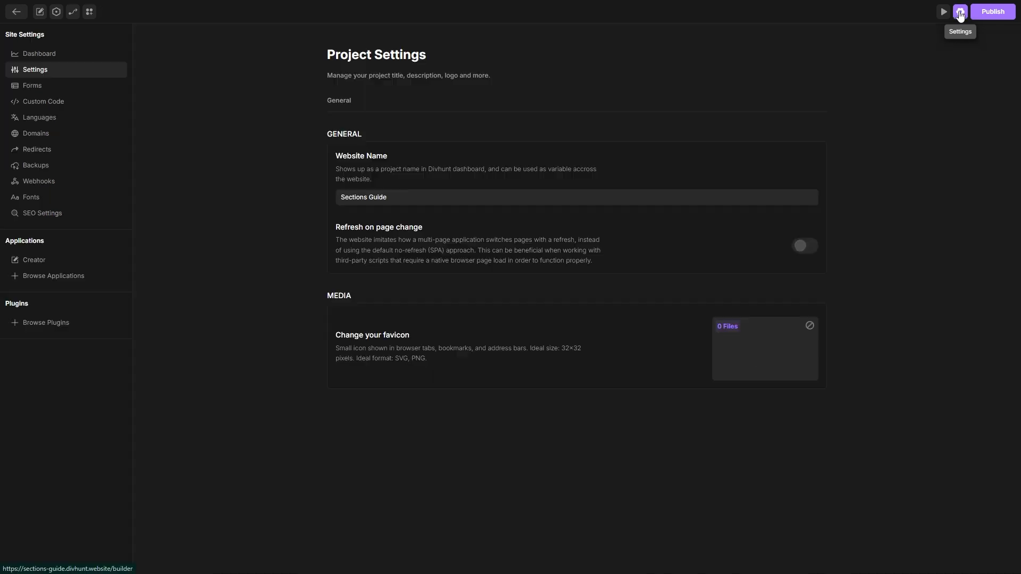
left_click(63, 322)
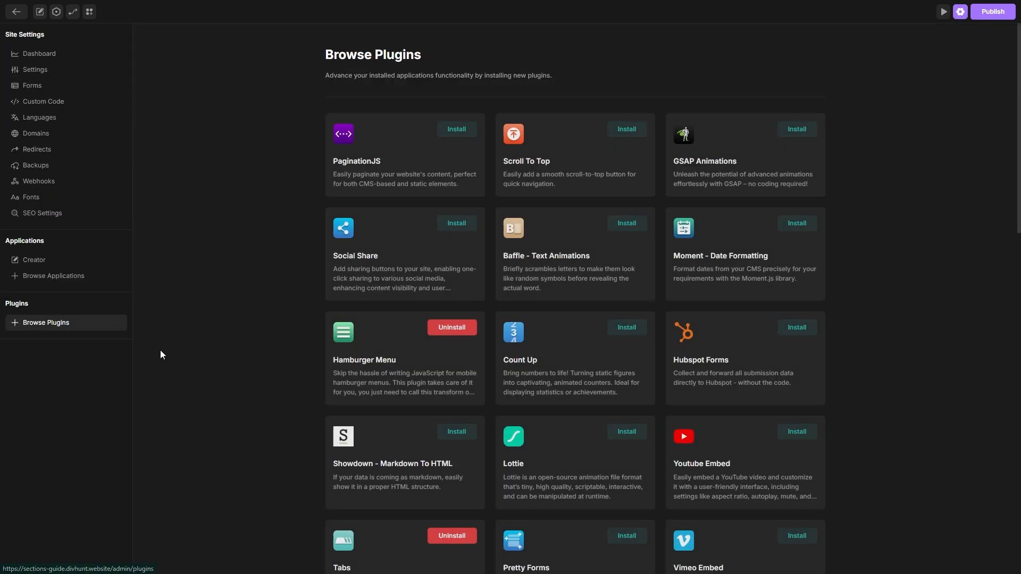
scroll(206, 314, "down", 15)
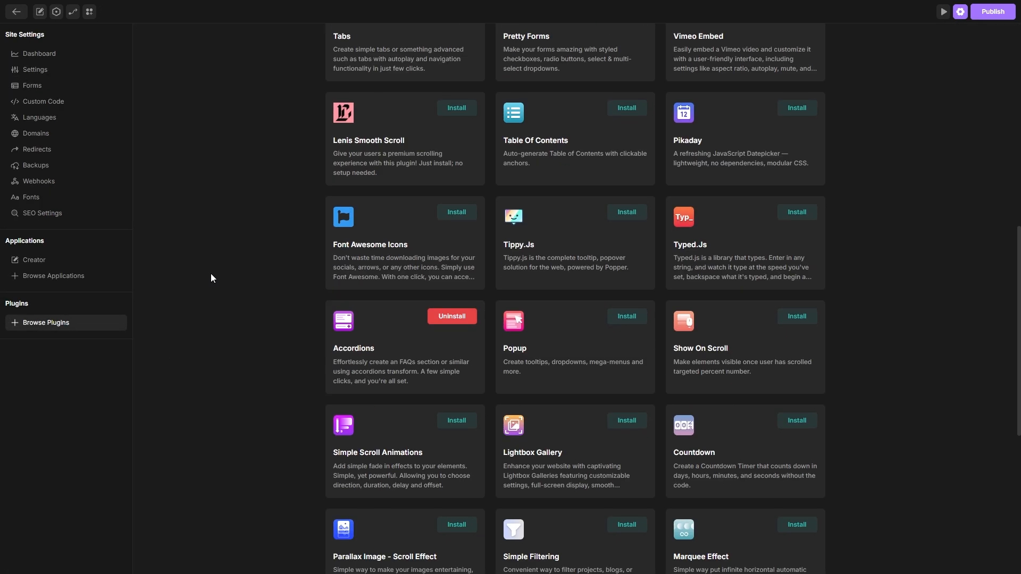
scroll(213, 261, "down", 1)
scroll(214, 257, "up", 1)
left_click(452, 112)
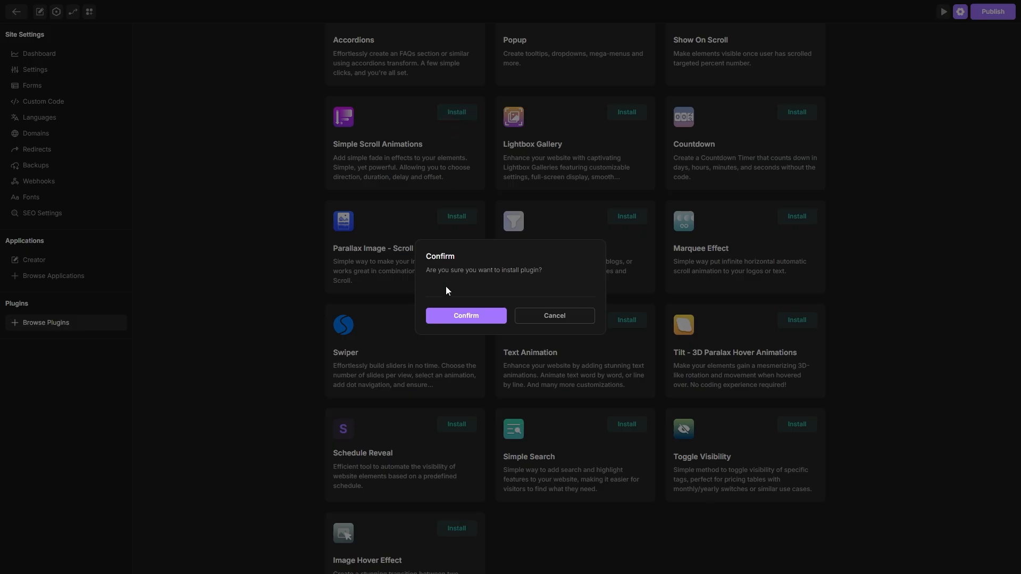
left_click(453, 317)
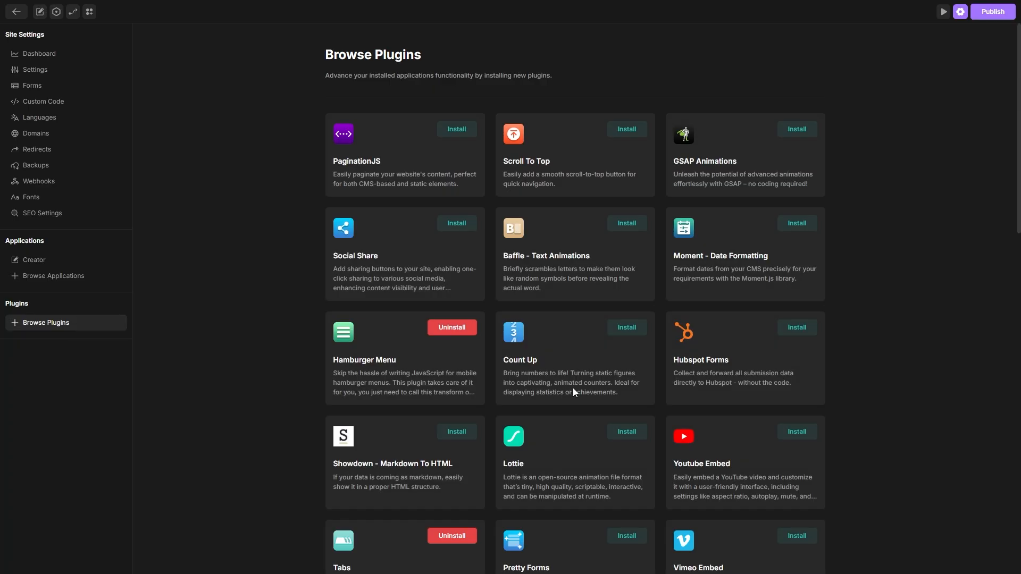
Step: Install the Text Animation plugin as well
scroll(573, 392, "down", 15)
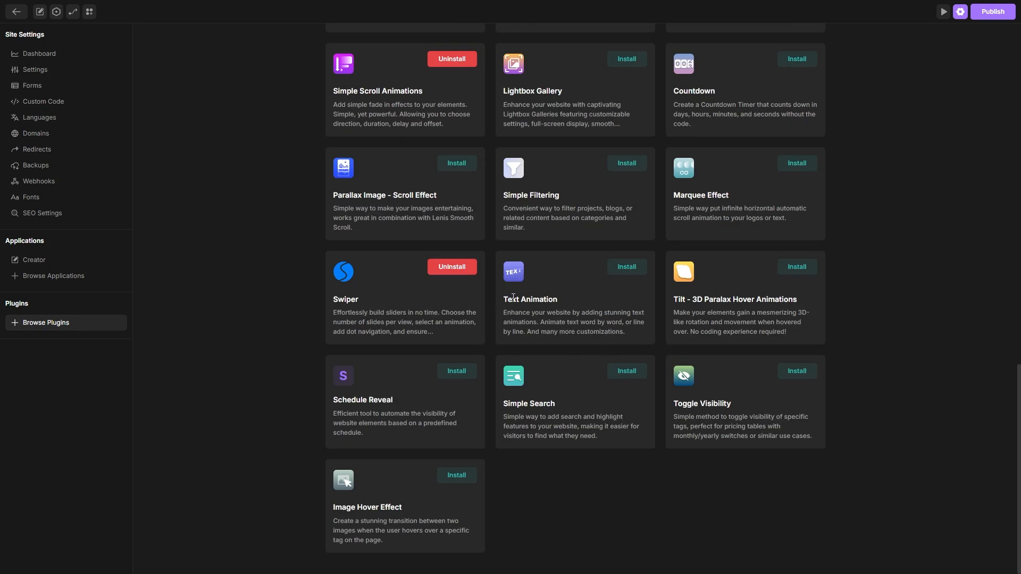
left_click(626, 267)
left_click(472, 317)
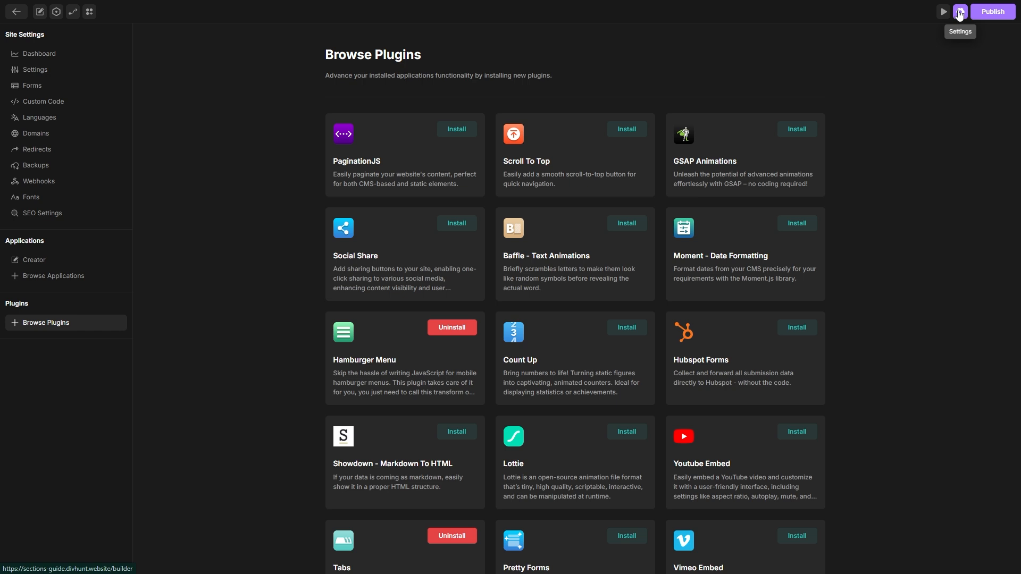
Step: Return to the builder and apply the Text Animation transform to the hero heading "Welcome to my Digital Office"
left_click(959, 11)
scroll(741, 223, "down", 1)
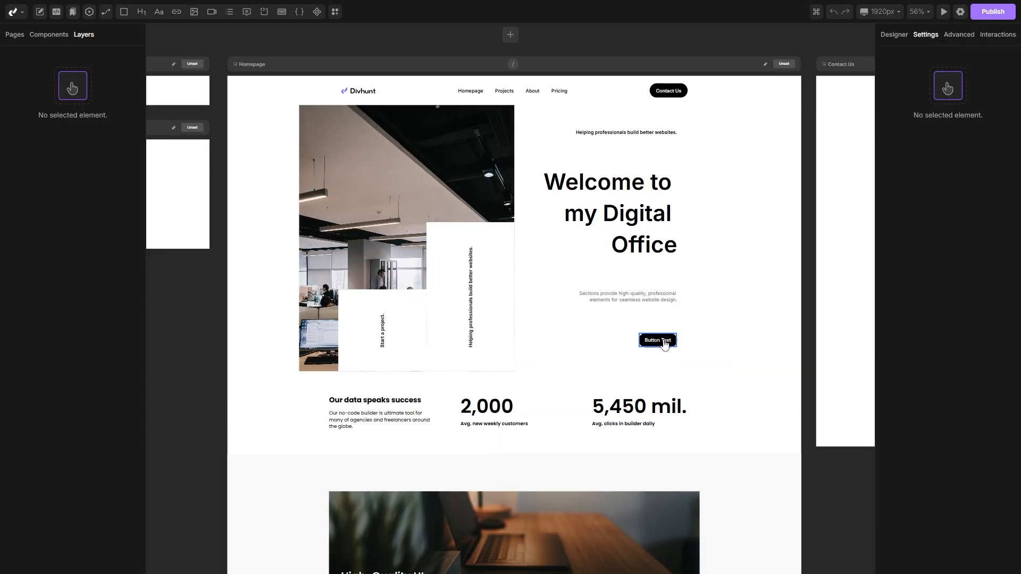
left_click(584, 197)
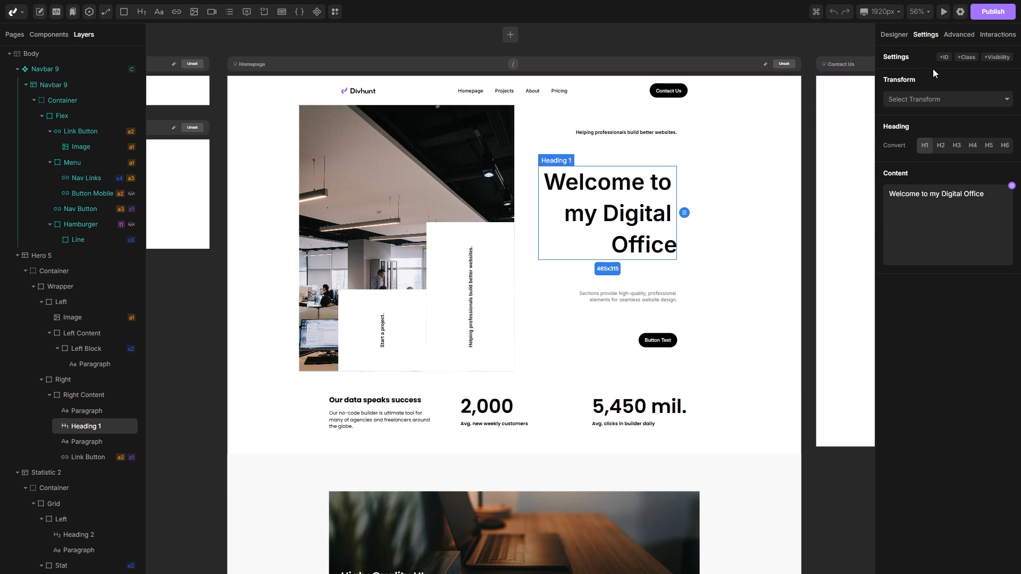
left_click(943, 98)
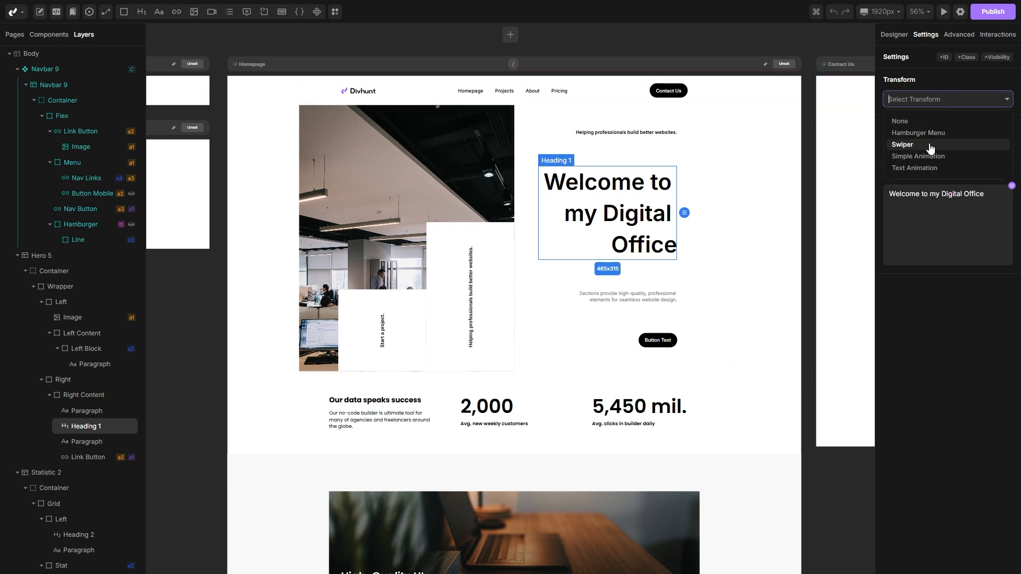
left_click(923, 168)
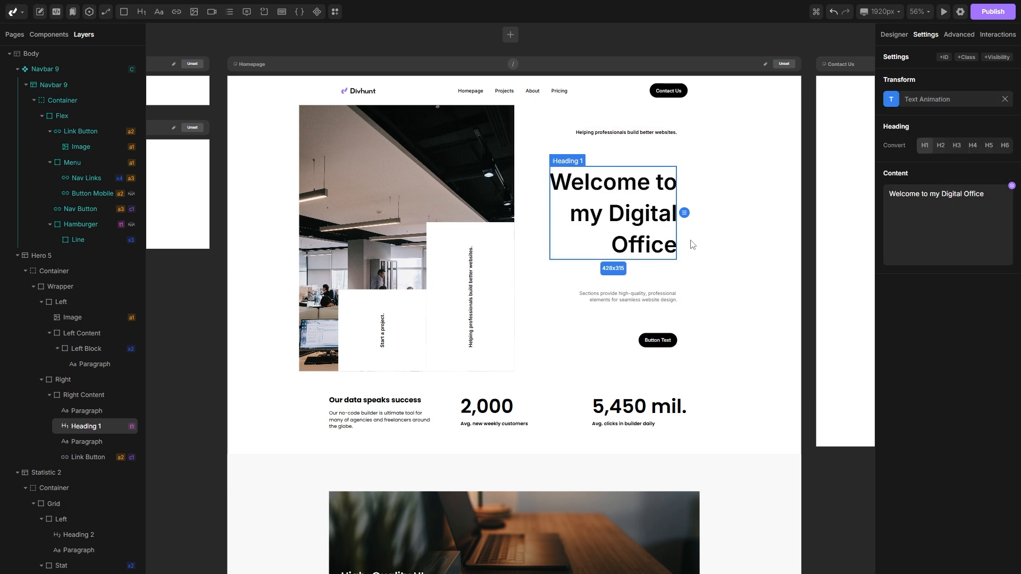
Step: Configure the heading's text animation to animate by Words with a delay of 15 ms, and save
left_click(892, 99)
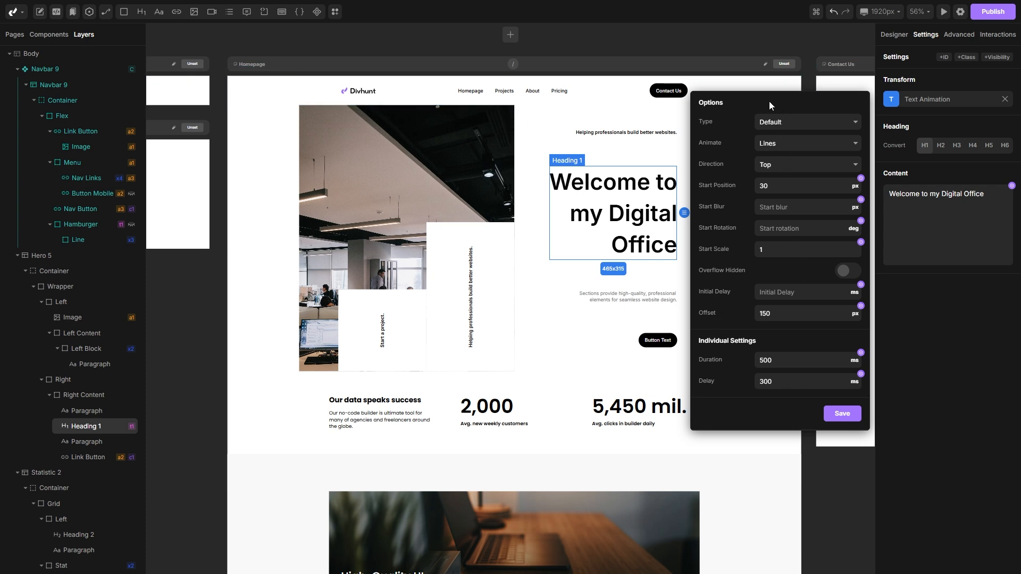
left_click(797, 143)
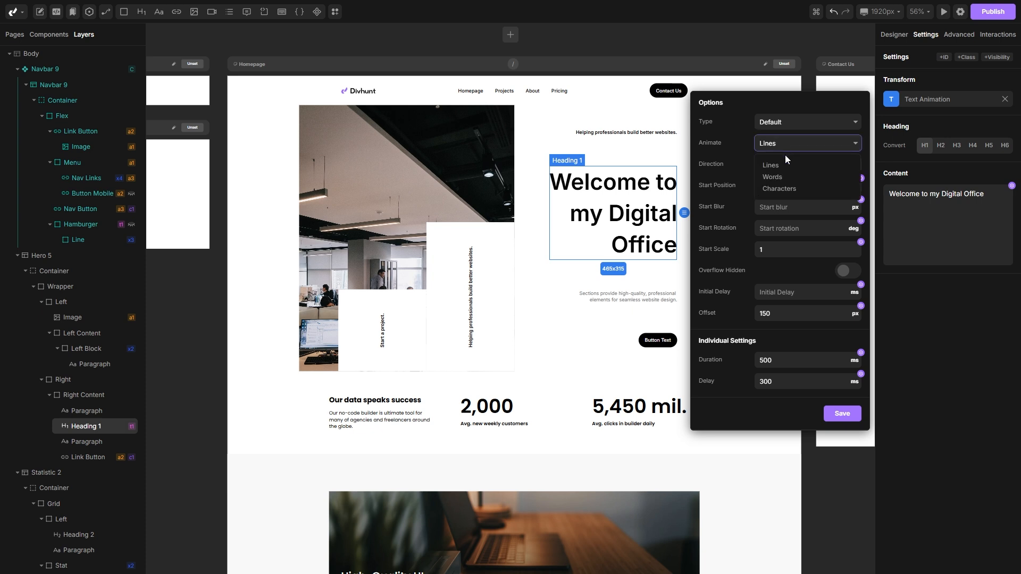
left_click(775, 177)
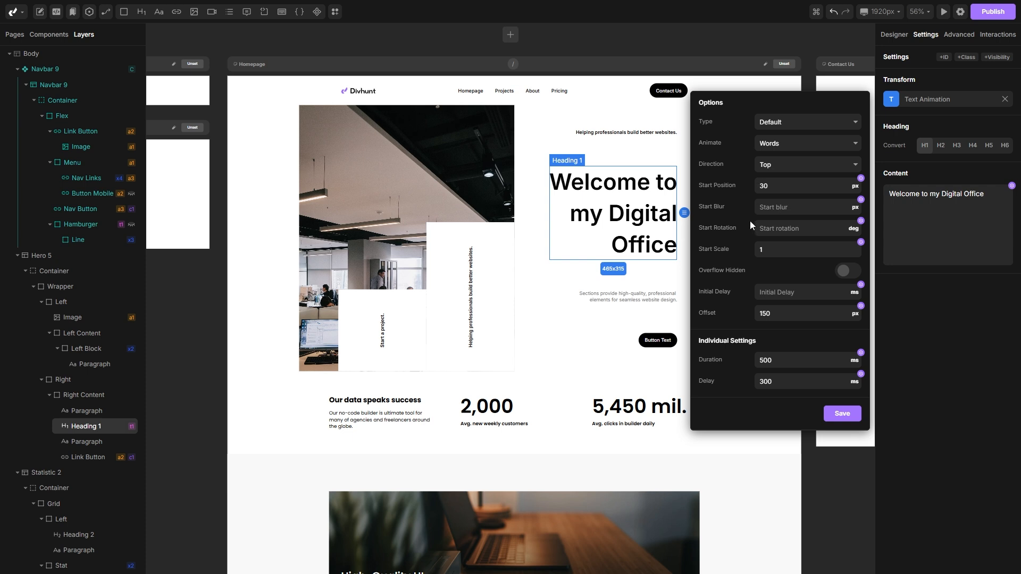
left_click(784, 364)
double_click(781, 383)
type("150")
key("Return")
left_click(840, 414)
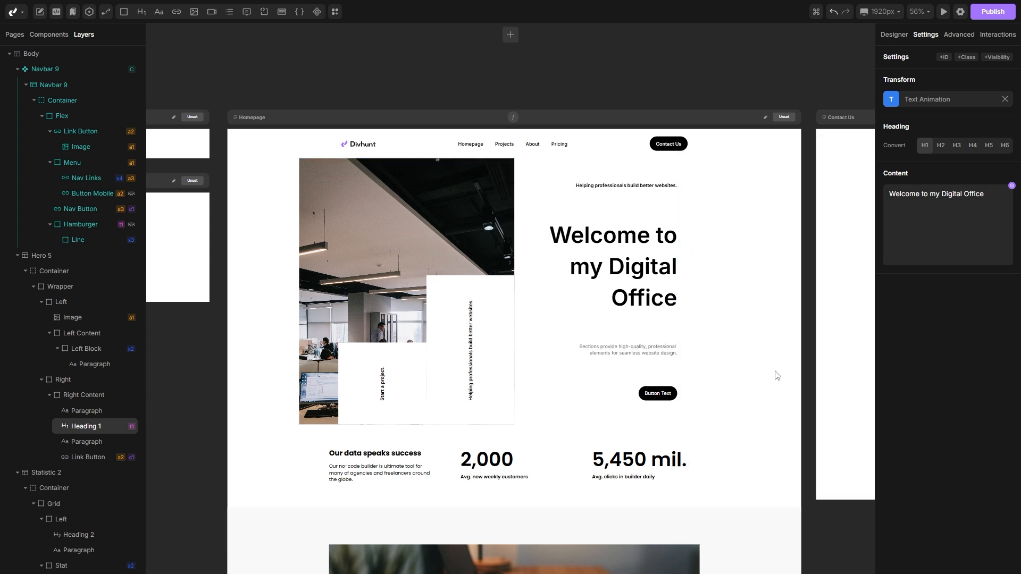
Step: Apply the Simple Animation transform to the hero's Left container holding the image
left_click(407, 211)
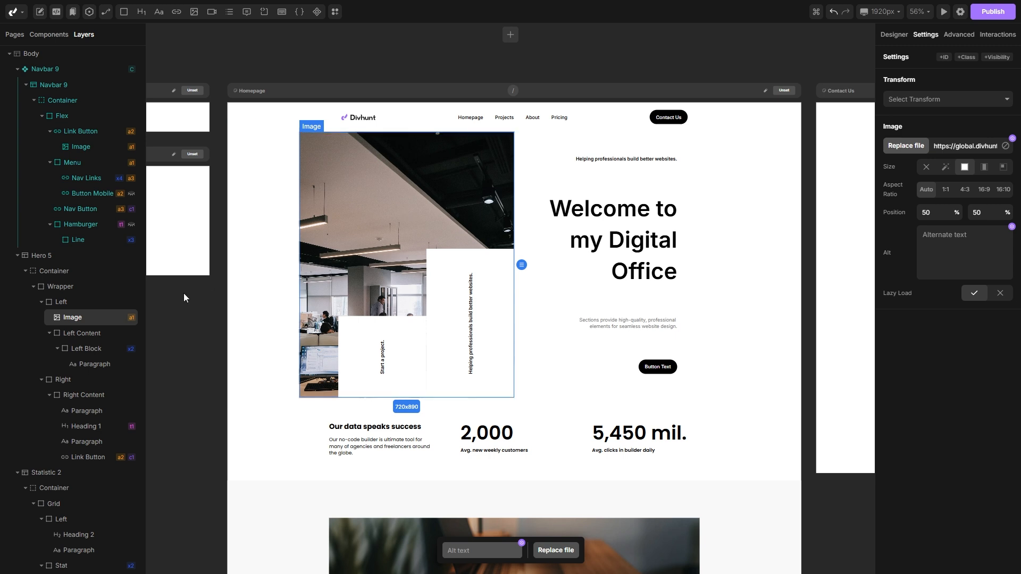
left_click(73, 300)
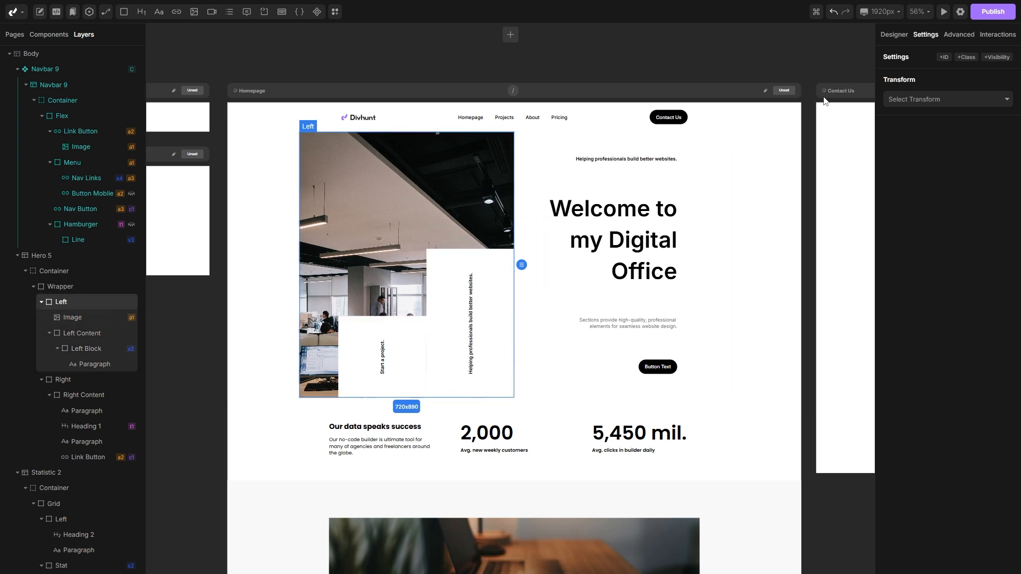
left_click(940, 100)
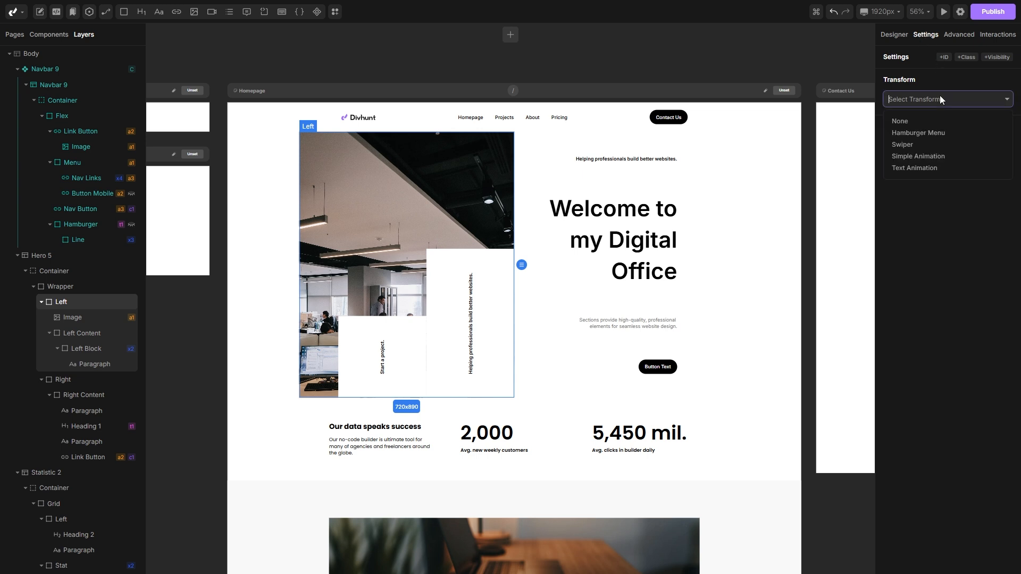
left_click(906, 157)
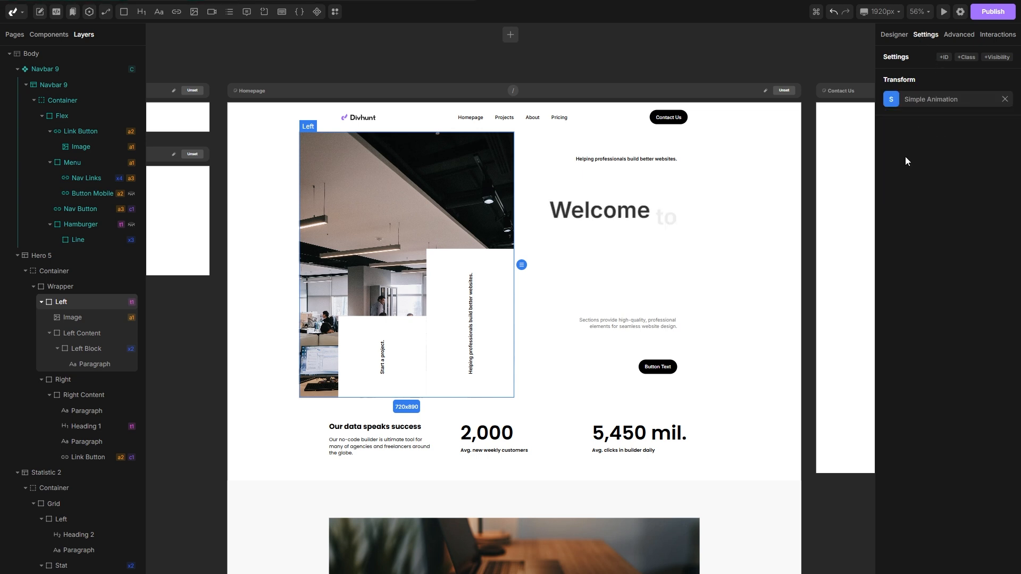
Step: Set the Left container's animation type to Fade In Left with a 0 ms delay, and save
left_click(897, 102)
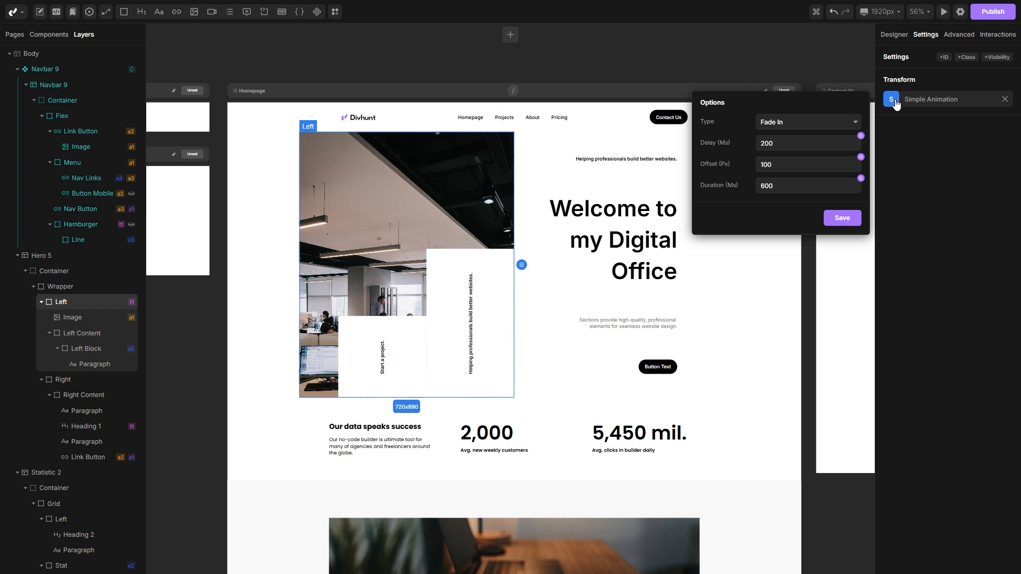
left_click(809, 124)
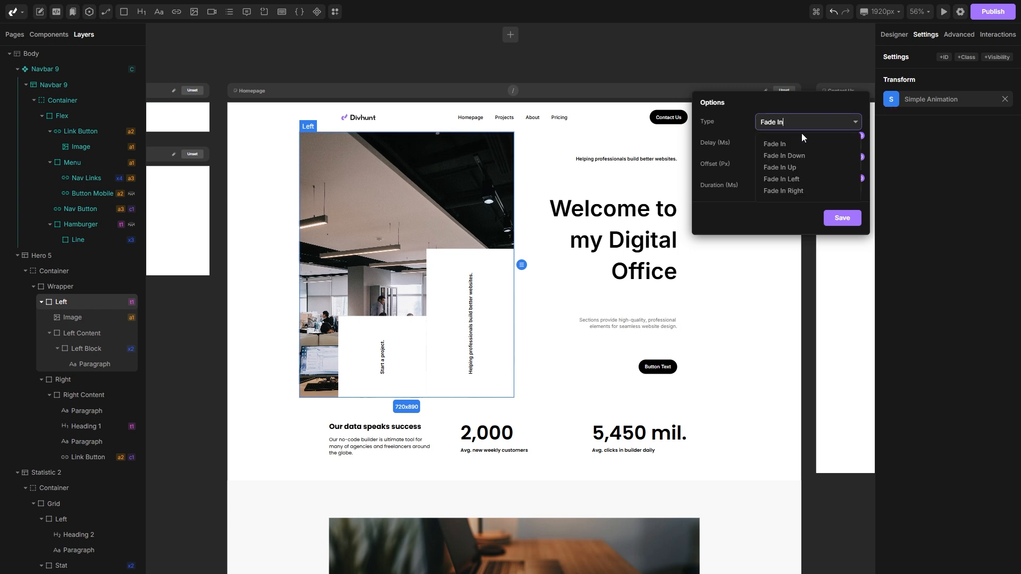
left_click(791, 179)
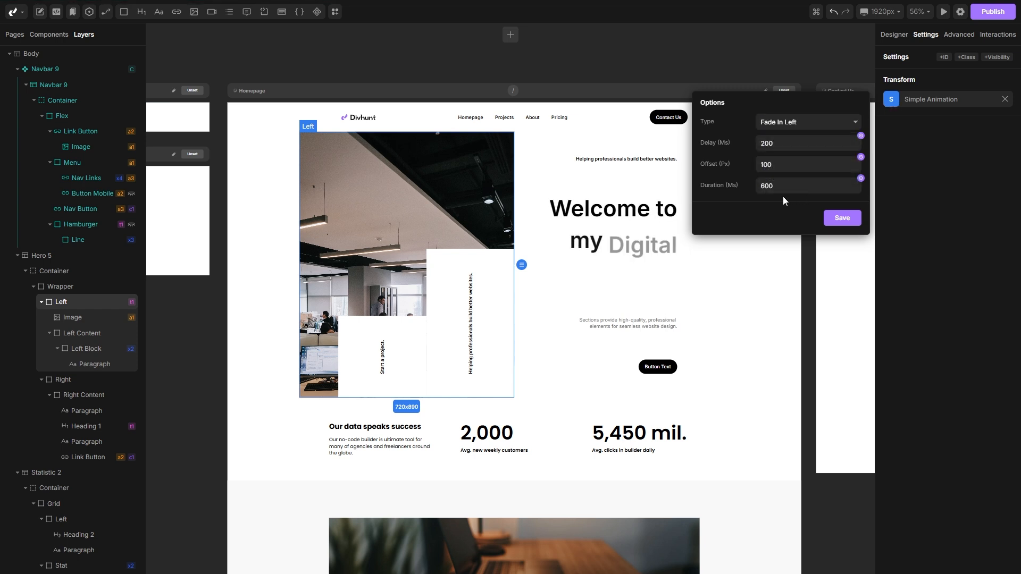
left_click(781, 144)
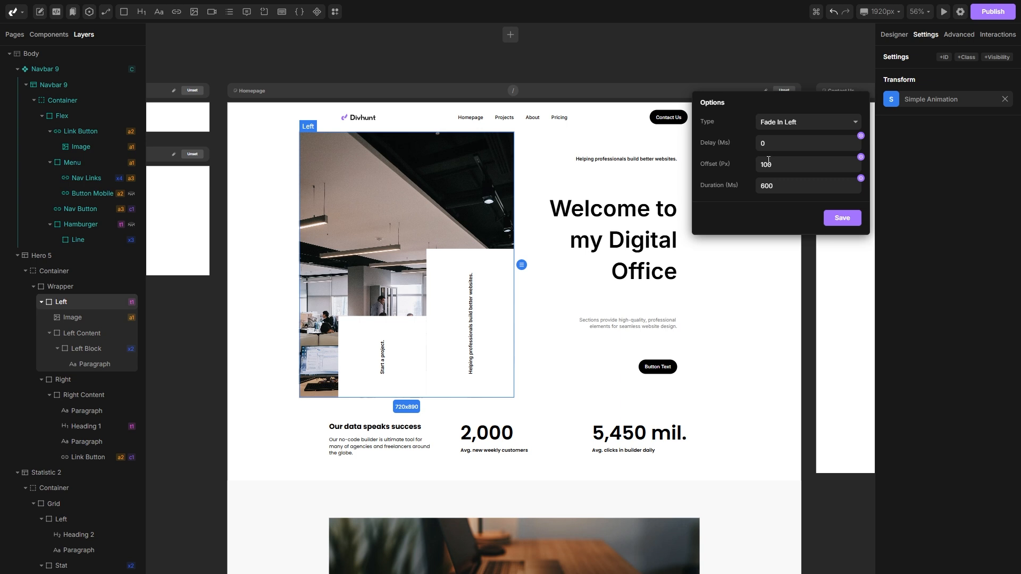
left_click(841, 218)
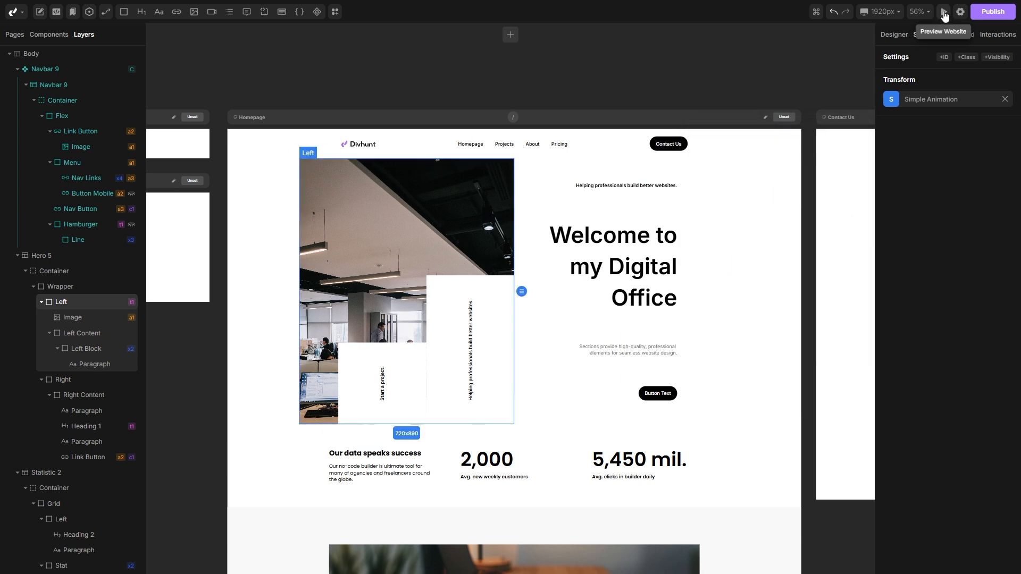
Step: Preview the homepage, replay the hero animations, and return to the builder
left_click(943, 12)
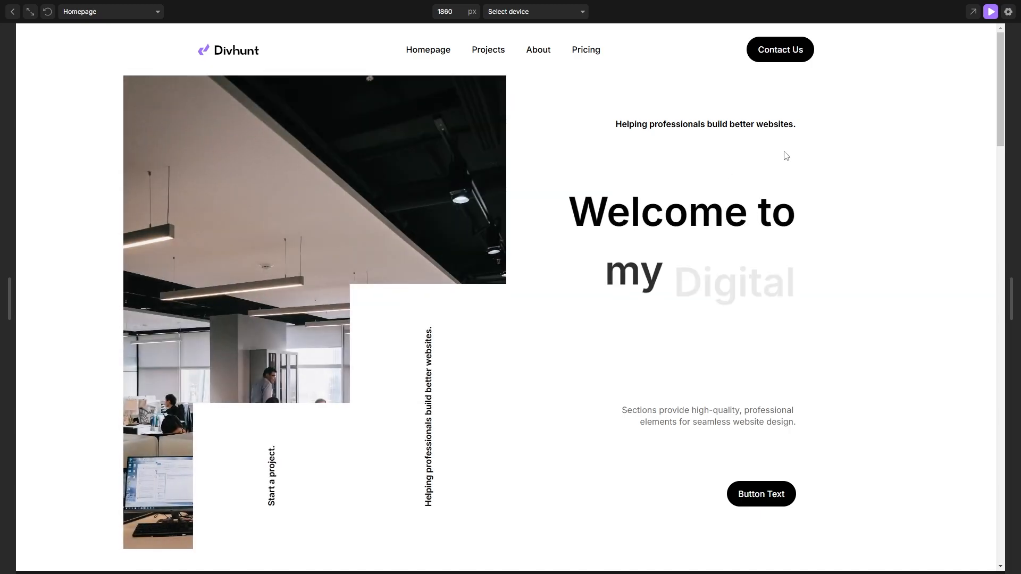
left_click(48, 13)
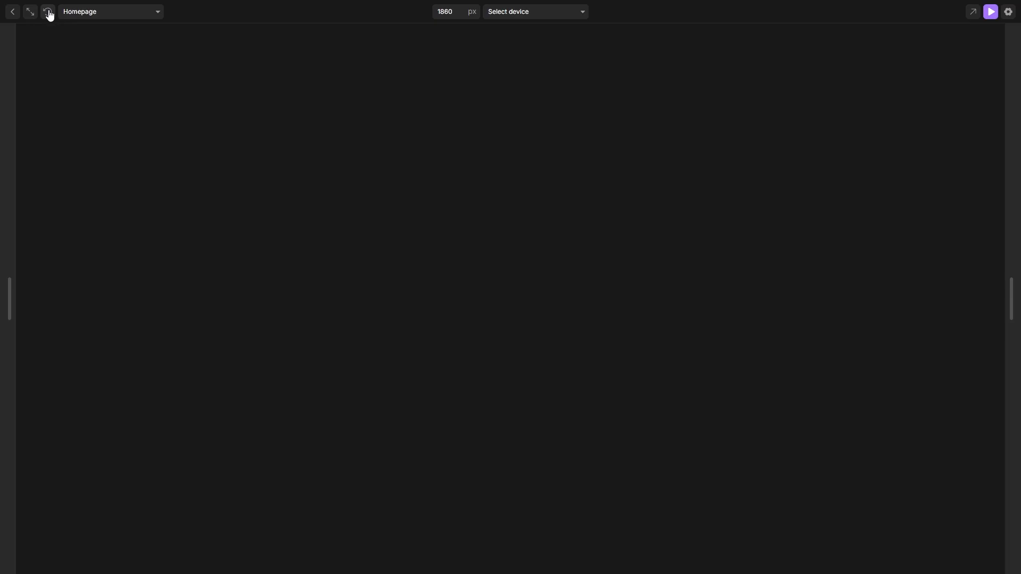
left_click(48, 13)
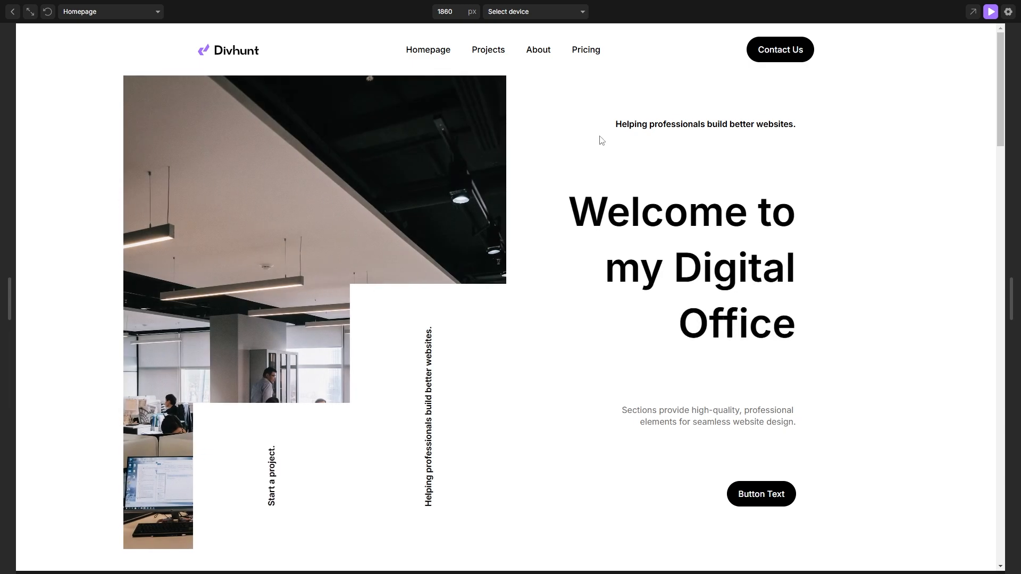
left_click(990, 11)
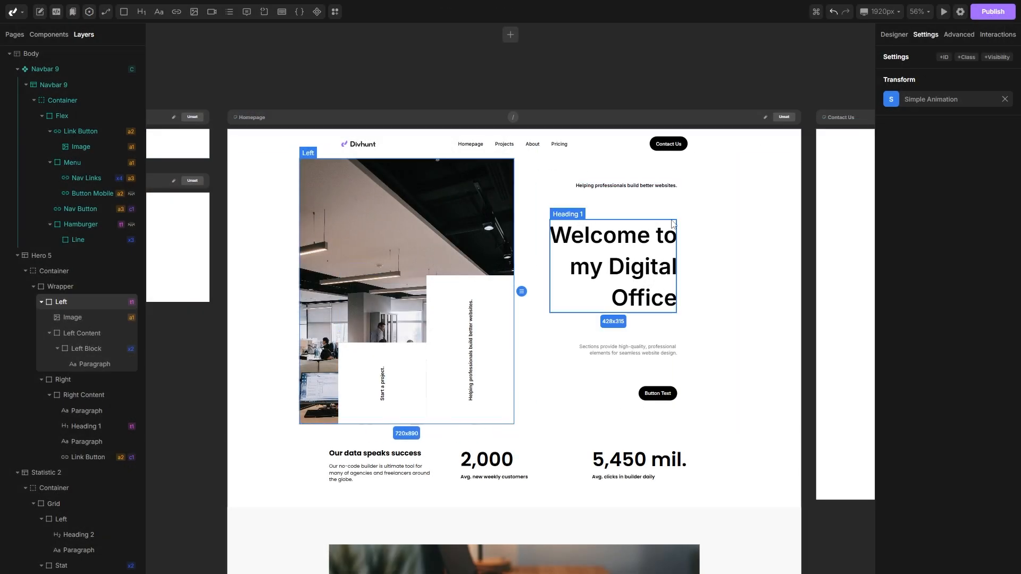
Step: Change the Left container animation's offset to 200 px and save
left_click(892, 100)
double_click(794, 165)
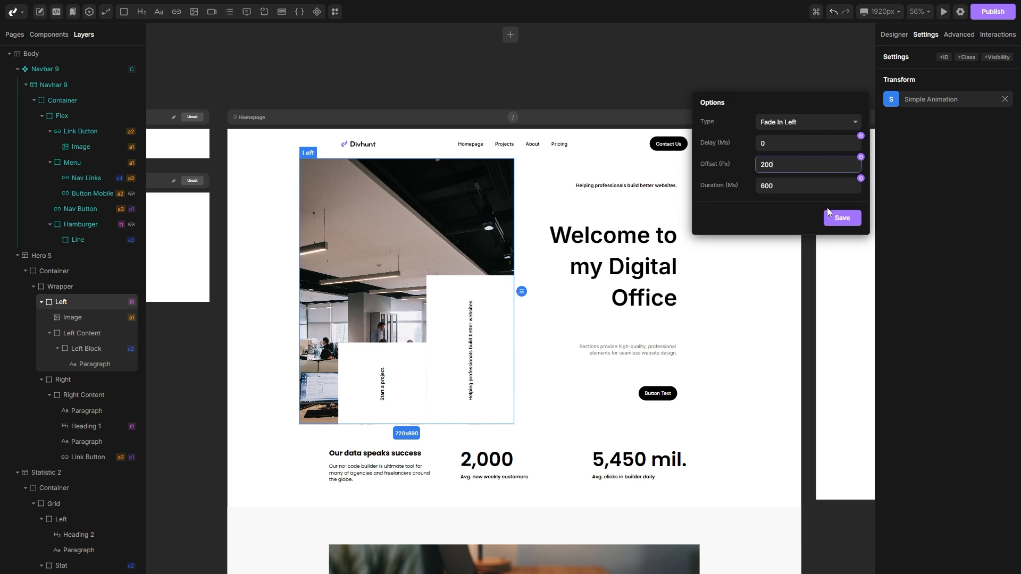
type("200")
left_click(841, 218)
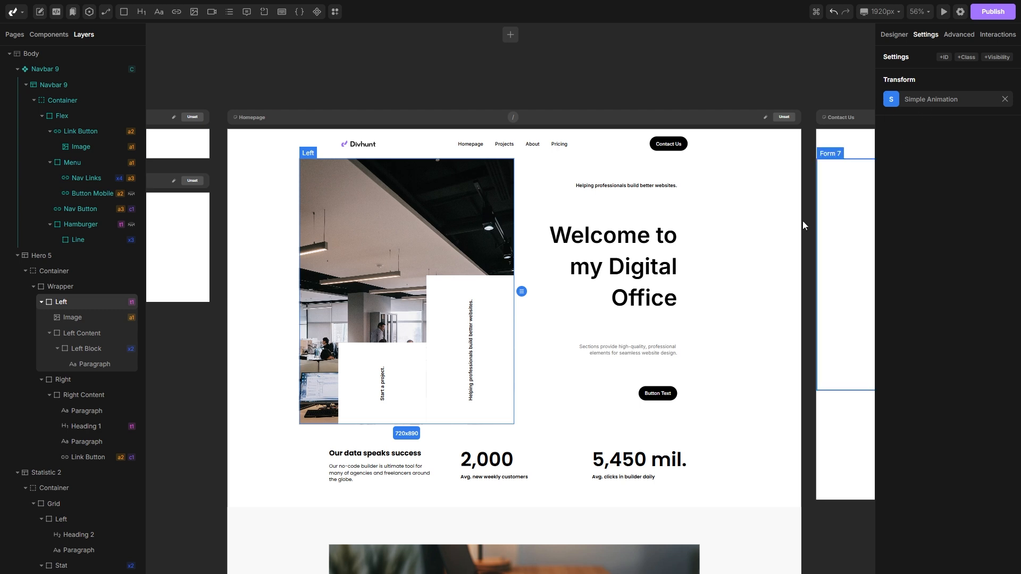
Step: Apply the Simple Animation transform to the Wrapper of the features section below the hero and open its options
scroll(669, 239, "down", 5)
scroll(653, 233, "down", 1)
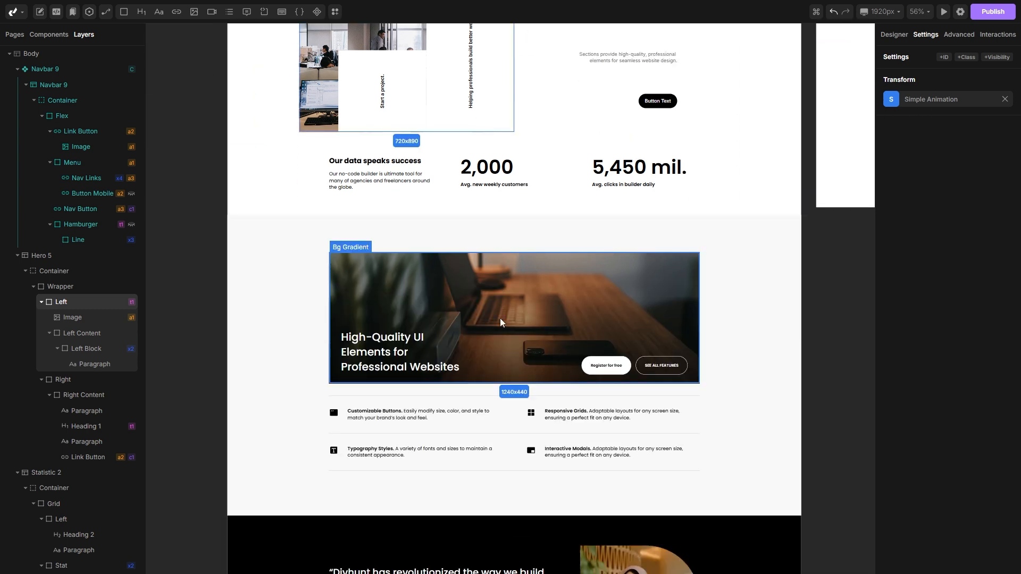
left_click(367, 395)
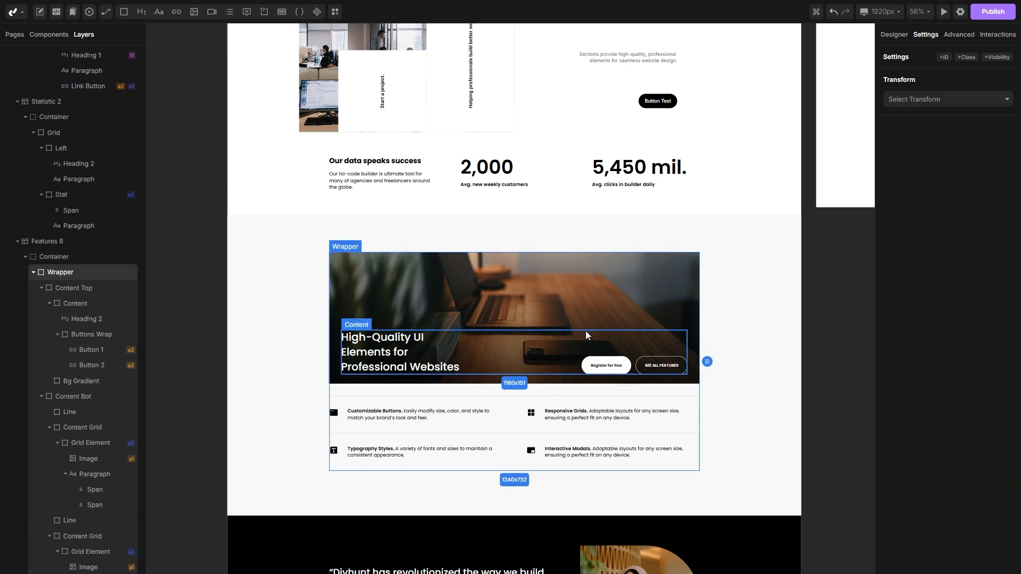
left_click(945, 99)
left_click(924, 156)
left_click(891, 100)
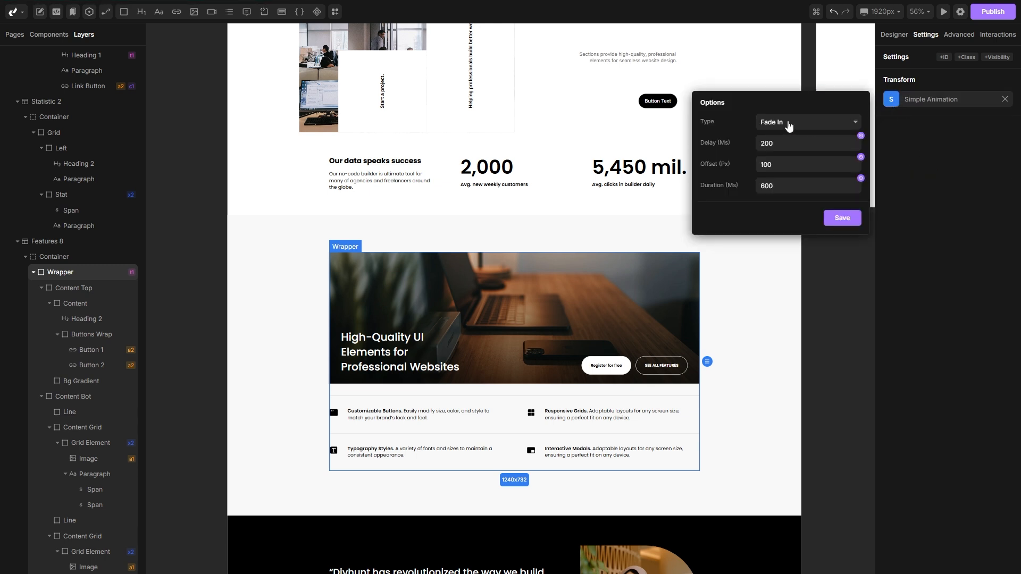
Step: Set the Wrapper animation's type to Fade In Up with a 0 ms delay, and save
left_click(790, 126)
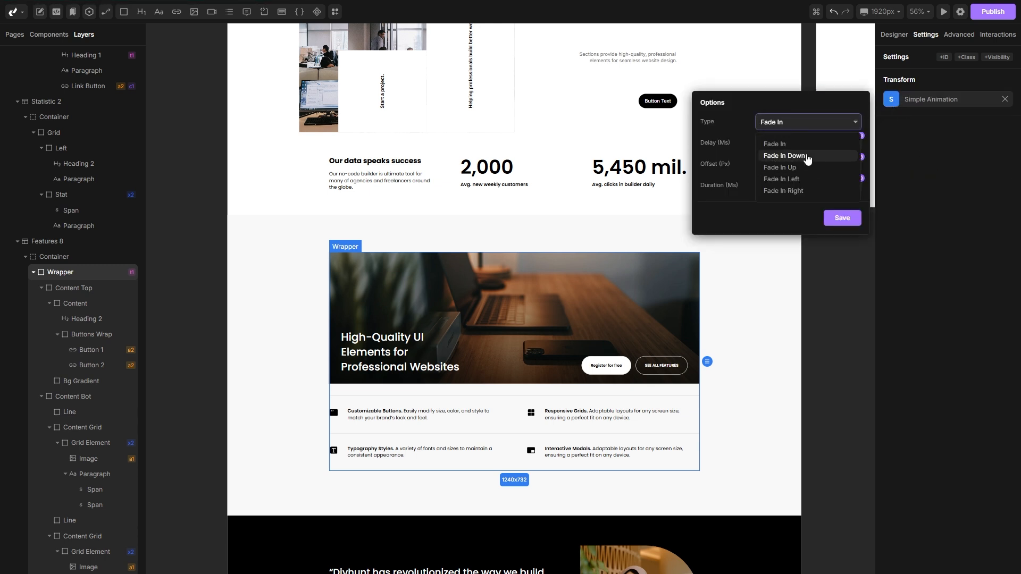
left_click(792, 167)
left_click(785, 146)
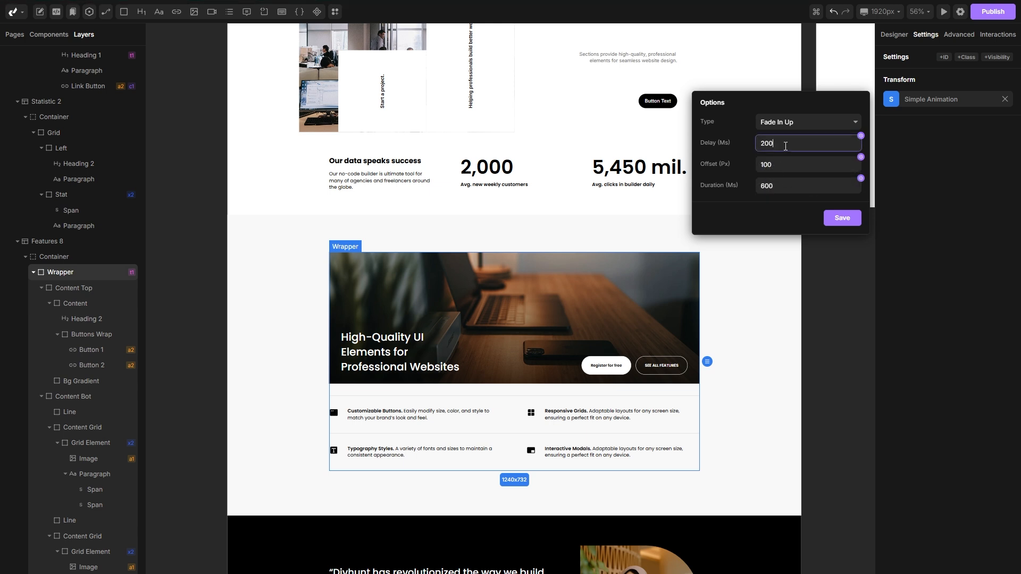
key("Return")
left_click(784, 186)
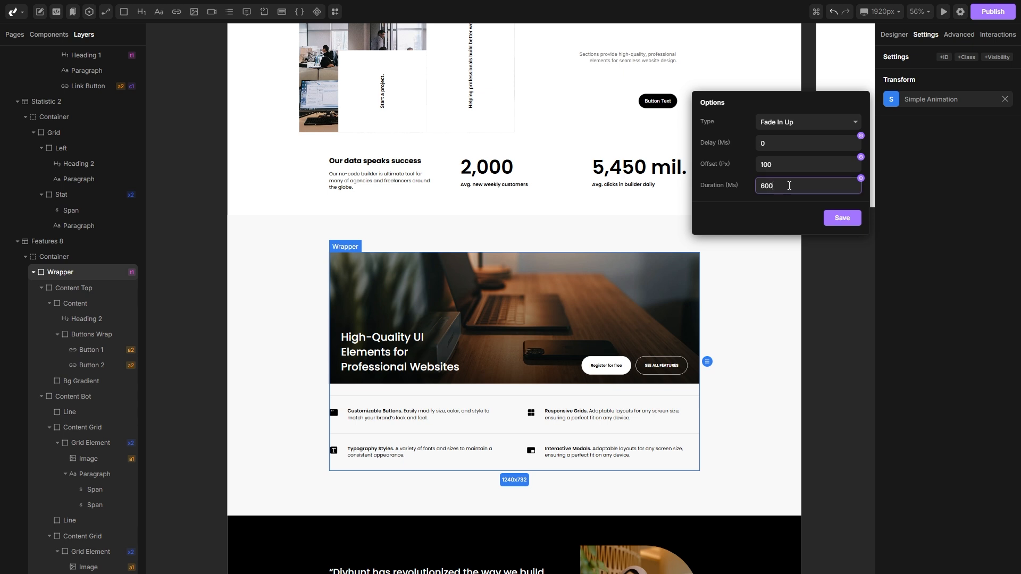
left_click(774, 165)
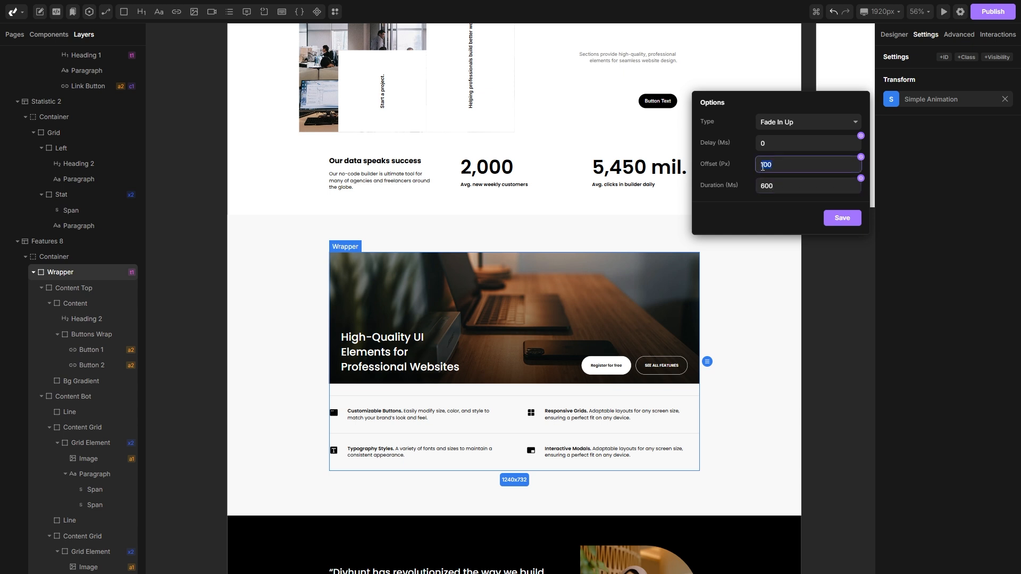
left_click(841, 218)
Step: Preview the homepage, replay the animations, scroll through the whole page, and return to the builder
scroll(813, 291, "up", 5)
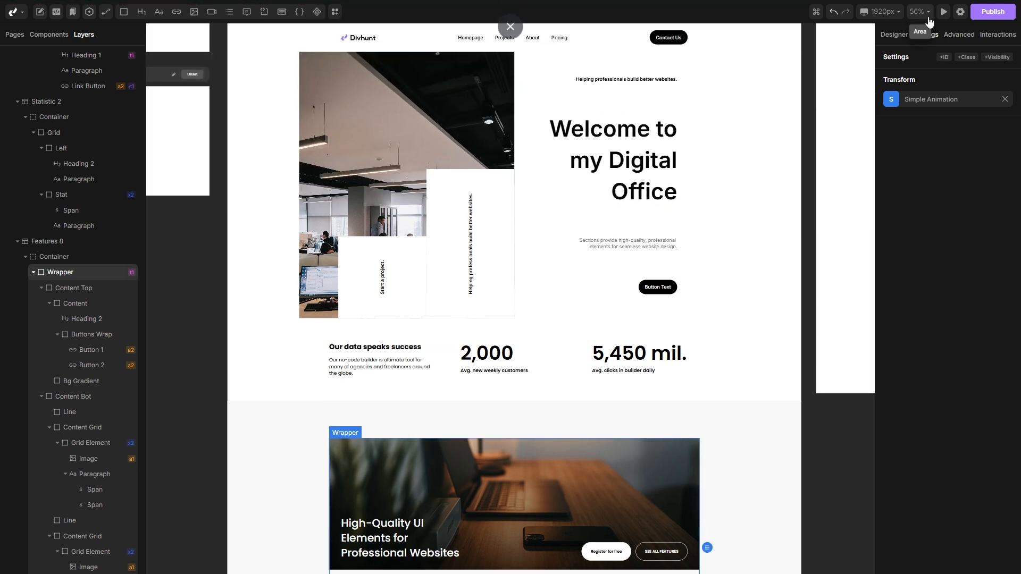
left_click(944, 11)
left_click_drag(998, 68, 988, 178)
left_click(47, 12)
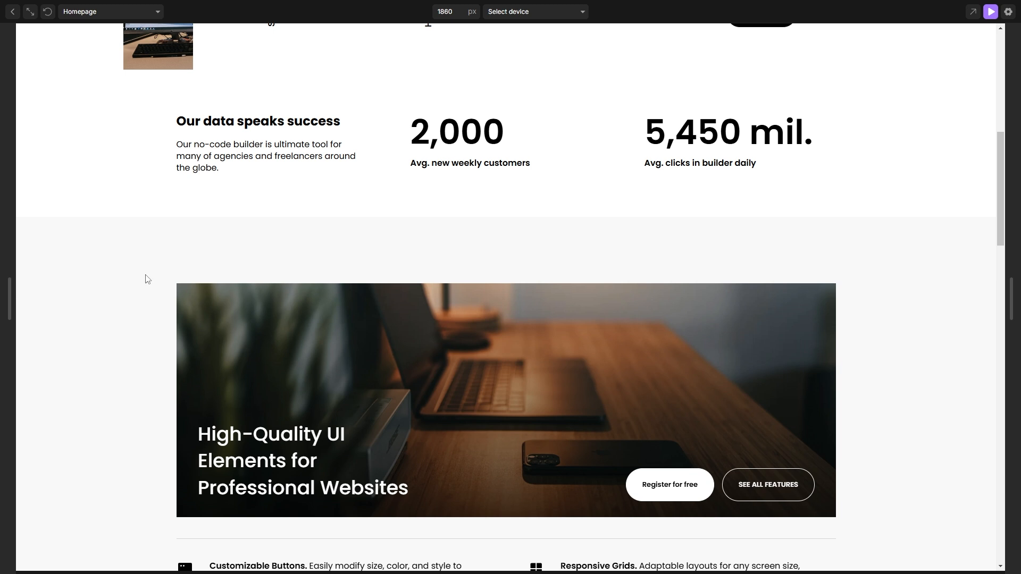
left_click_drag(998, 186, 997, 221)
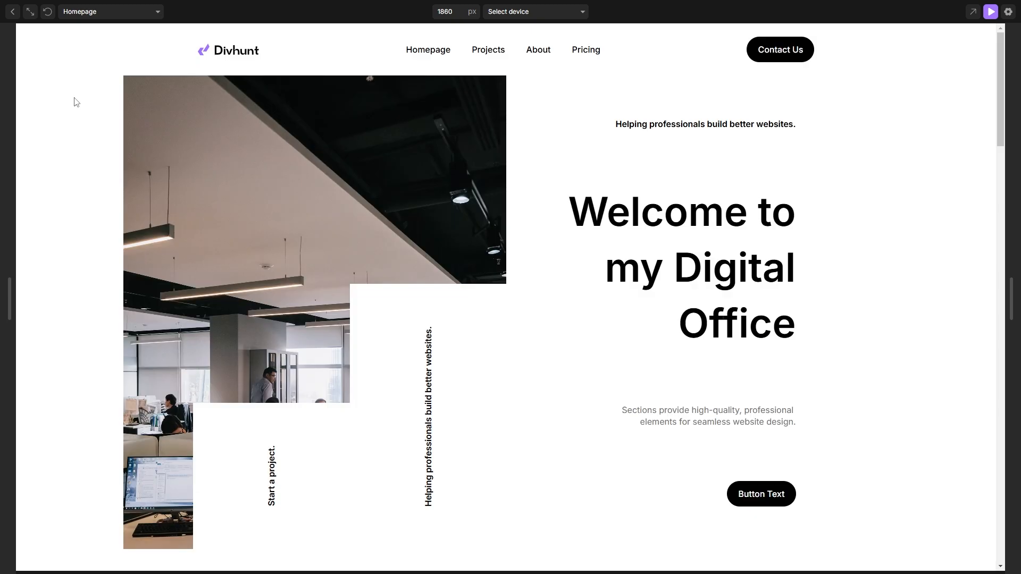
left_click(48, 12)
left_click_drag(1001, 50, 999, 473)
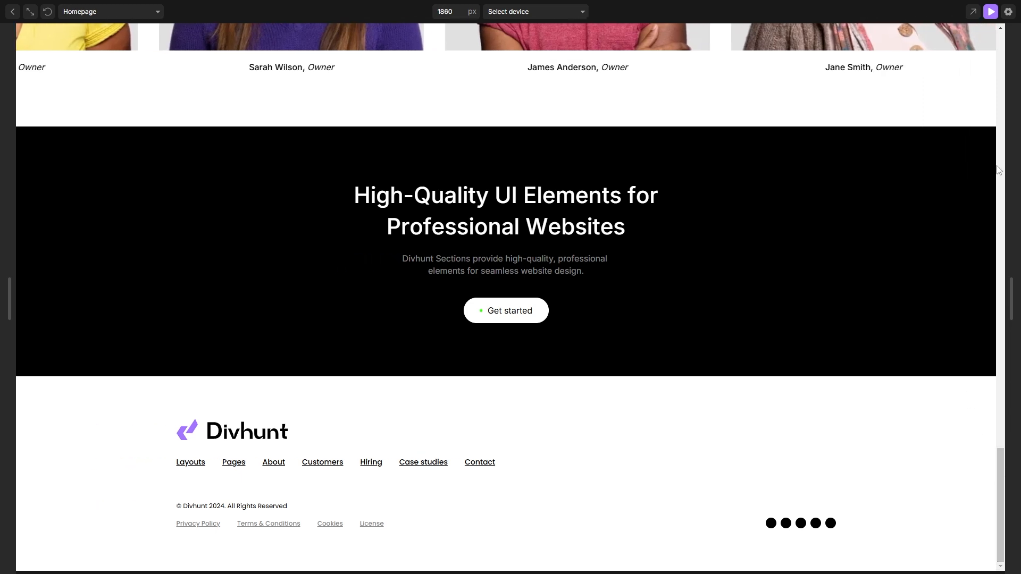
left_click(990, 11)
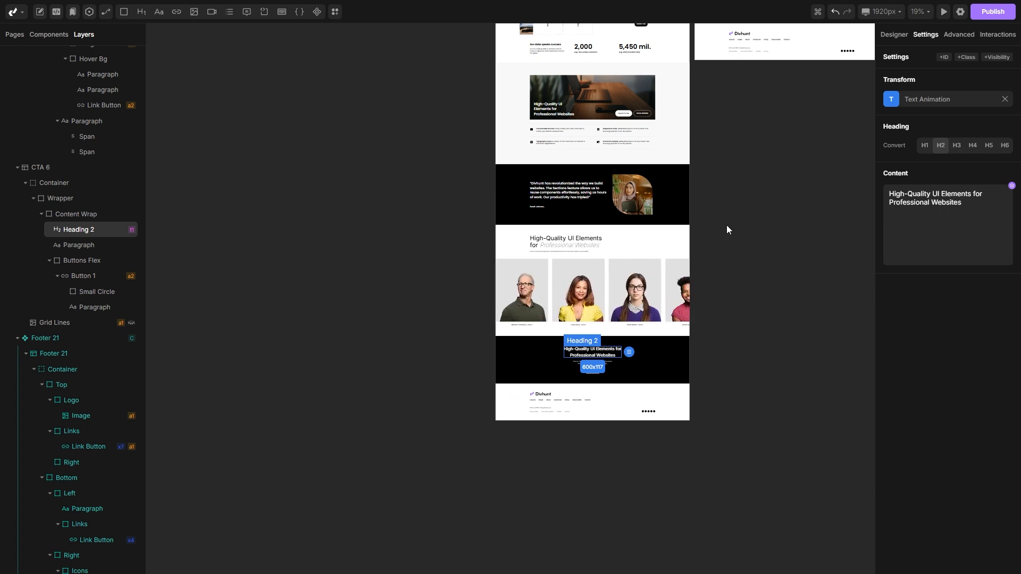
Step: Open the Homepage's page settings, review its SEO and Open Graph options, and save
scroll(758, 231, "up", 5)
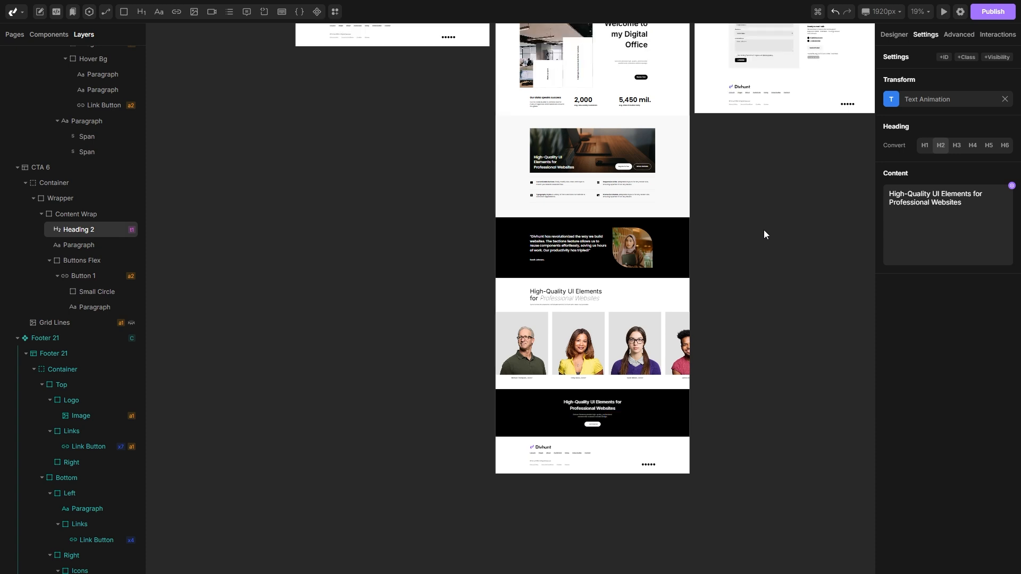
scroll(686, 246, "right", 2)
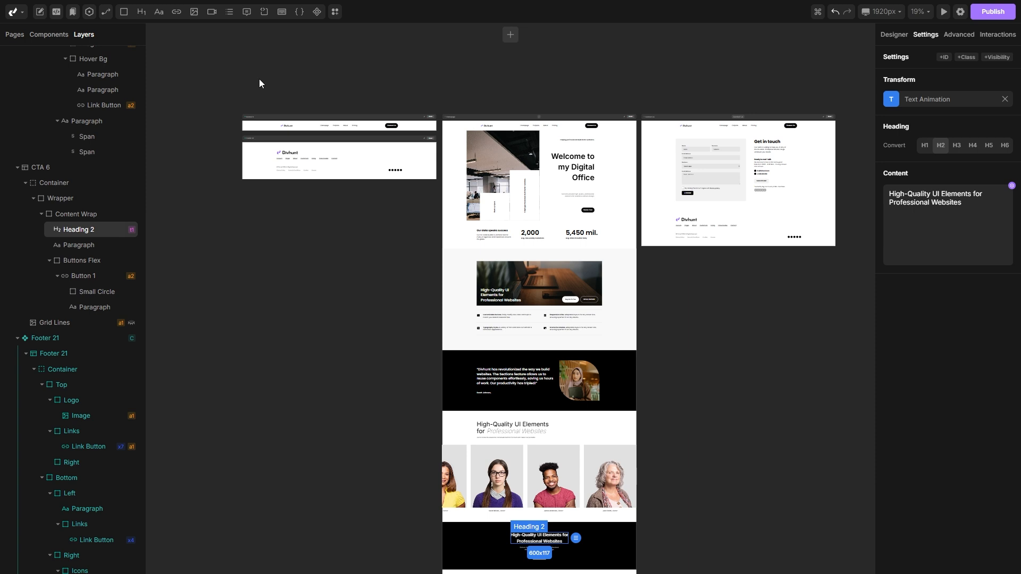
left_click(15, 35)
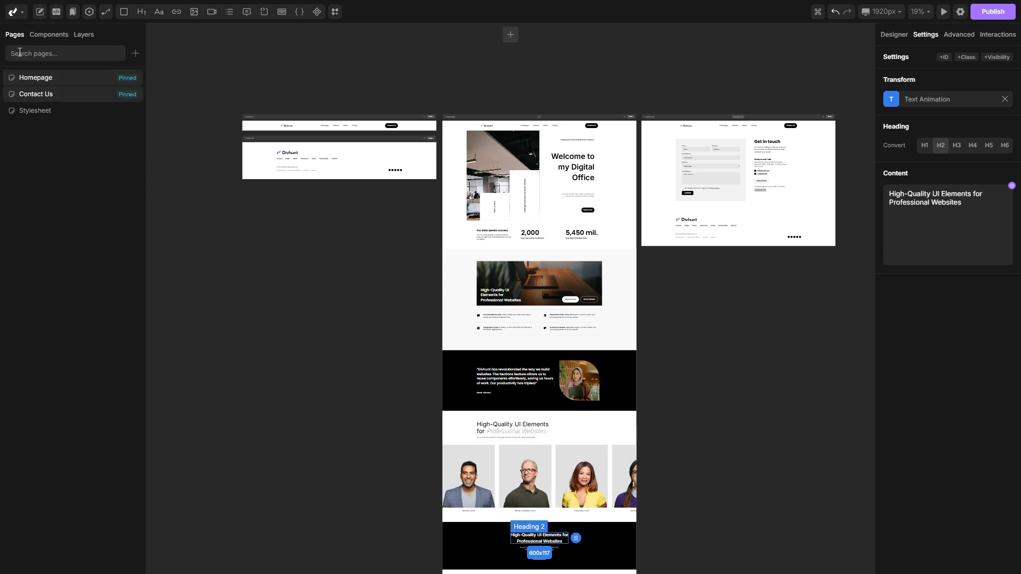
right_click(37, 83)
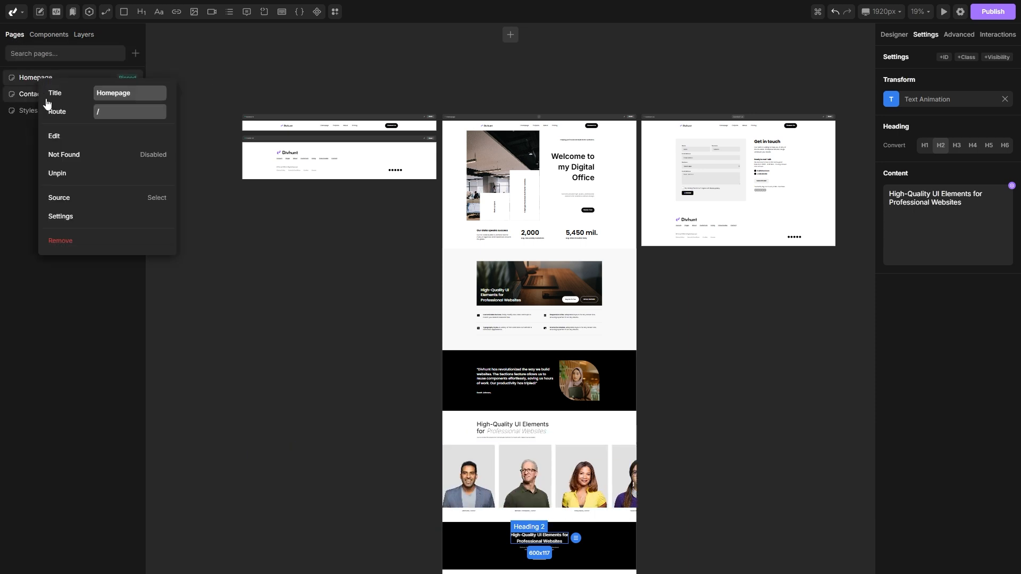
left_click(67, 217)
scroll(522, 196, "down", 3)
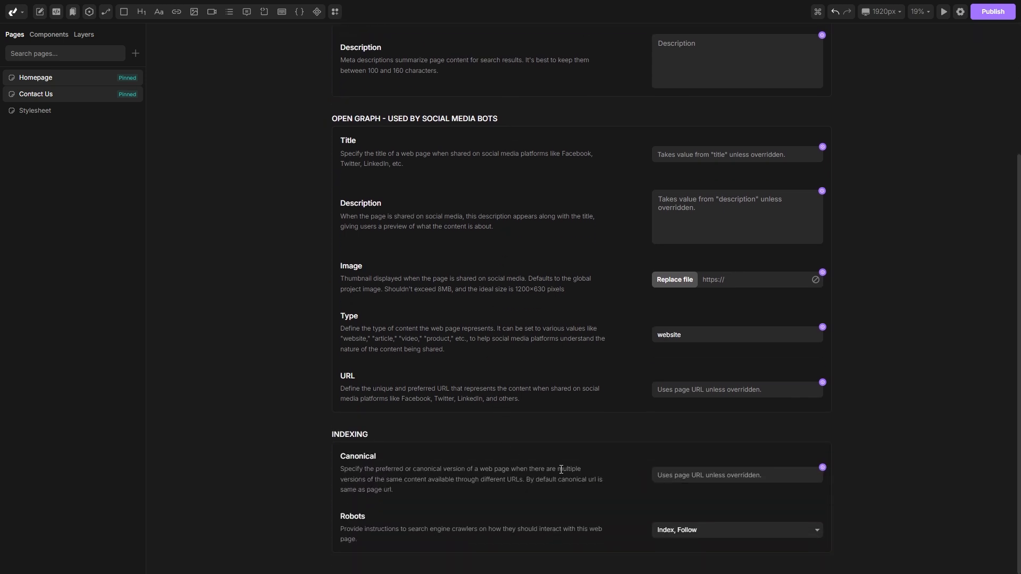
scroll(888, 299, "up", 3)
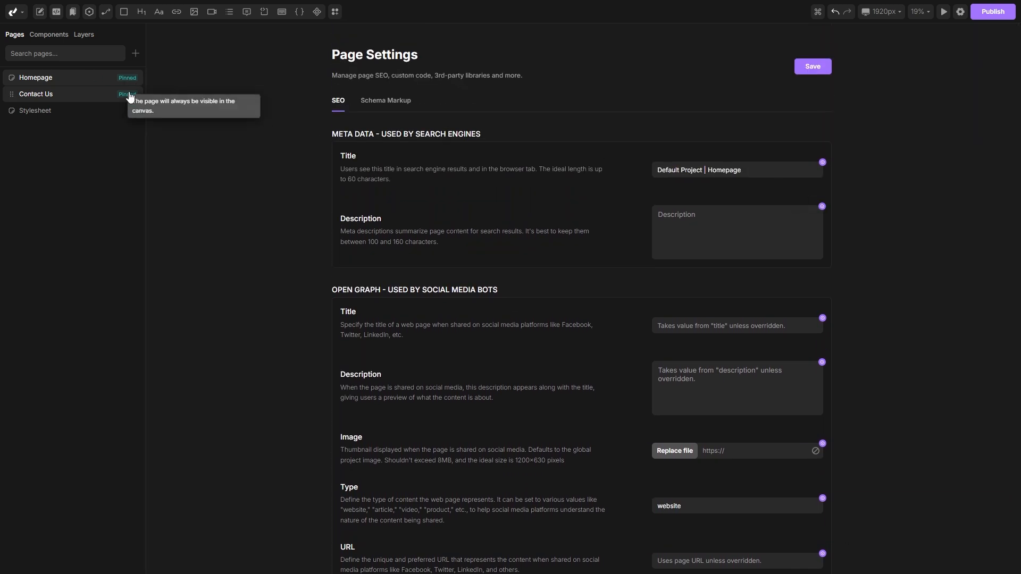
left_click(807, 73)
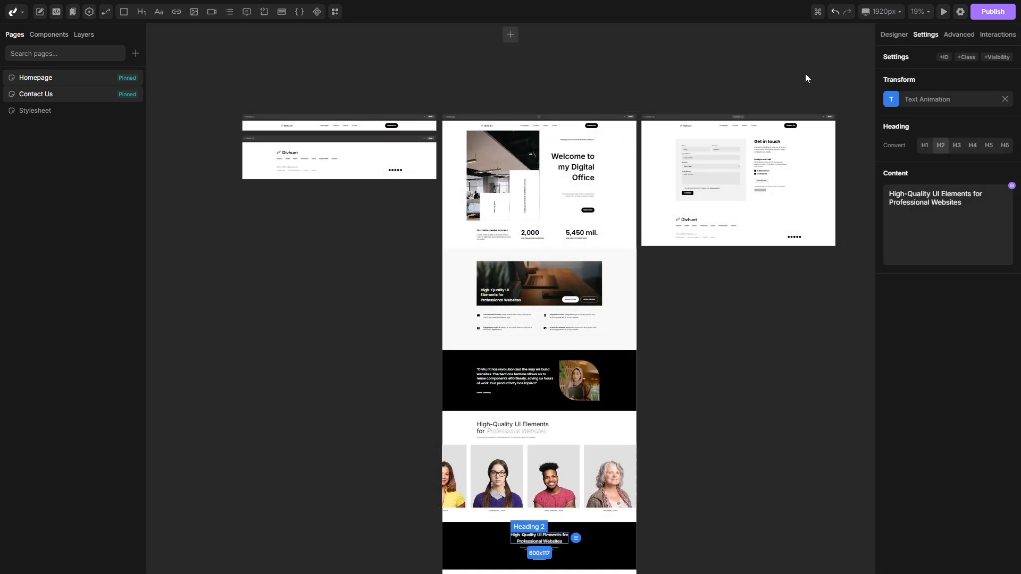
Step: Open the project settings and browse the Custom Code sections for head and body
left_click(960, 11)
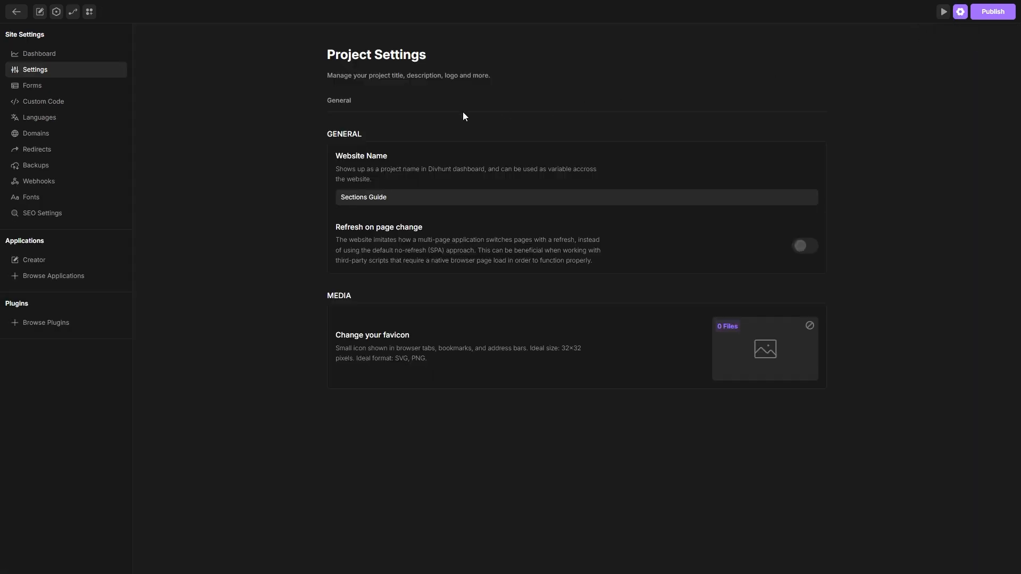
left_click(52, 104)
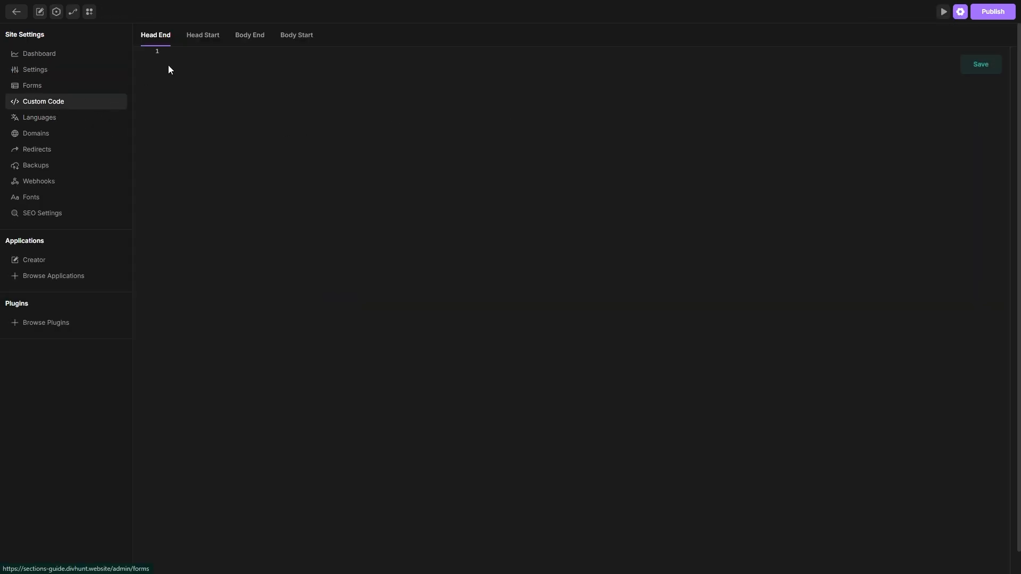
left_click(200, 40)
left_click(248, 37)
left_click(294, 37)
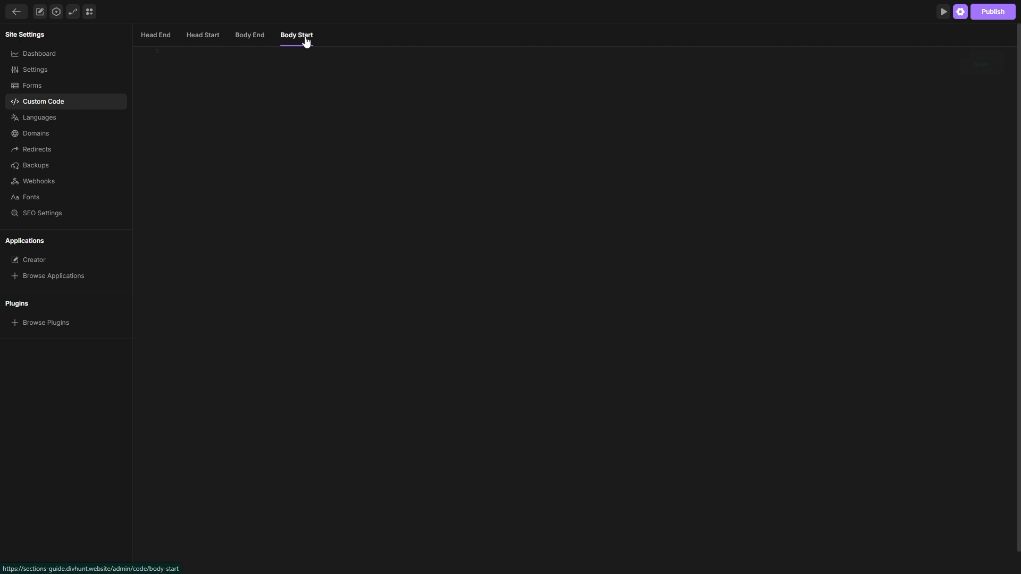
left_click(161, 38)
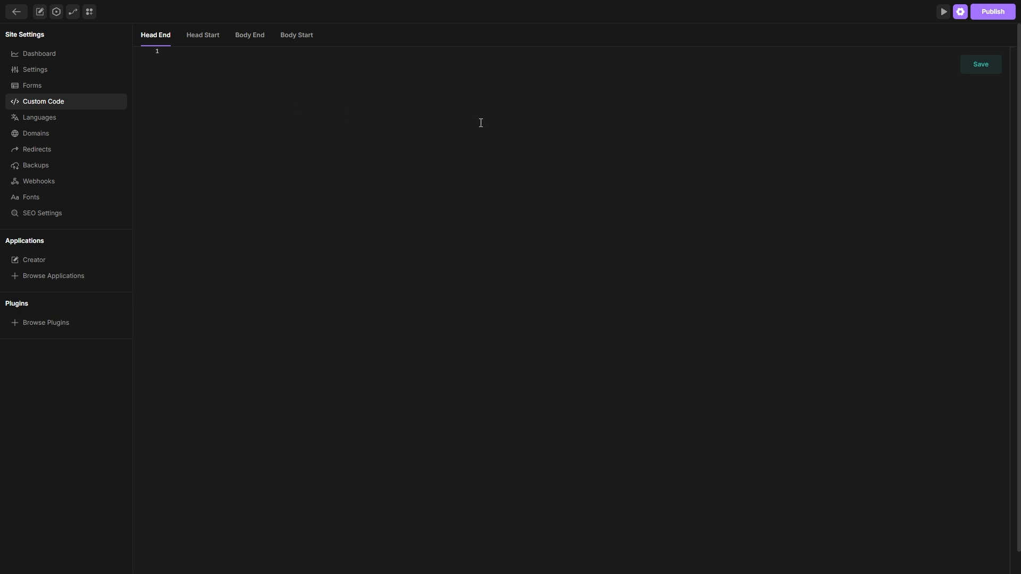
left_click(43, 71)
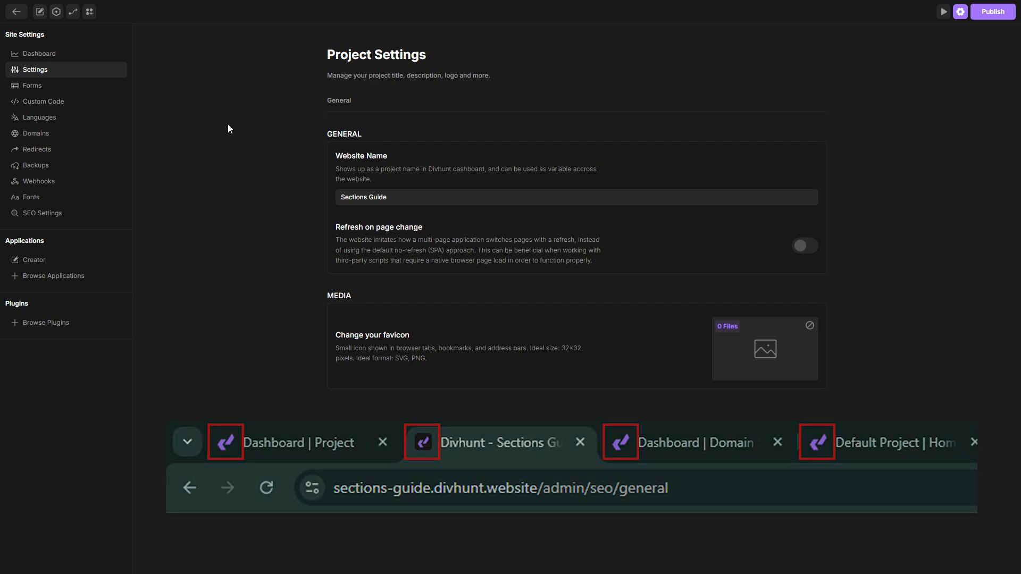
Step: Open domain management from the publishing options and set the custom domain to sections-custom-domain.com
left_click(962, 16)
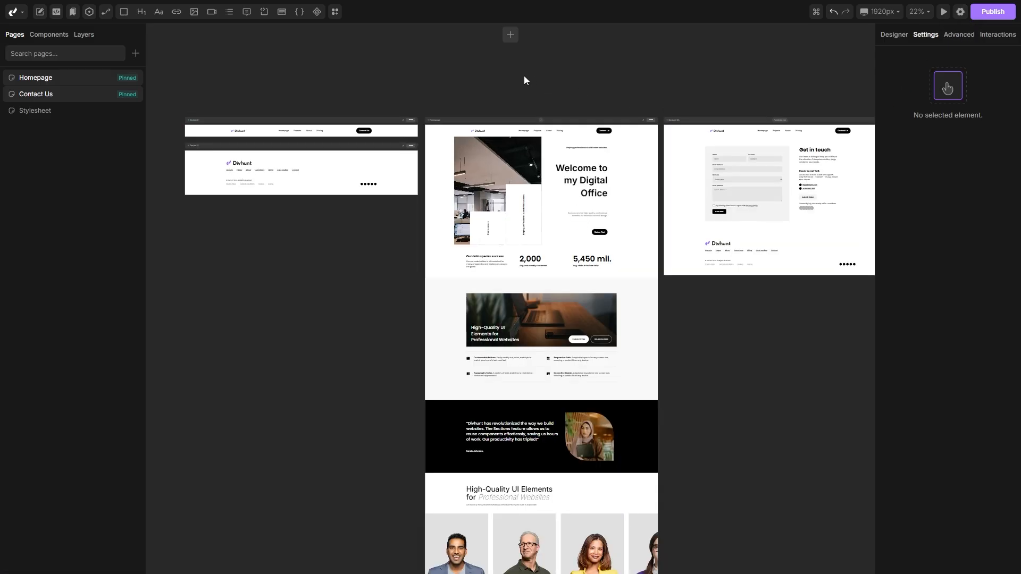
scroll(524, 80, "up", 2)
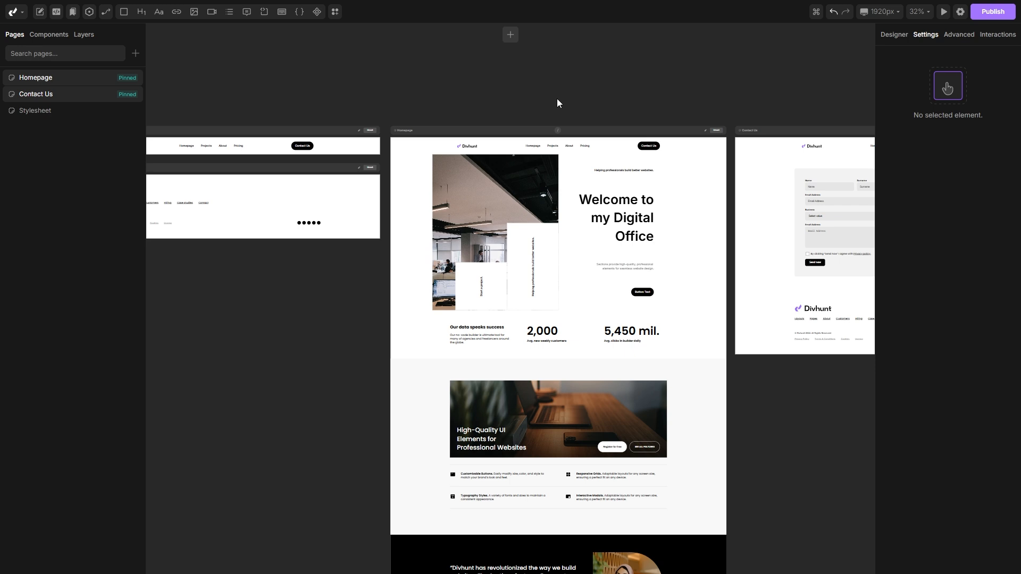
left_click(999, 12)
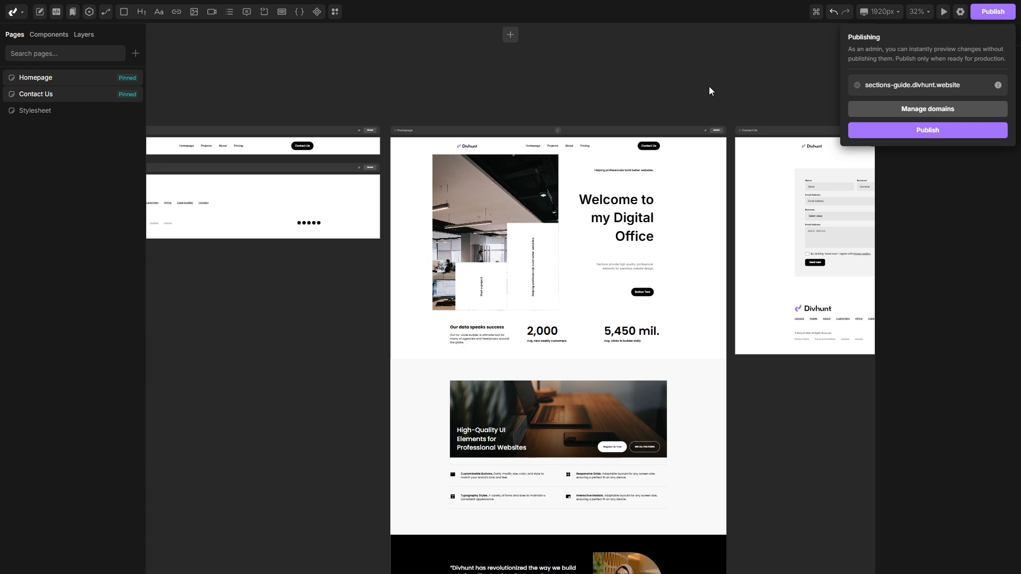
left_click(918, 109)
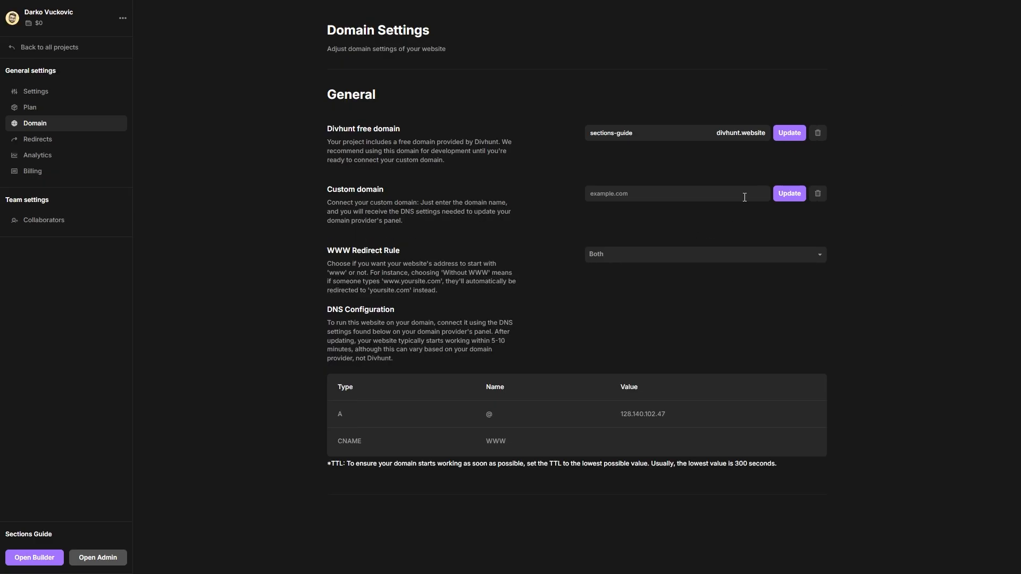
left_click(649, 190)
type("sections-custom-domain.com")
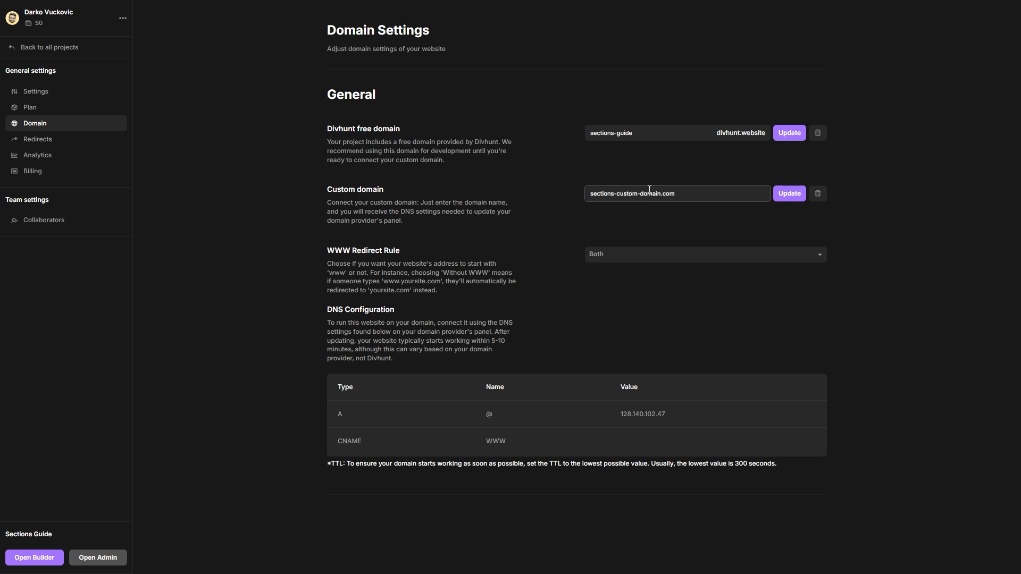
left_click(791, 195)
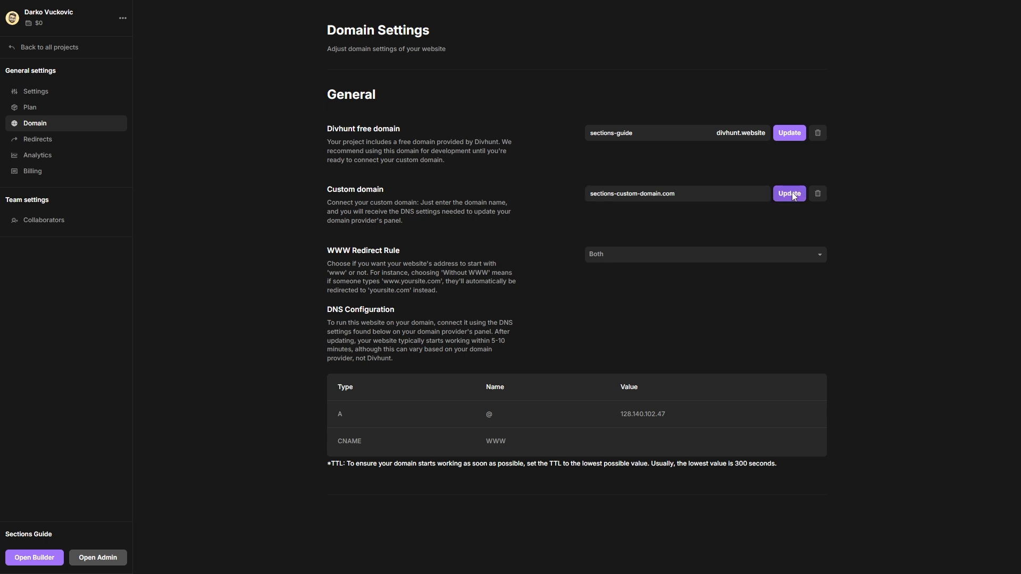